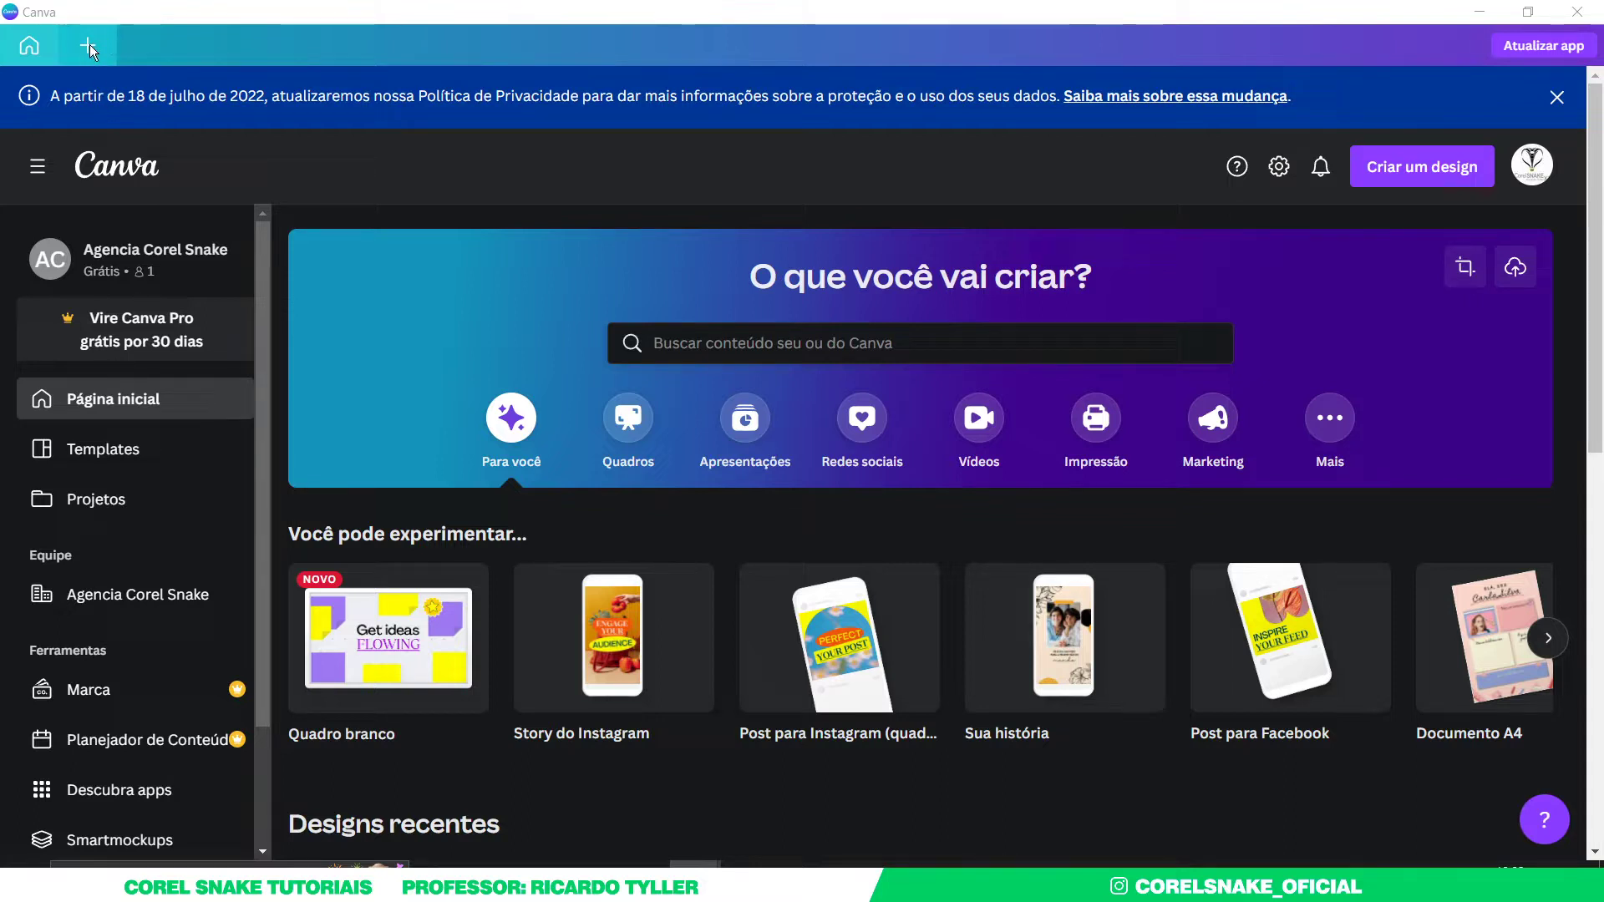
- Create a new blank design with a custom size of 1080 × 1350 px
click(1409, 169)
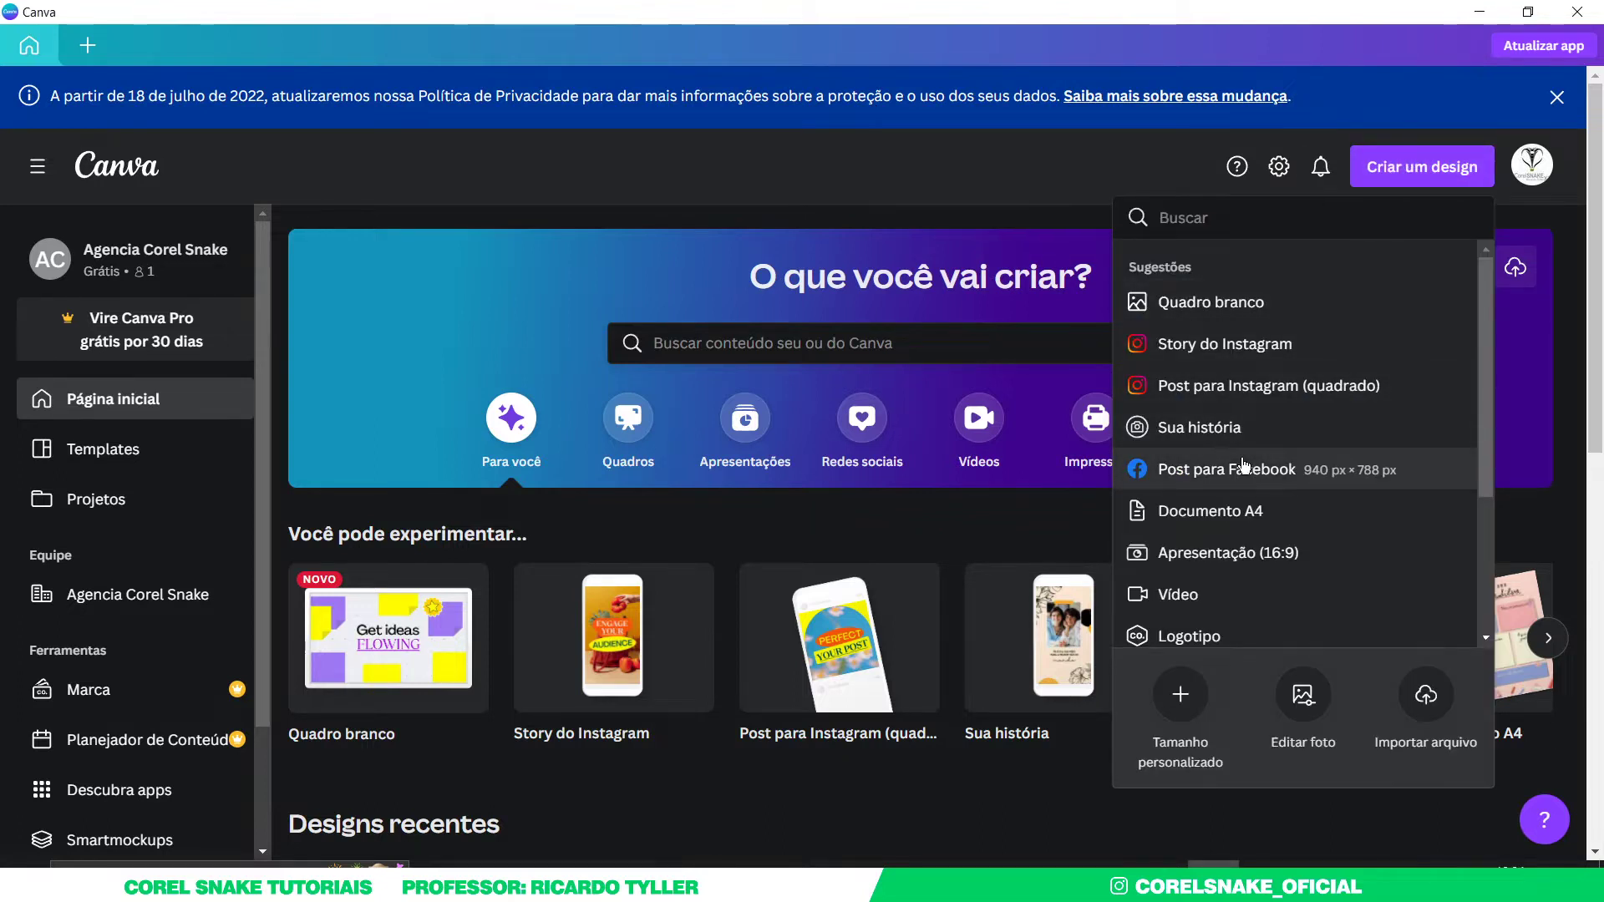
click(1175, 709)
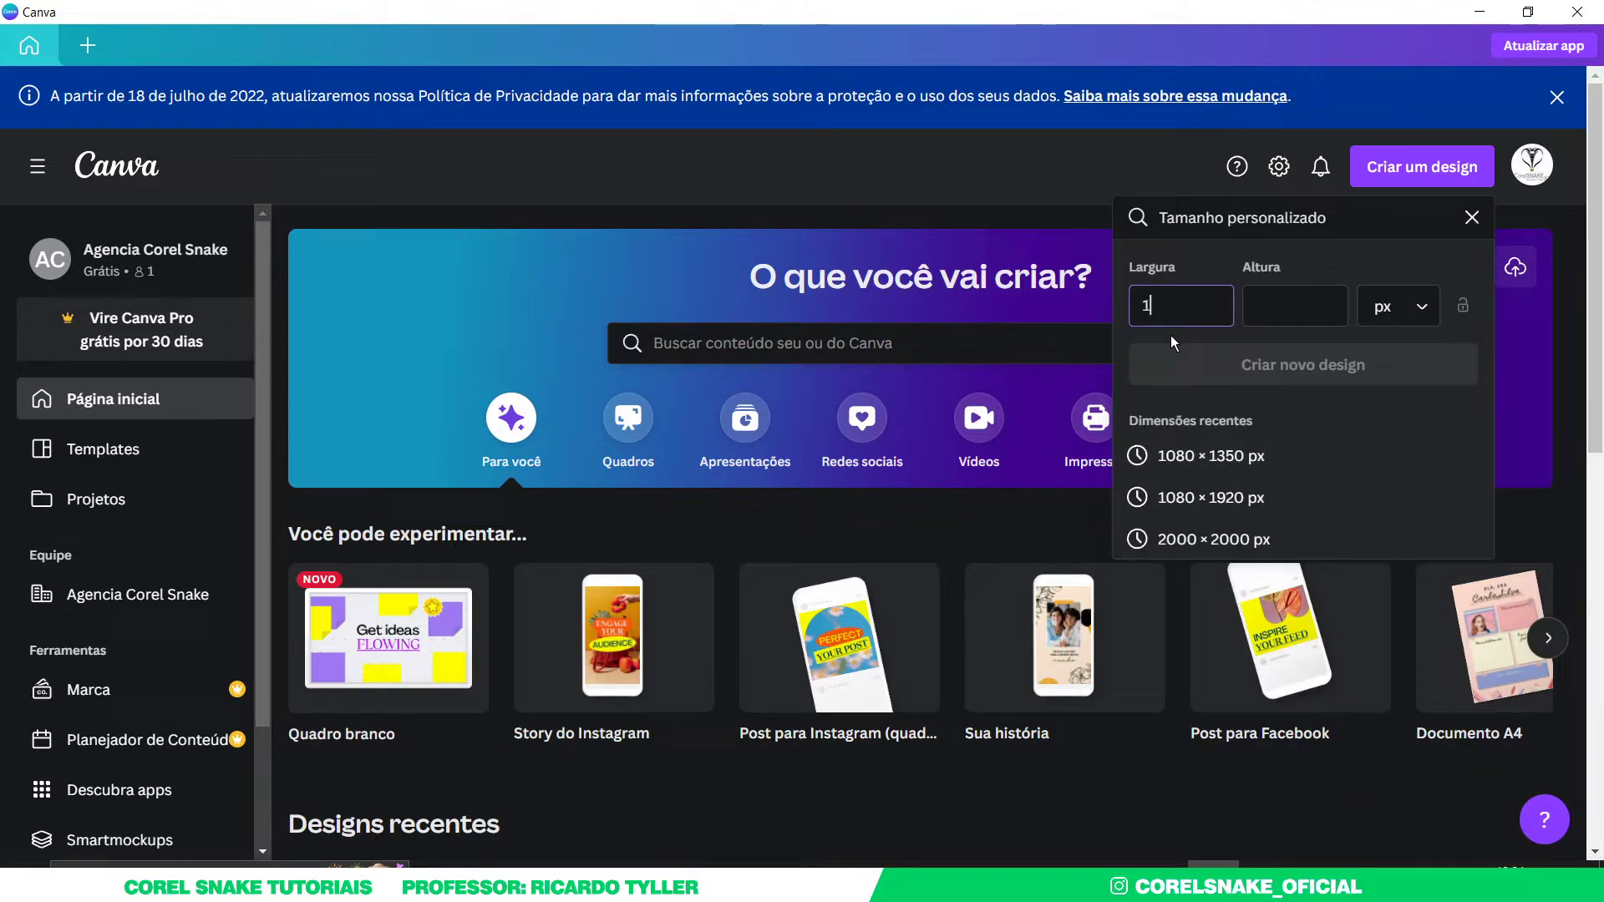
text(1080)
click(1287, 302)
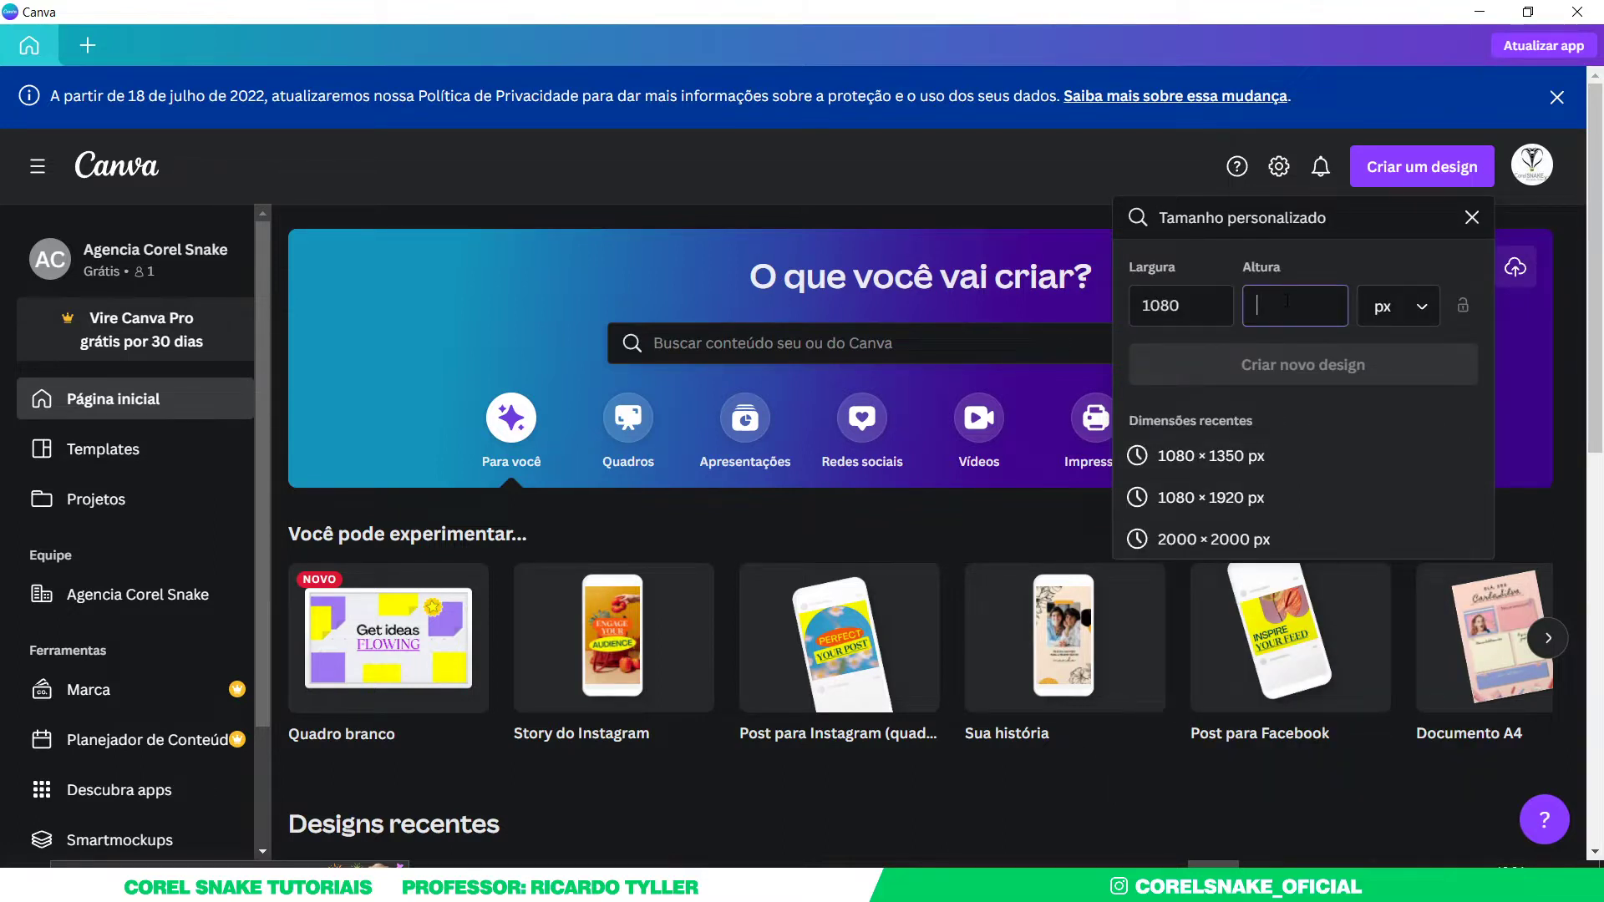
text(080)
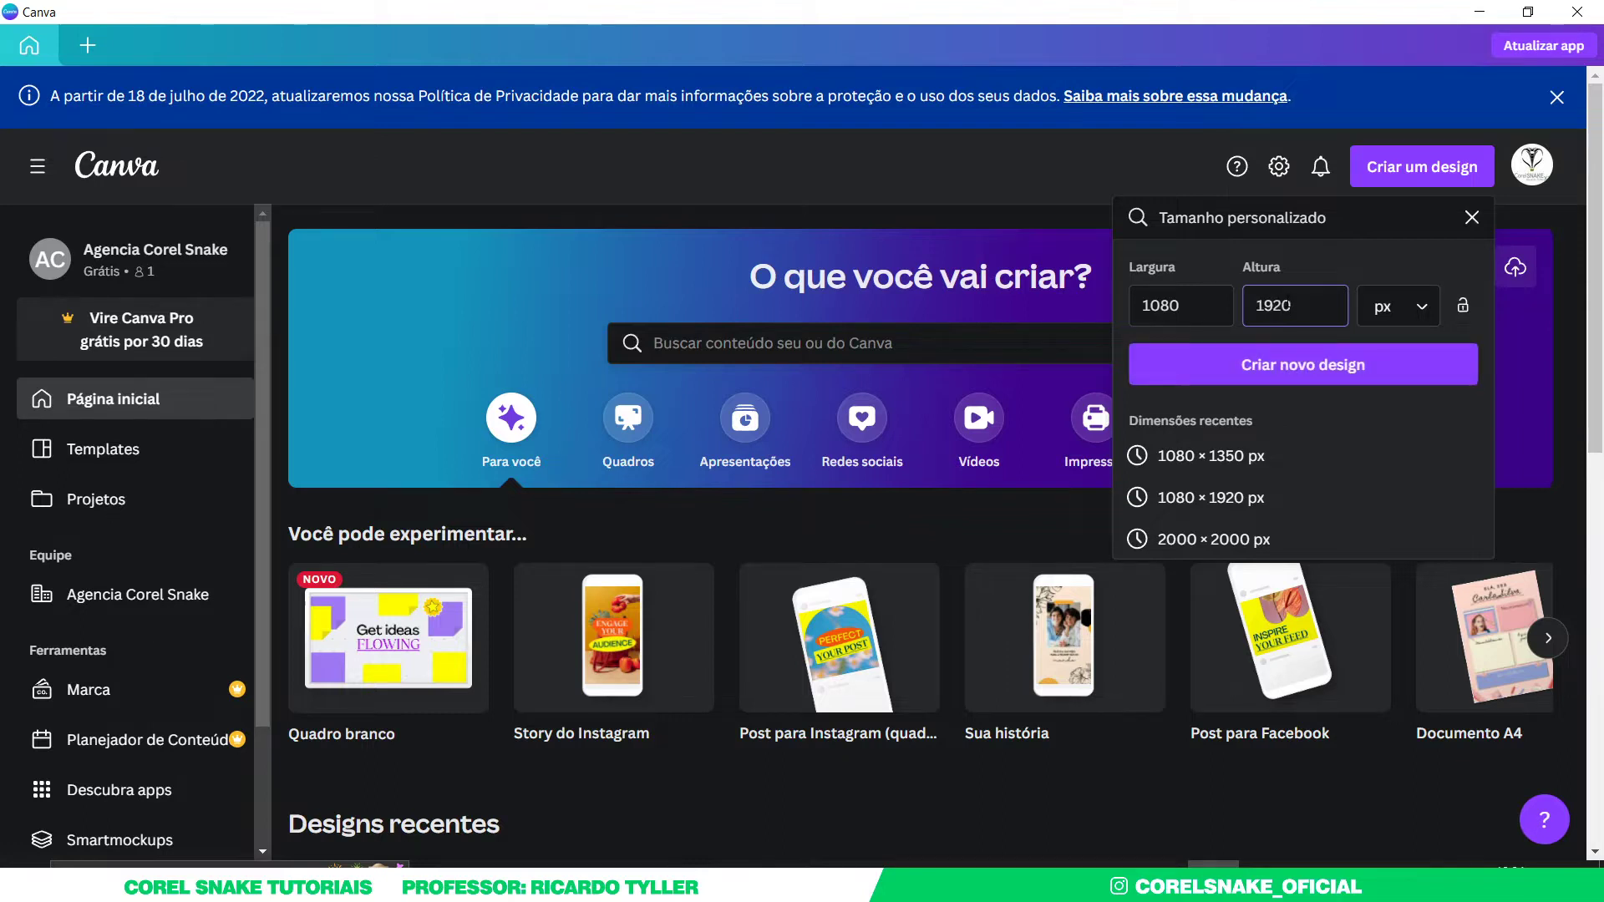
key(BackSpace)
key(BackSpace)
key(BackSpace)
text(35)
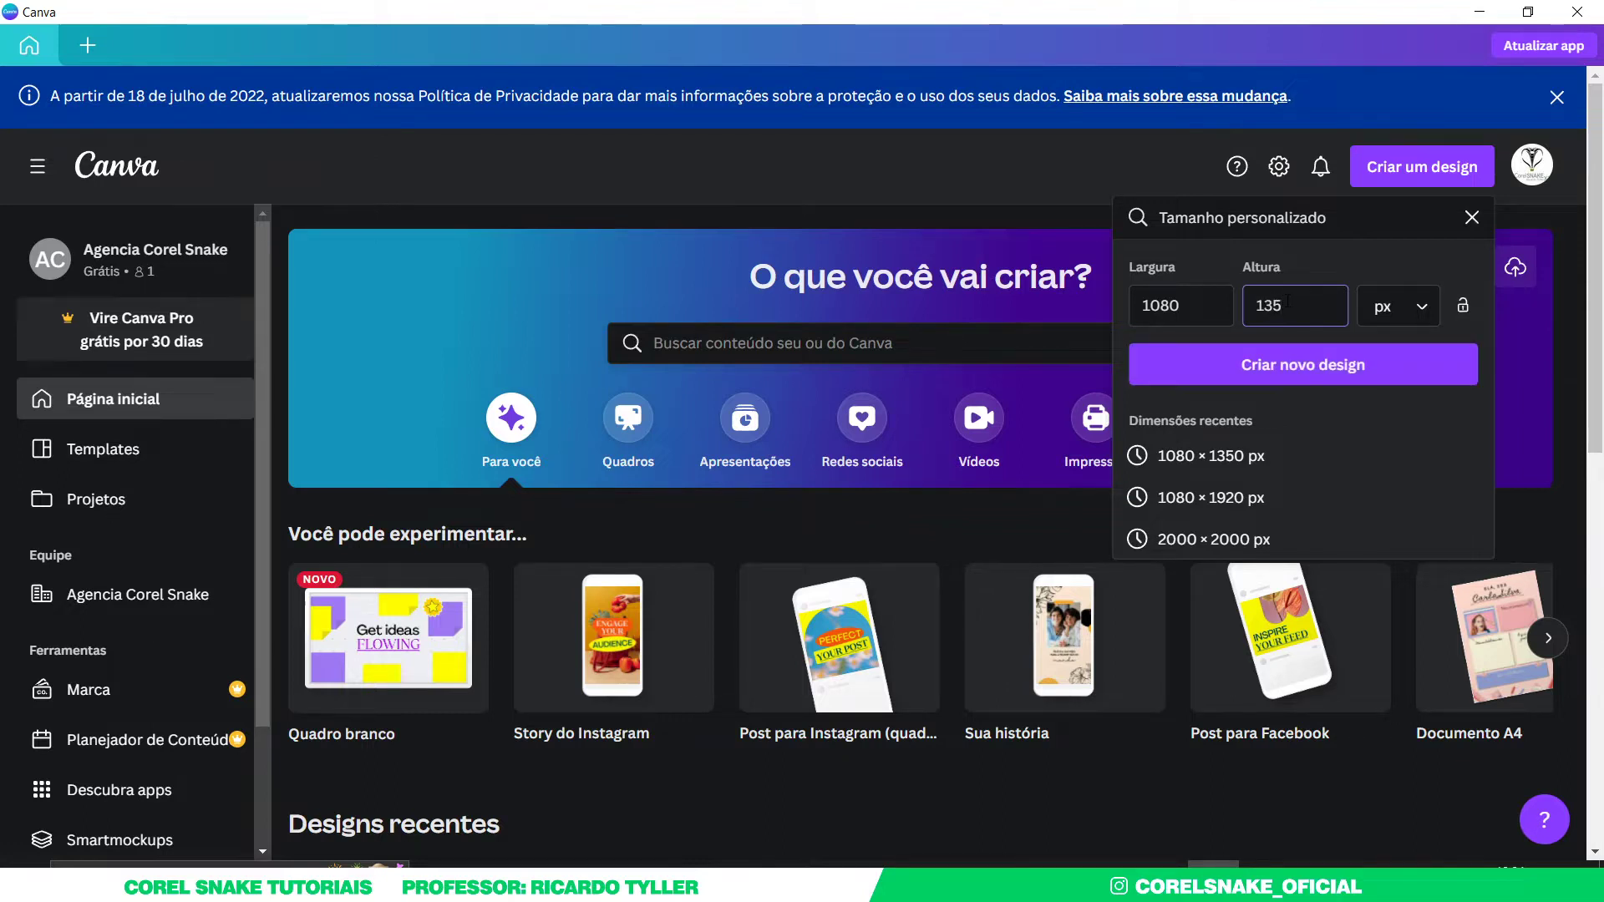
click(1242, 366)
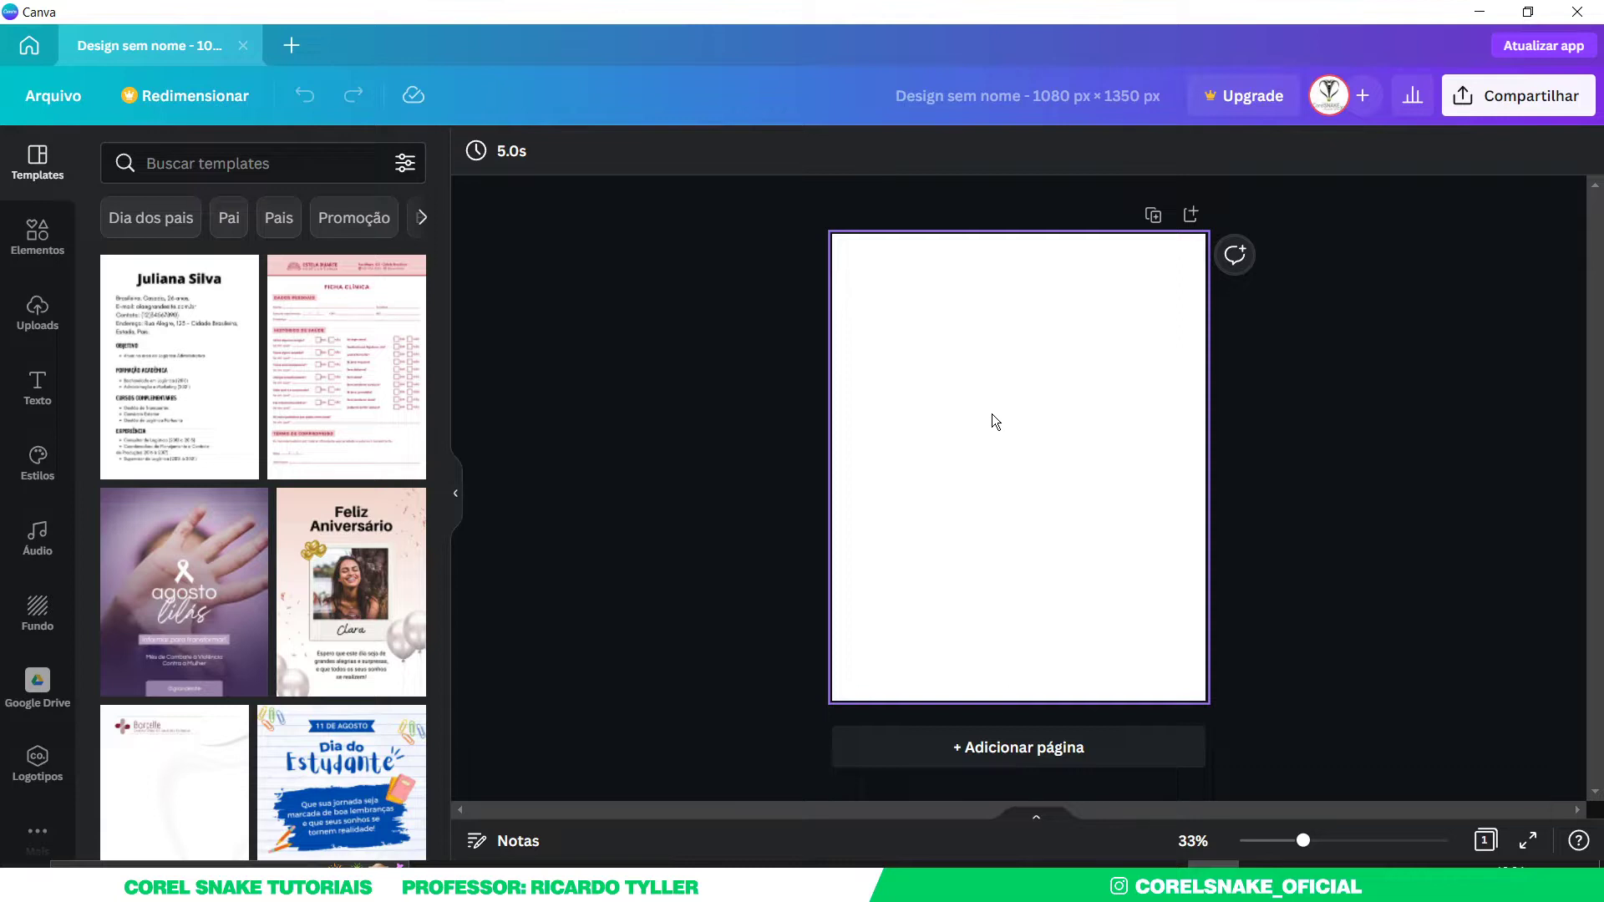
- Insert the uploaded red splatter background with the square, triangle and circle, and enlarge it to cover the page
click(41, 325)
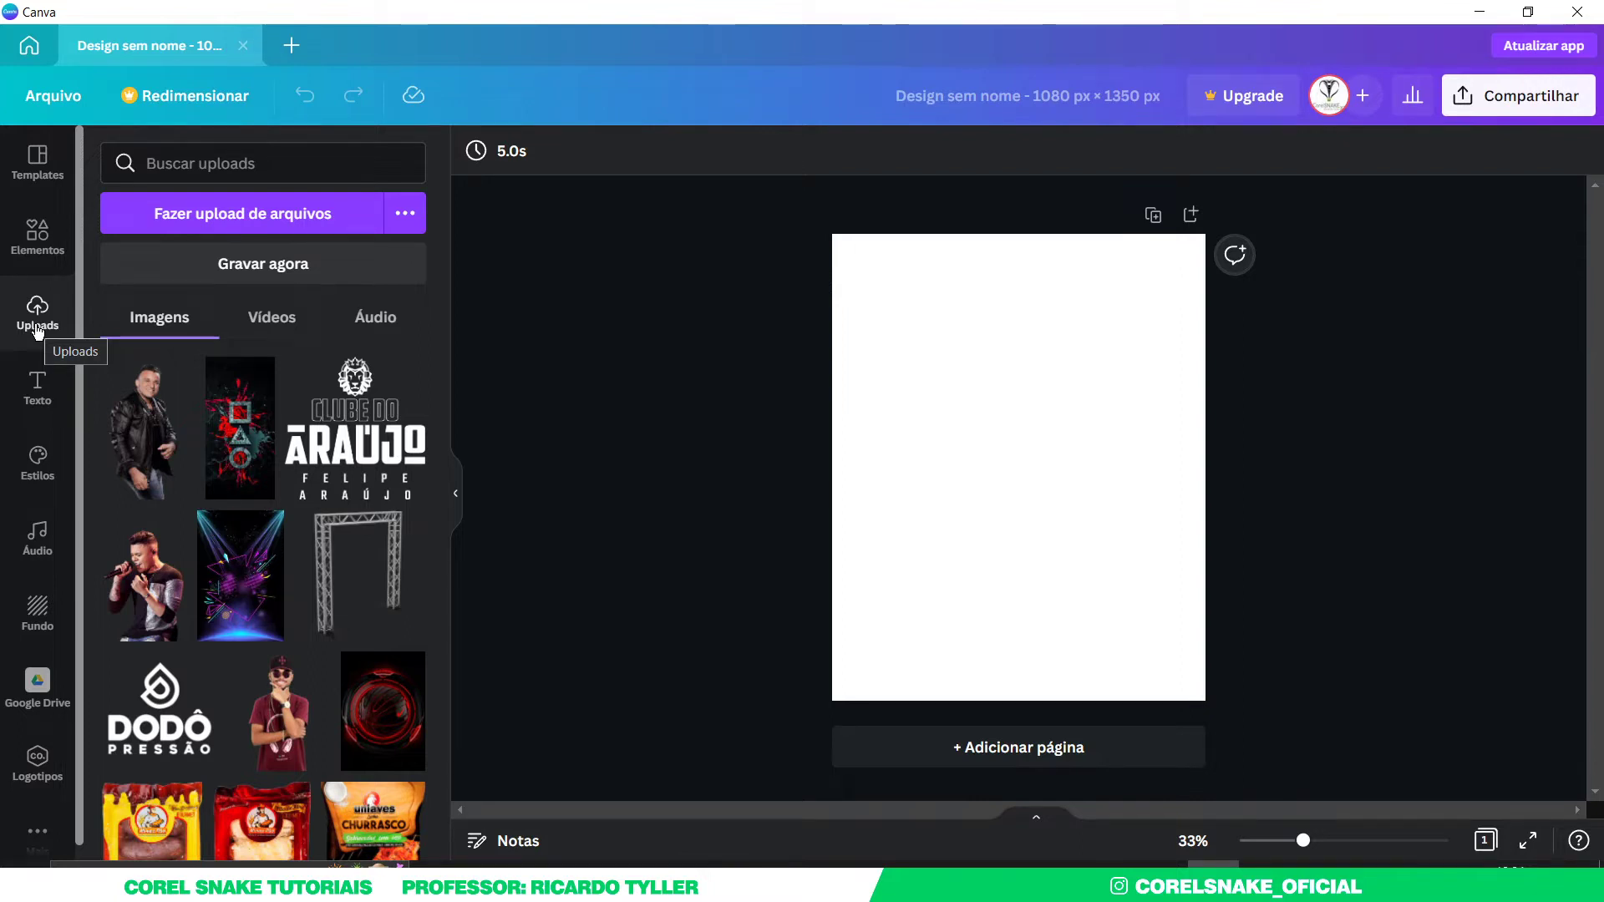
click(238, 409)
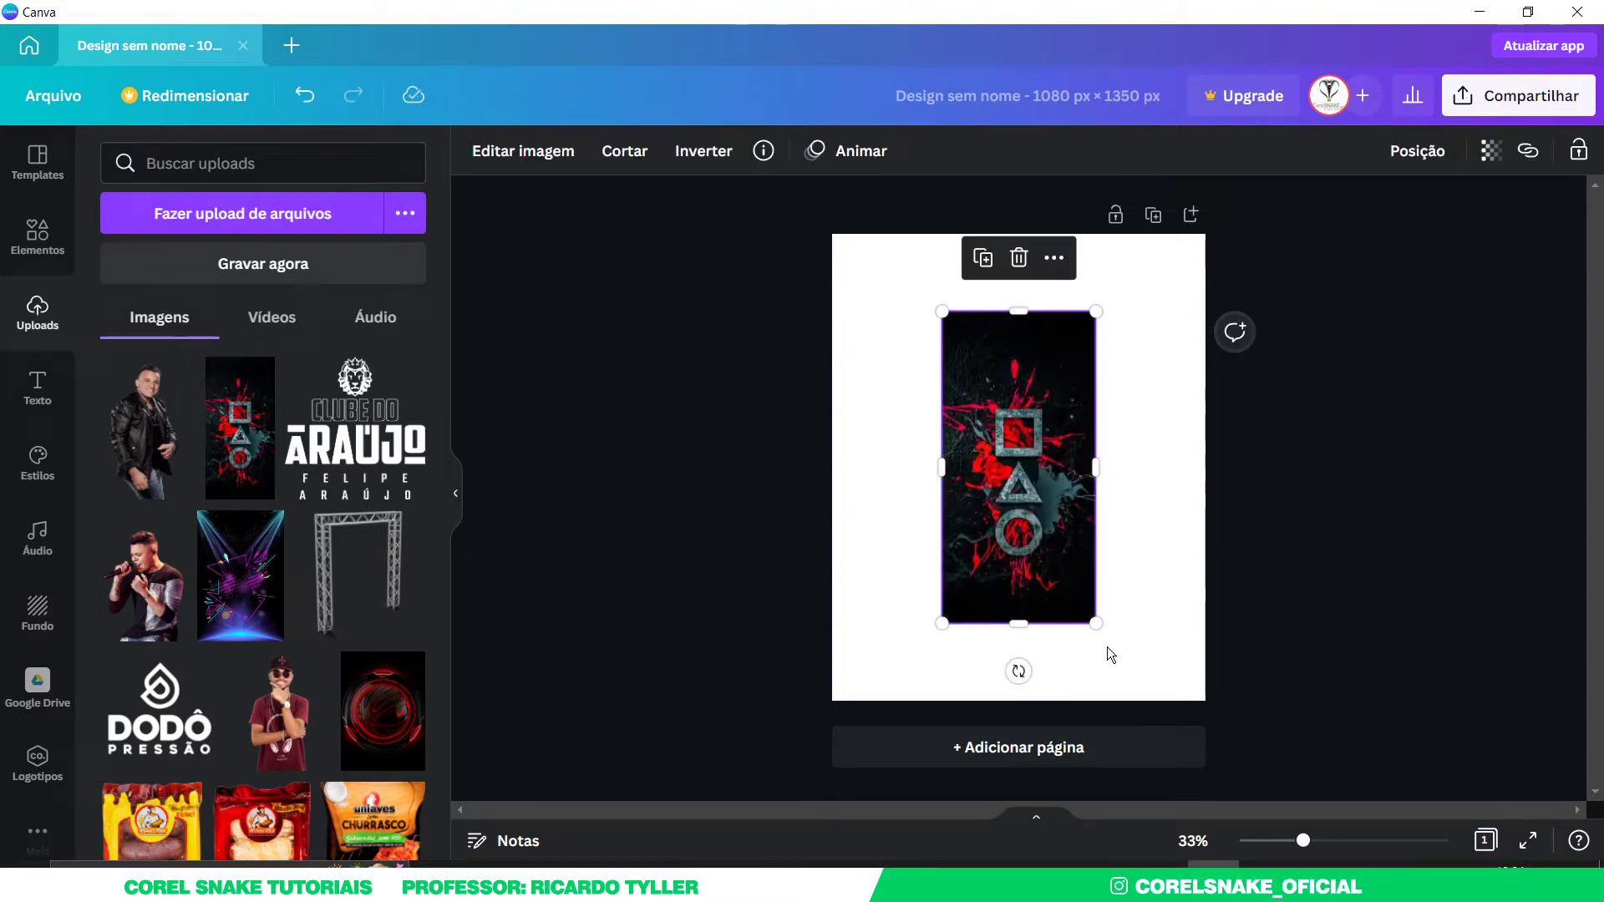
drag(1096, 625, 1454, 756)
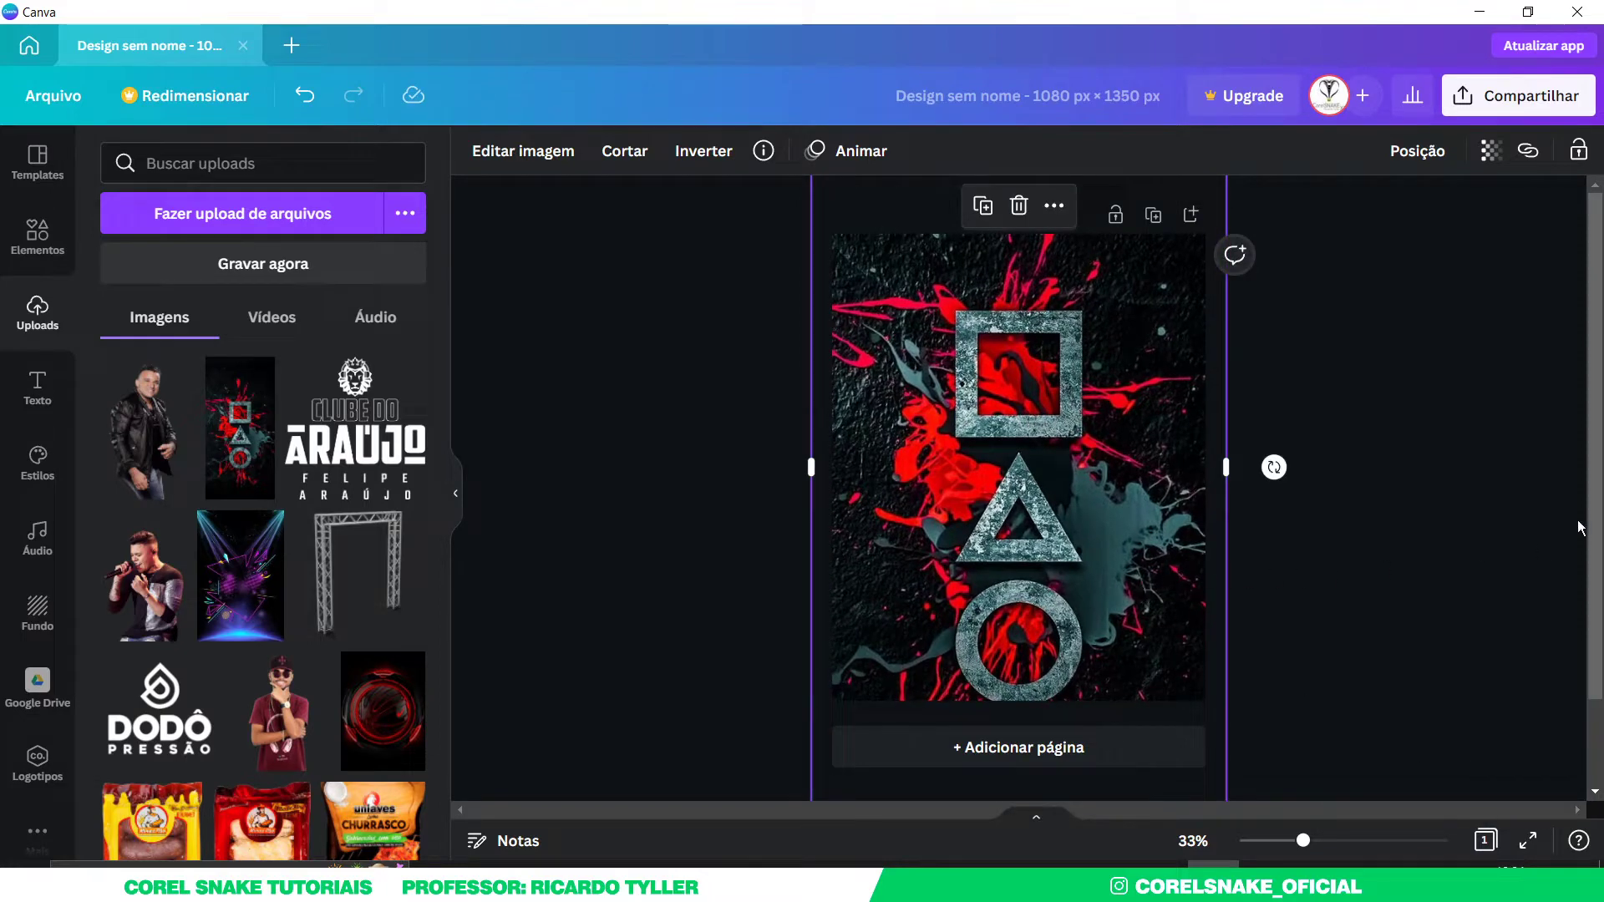
- Enlarge the background image further to about 2005 × 4070 px and position it with its square centred on the page
drag(1097, 401, 1097, 722)
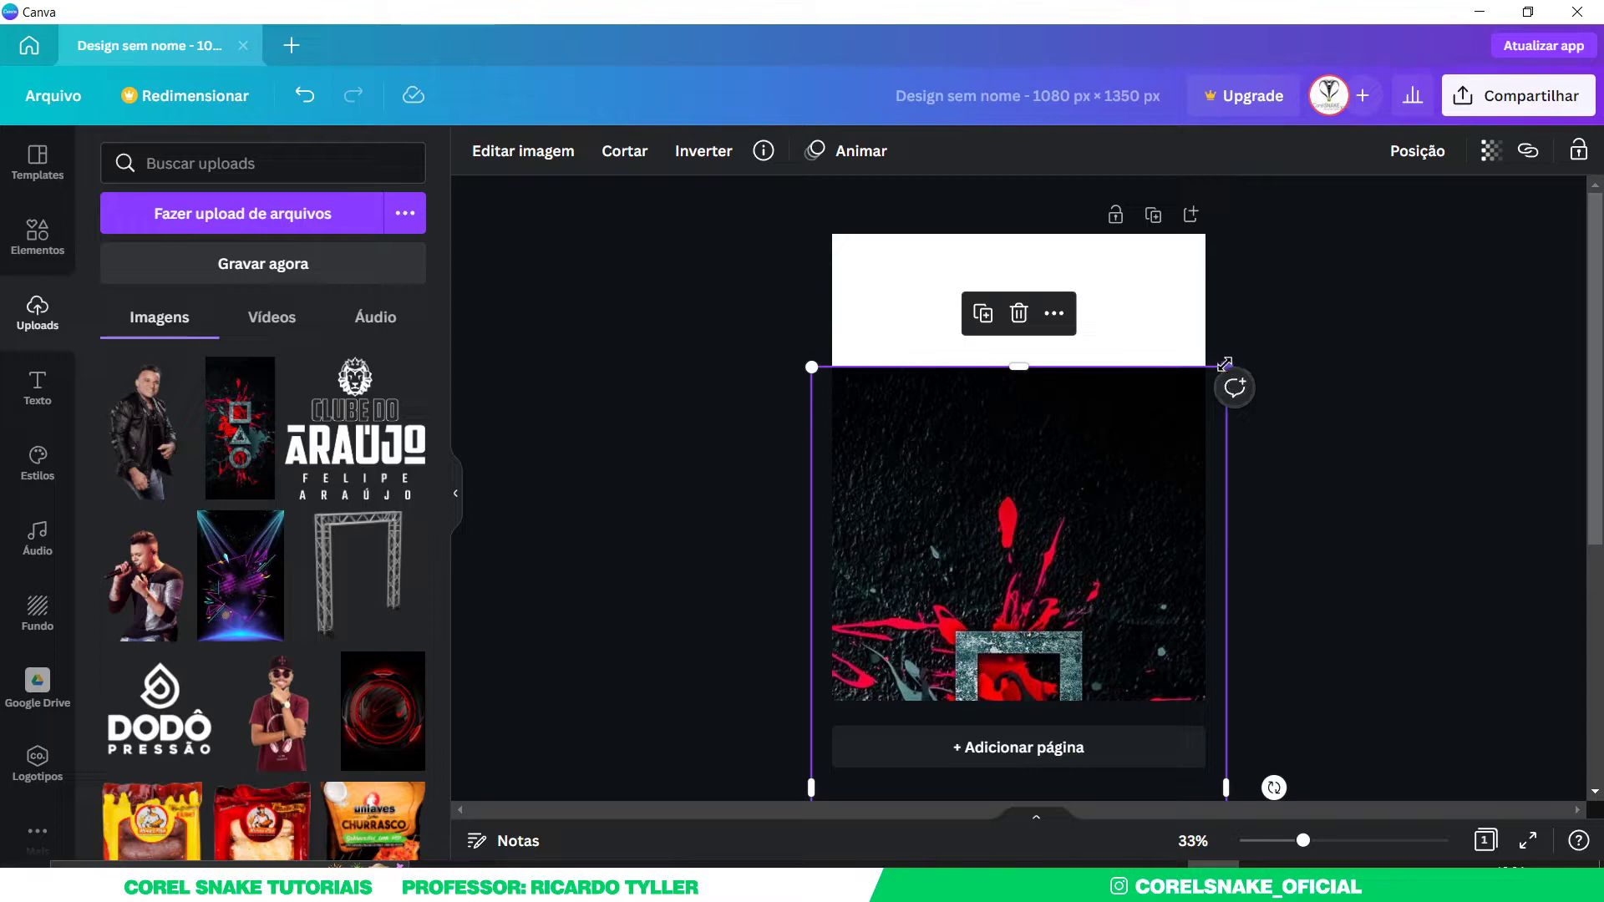
drag(1225, 364, 1355, 221)
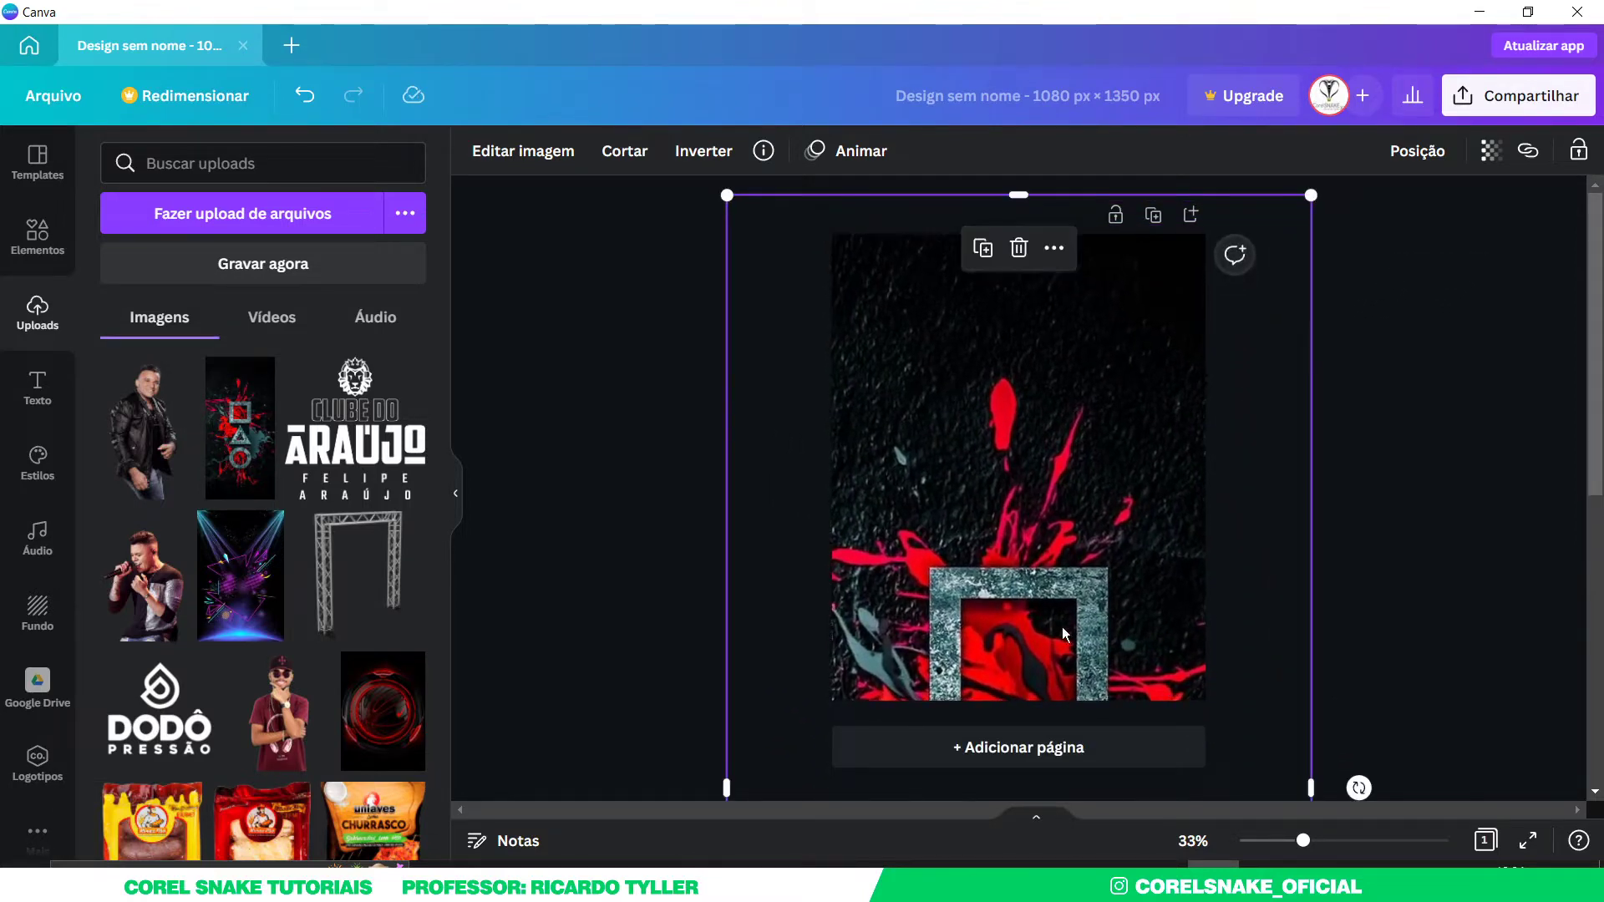
drag(1061, 627, 1040, 577)
drag(1096, 430, 1122, 568)
drag(1280, 381, 1311, 272)
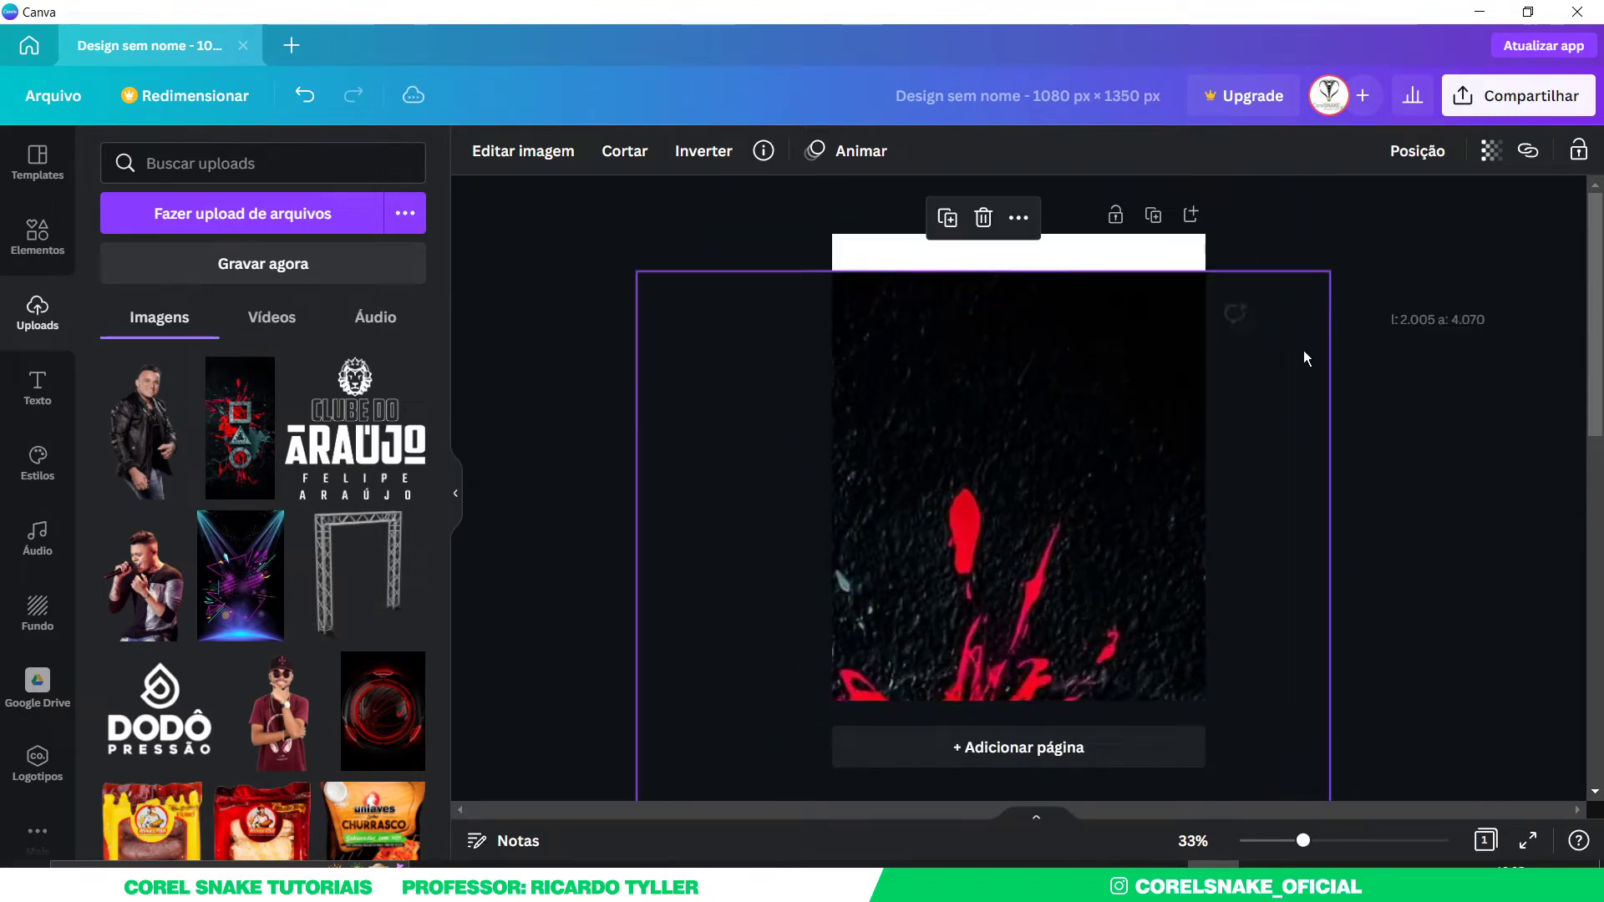
drag(961, 736, 997, 542)
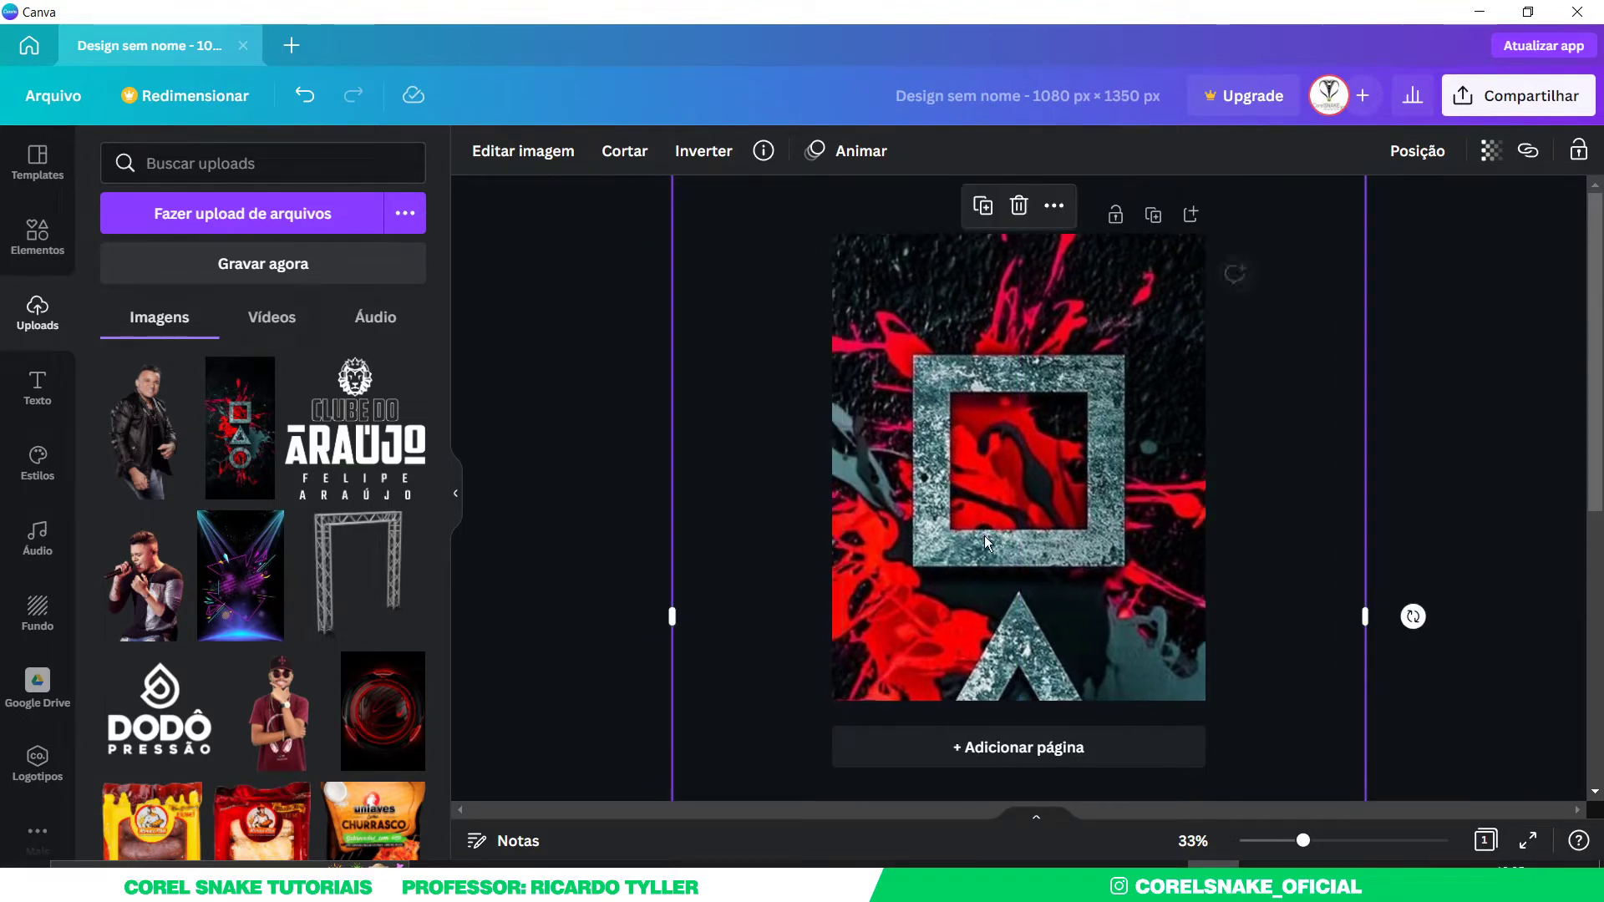
- Blur the background image with a Desfoque value of 12
click(519, 163)
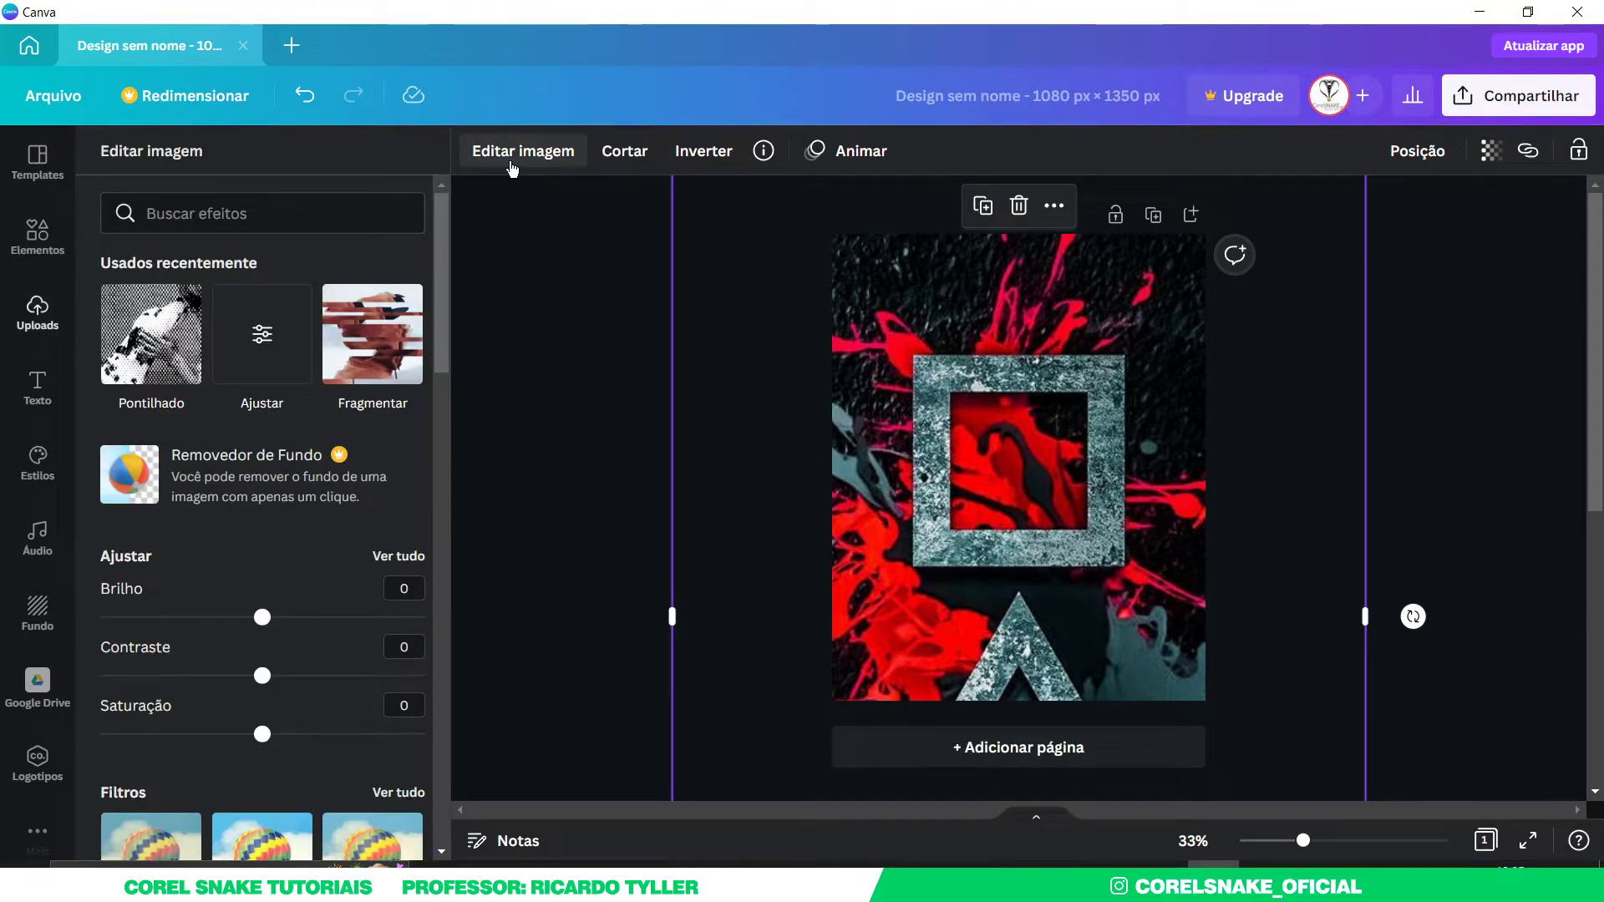
click(278, 339)
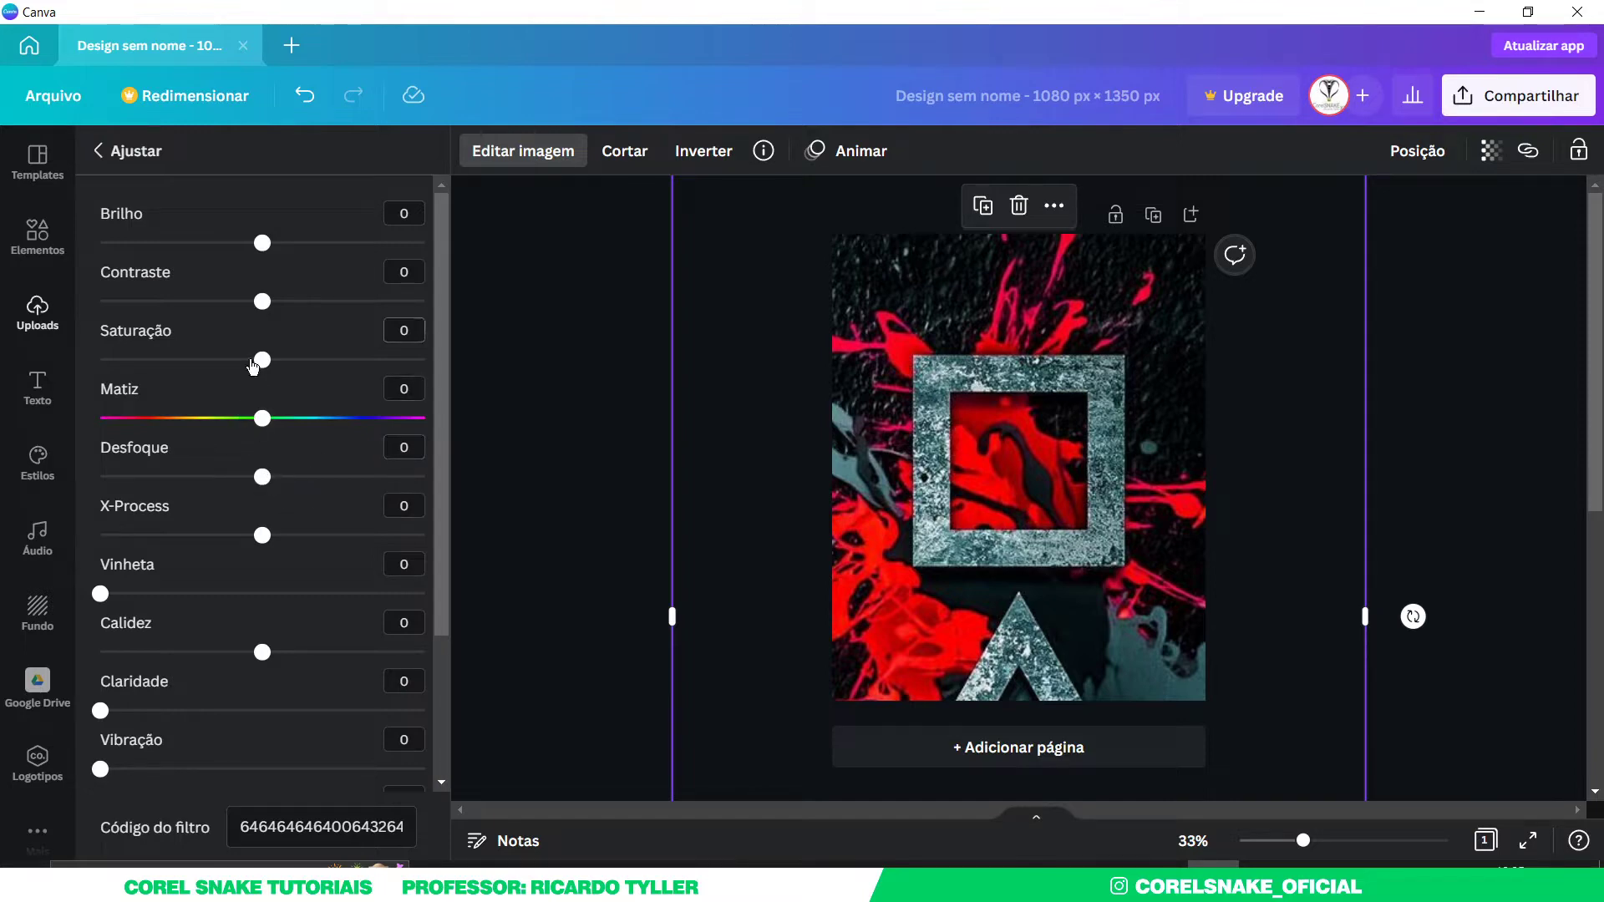
drag(266, 483, 284, 481)
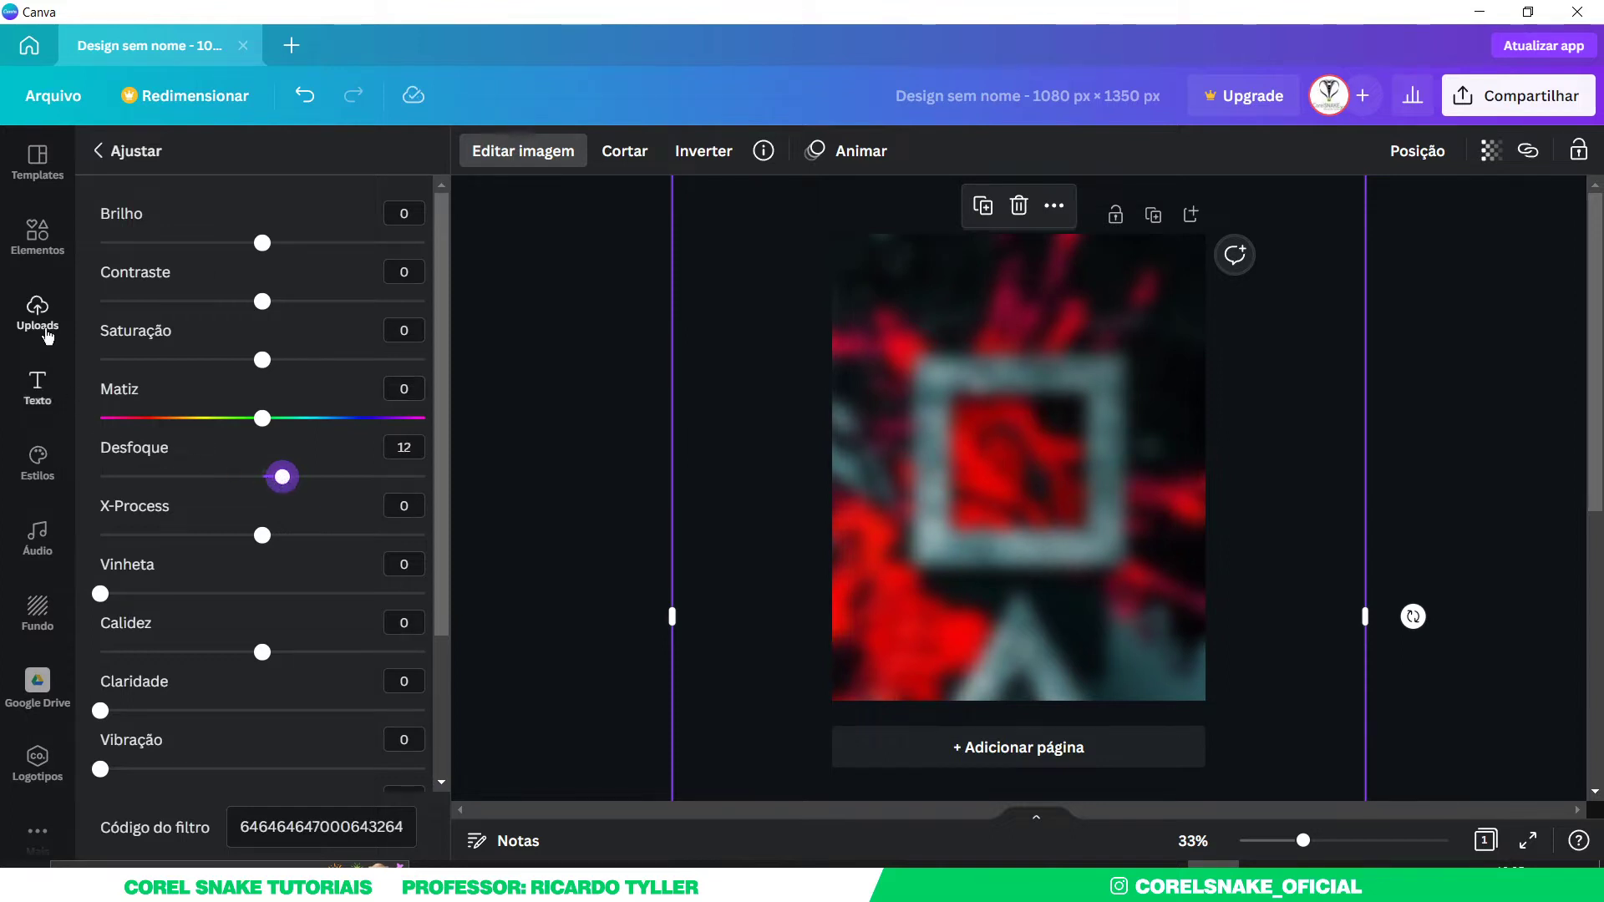
- Add the uploaded photo of the man in the black leather jacket and enlarge it to fill the page's left side from the waist up
click(38, 313)
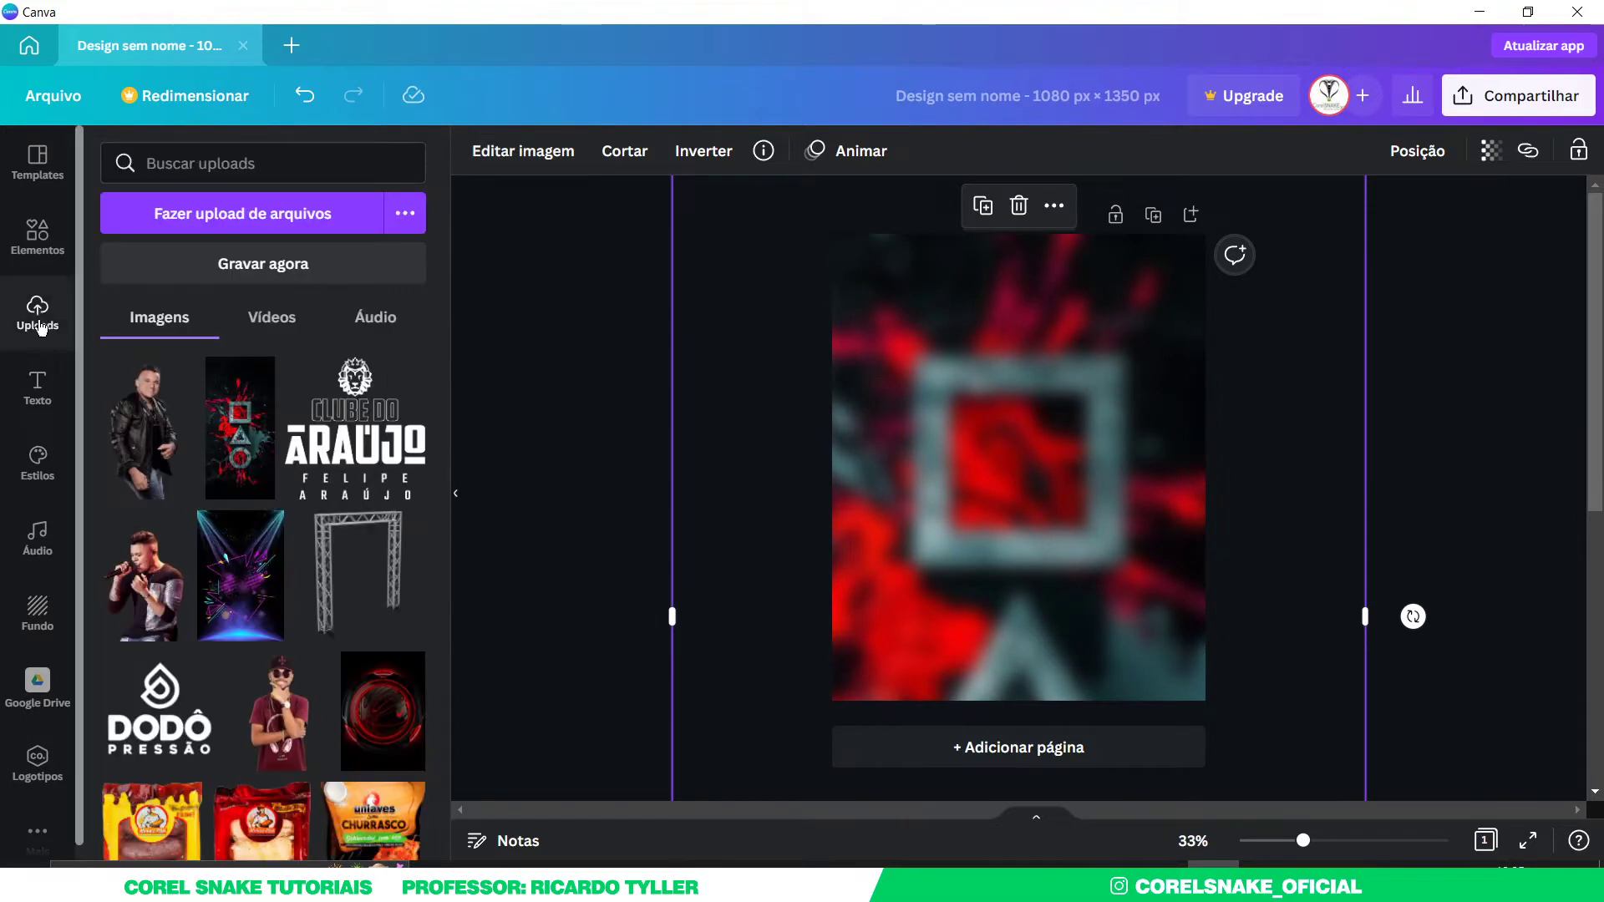
click(140, 433)
drag(1042, 427, 968, 551)
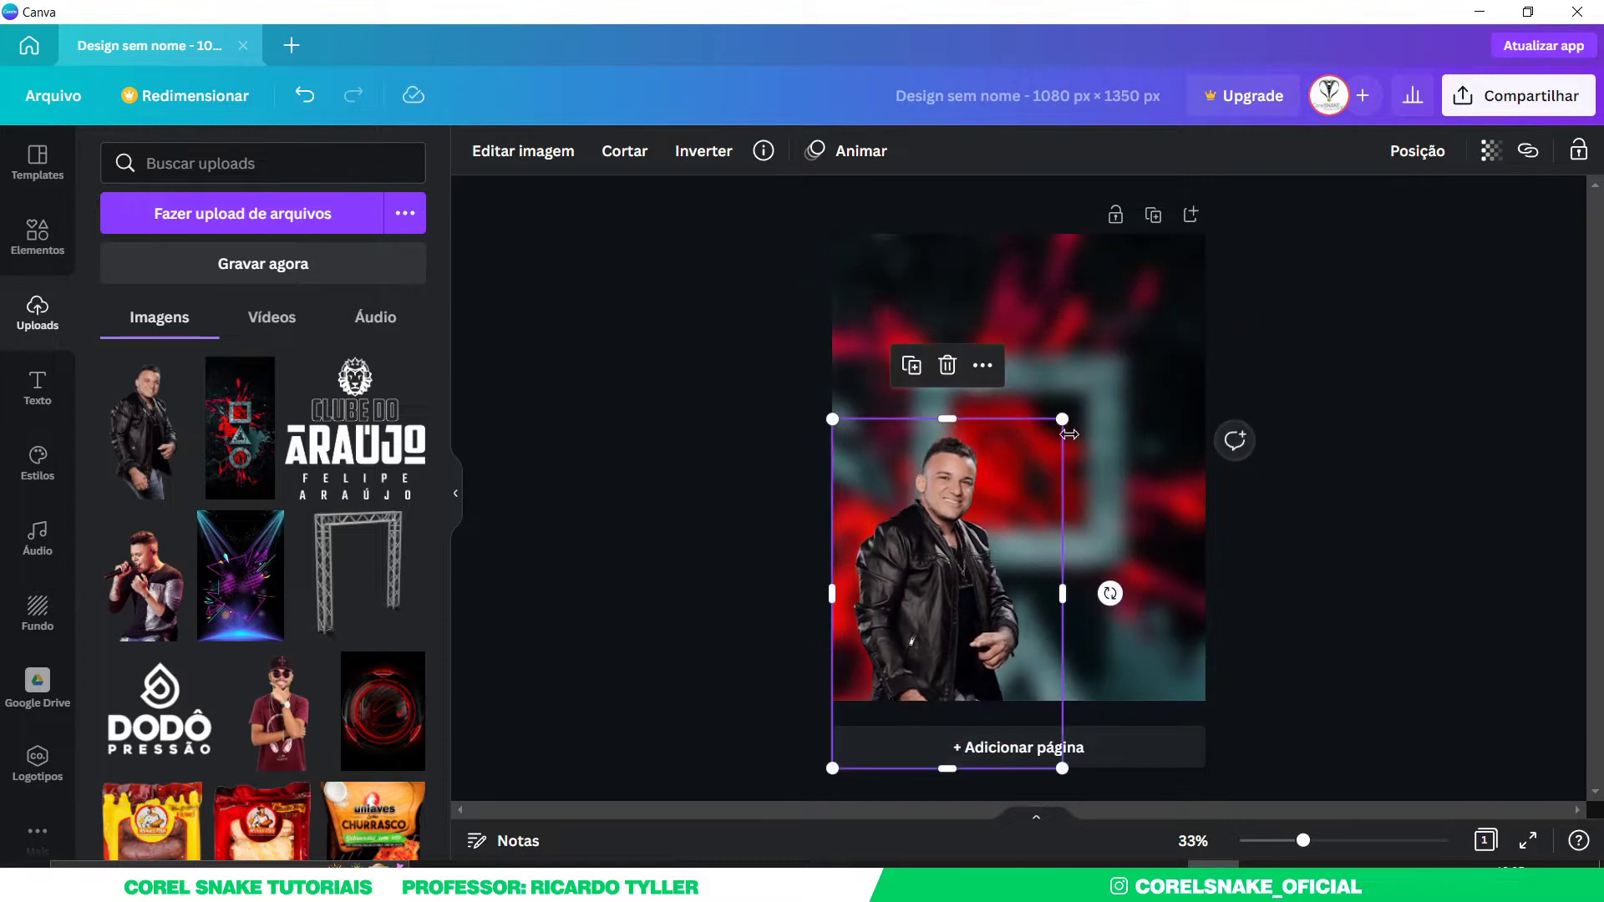
drag(1064, 419, 955, 407)
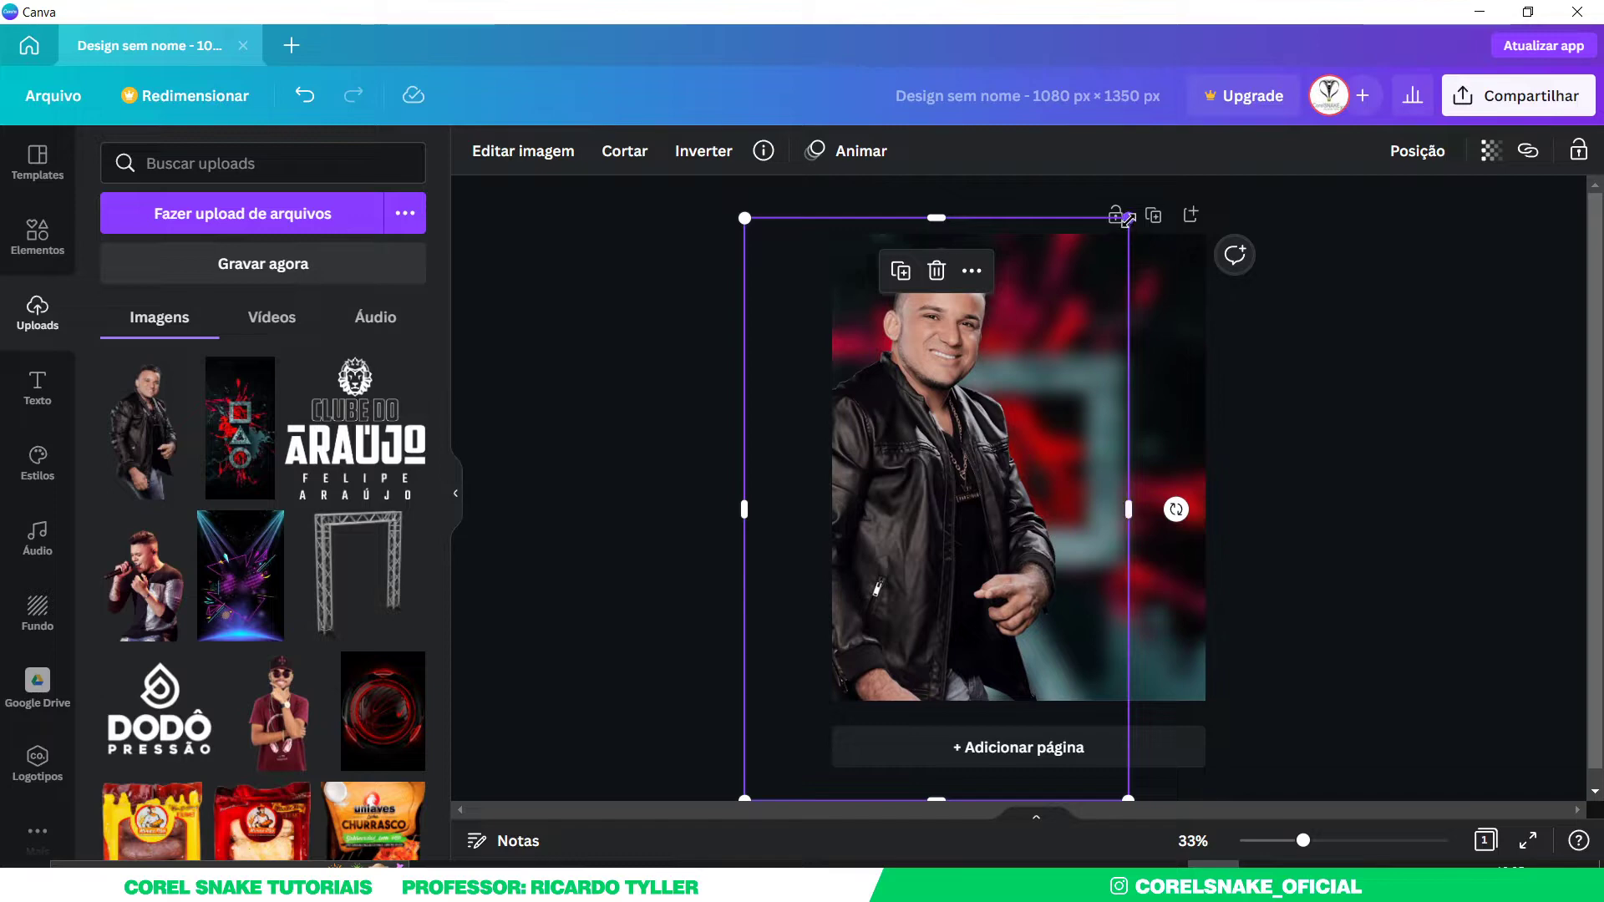
drag(1128, 219, 1140, 205)
drag(946, 431, 939, 451)
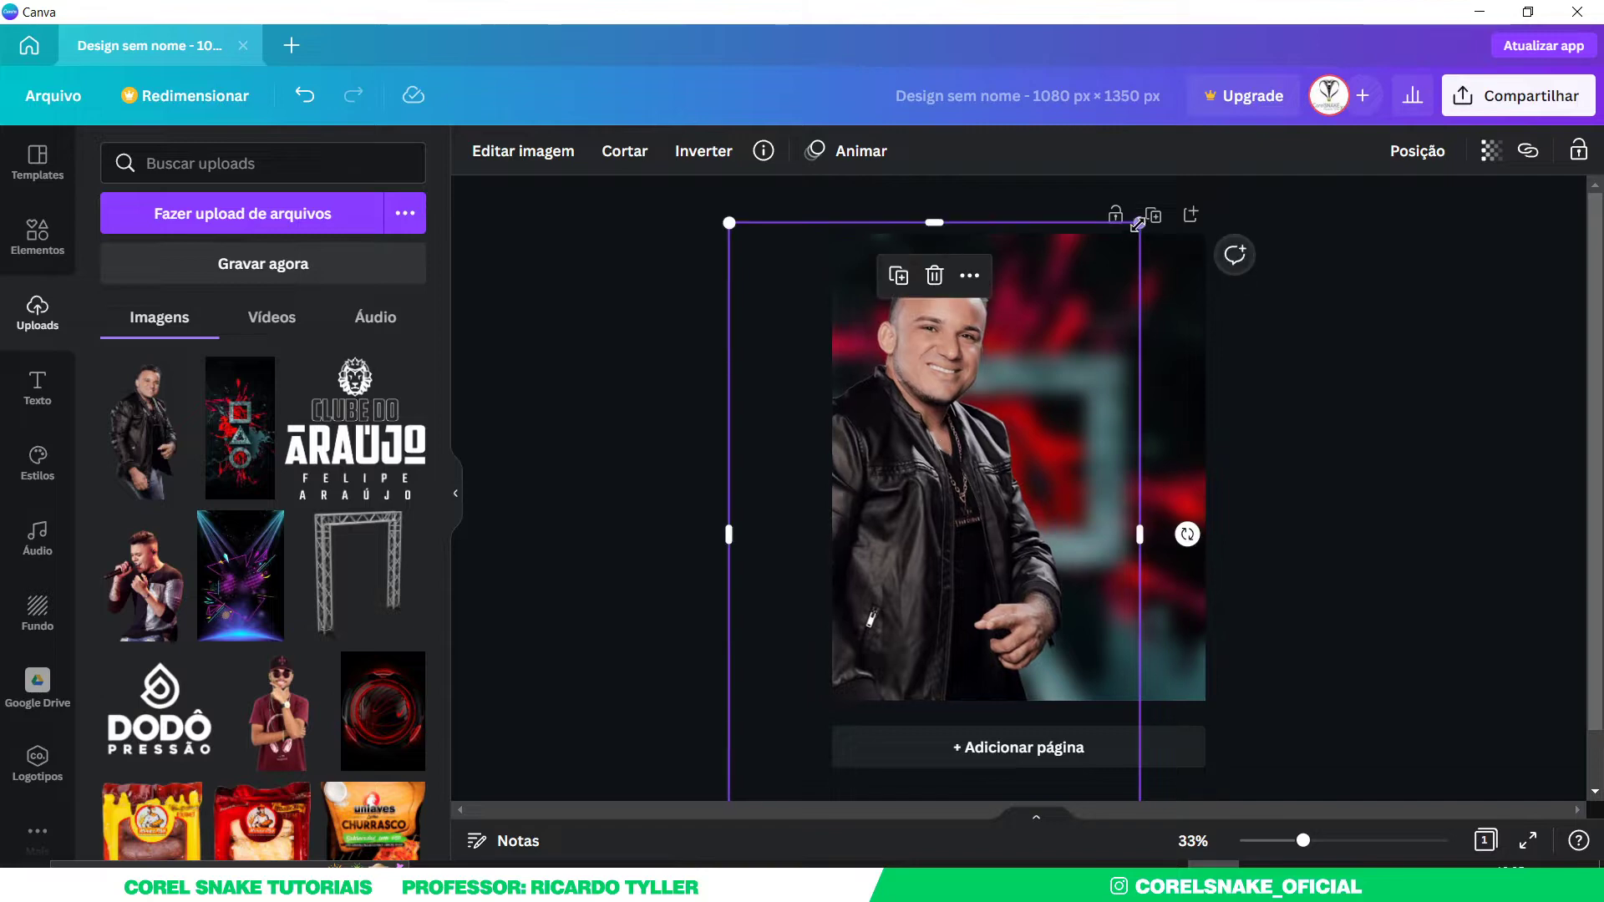
drag(1140, 220, 1149, 211)
drag(983, 409, 944, 429)
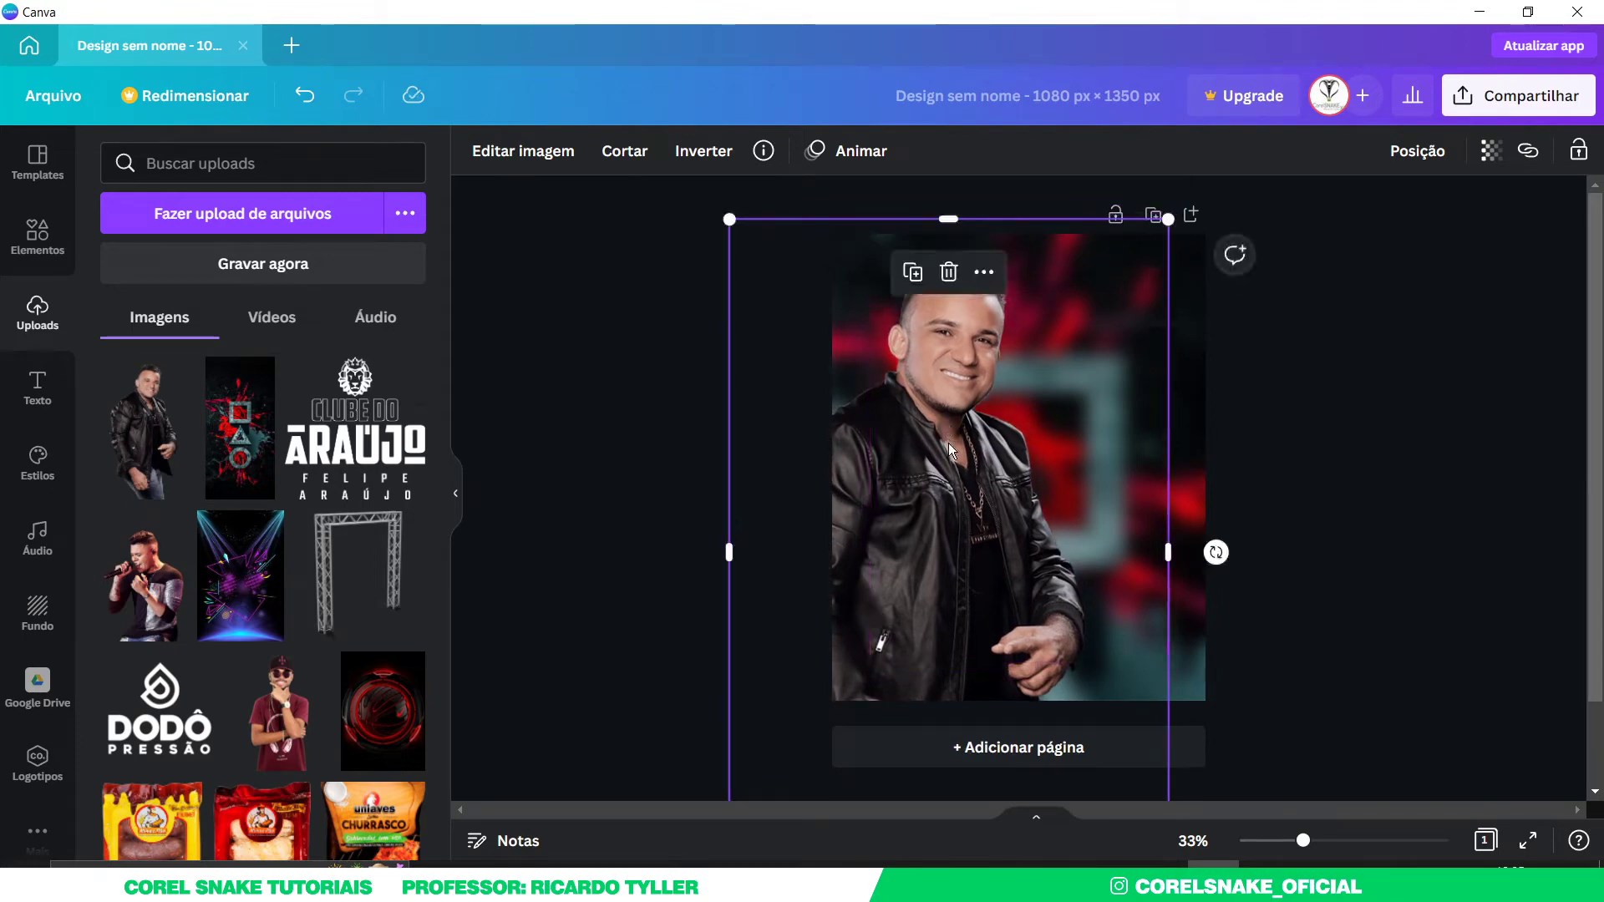
click(1300, 419)
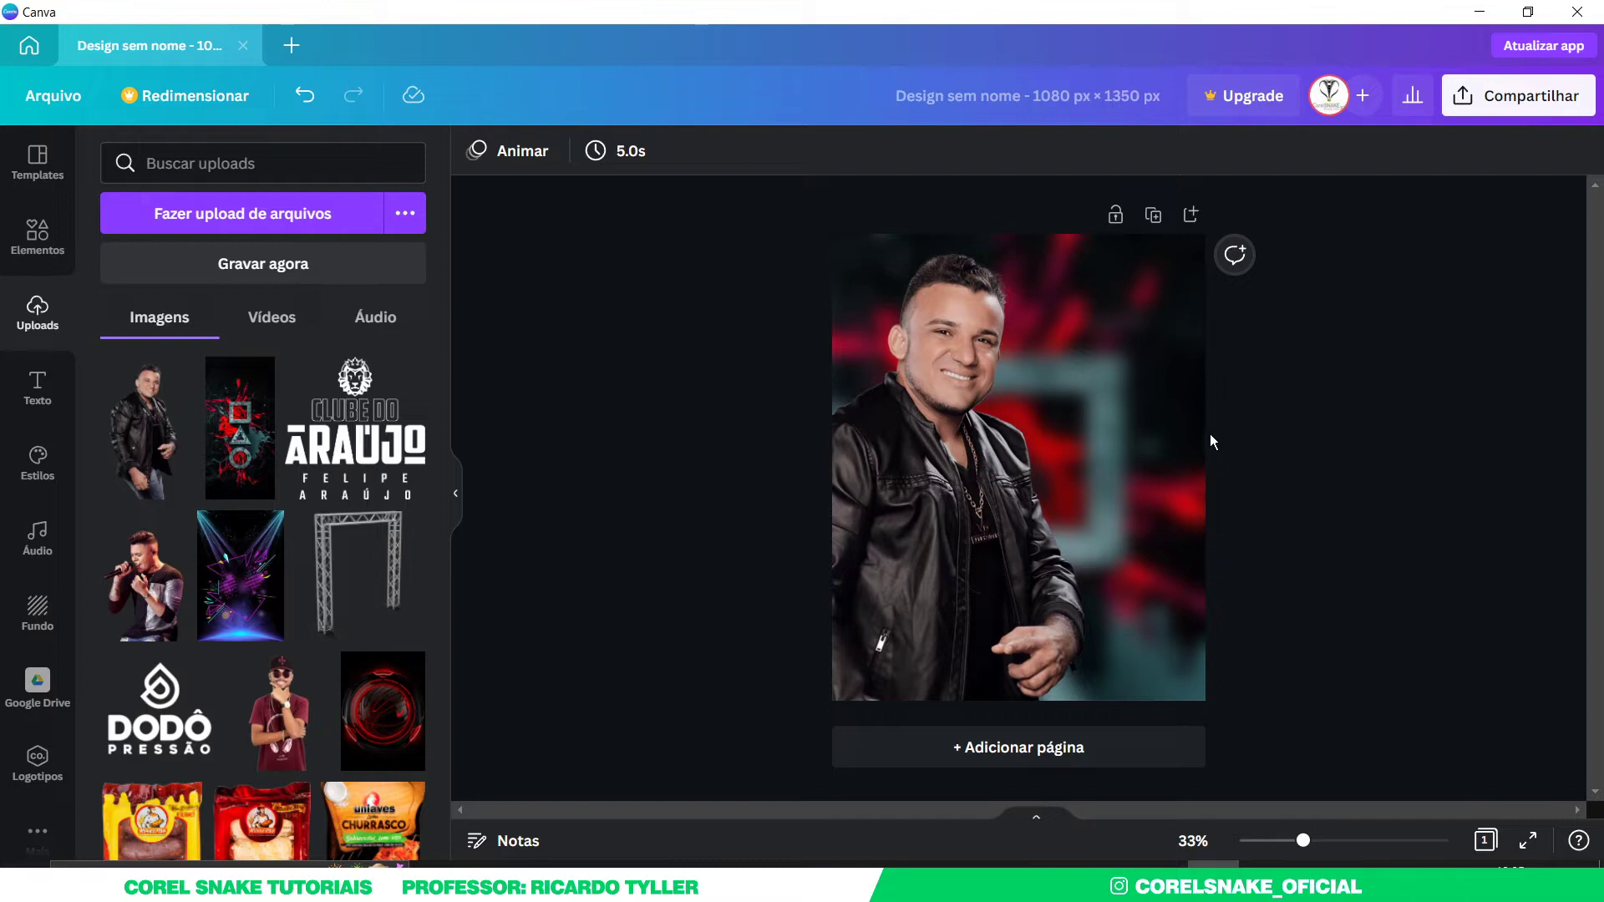
- Add the recently used orange glow element and enlarge it to nearly the page's width
click(980, 408)
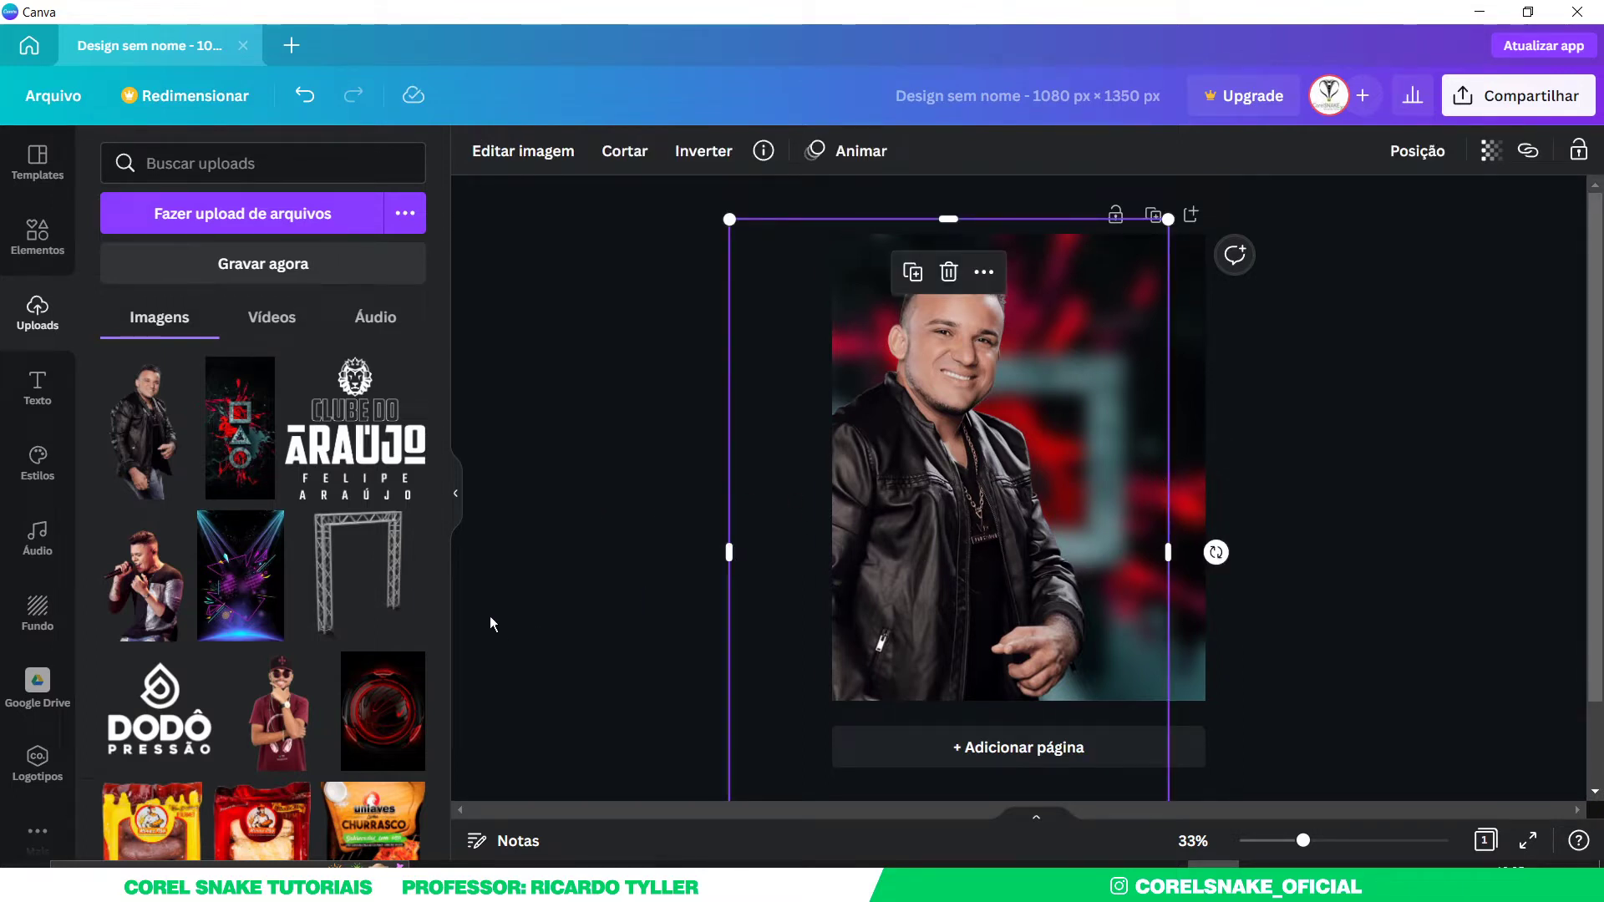
click(49, 244)
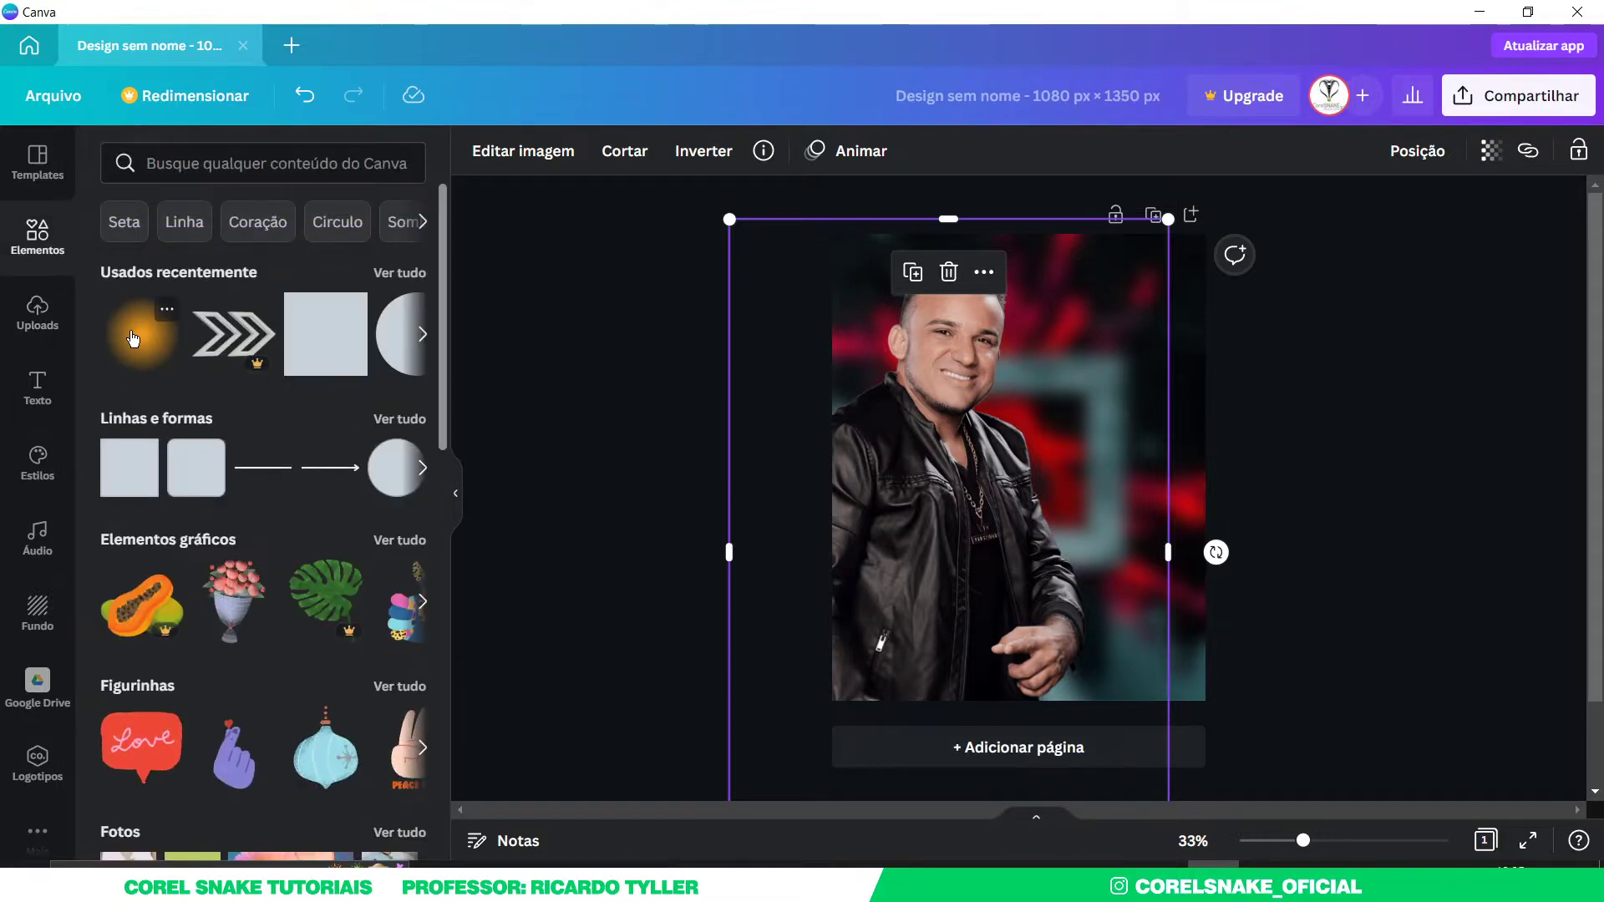
click(136, 337)
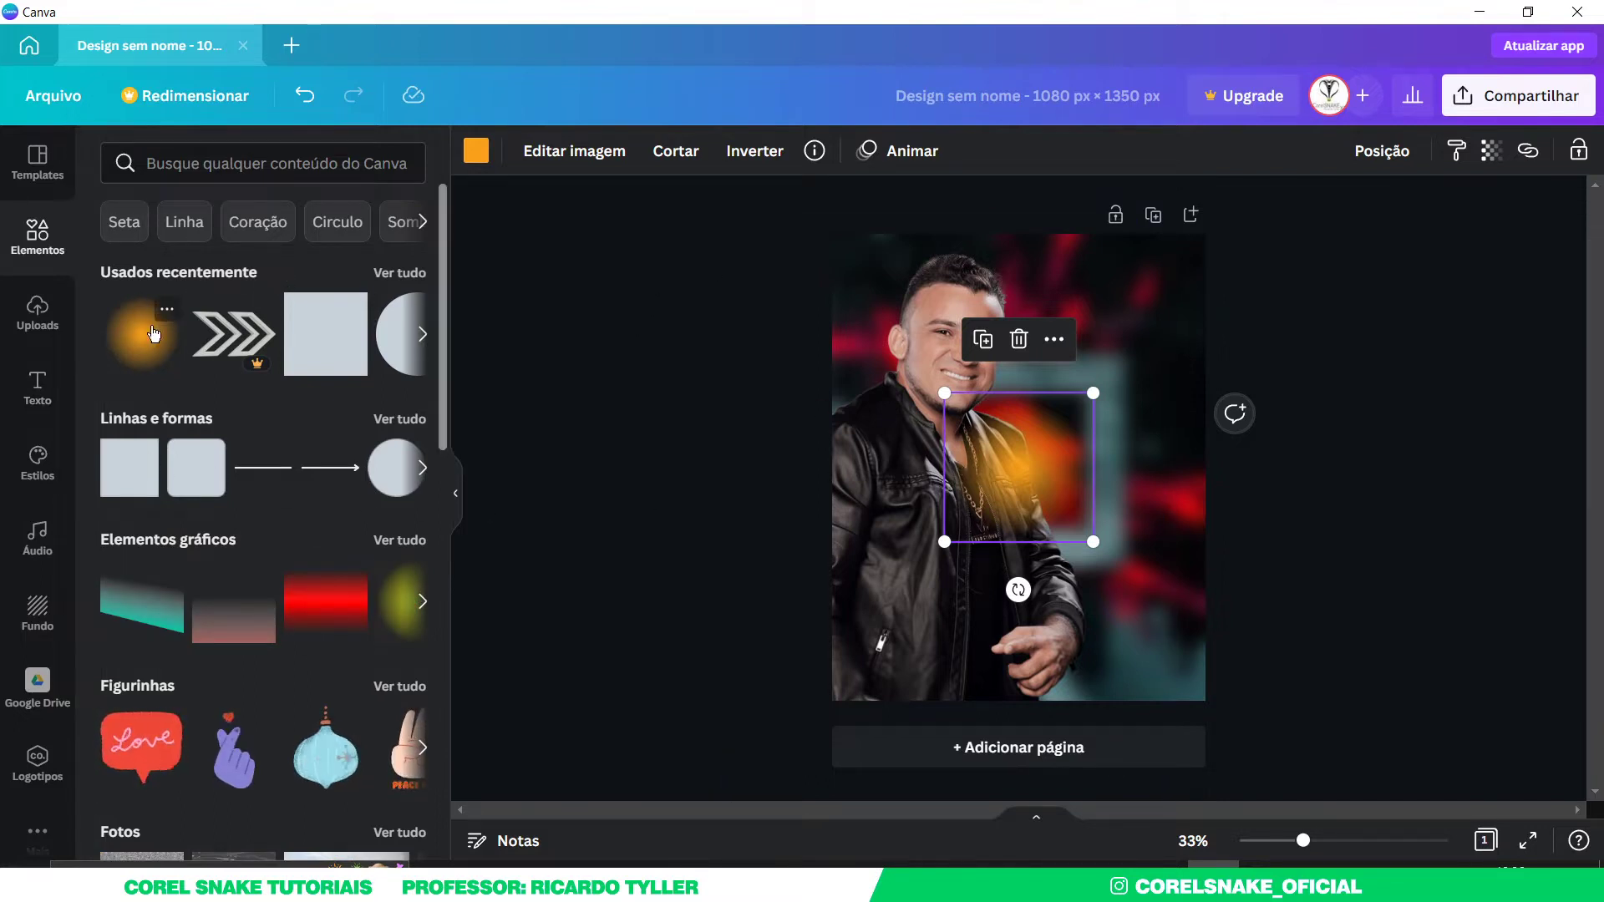
drag(1094, 543, 1298, 746)
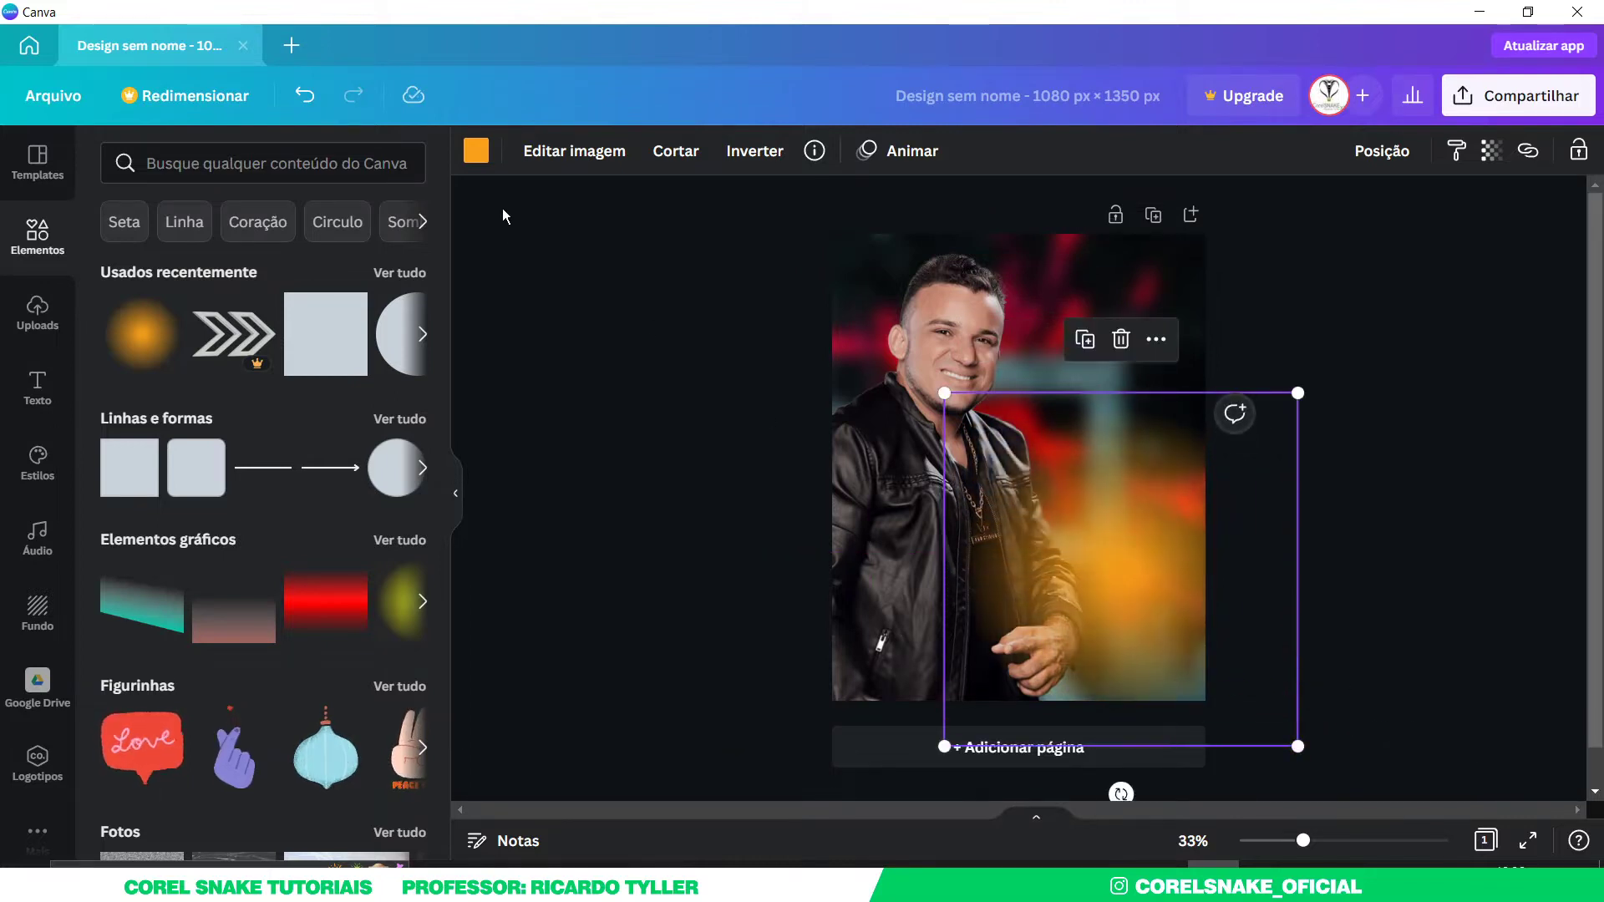
- Recolour the glow element black and place it over the page's bottom edge to shade the lower part of the photo
click(476, 150)
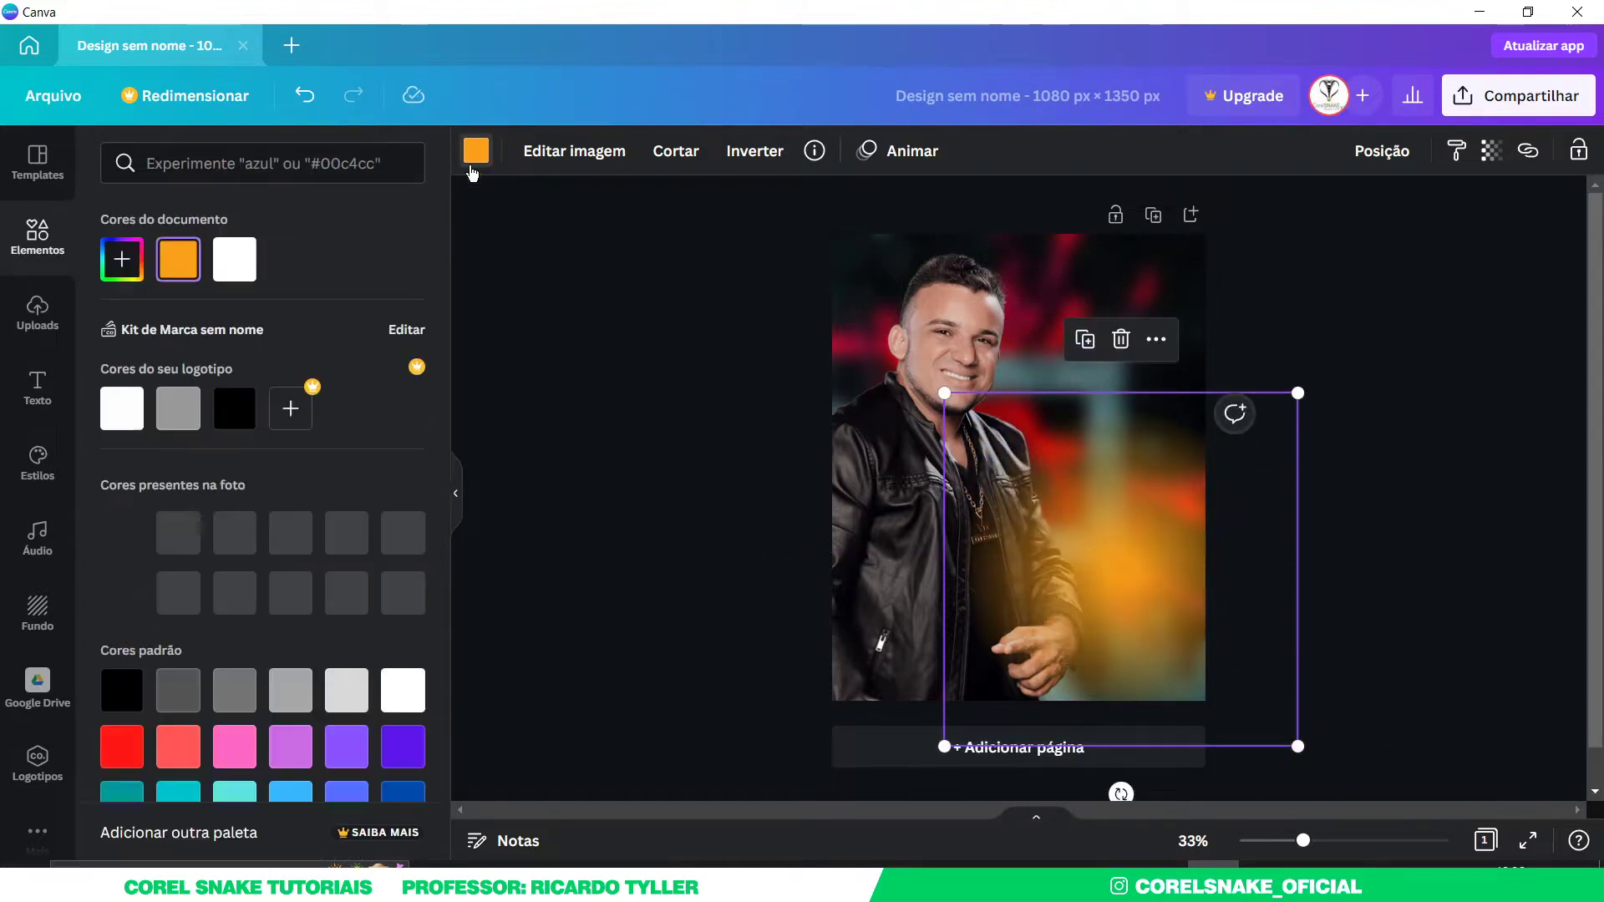
click(122, 690)
drag(1126, 546, 899, 694)
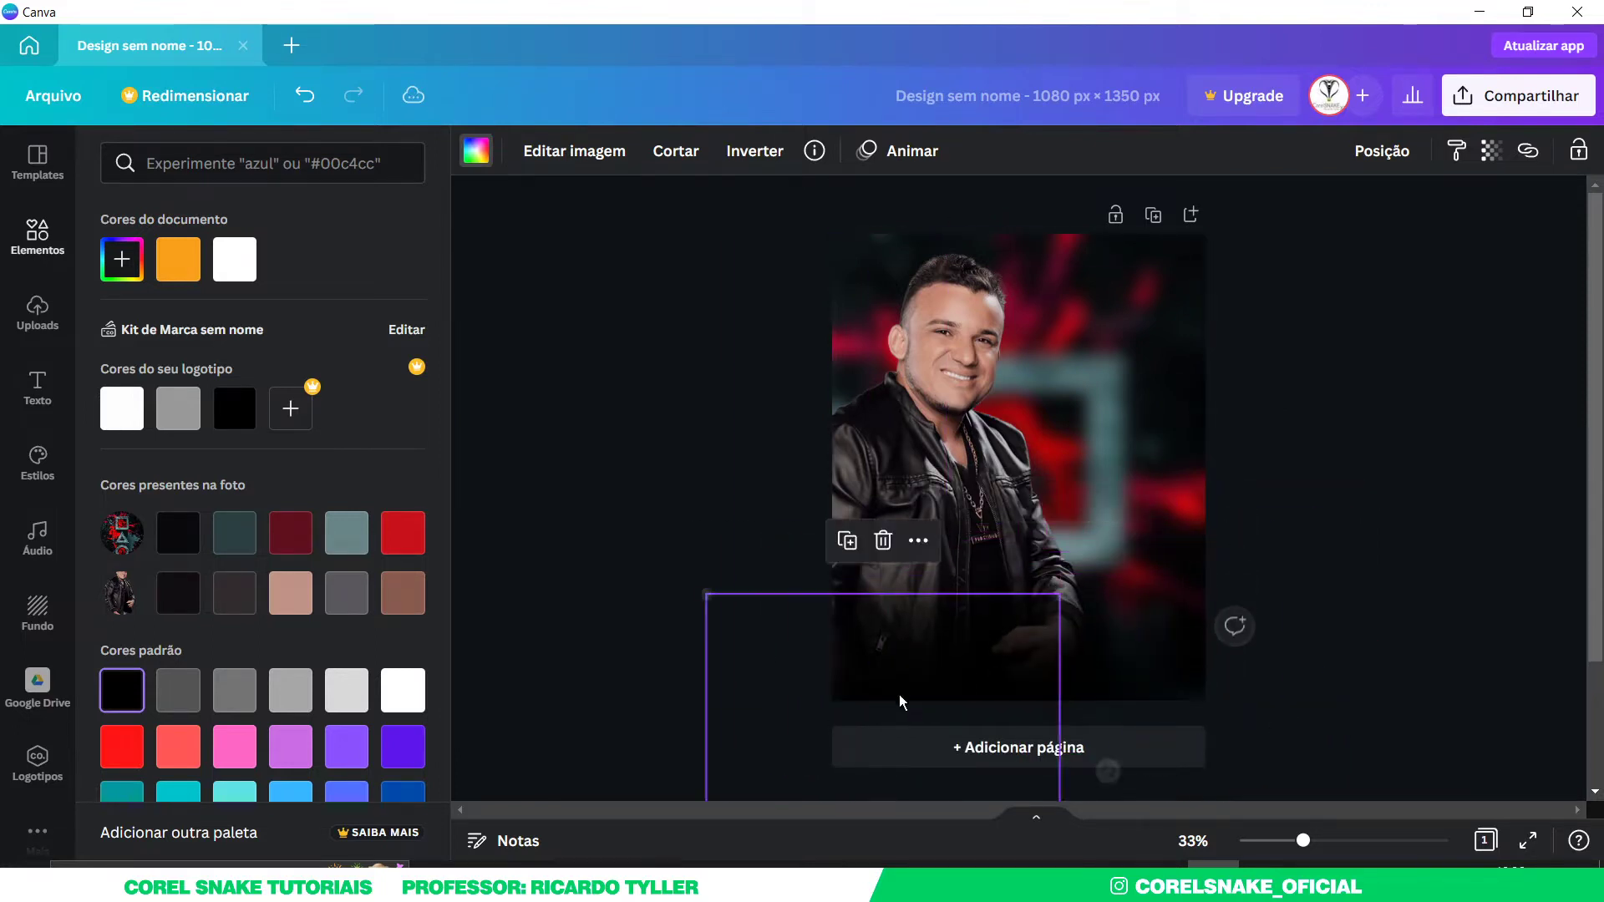
key(Escape)
click(555, 484)
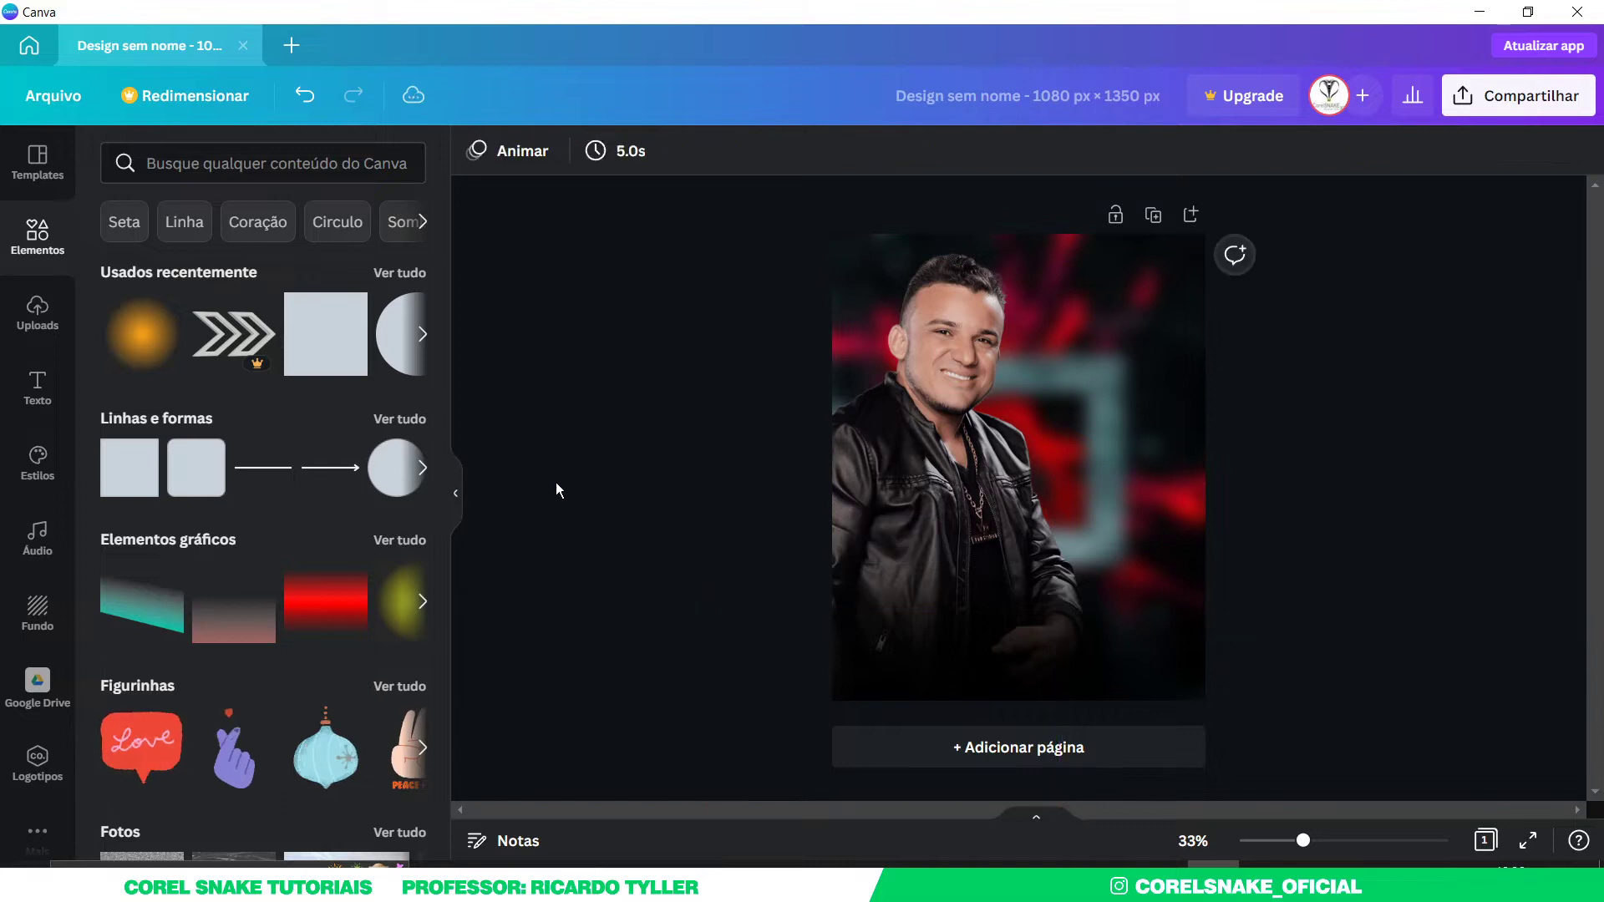
- Add another glow element, recolour it red and place it at the centre of the page's bottom edge
click(142, 335)
click(476, 152)
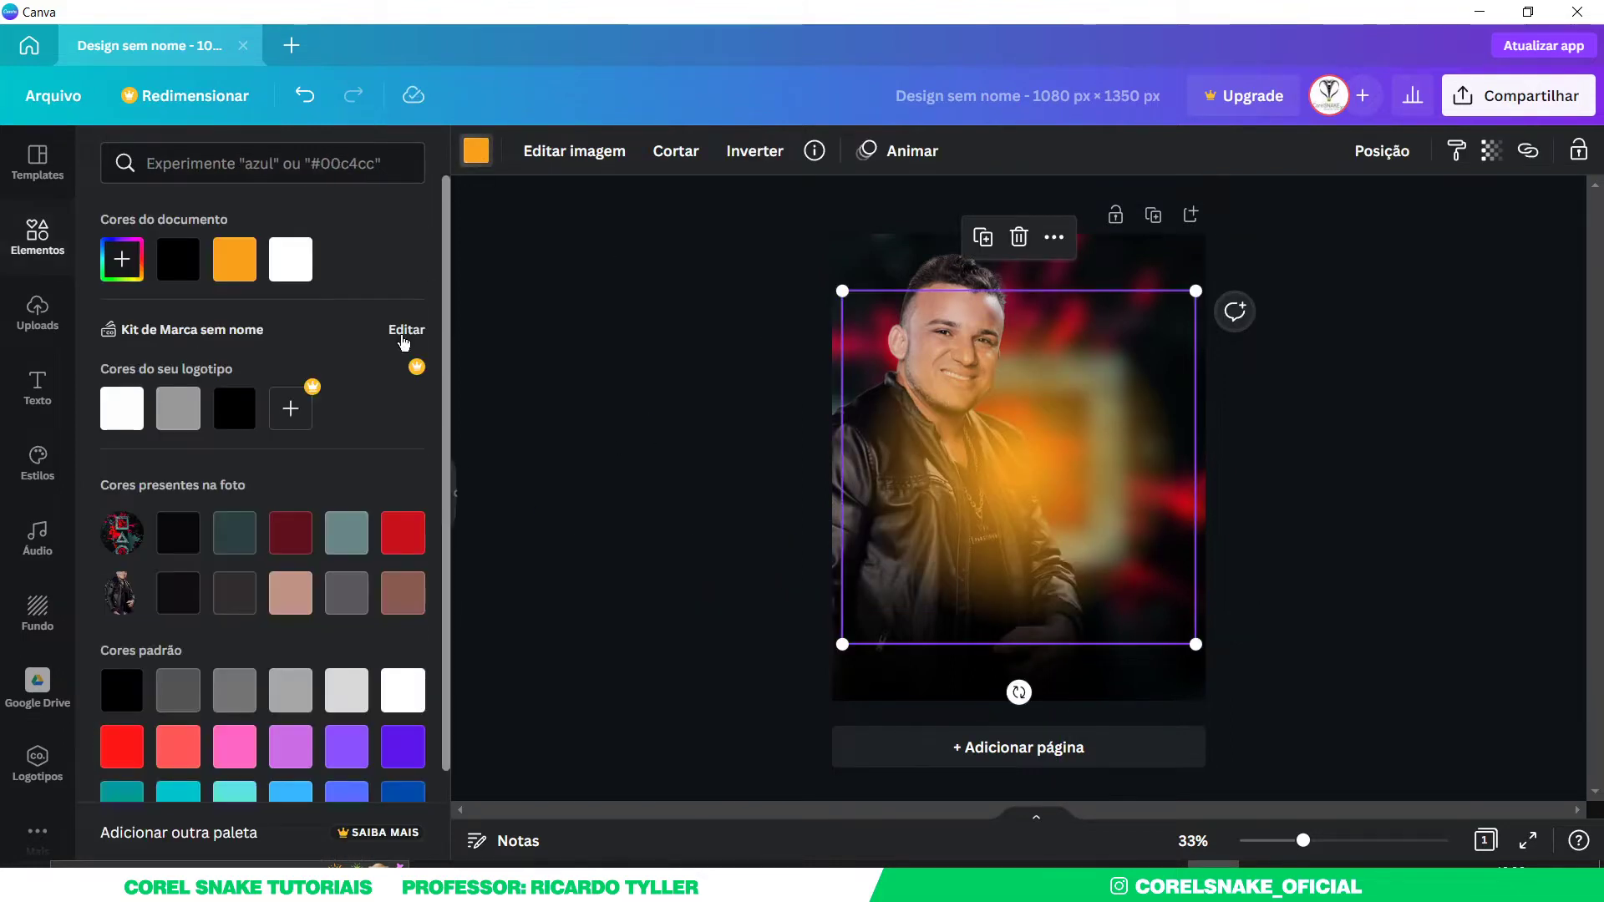
click(121, 746)
drag(1015, 438, 1316, 566)
drag(1221, 638, 695, 692)
drag(899, 614, 991, 680)
key(Escape)
click(476, 444)
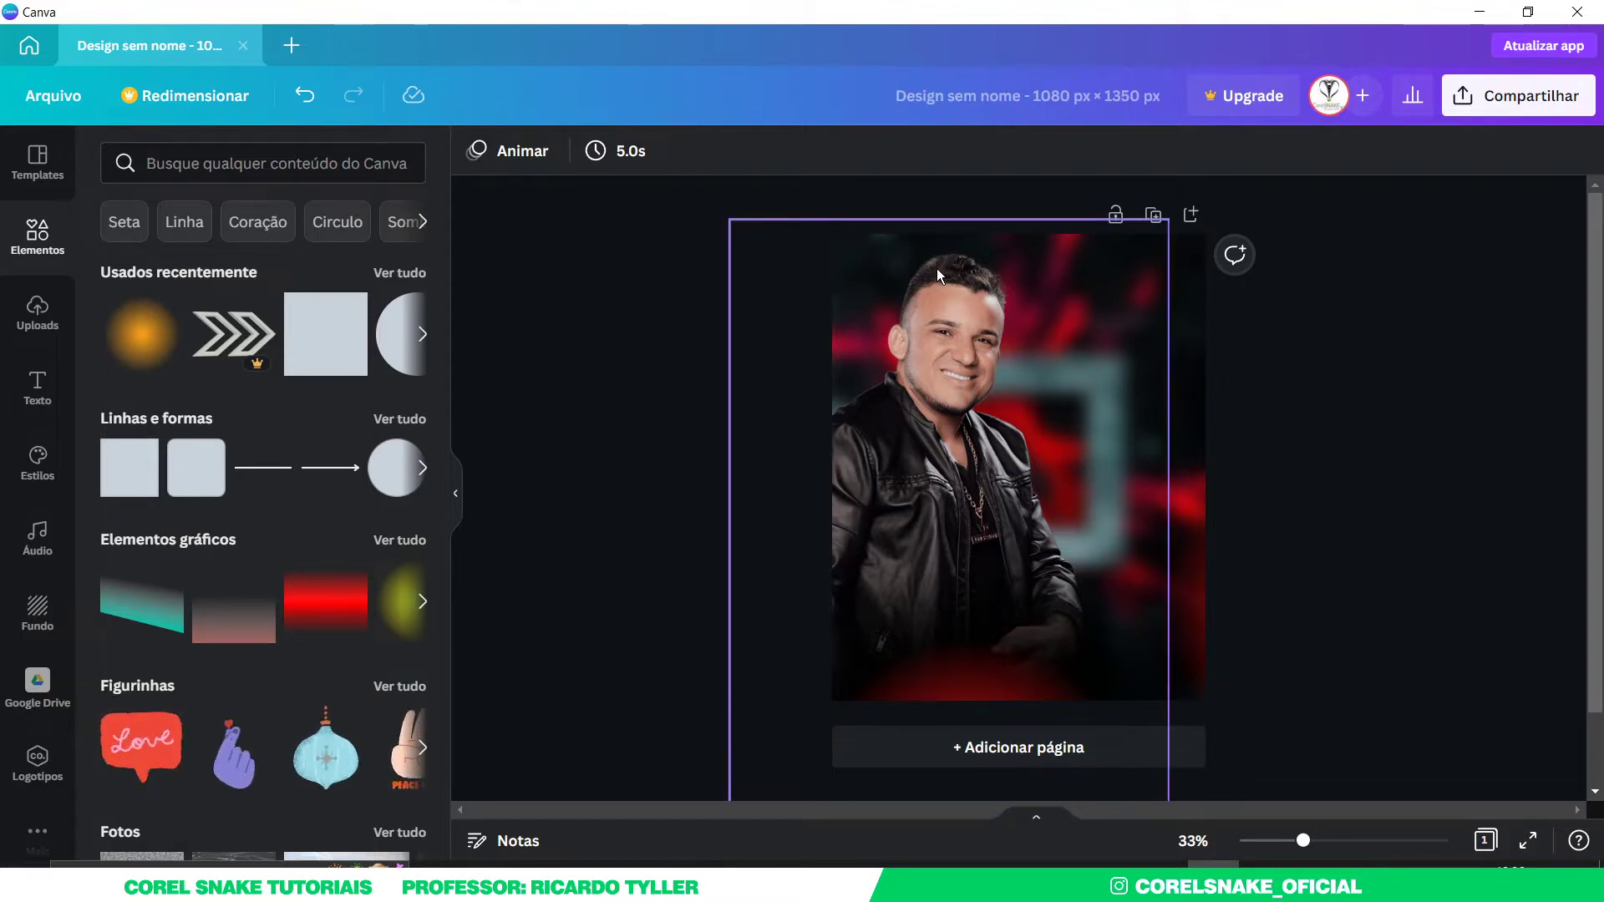
- Rotate the man's photo slightly counterclockwise
click(945, 293)
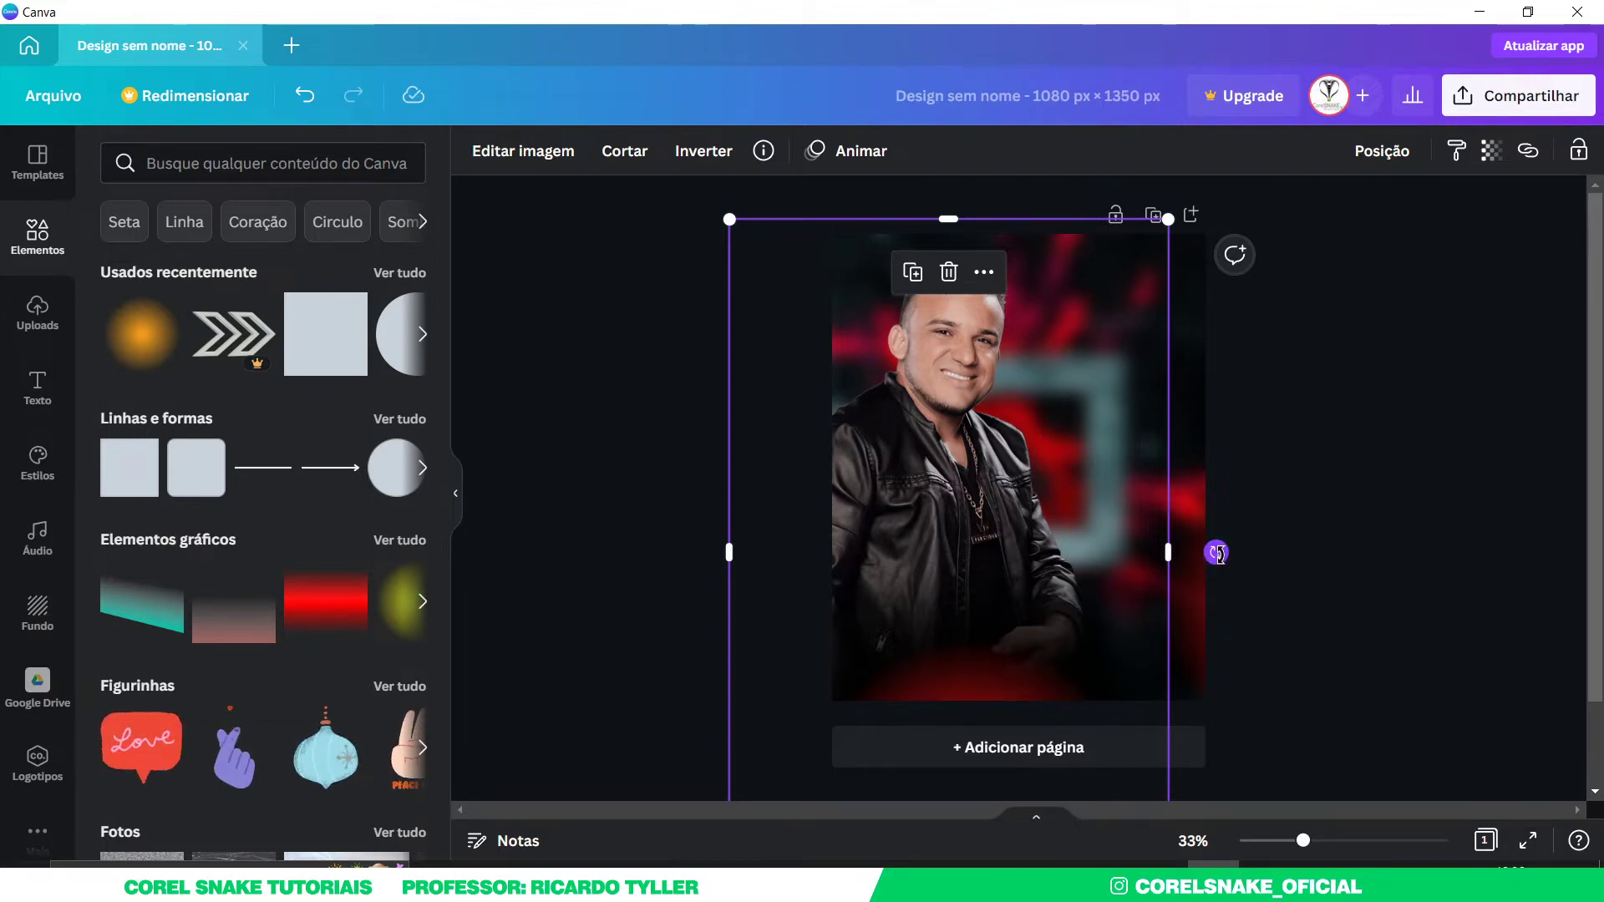
drag(1218, 553, 1224, 544)
click(1261, 411)
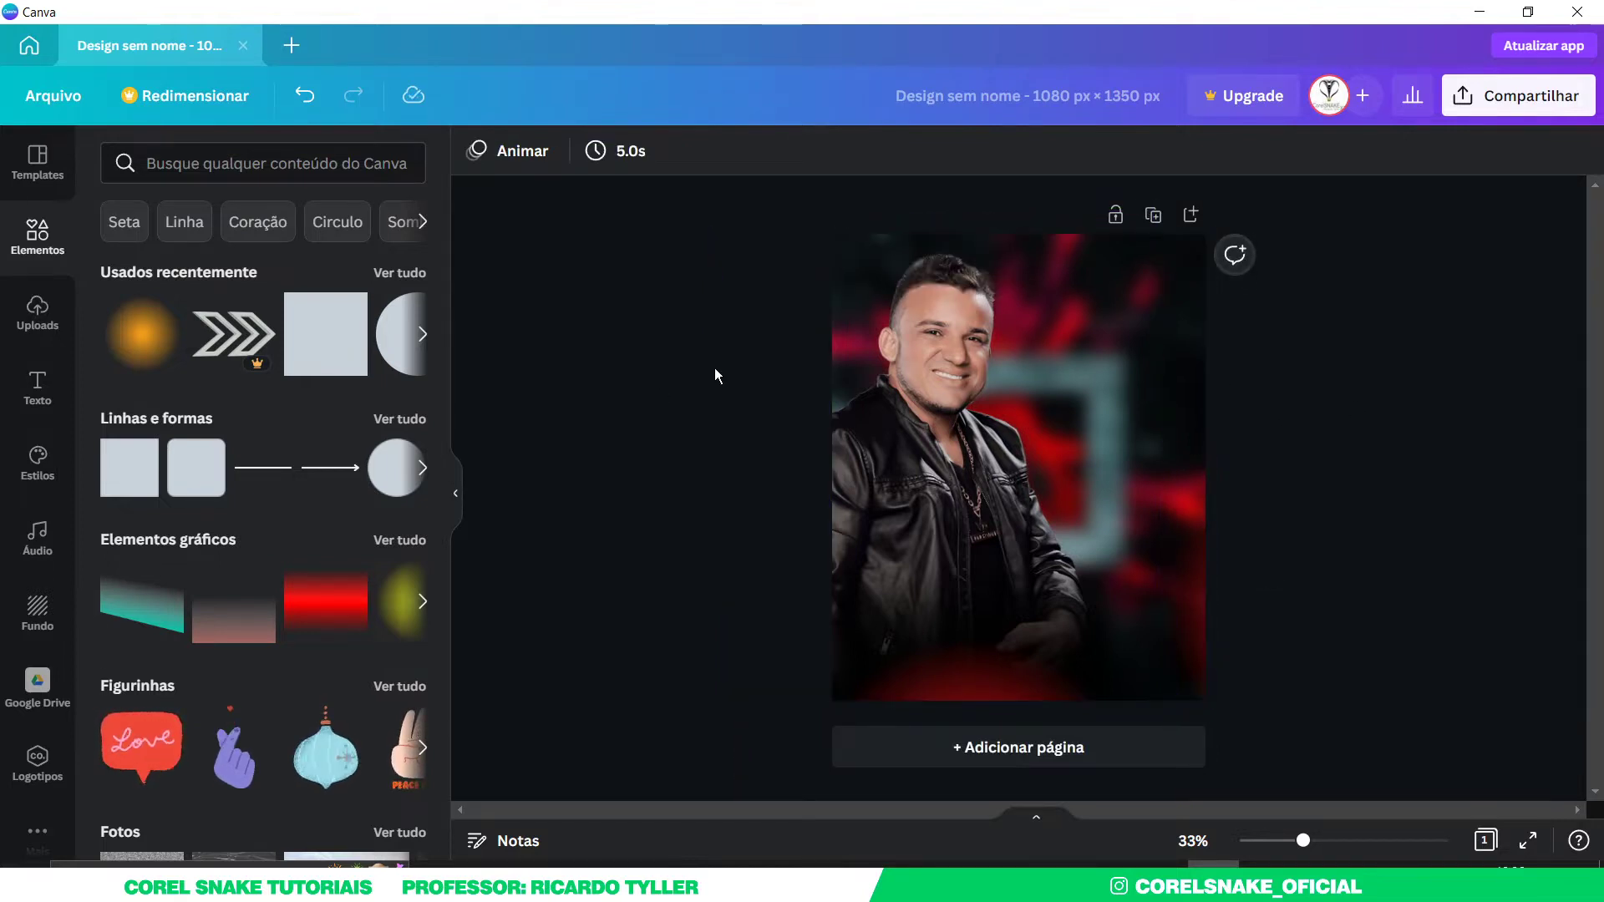
- Adjust the man's photo by setting Contraste to 16 and Claridade to 15
click(955, 313)
click(538, 156)
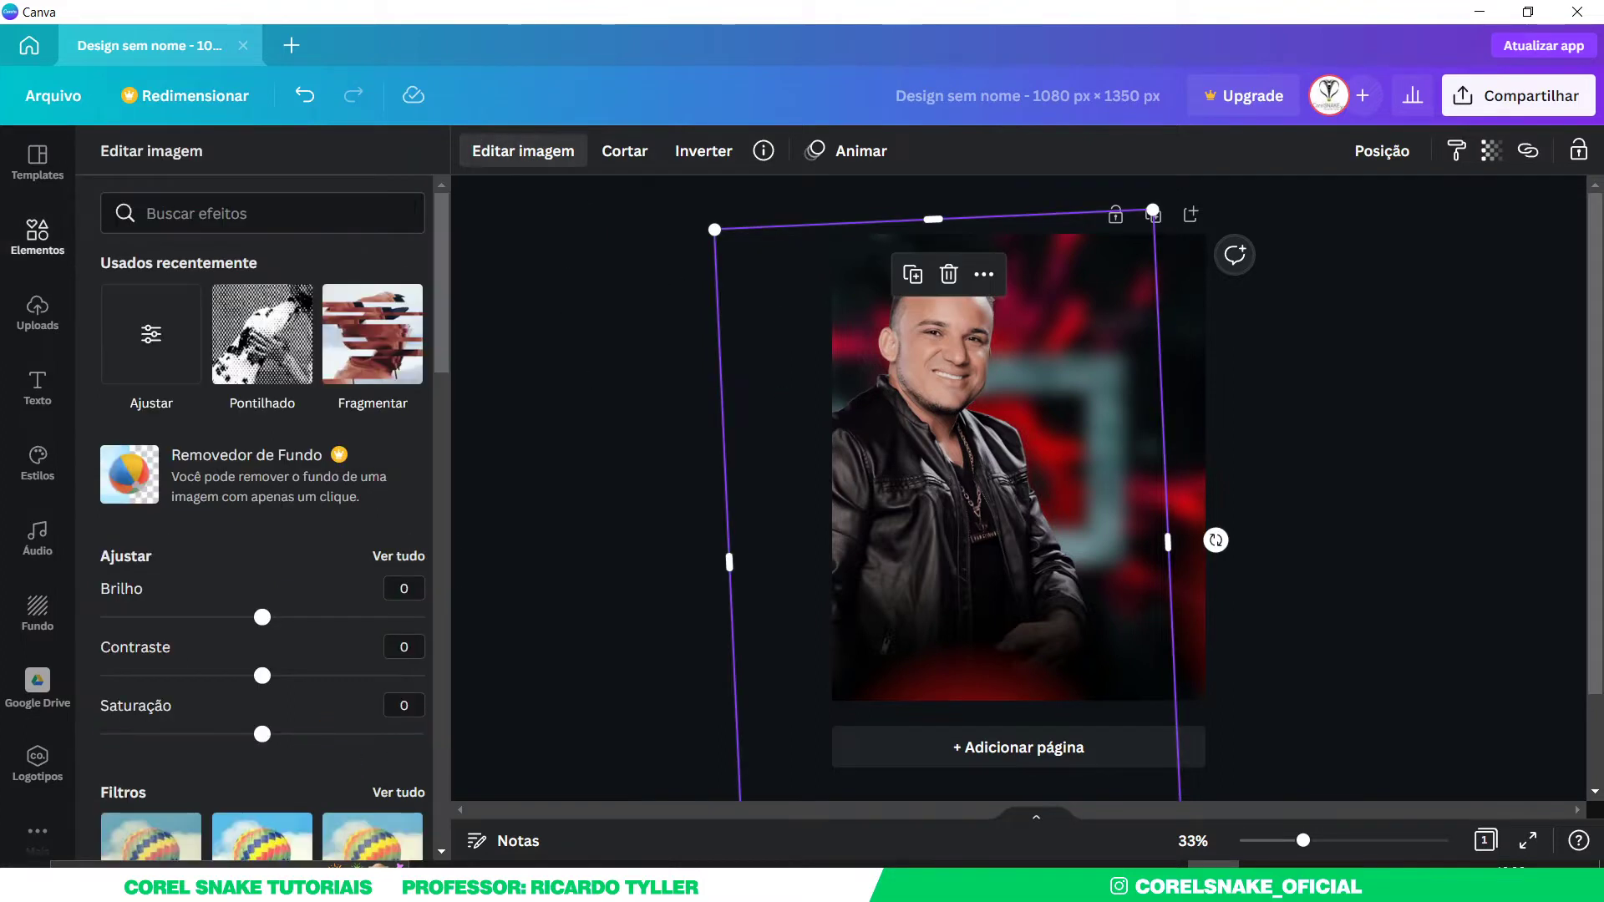
click(167, 336)
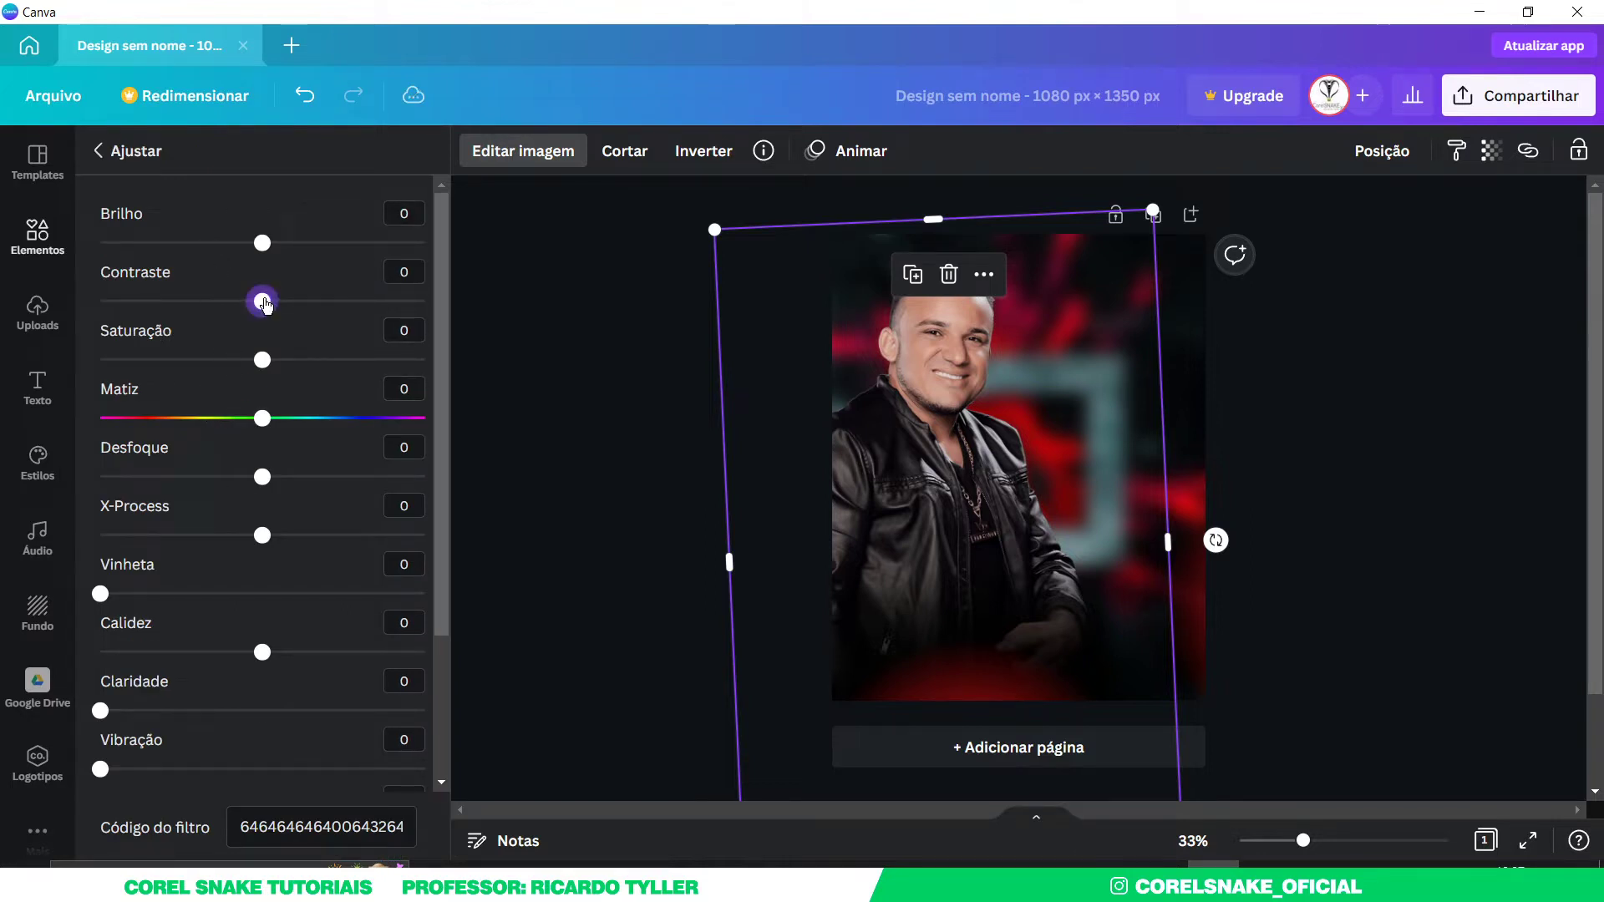
drag(273, 306, 289, 302)
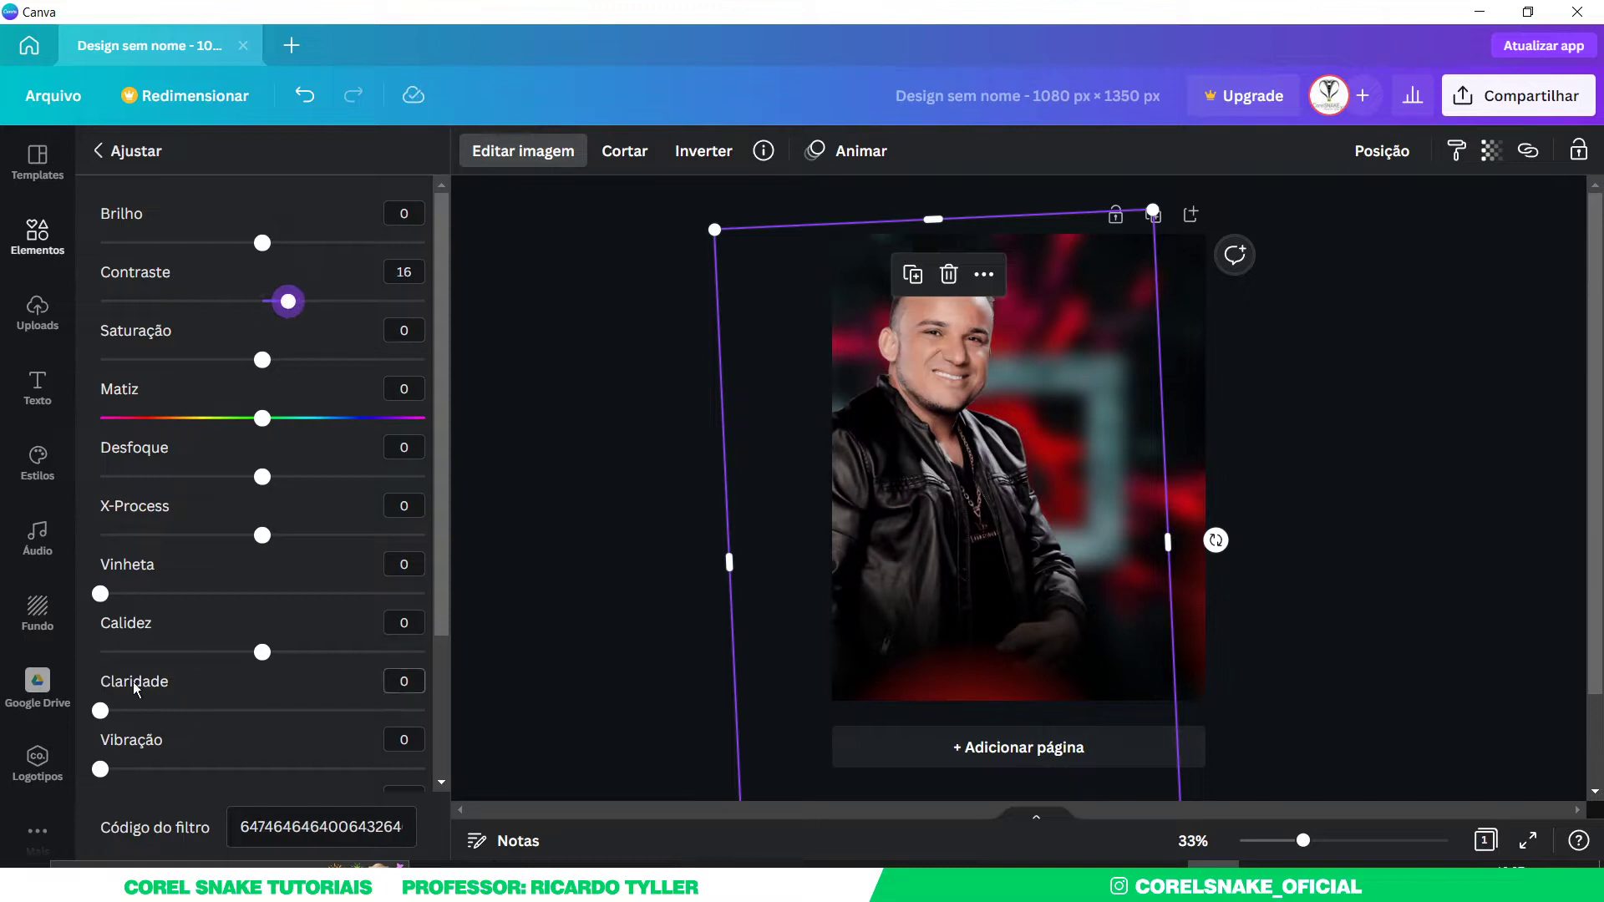
drag(101, 712, 149, 713)
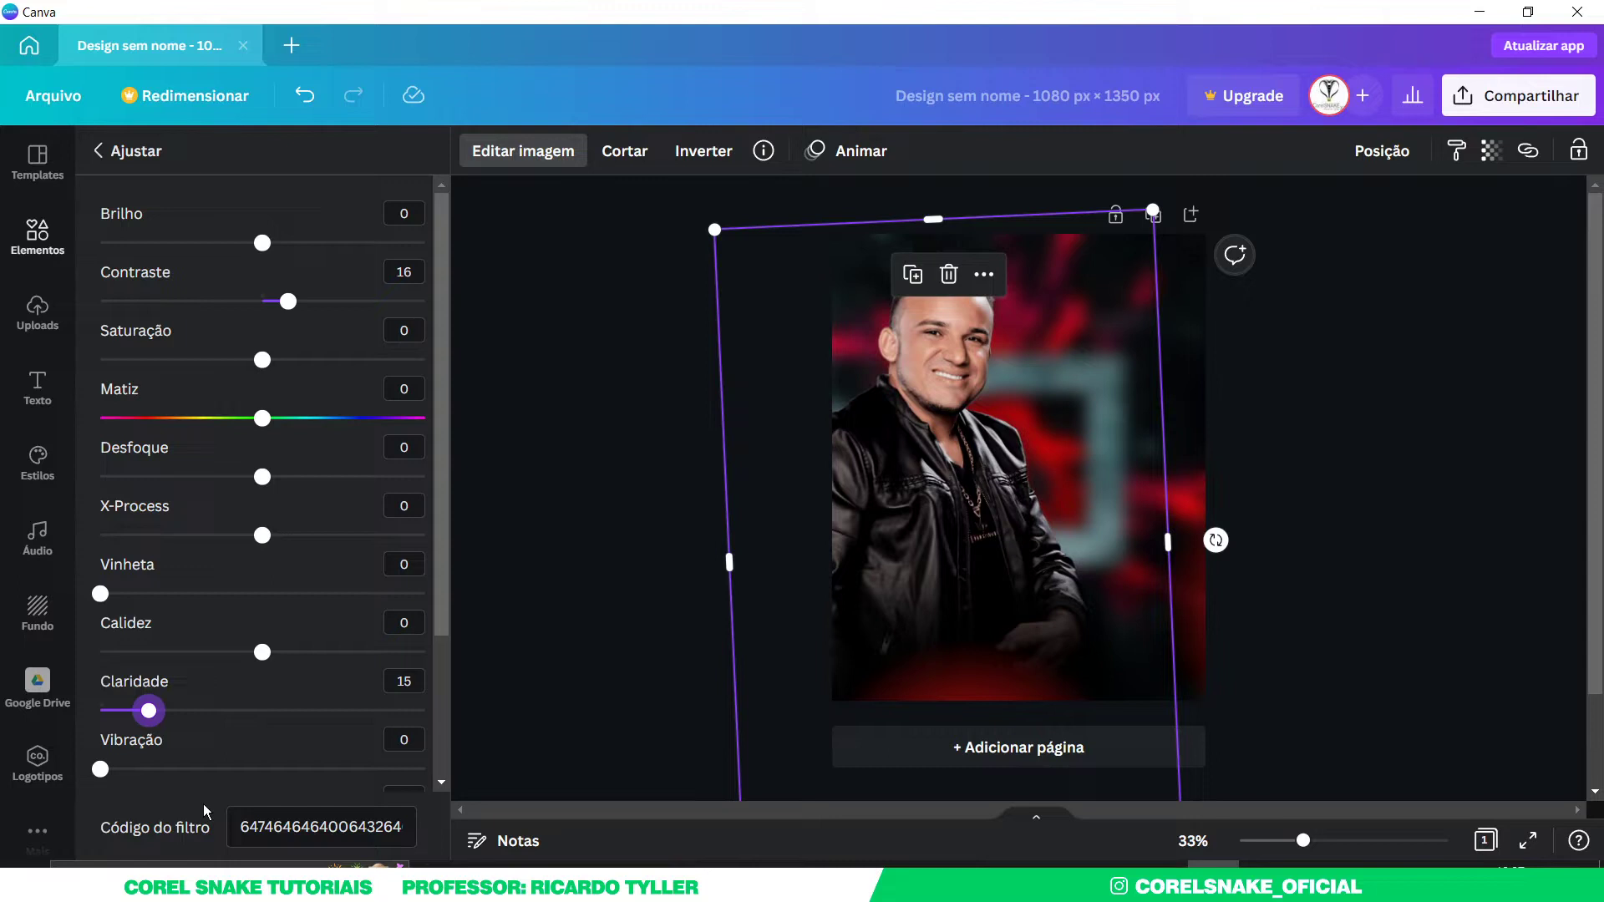
click(585, 373)
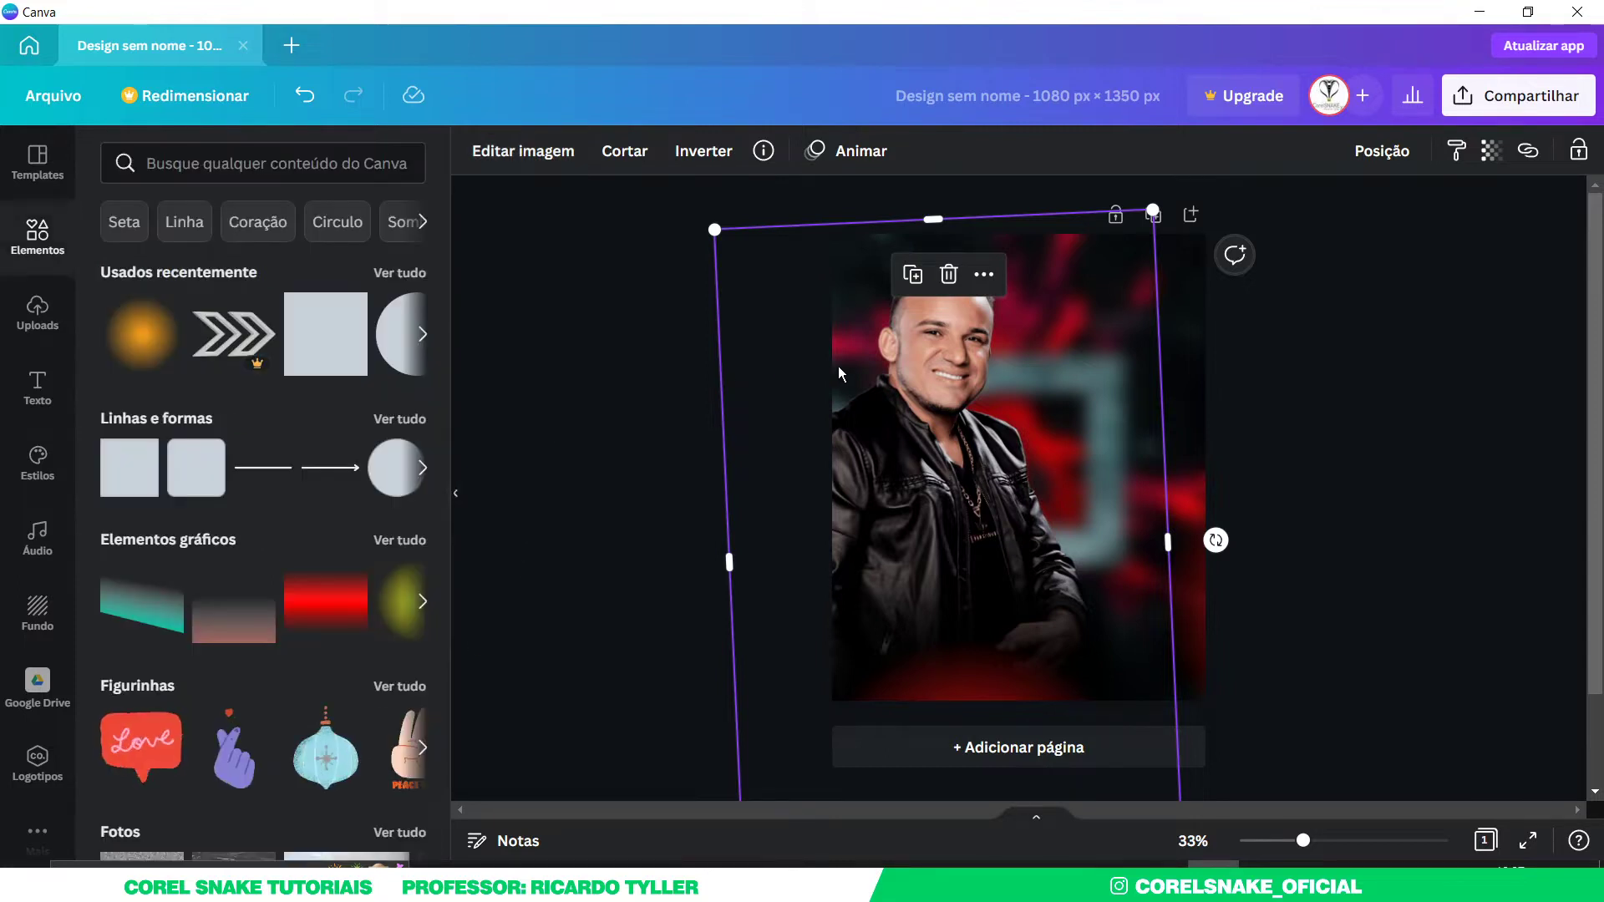
click(548, 359)
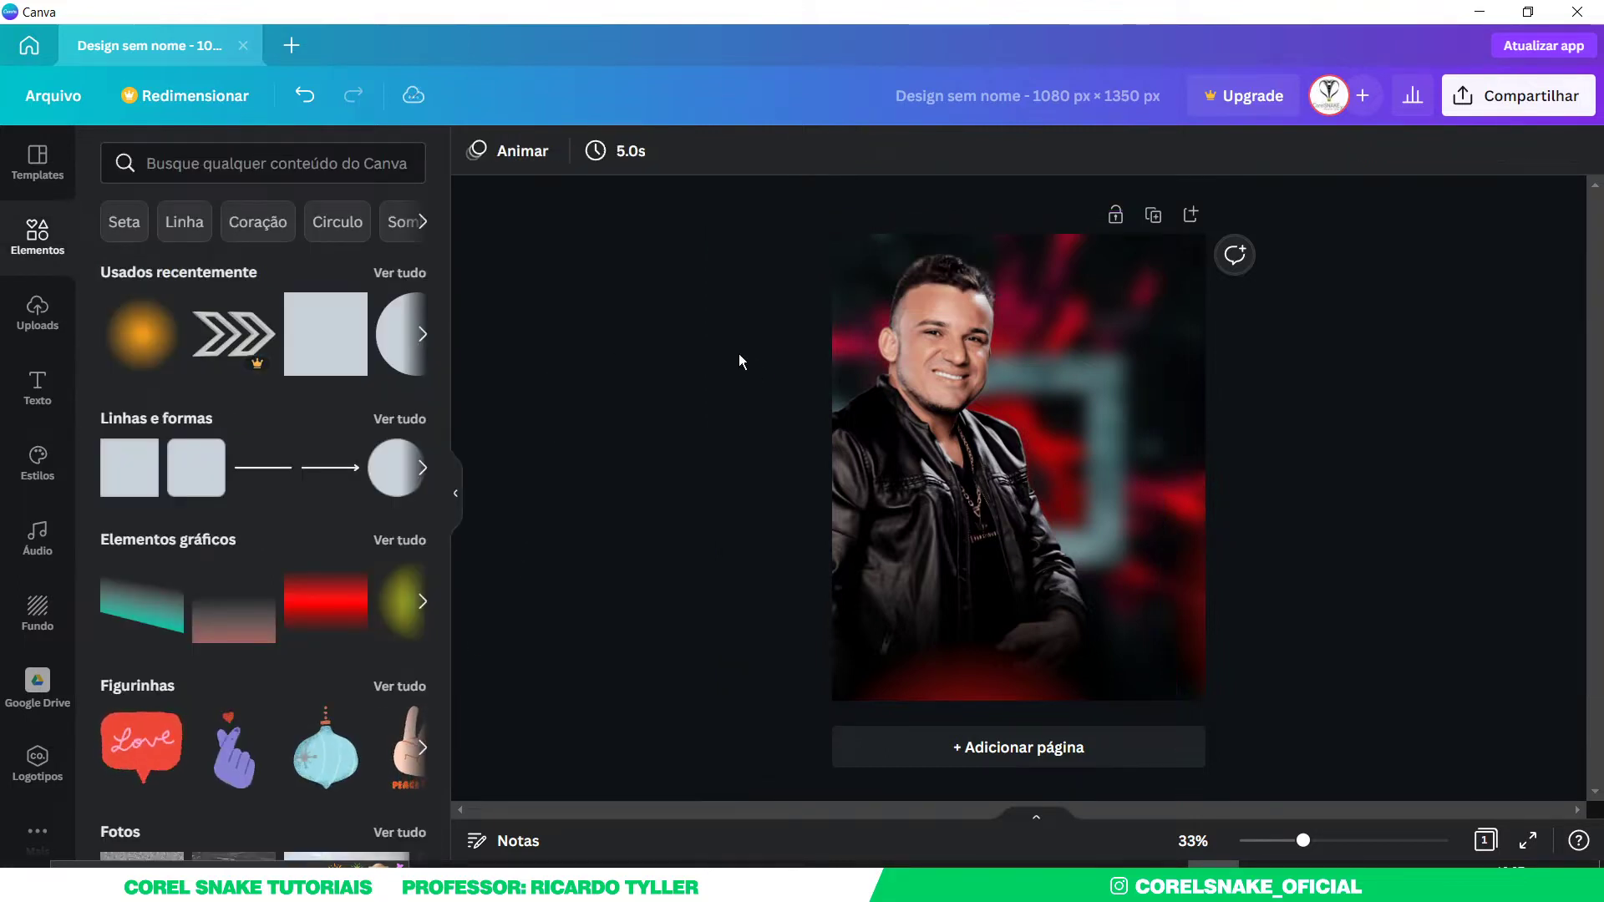
- Duplicate the man's photo and set the copy's X-Process to -100 and Brilho to 100
click(946, 309)
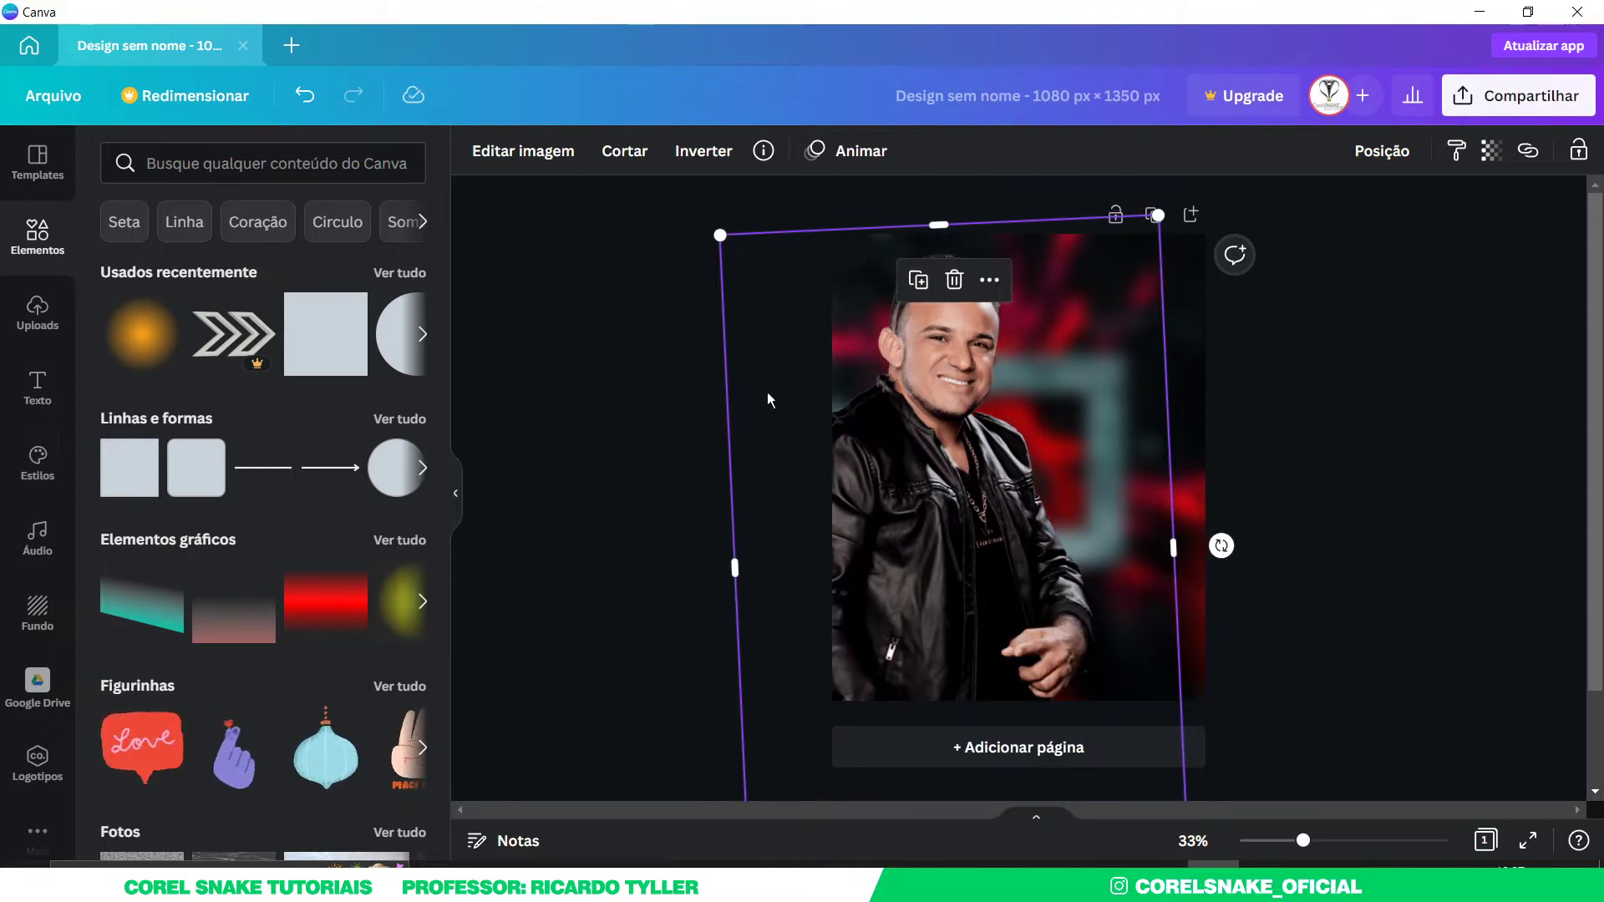
click(527, 152)
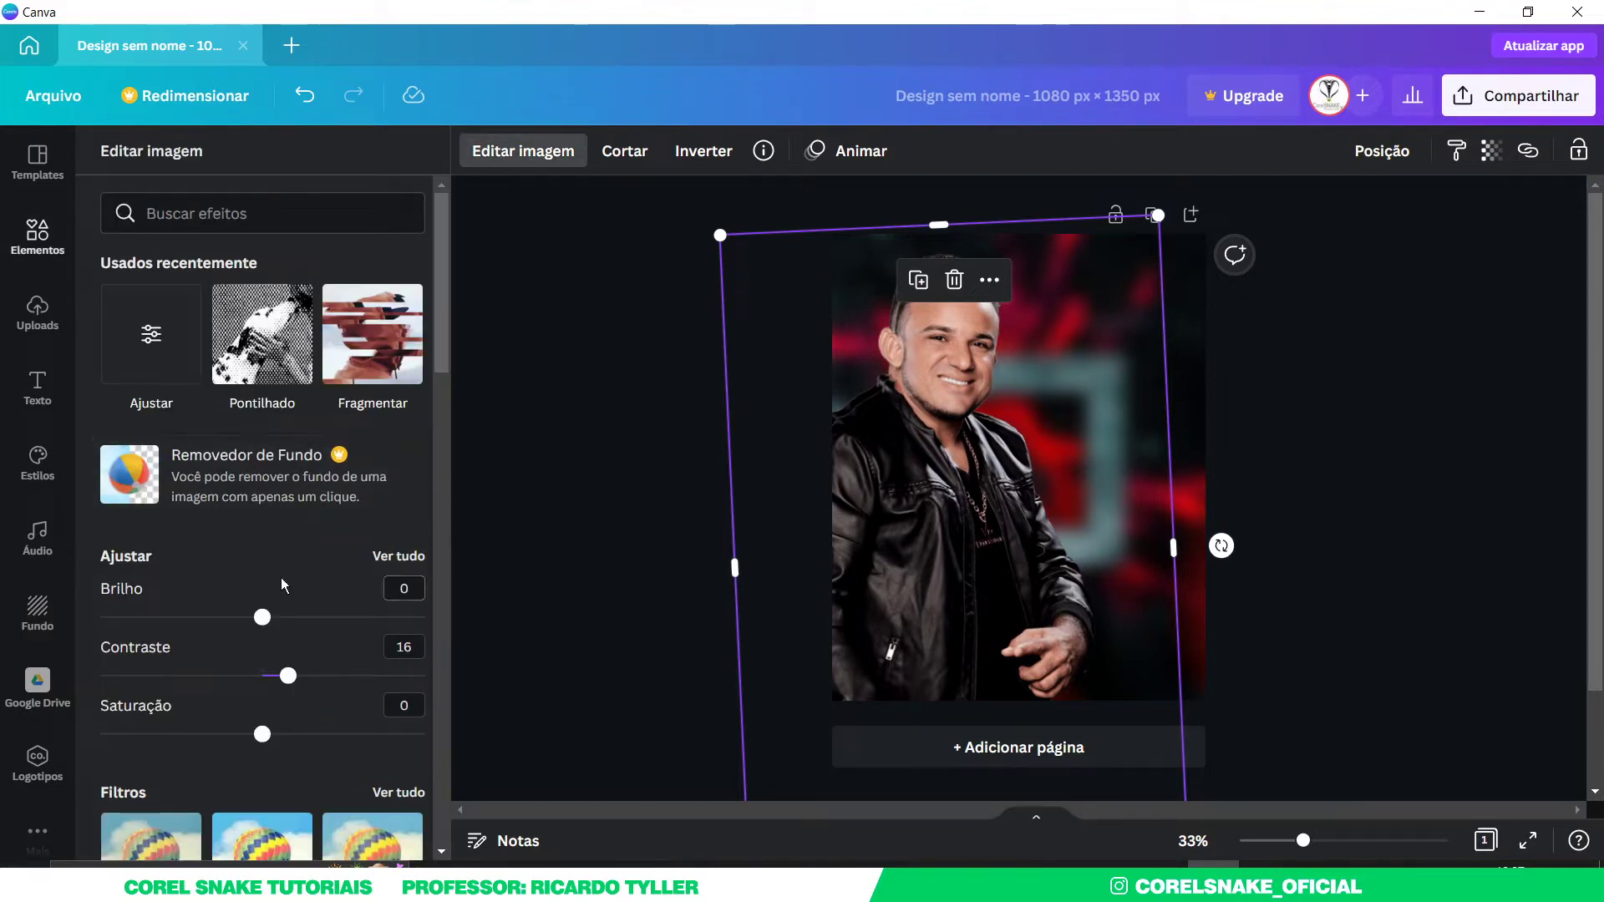
scroll(281, 578, down, 3)
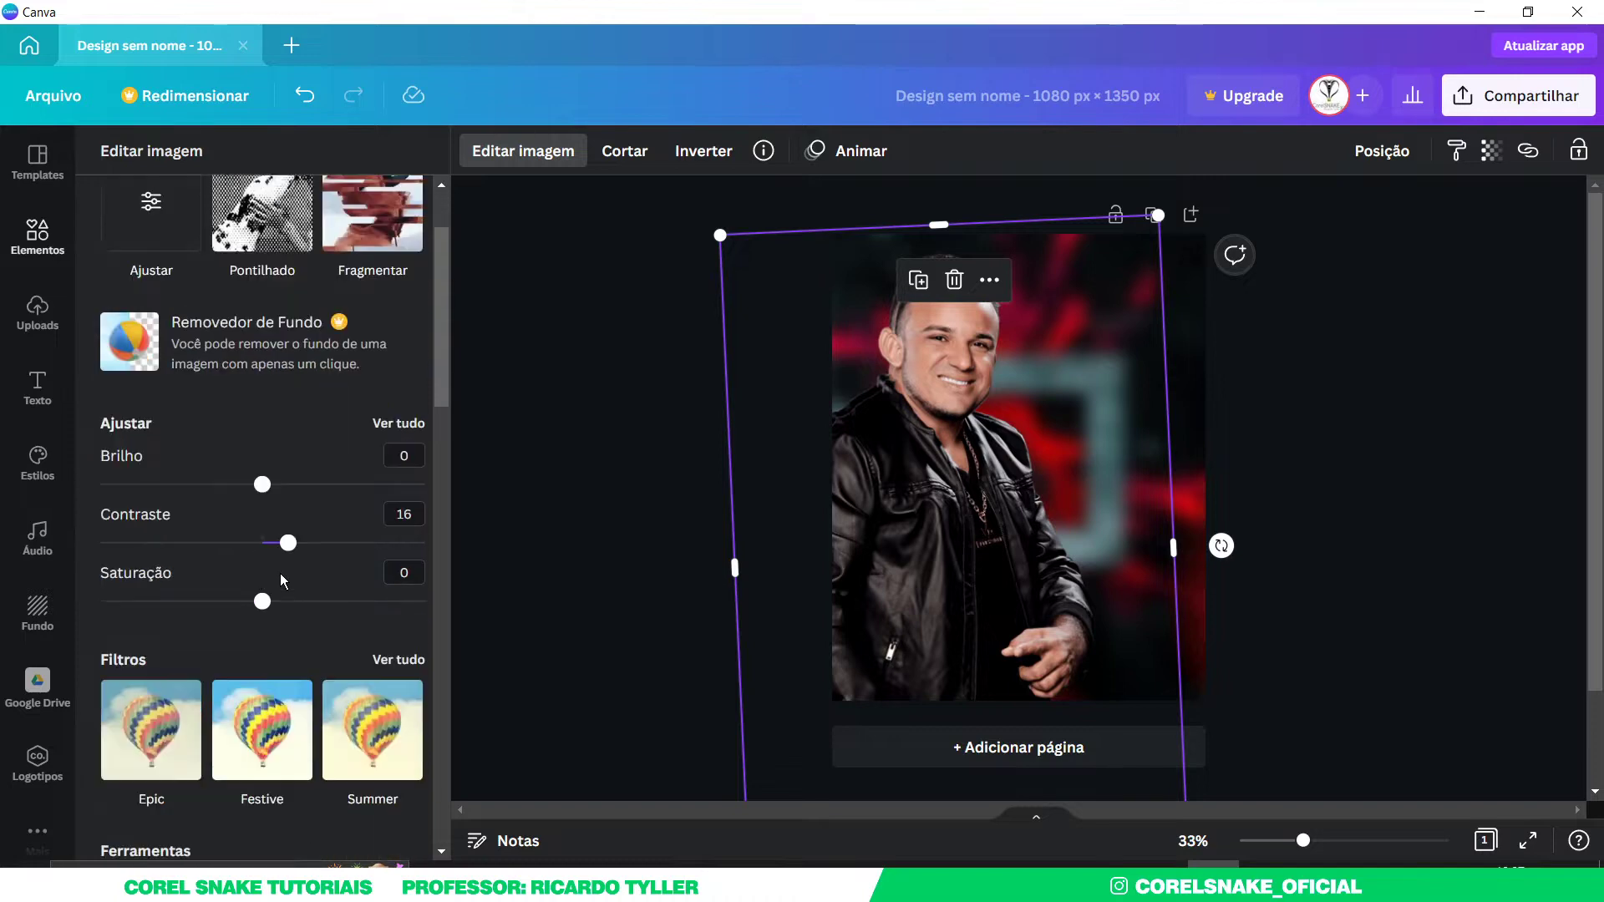
scroll(279, 575, down, 4)
scroll(279, 574, up, 5)
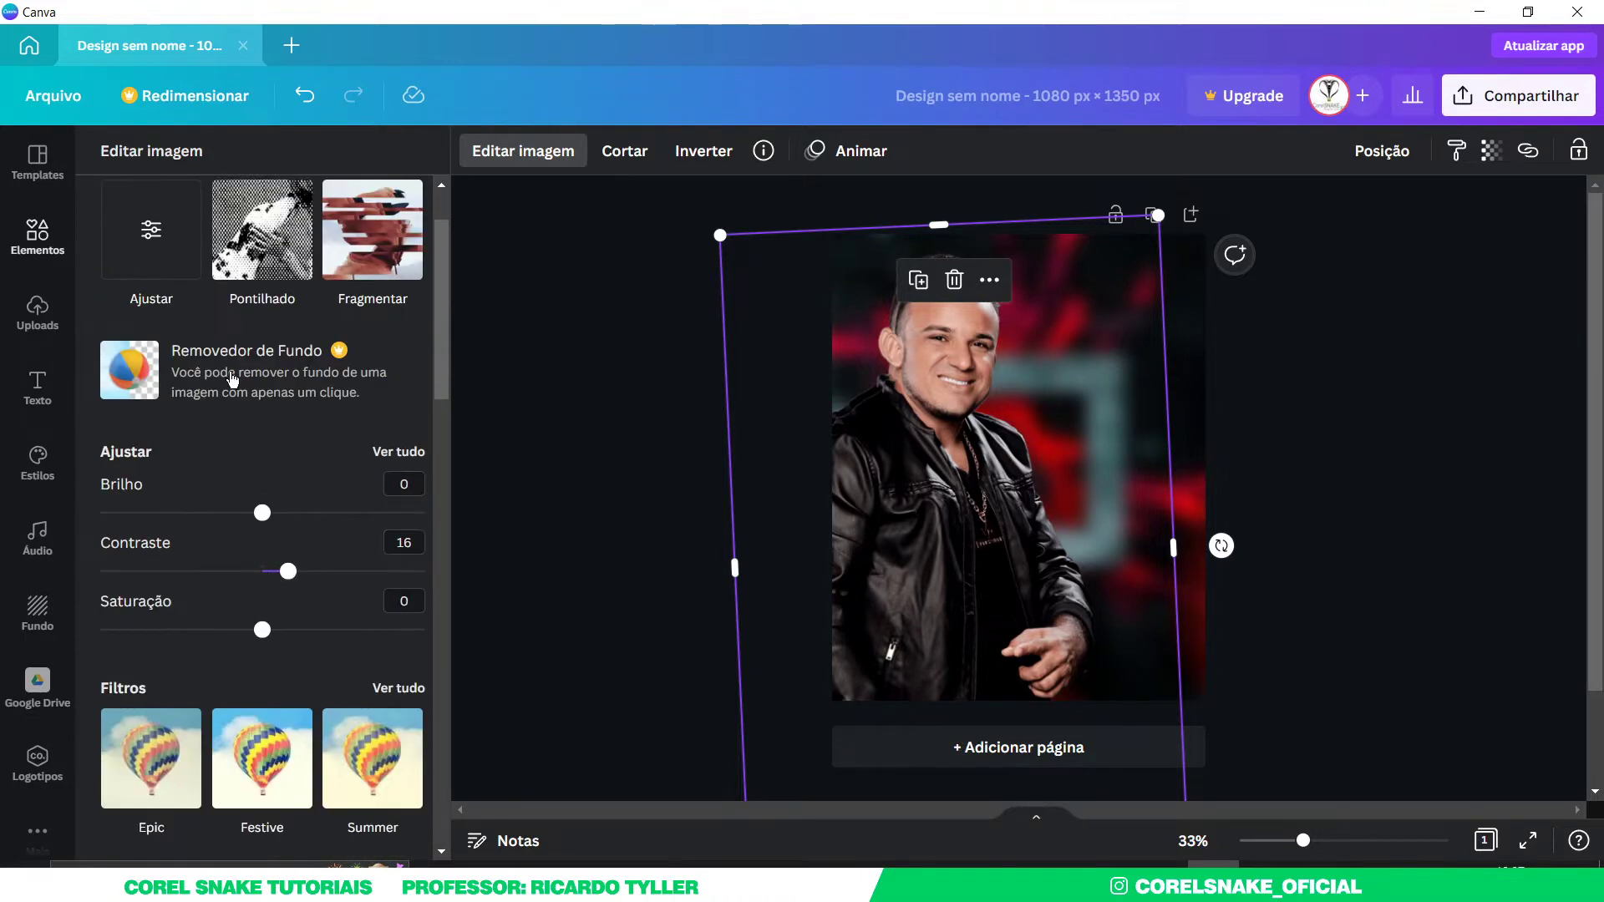
click(148, 264)
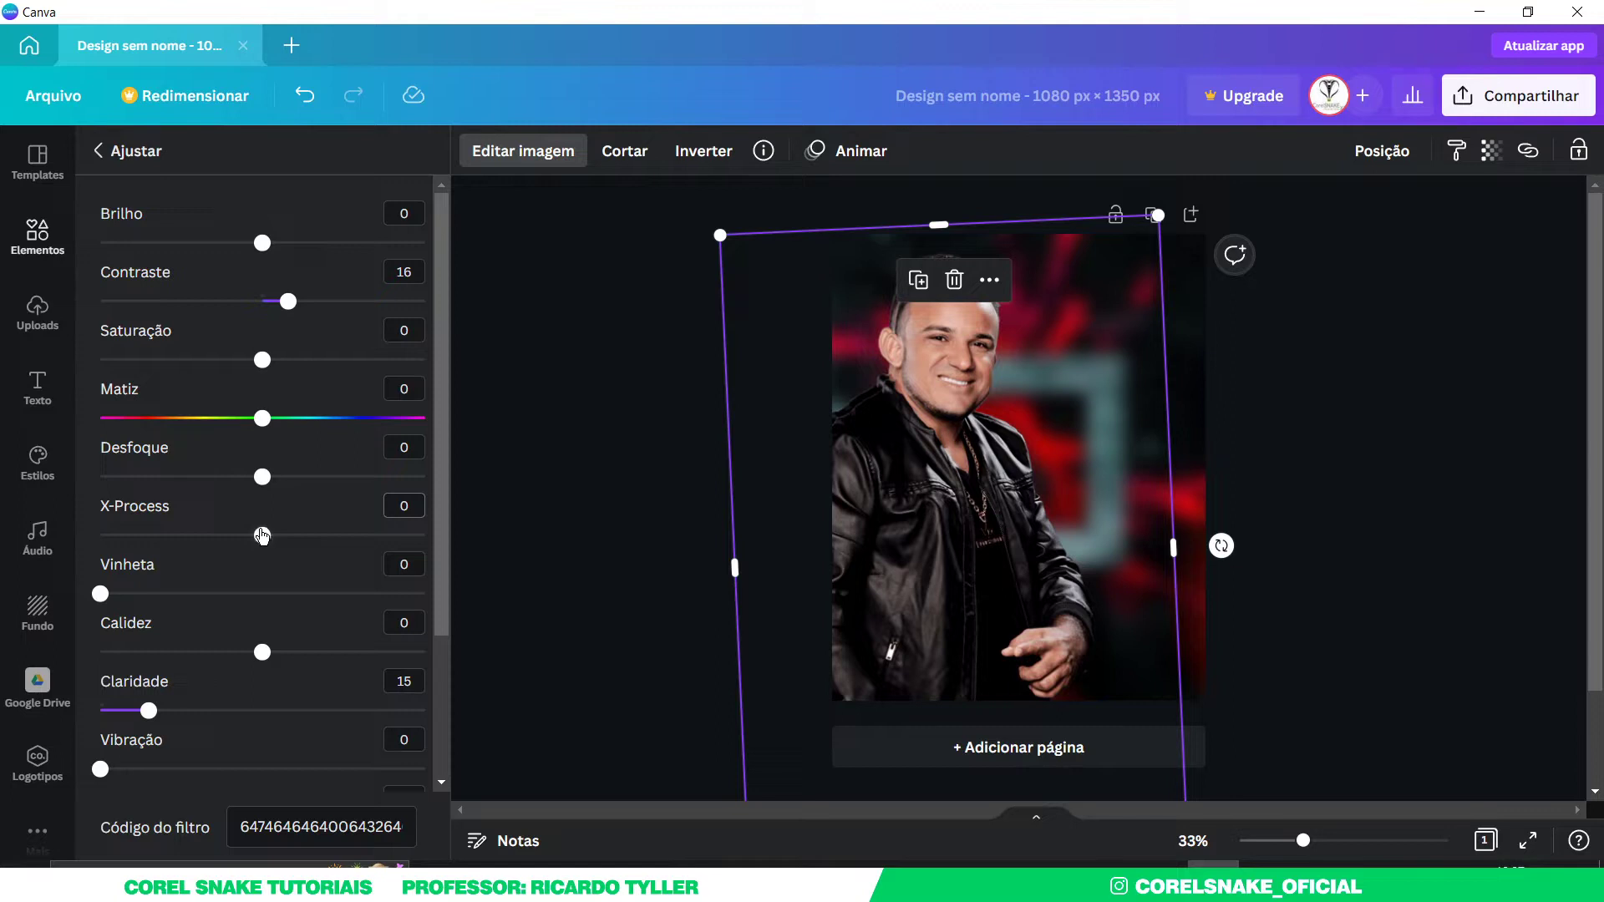
drag(264, 535, 92, 539)
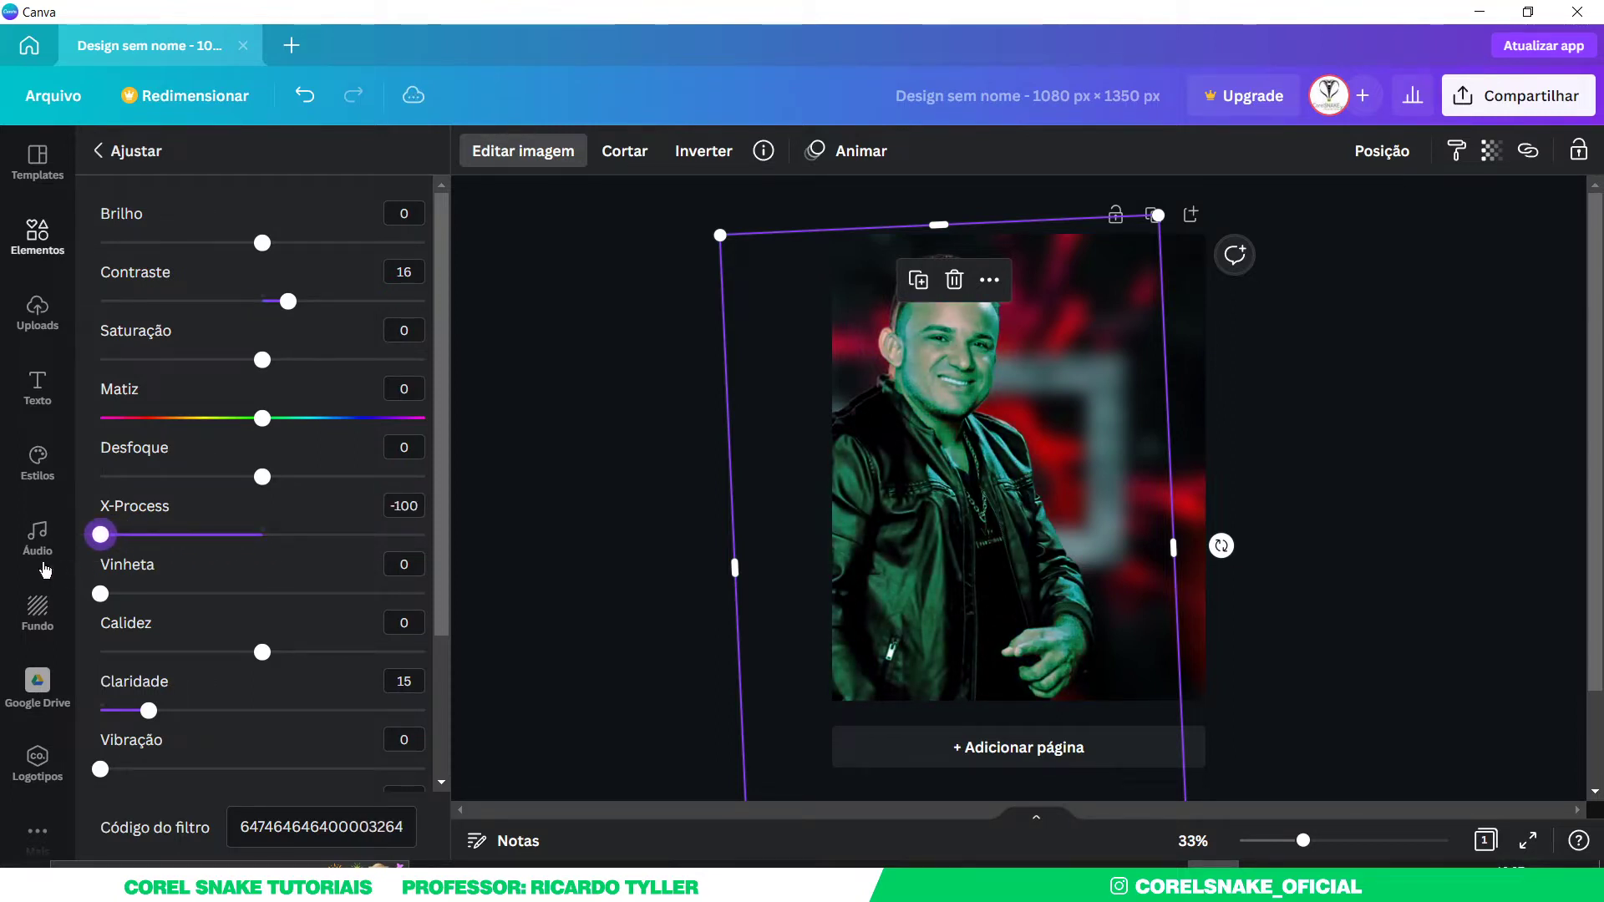
click(283, 243)
drag(324, 253, 425, 243)
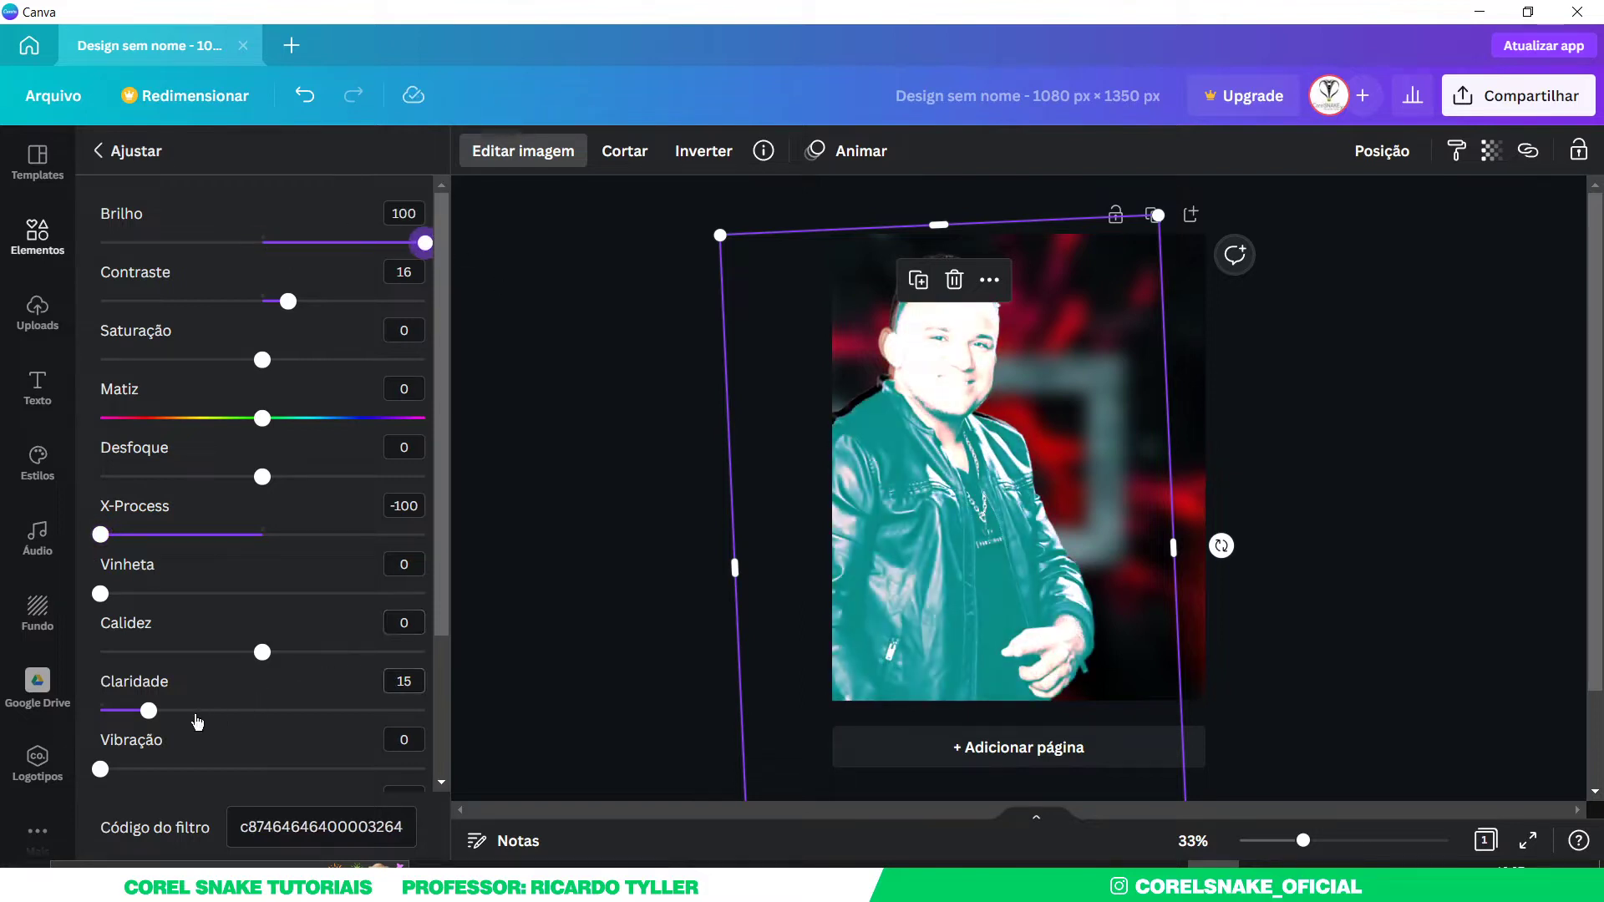
- Try the copied photo with both Destaques and Sombras at -100
scroll(294, 670, down, 2)
mouse_move(263, 547)
mouse_down()
mouse_move(418, 547)
mouse_move(65, 592)
mouse_move(287, 547)
mouse_move(96, 583)
mouse_move(262, 548)
mouse_up()
drag(104, 666, 35, 678)
drag(267, 732, 88, 725)
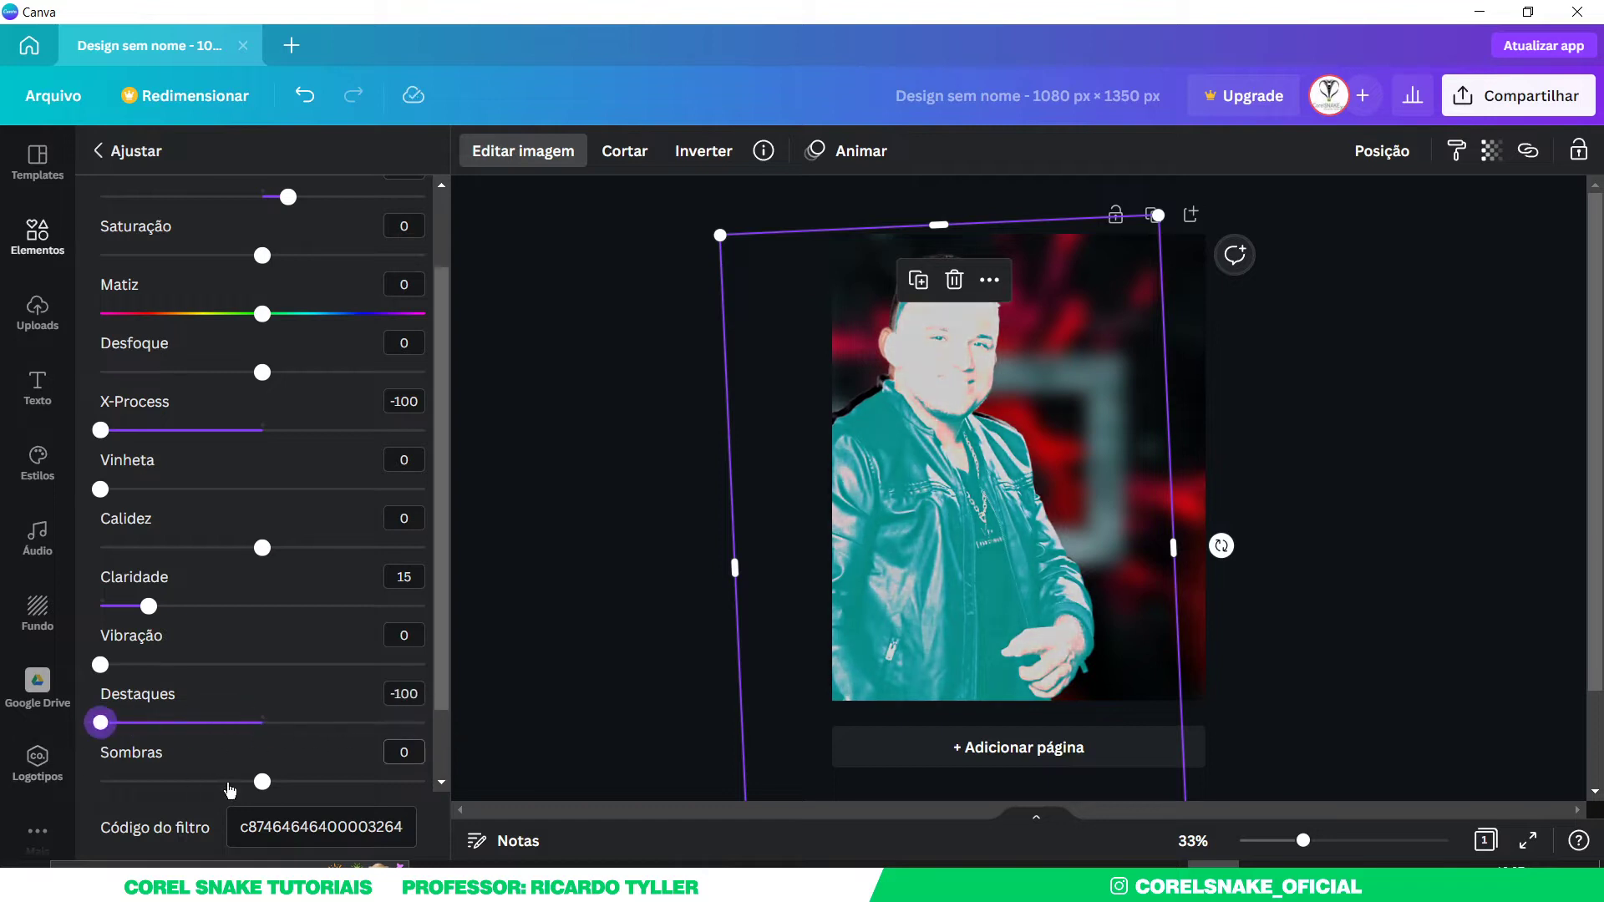
drag(262, 781, 25, 791)
scroll(273, 712, down, 1)
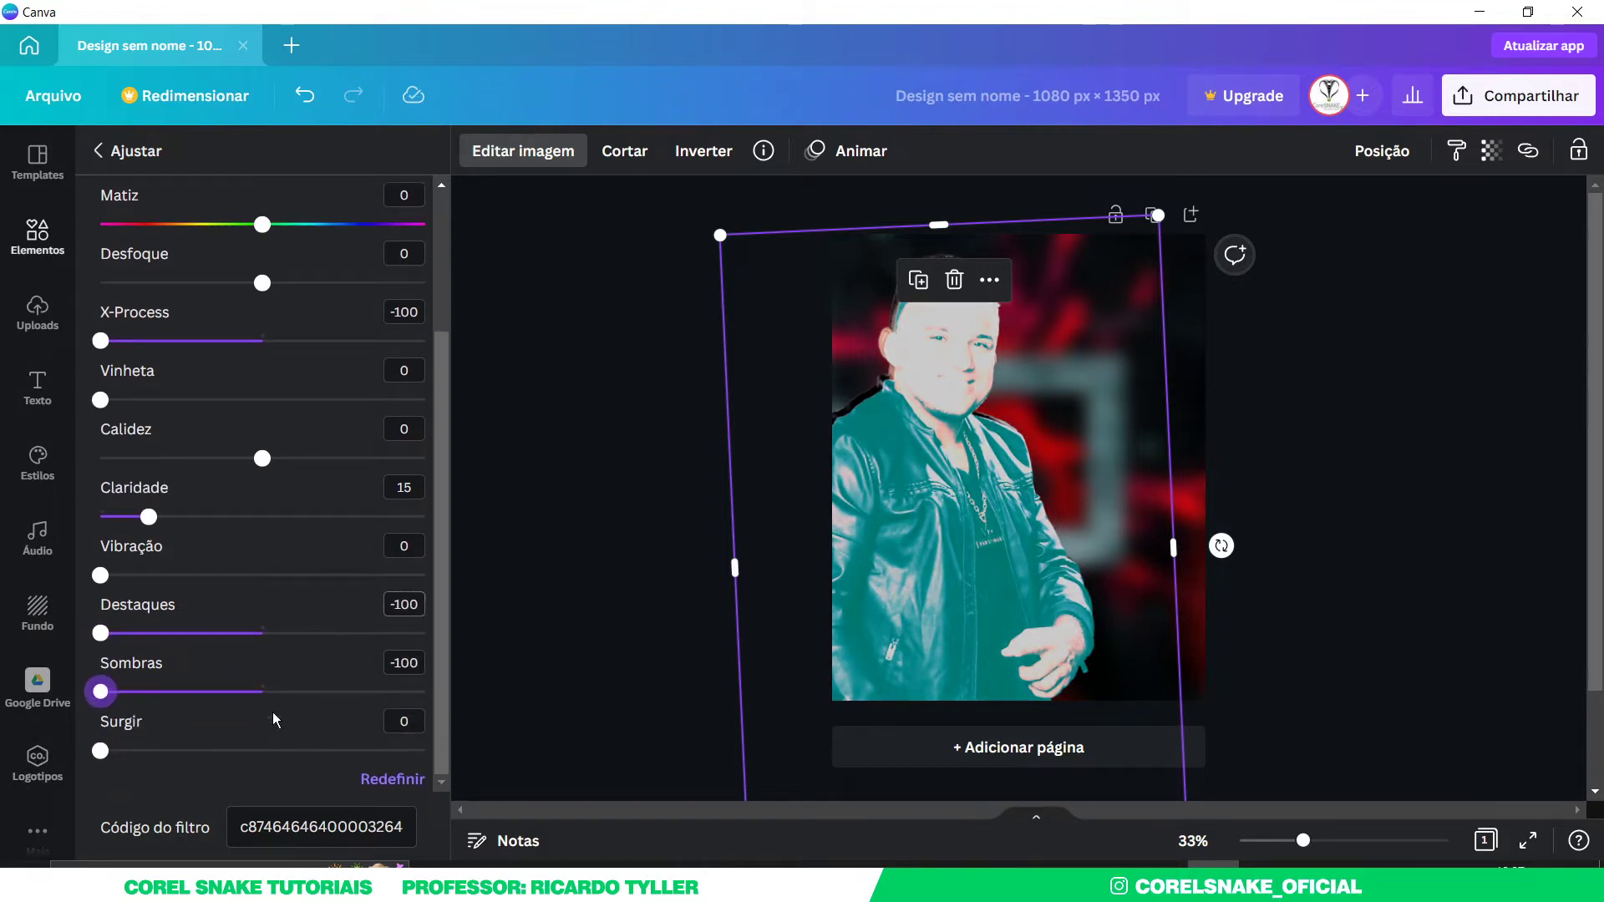
mouse_move(102, 751)
mouse_down()
mouse_move(300, 751)
mouse_move(100, 751)
mouse_up()
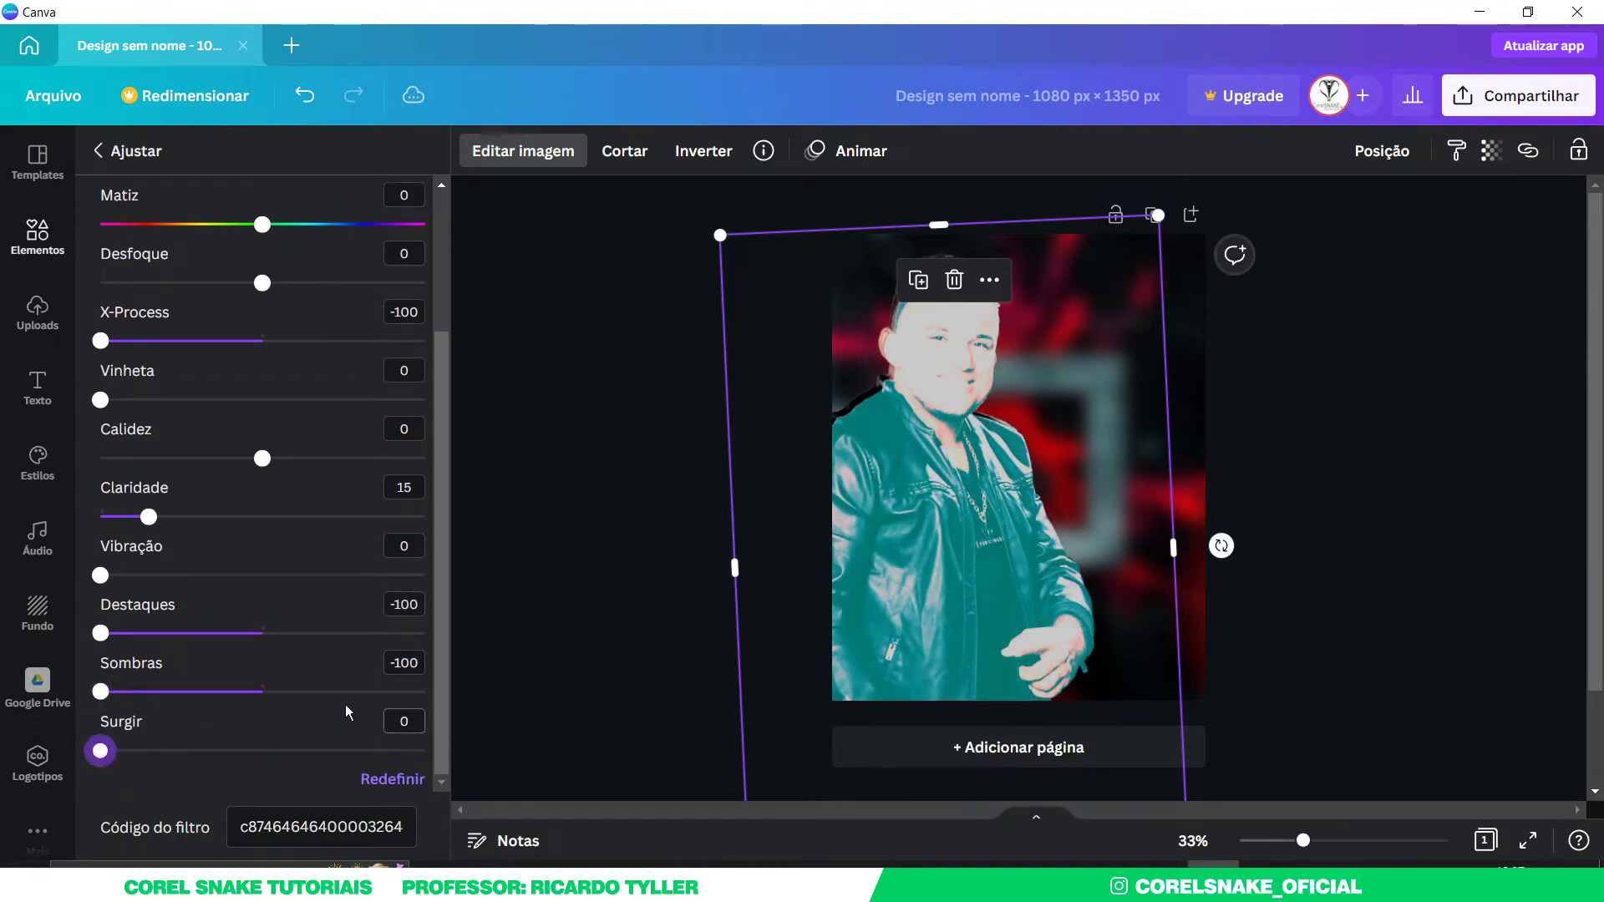
scroll(278, 556, up, 3)
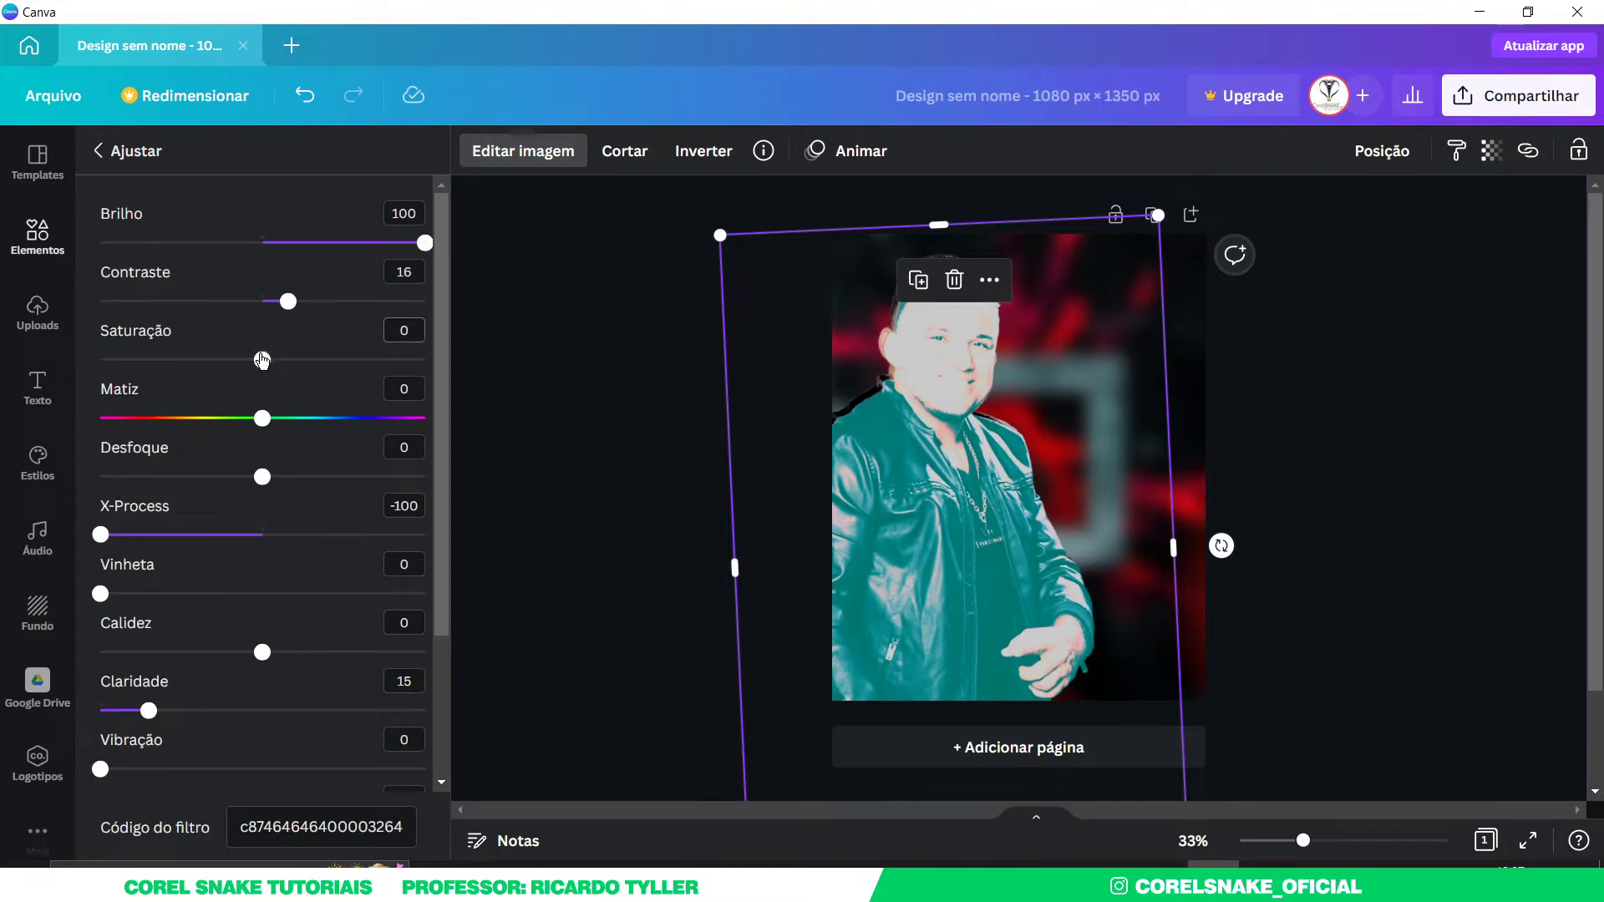
- Tint the copied photo by setting Contraste to -100, Calidez to -100 and Claridade to 54
drag(287, 302, 56, 349)
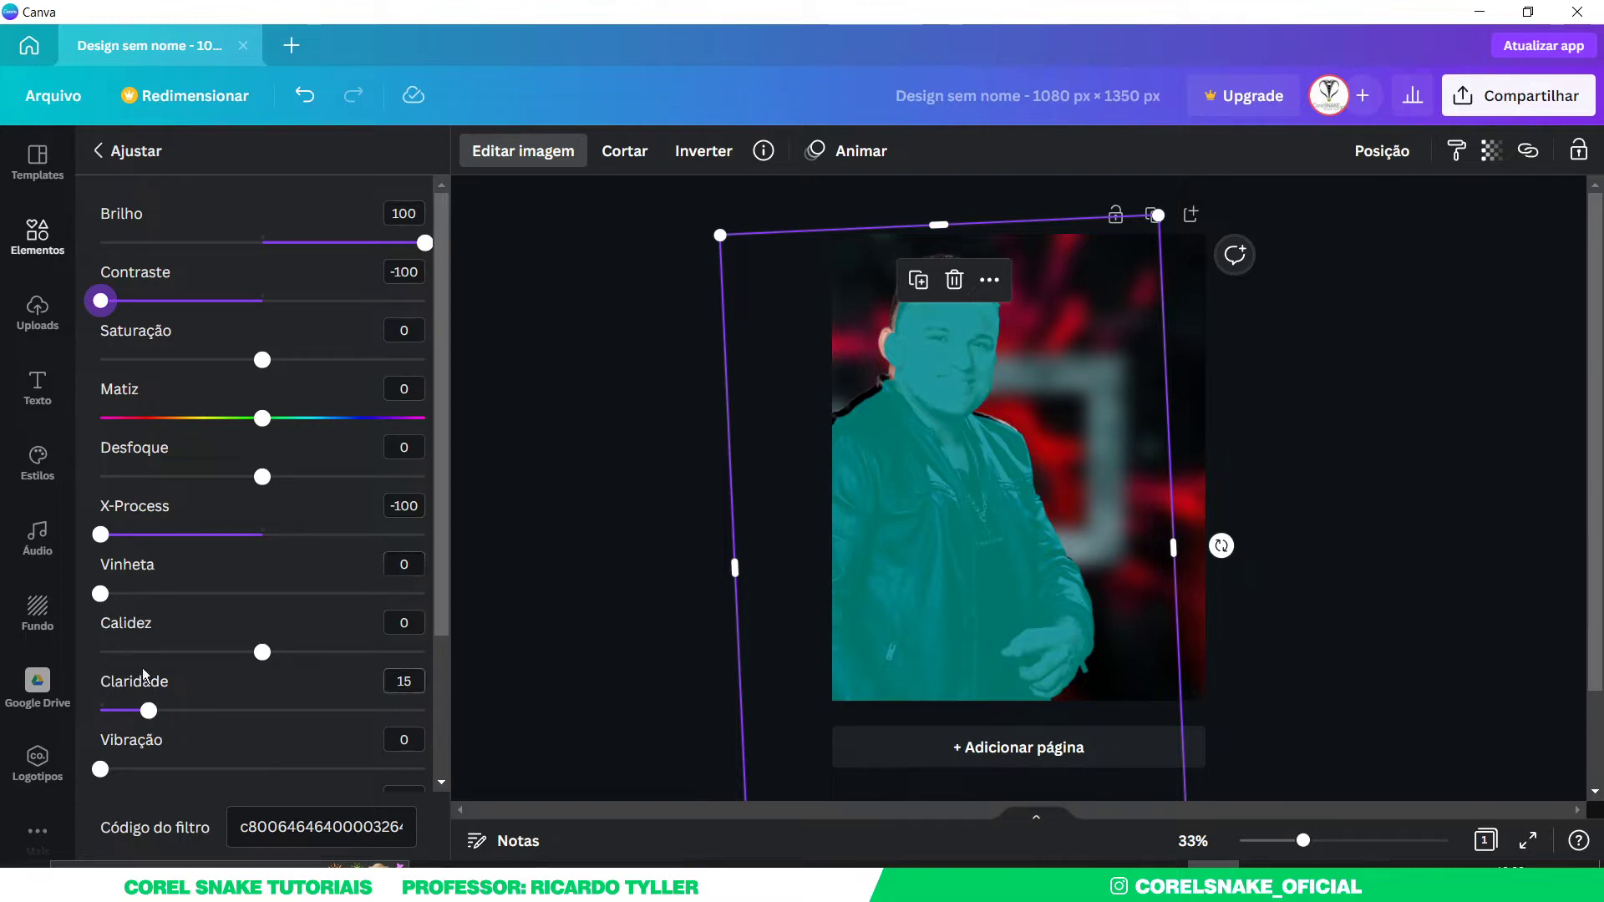
drag(260, 655, 98, 656)
drag(149, 711, 276, 710)
- Set the copied photo's Destaques to 100, Sombras to 100 and Vibração to 92
scroll(276, 731, down, 3)
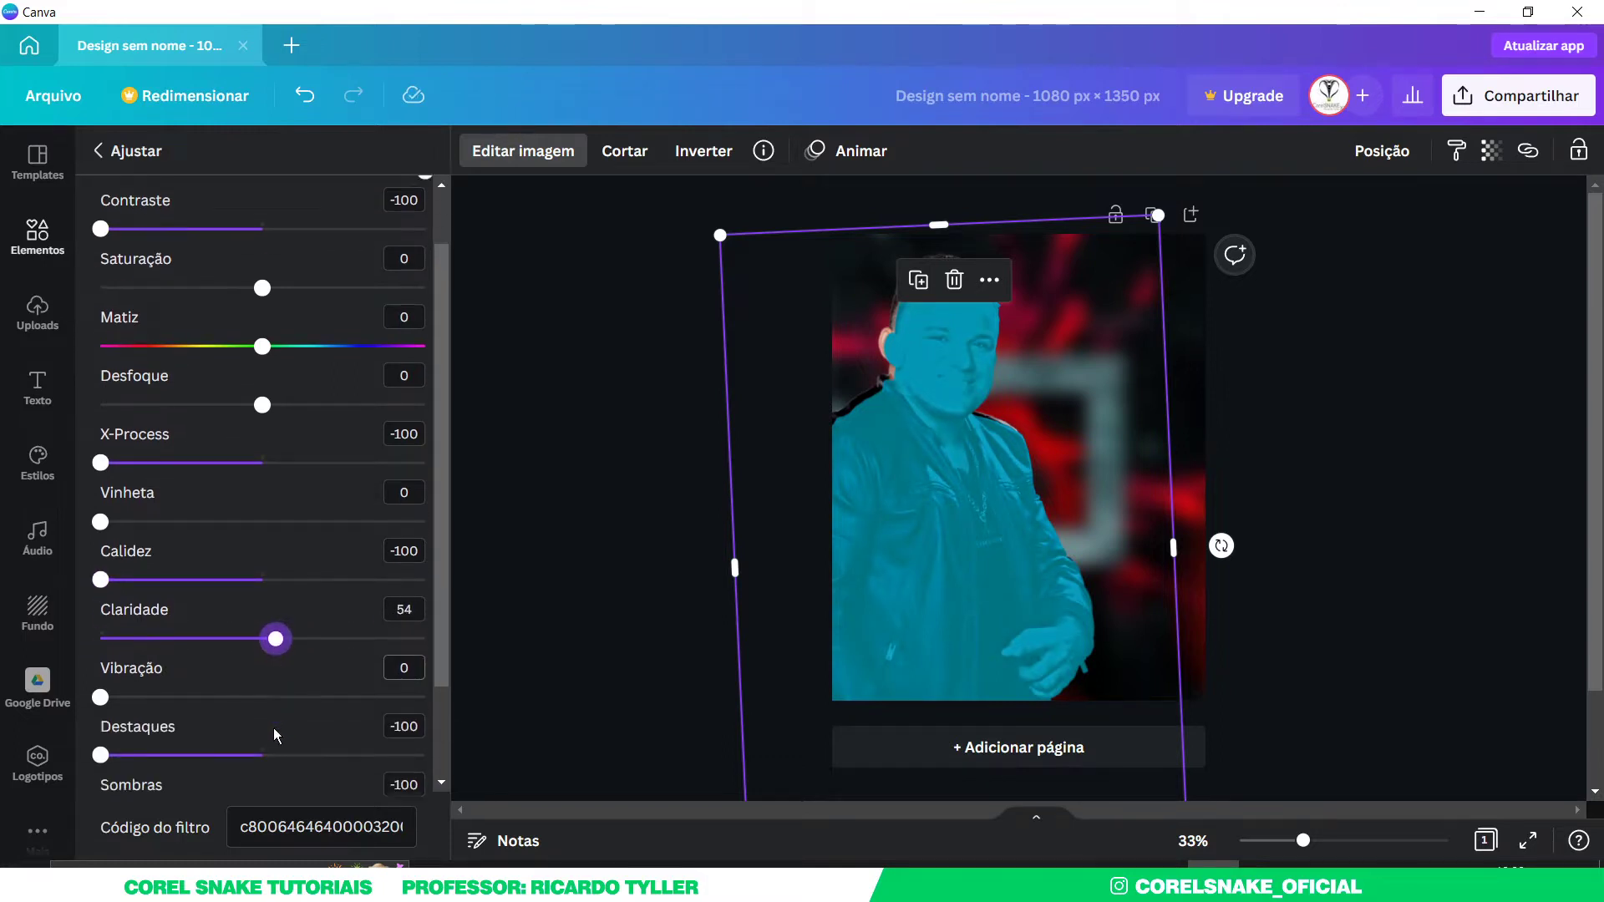
drag(100, 632, 434, 648)
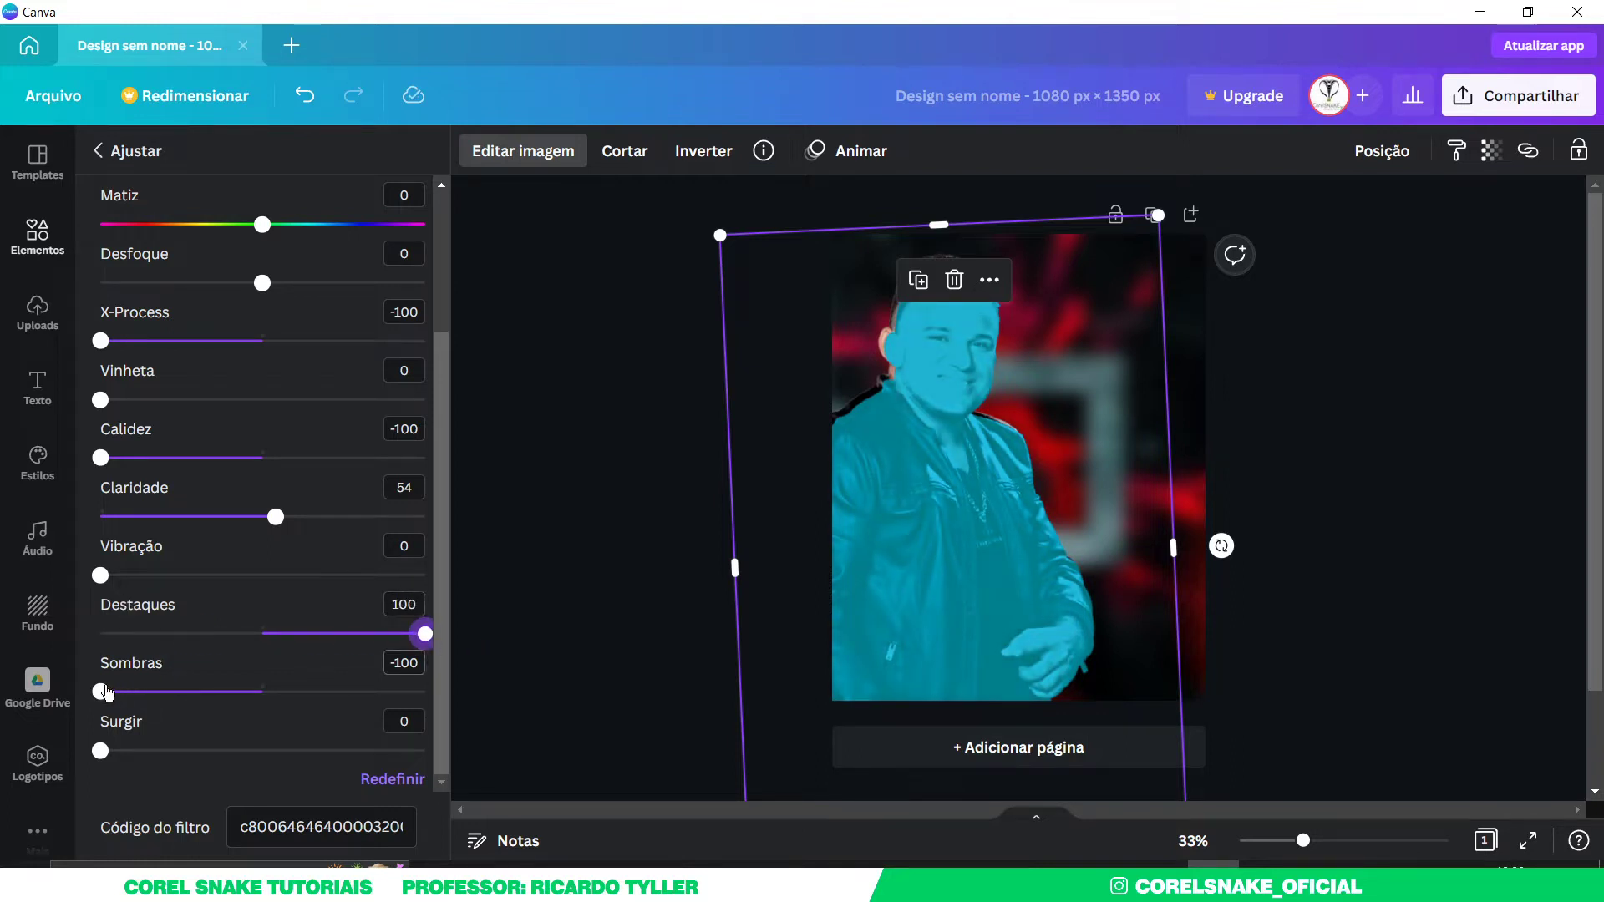
drag(101, 692, 519, 714)
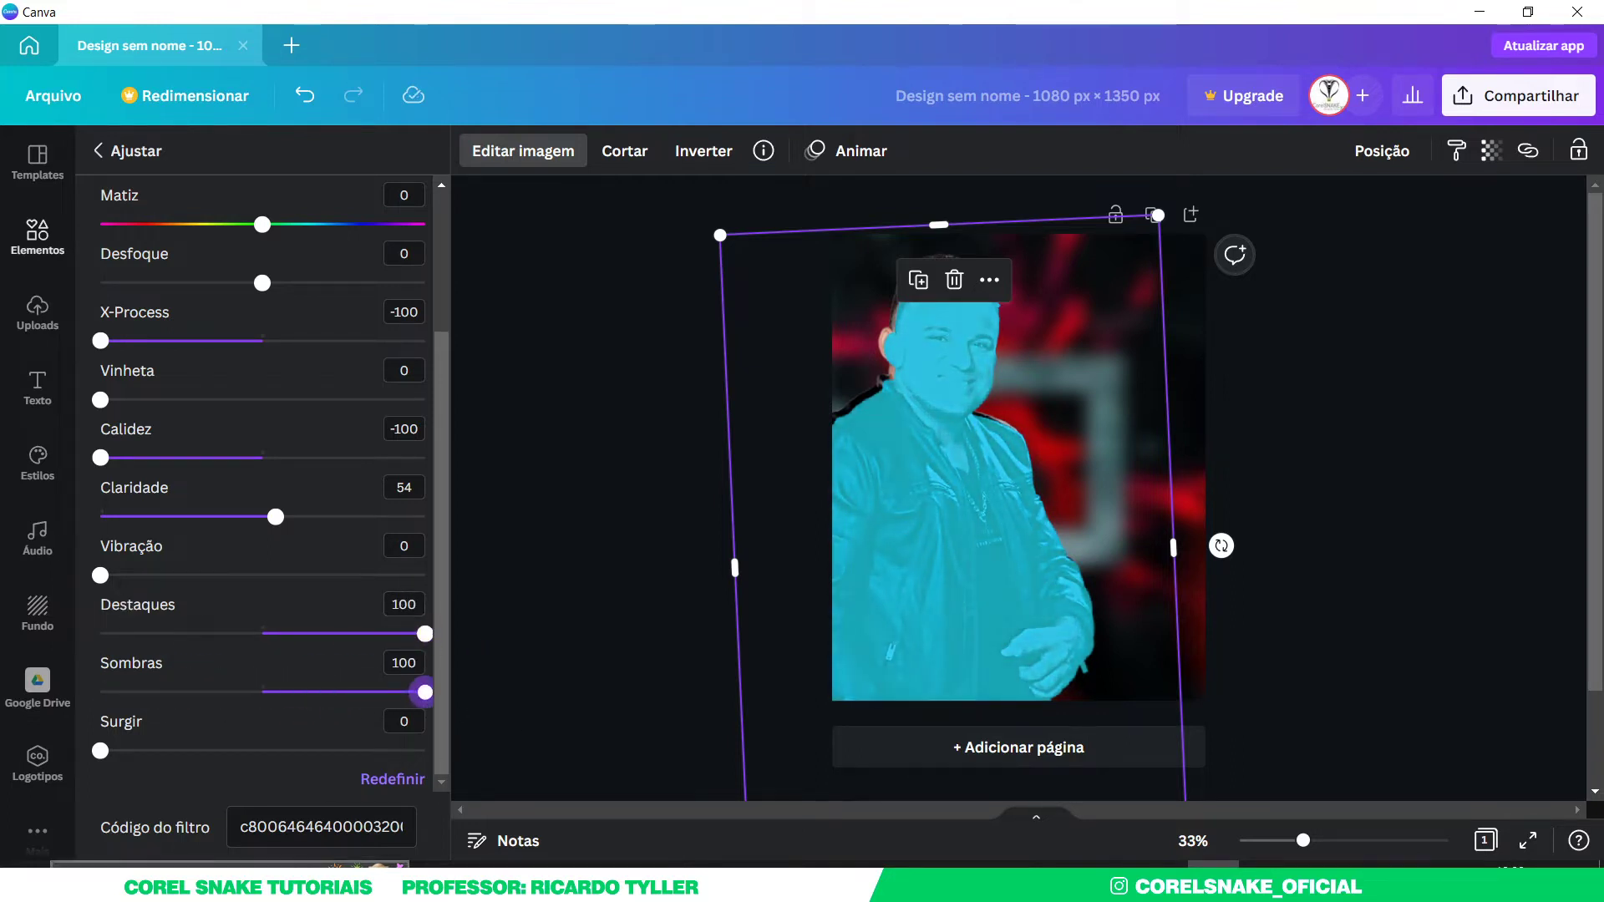
mouse_move(99, 751)
mouse_down()
mouse_move(368, 752)
mouse_move(100, 752)
mouse_up()
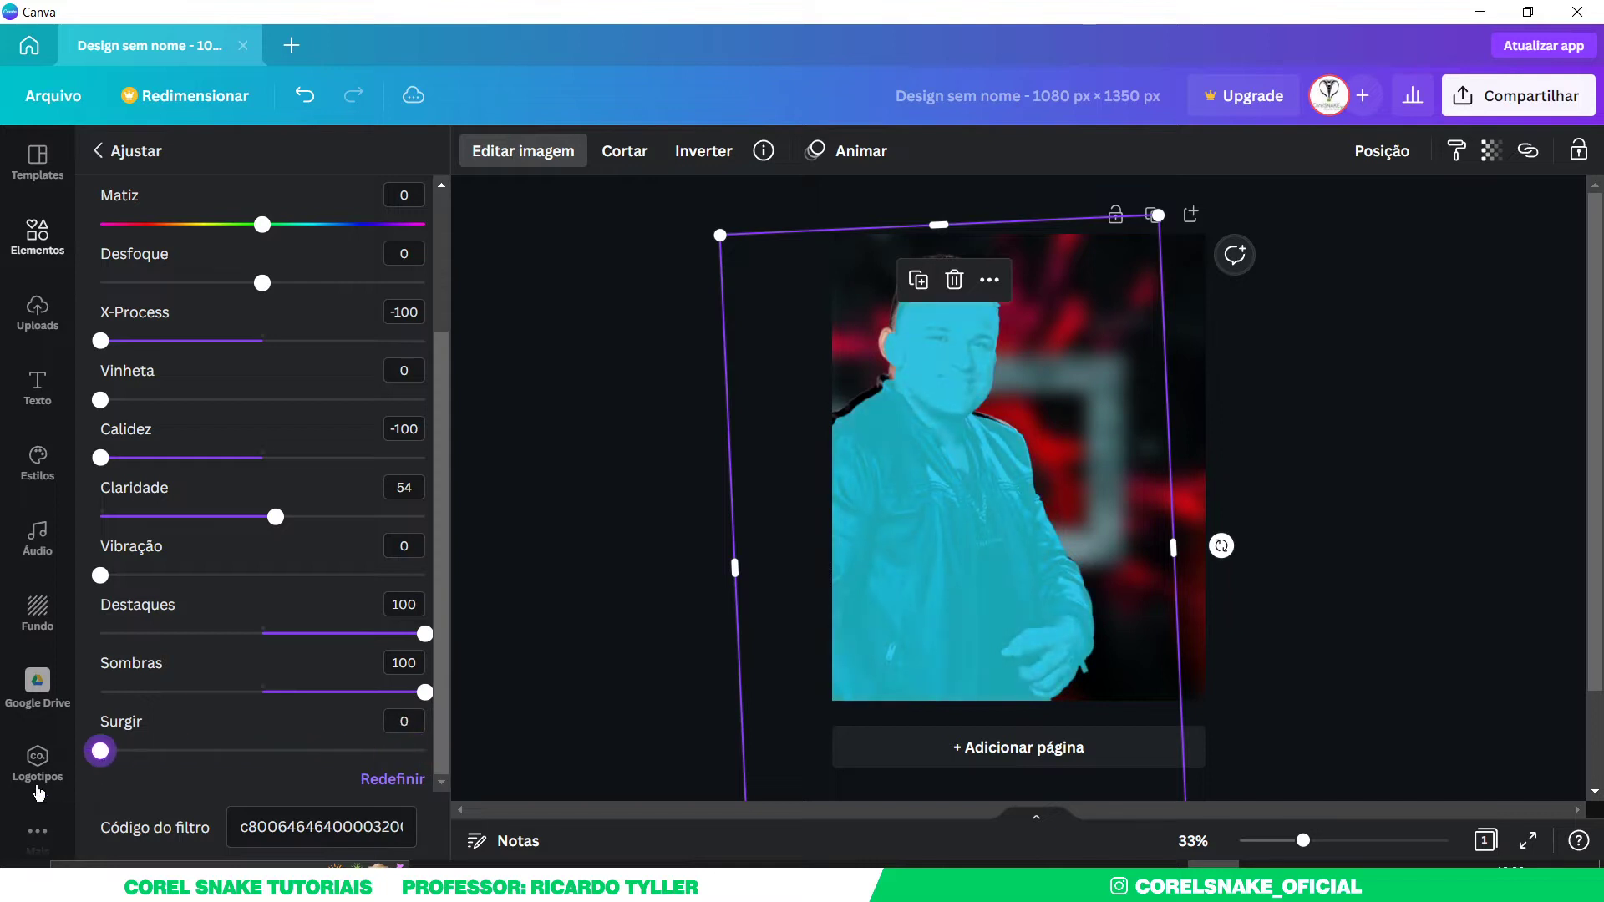
drag(101, 575, 399, 576)
scroll(219, 649, up, 2)
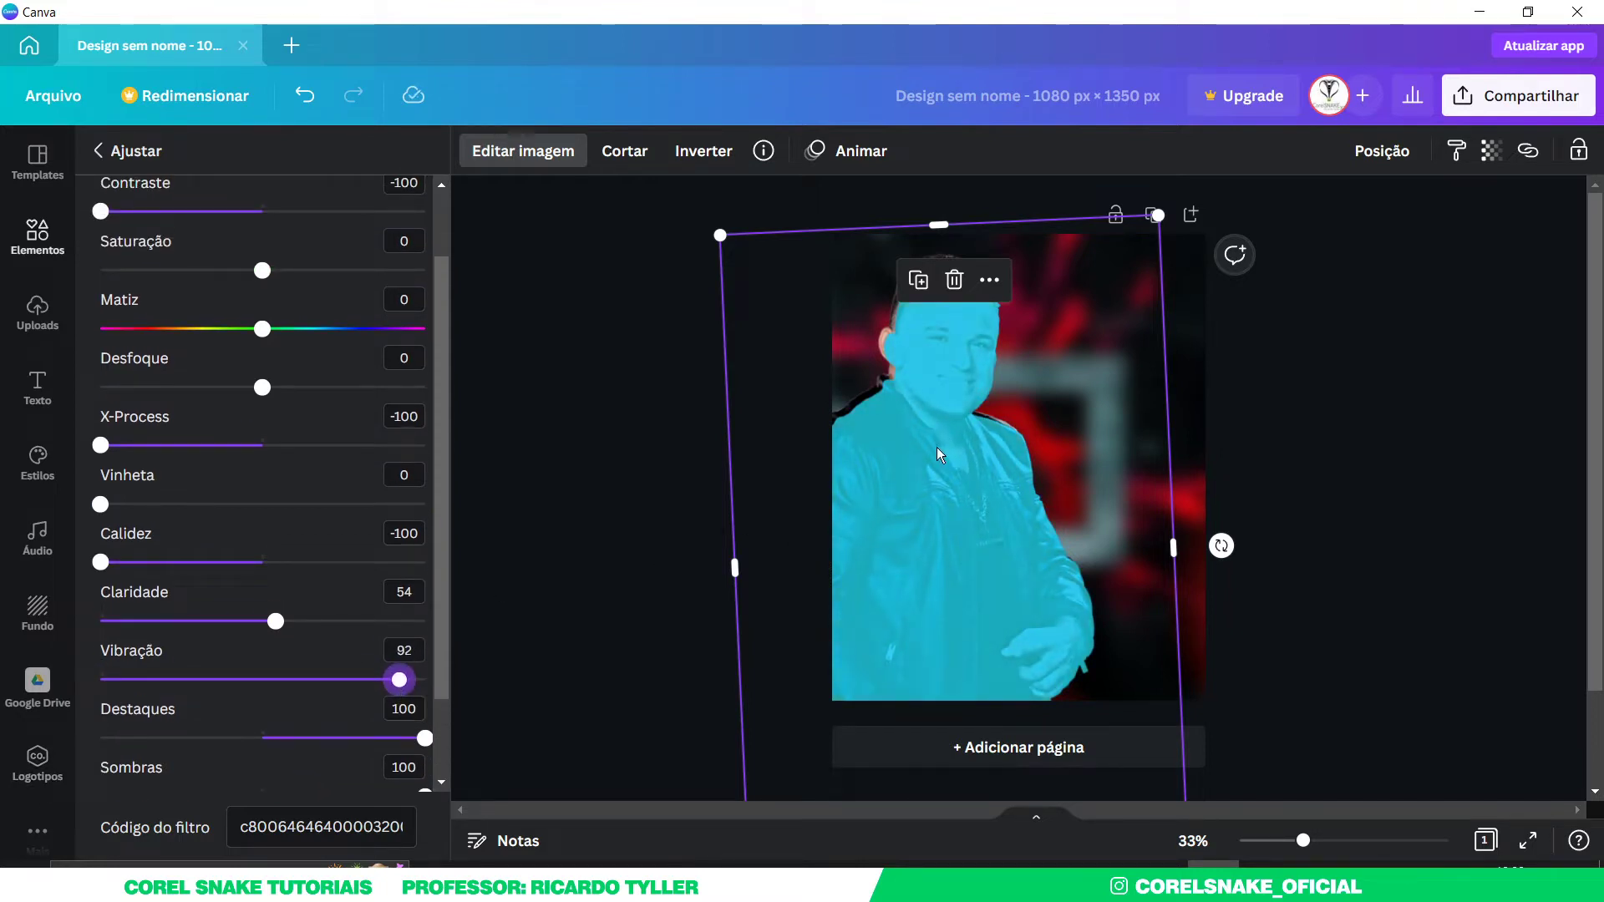
- Align the cyan copy exactly over the original photo and send it behind all other elements
drag(936, 448, 926, 439)
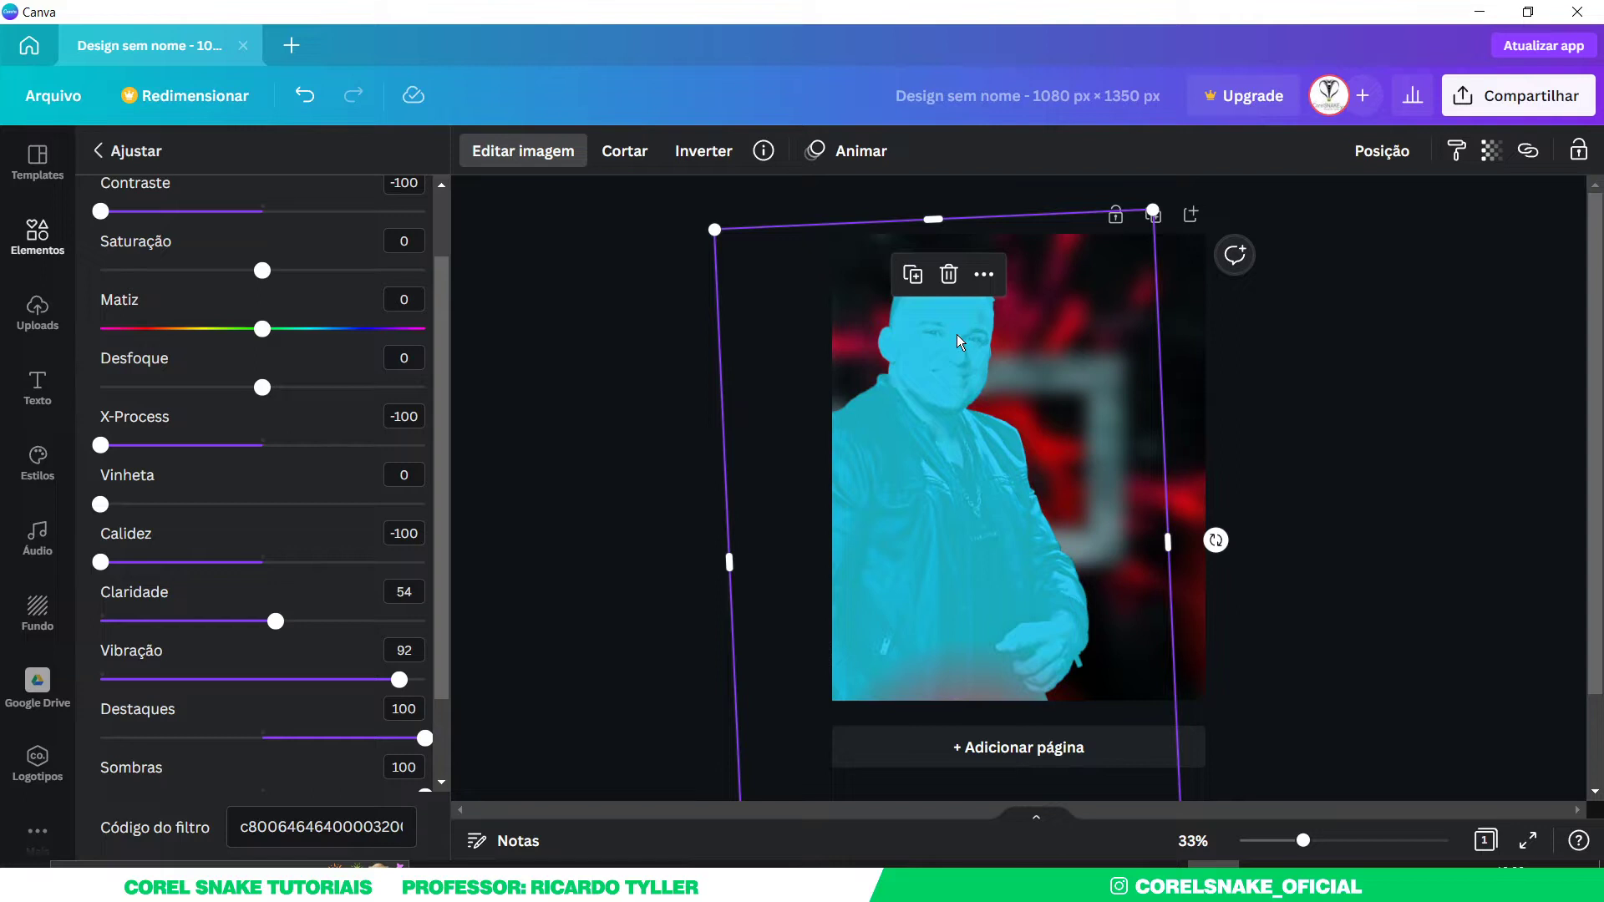
click(1403, 155)
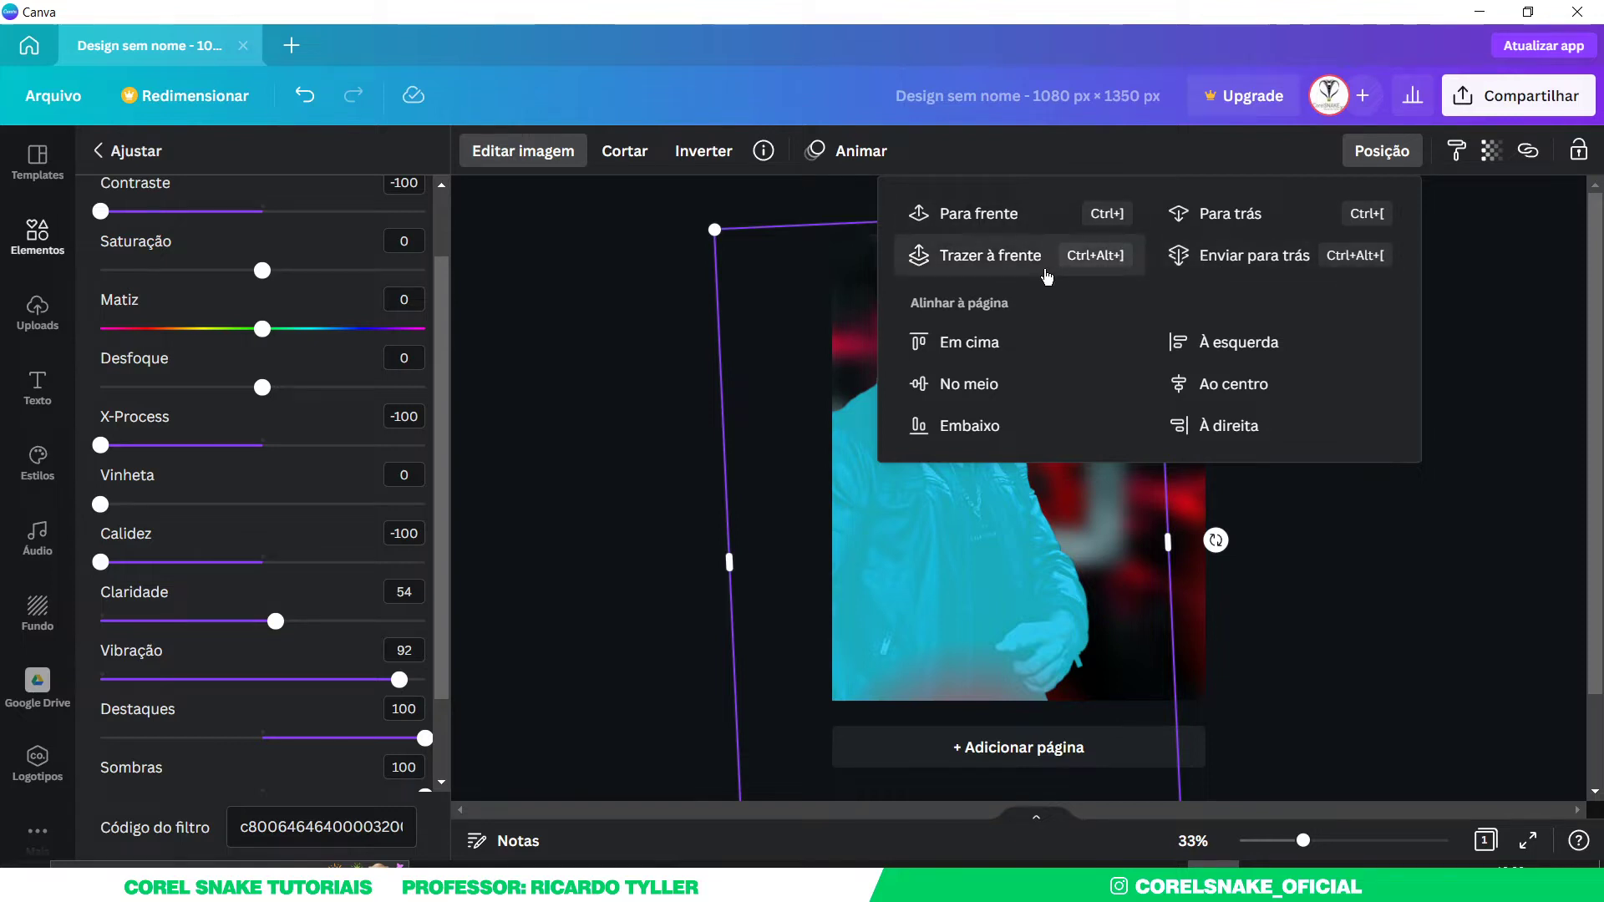
click(1249, 255)
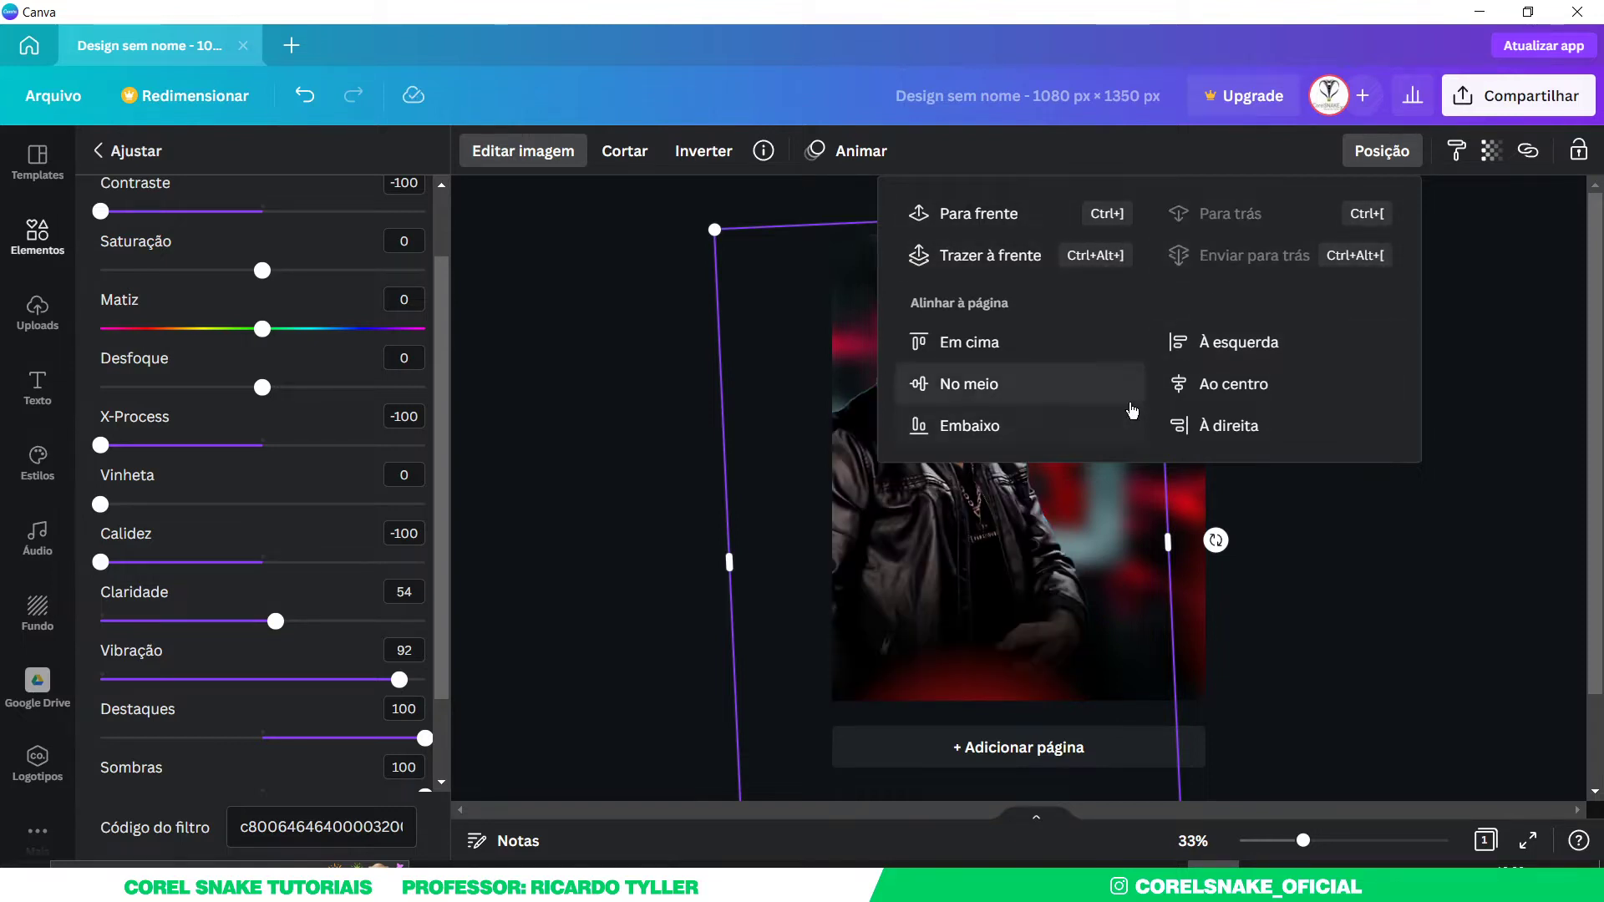
- Try sending the original photo behind the cyan copy, and return the copy to the back
click(839, 262)
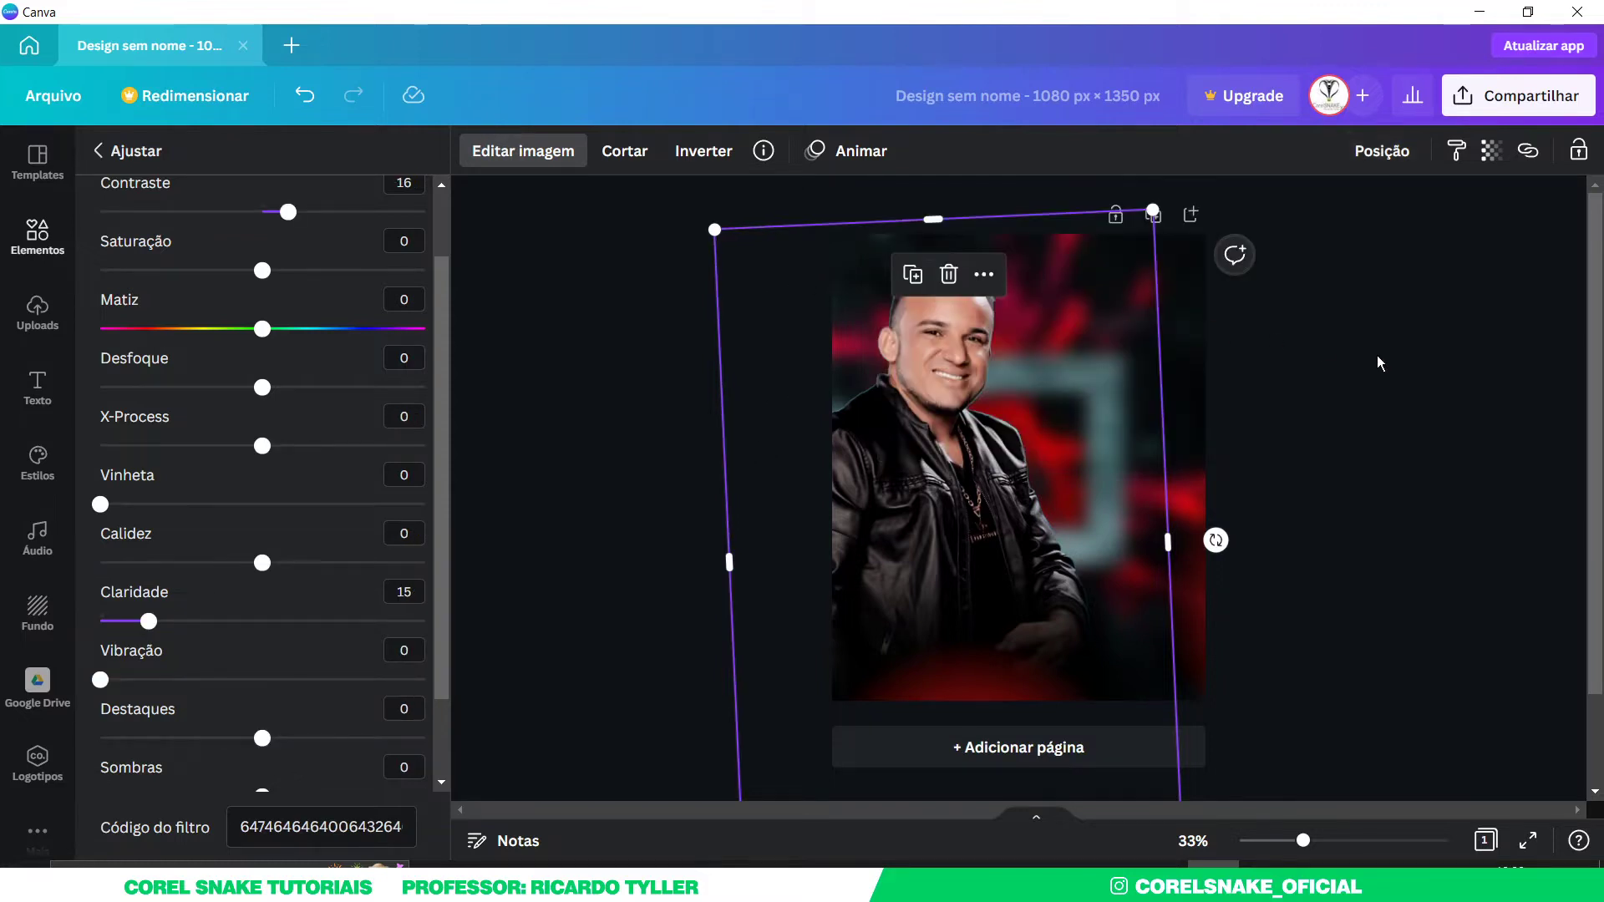
key(ctrl+z)
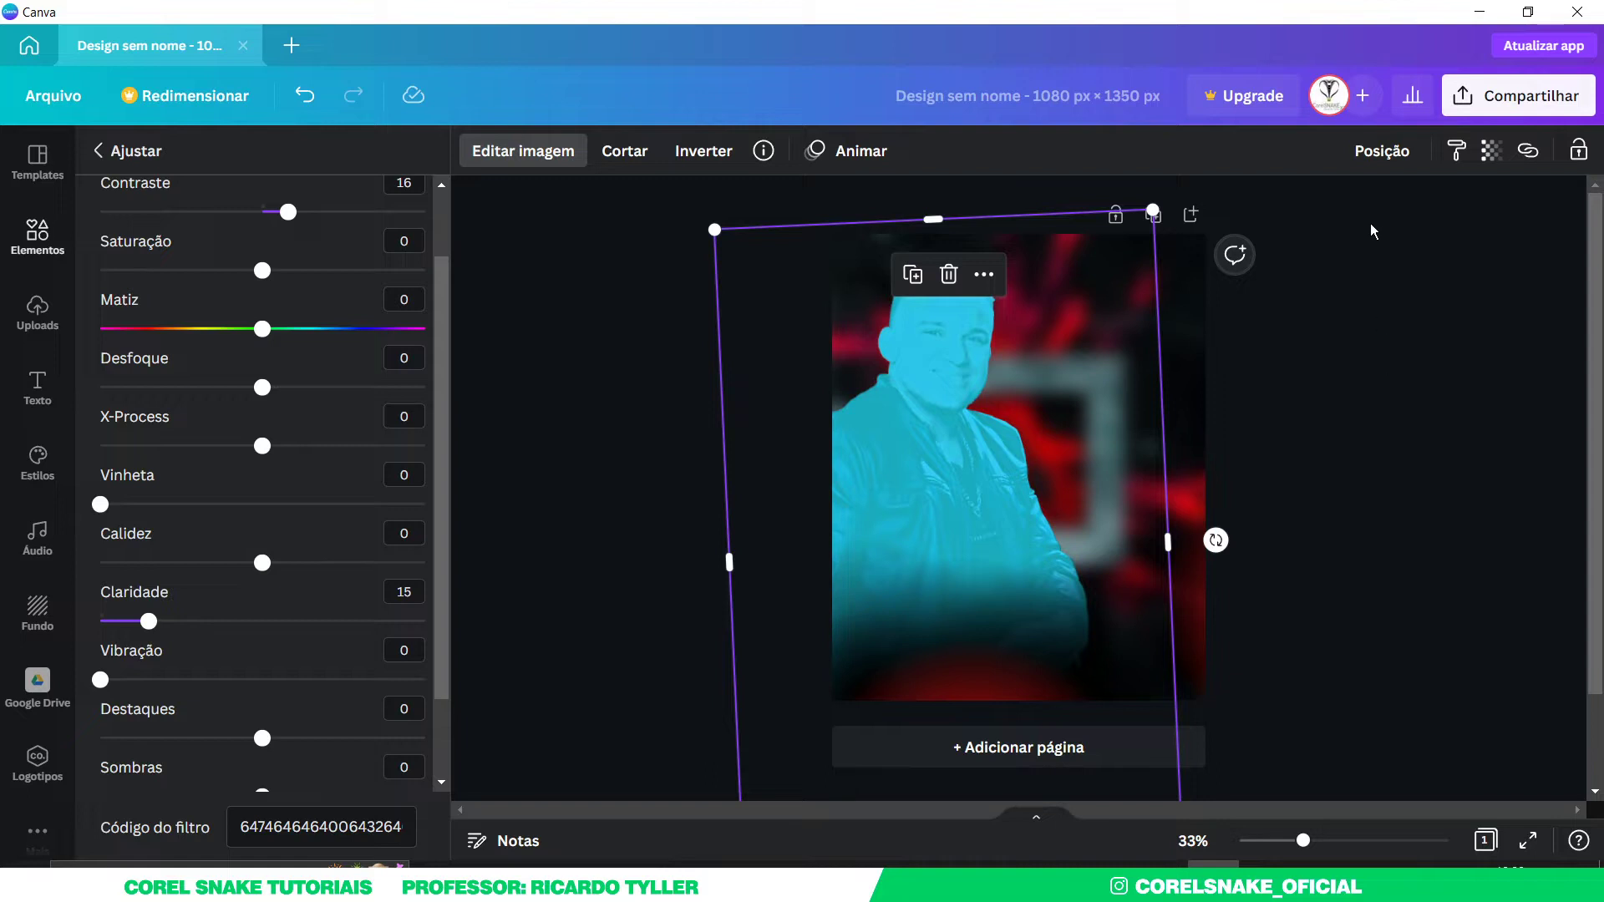
click(1379, 150)
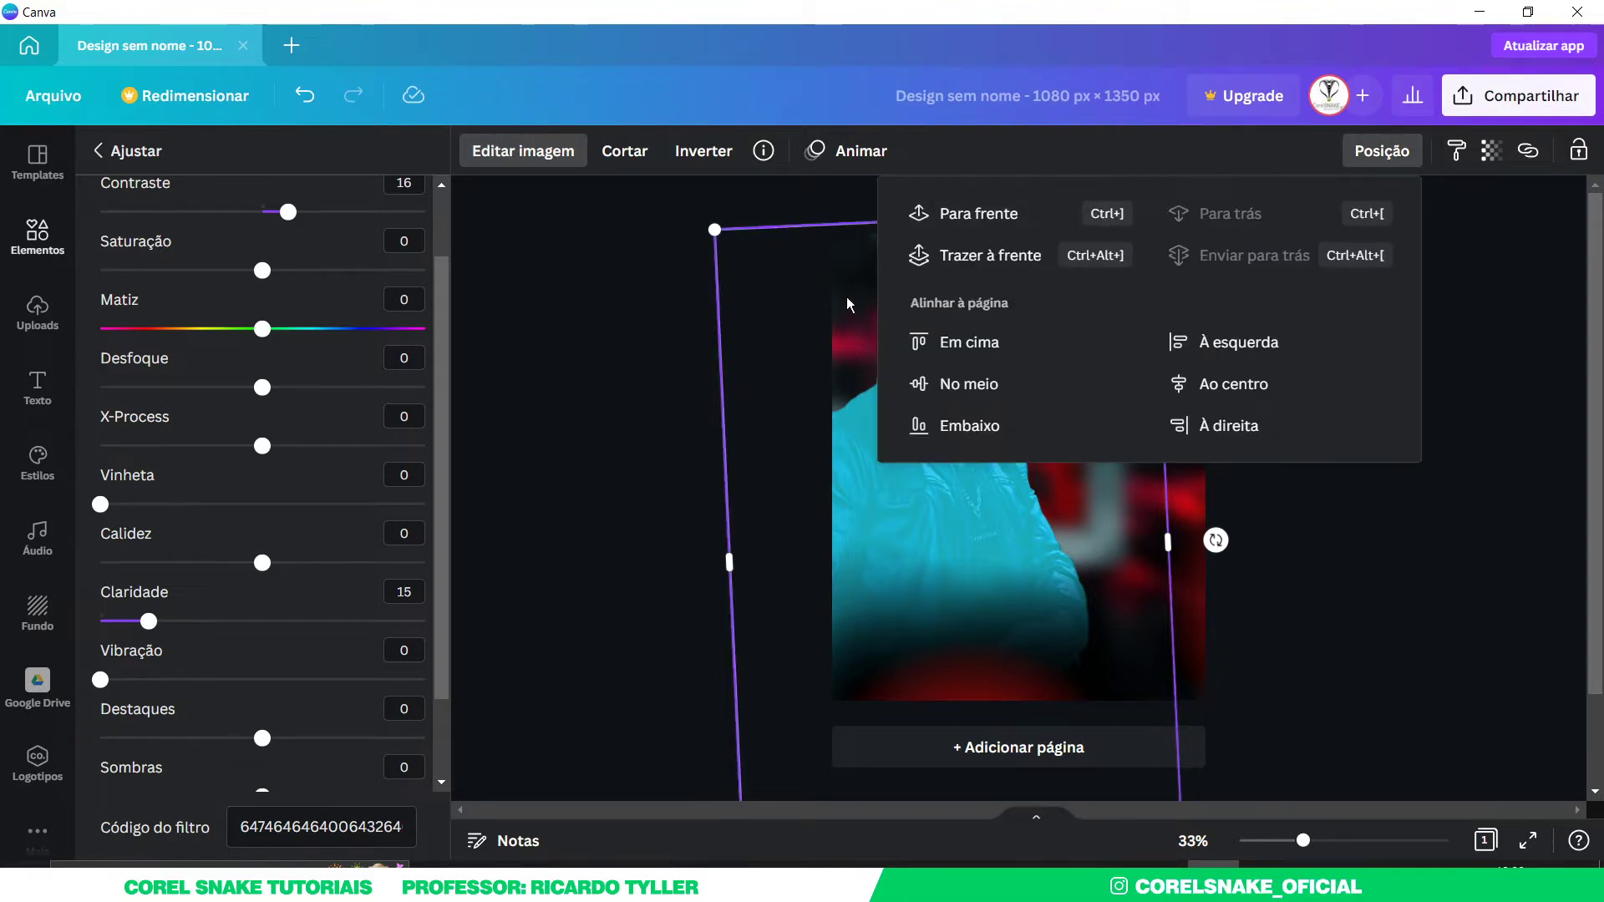
click(941, 301)
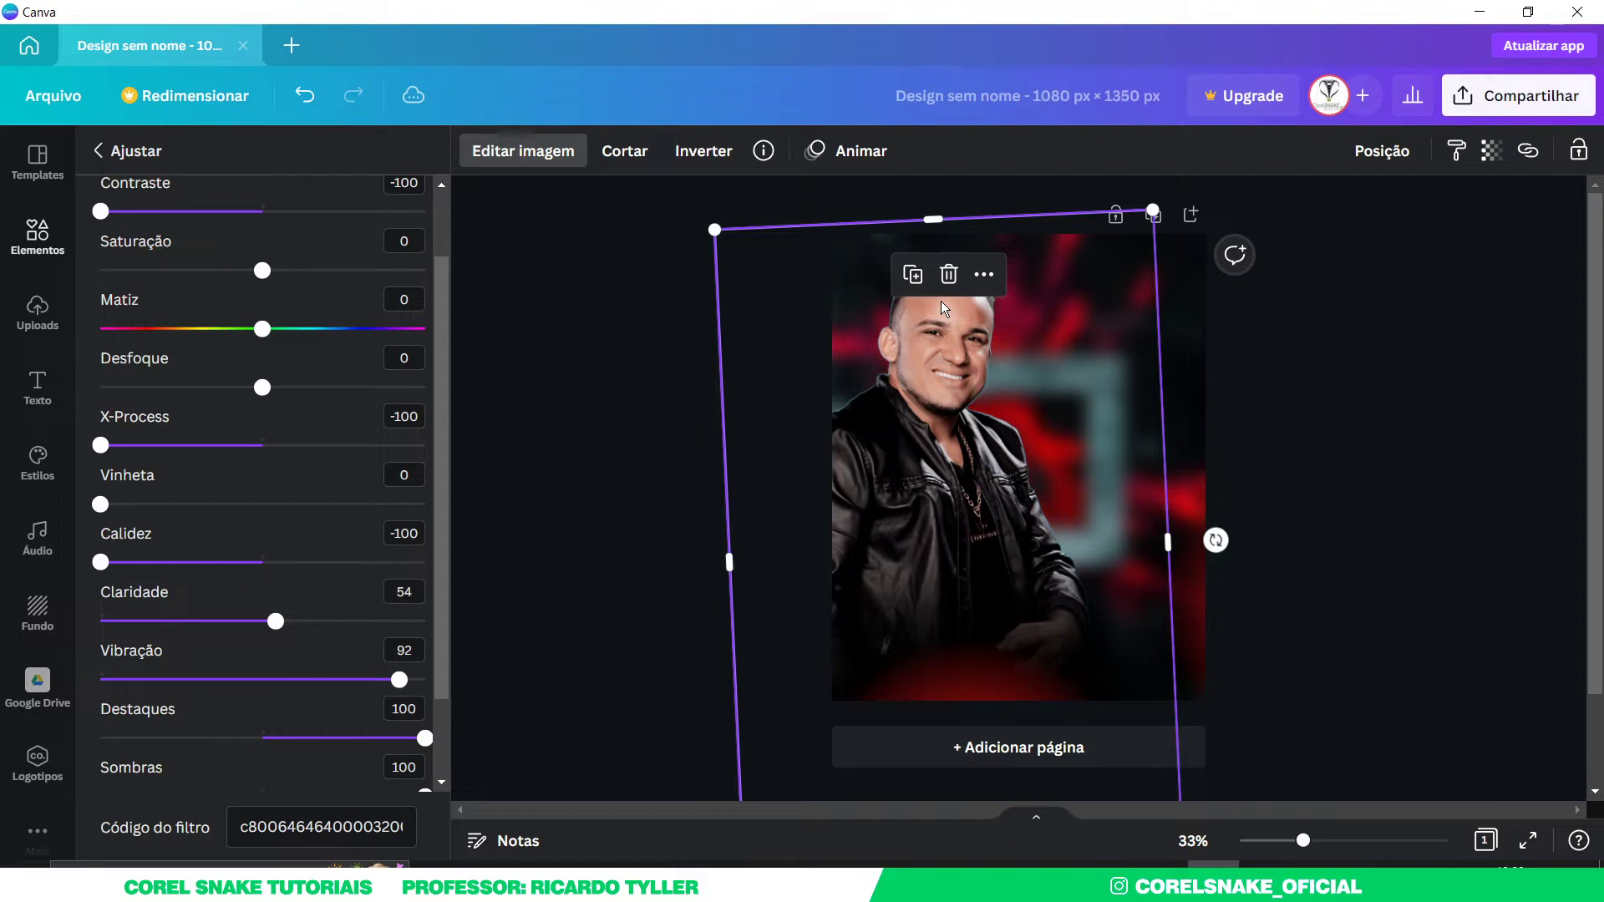
click(642, 393)
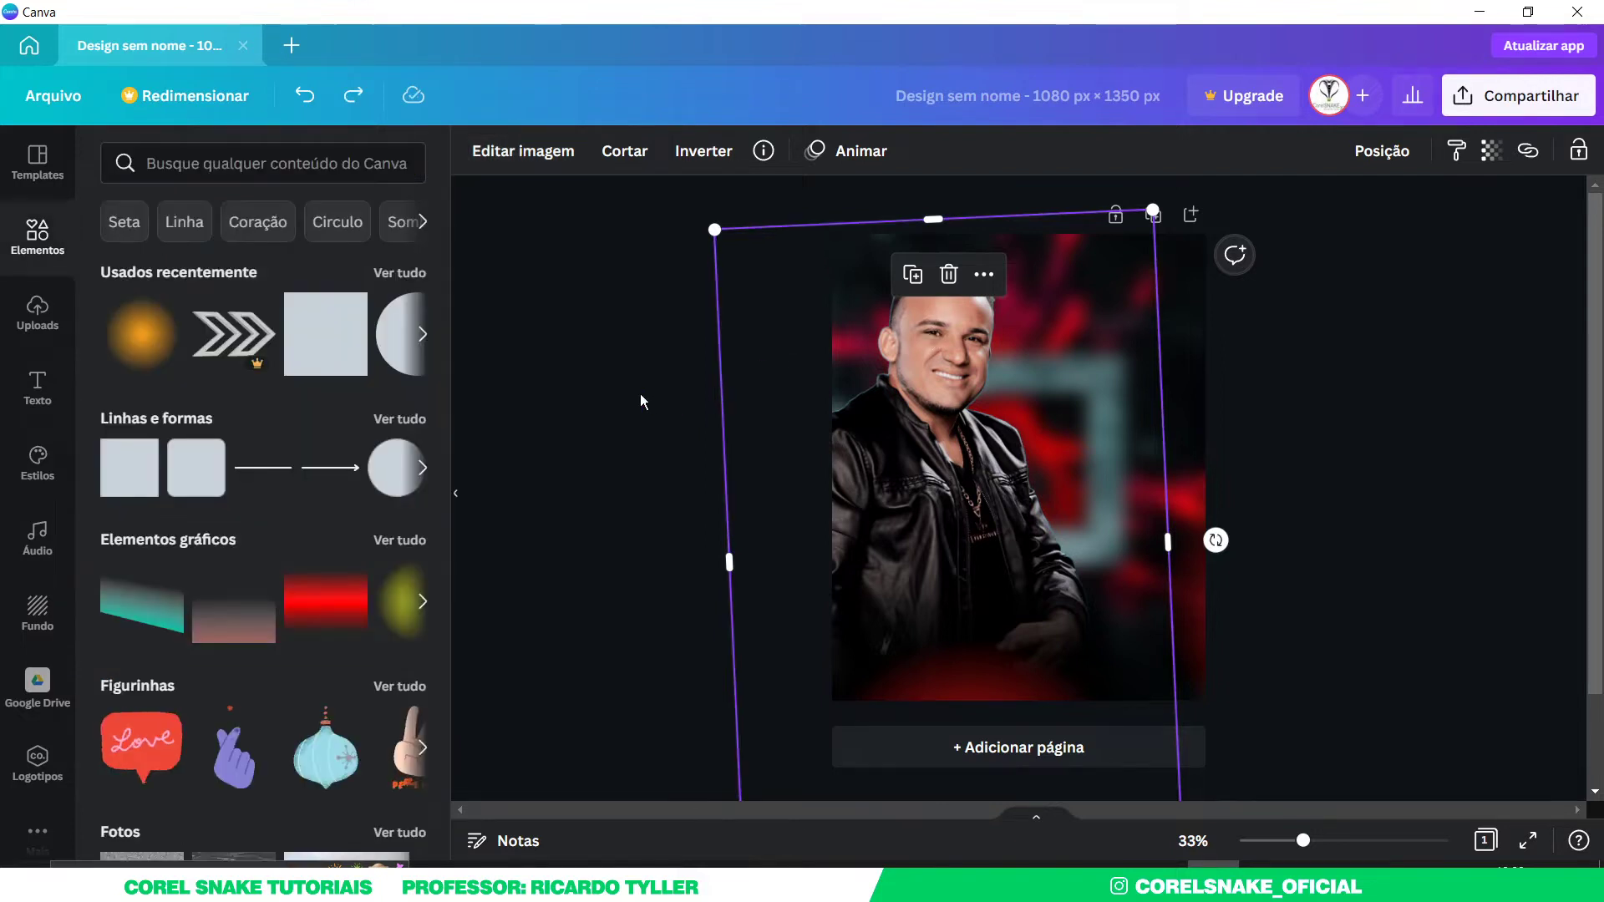
click(663, 416)
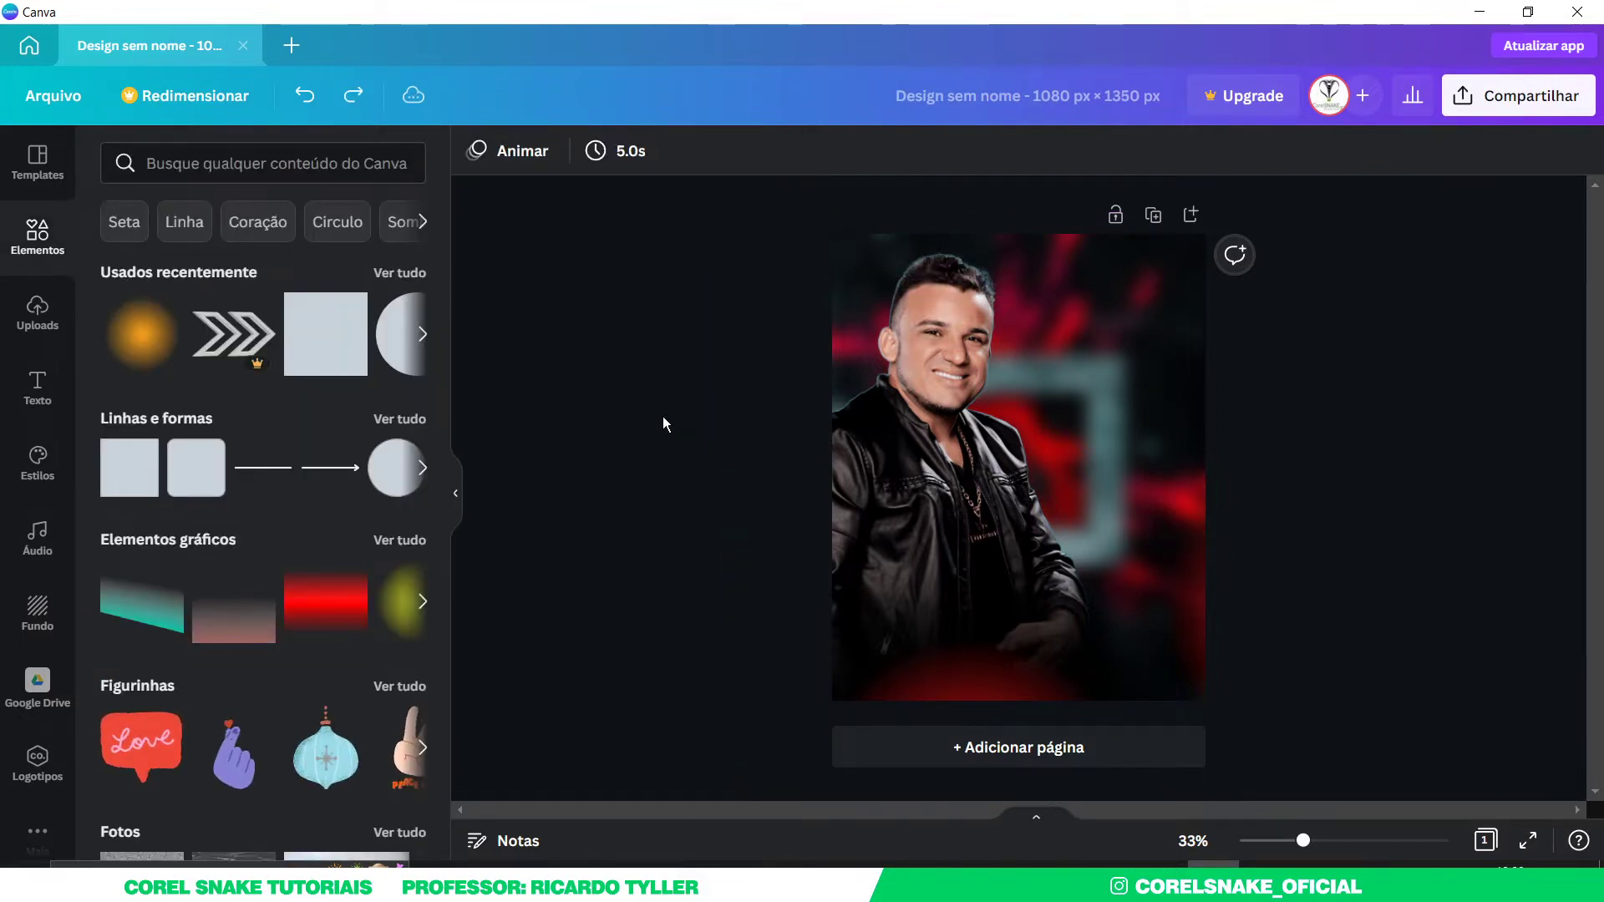
- Bring the cyan copy of the man's photo in front of all other elements
click(946, 328)
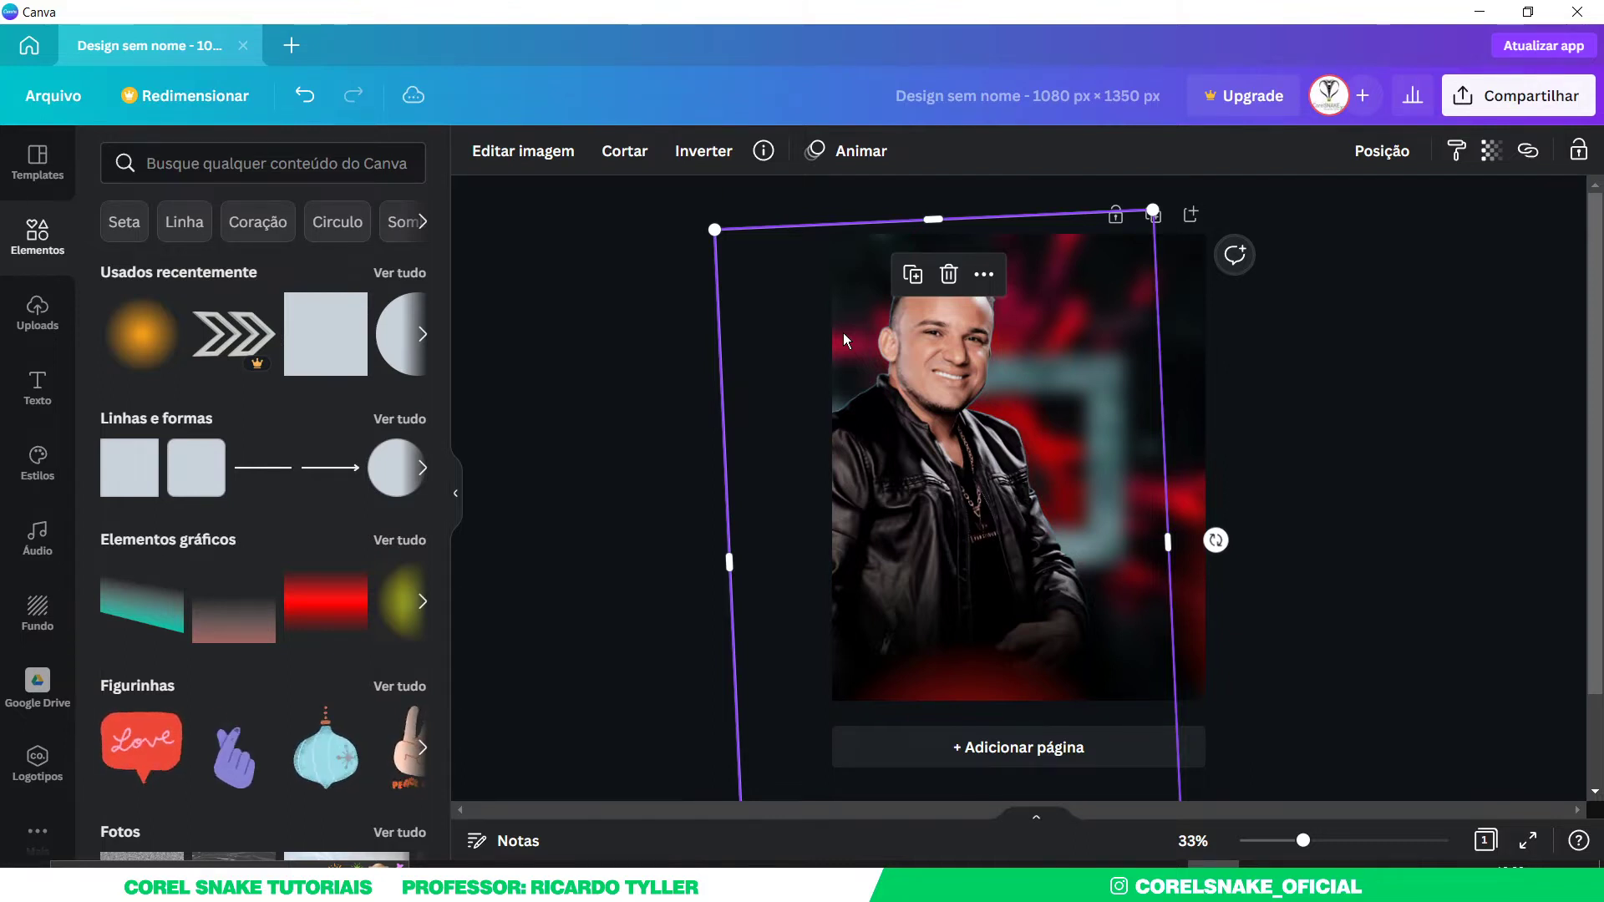
click(1391, 151)
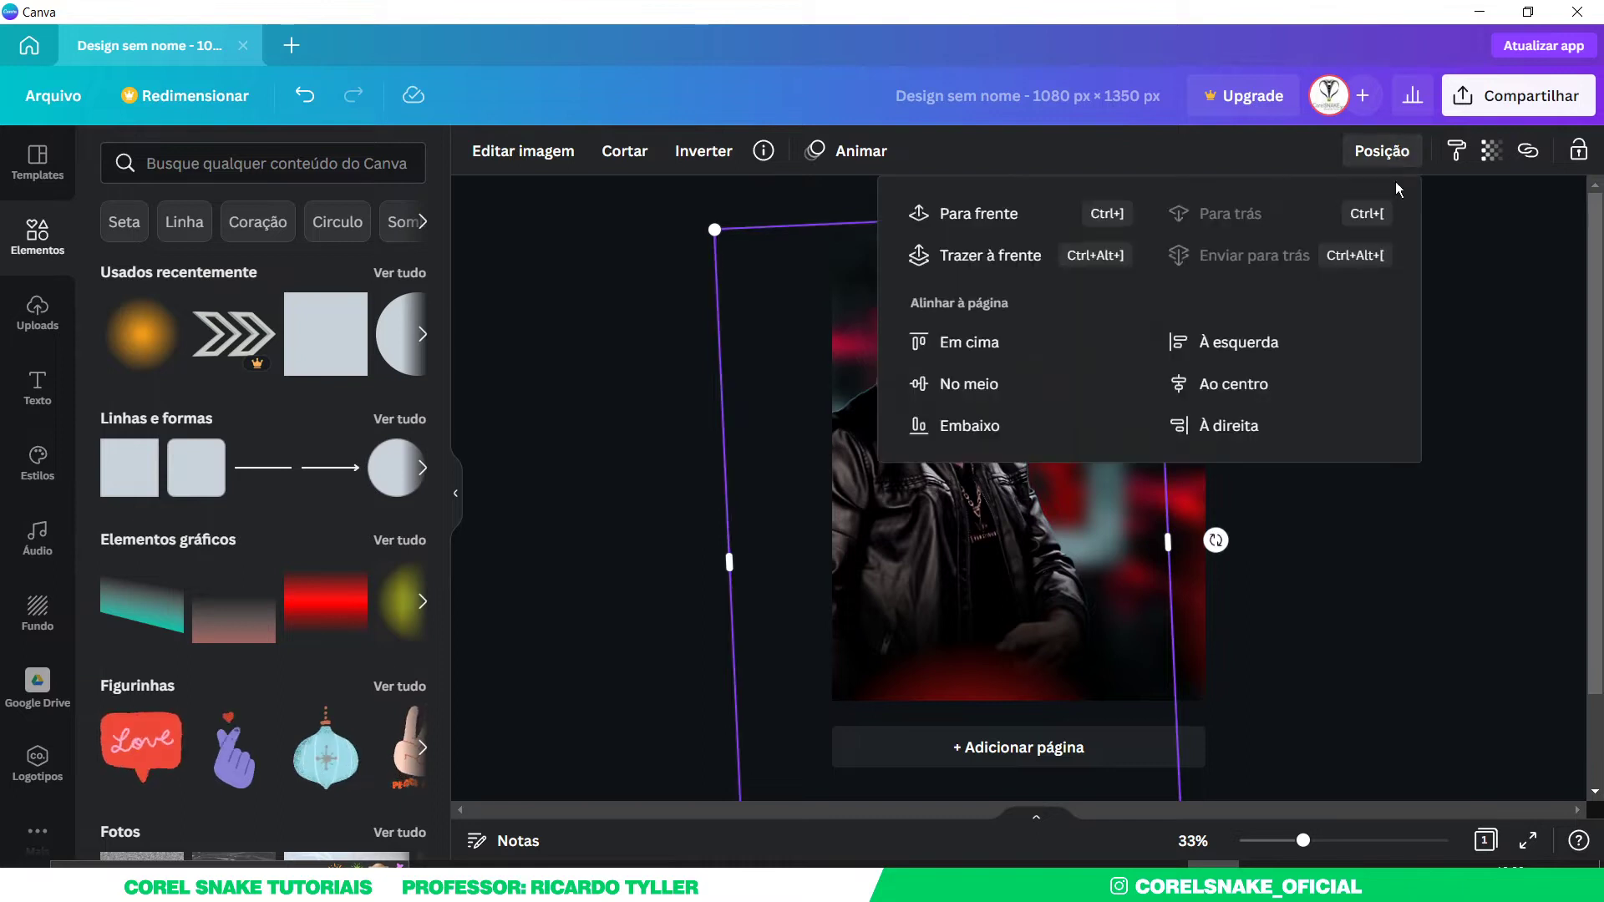
click(1021, 266)
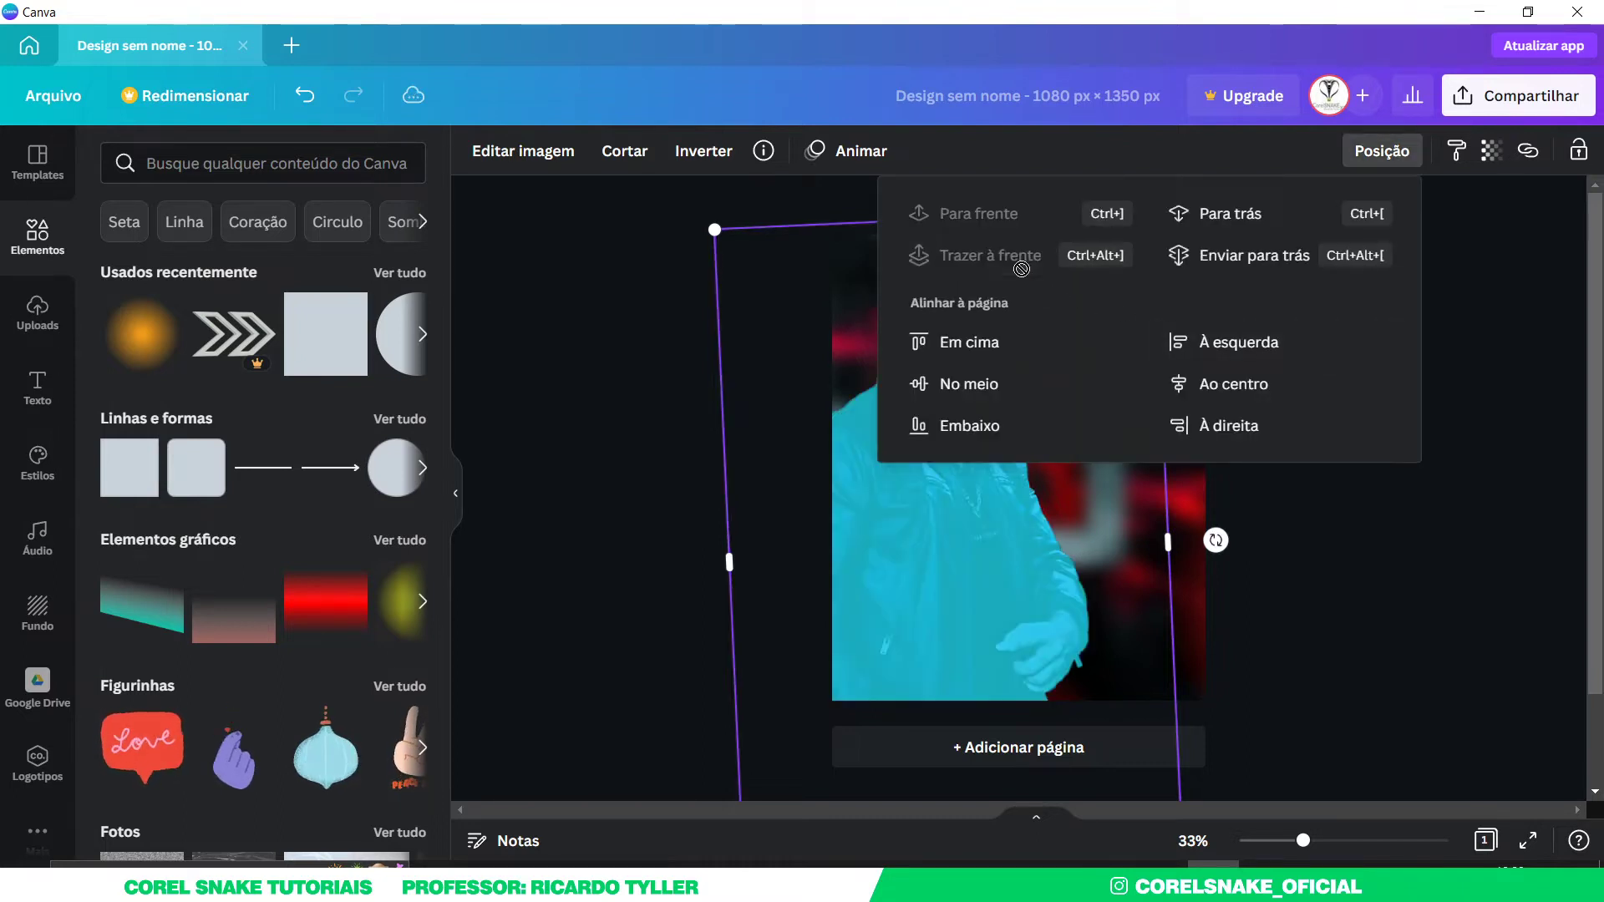
- Place the cyan copy behind the original photo, shifted slightly so it shows beside the man's ear and head
click(853, 443)
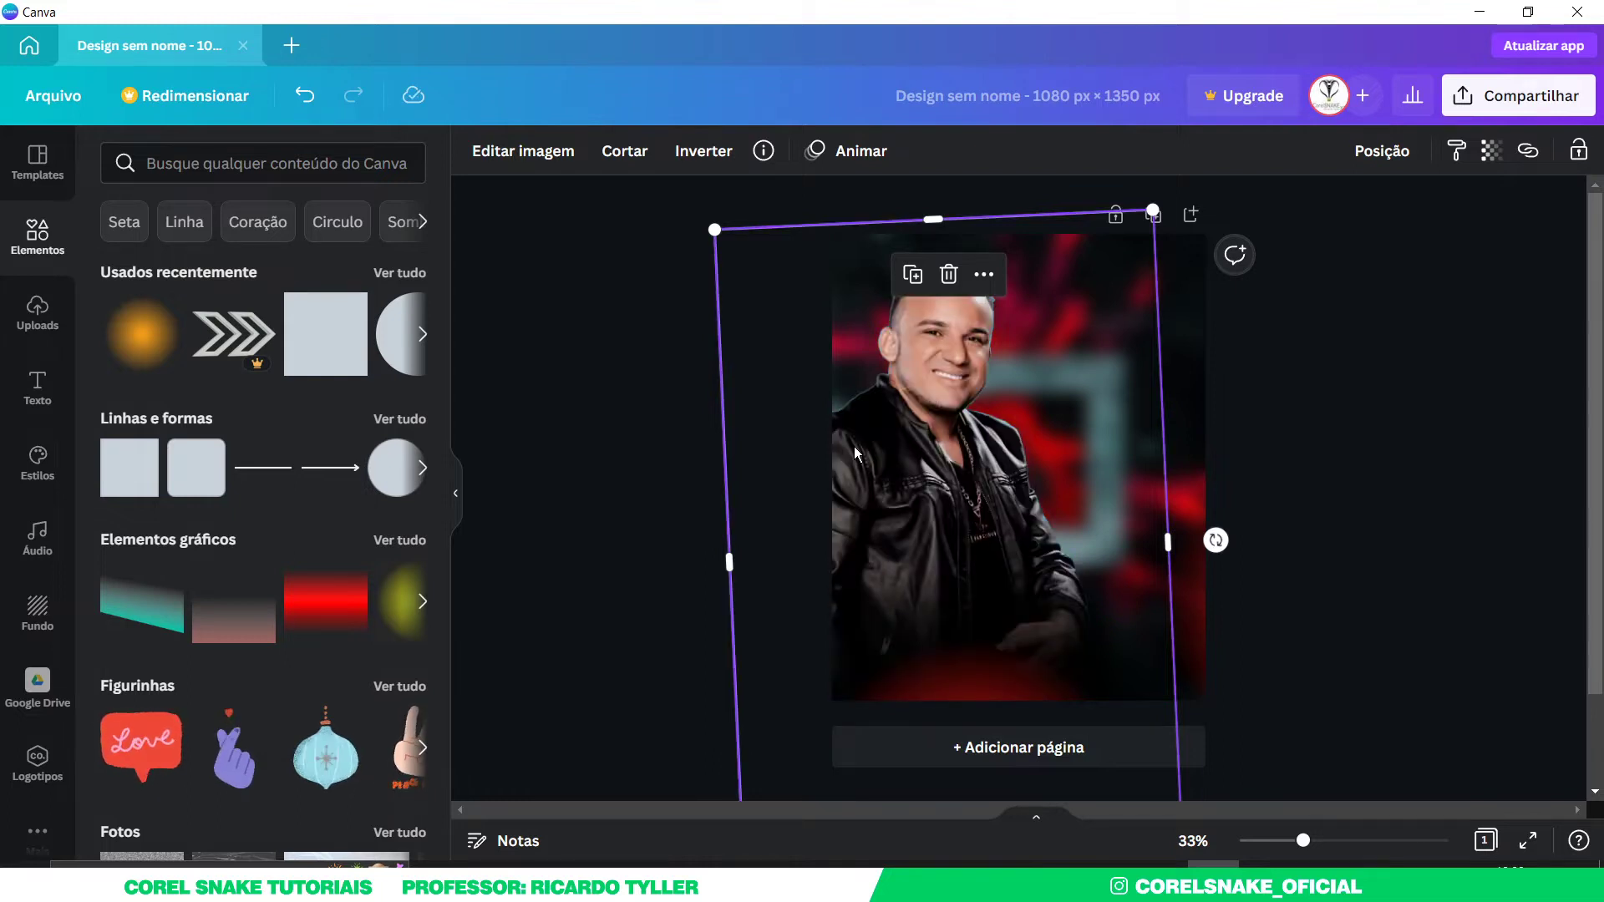
key(ctrl+z)
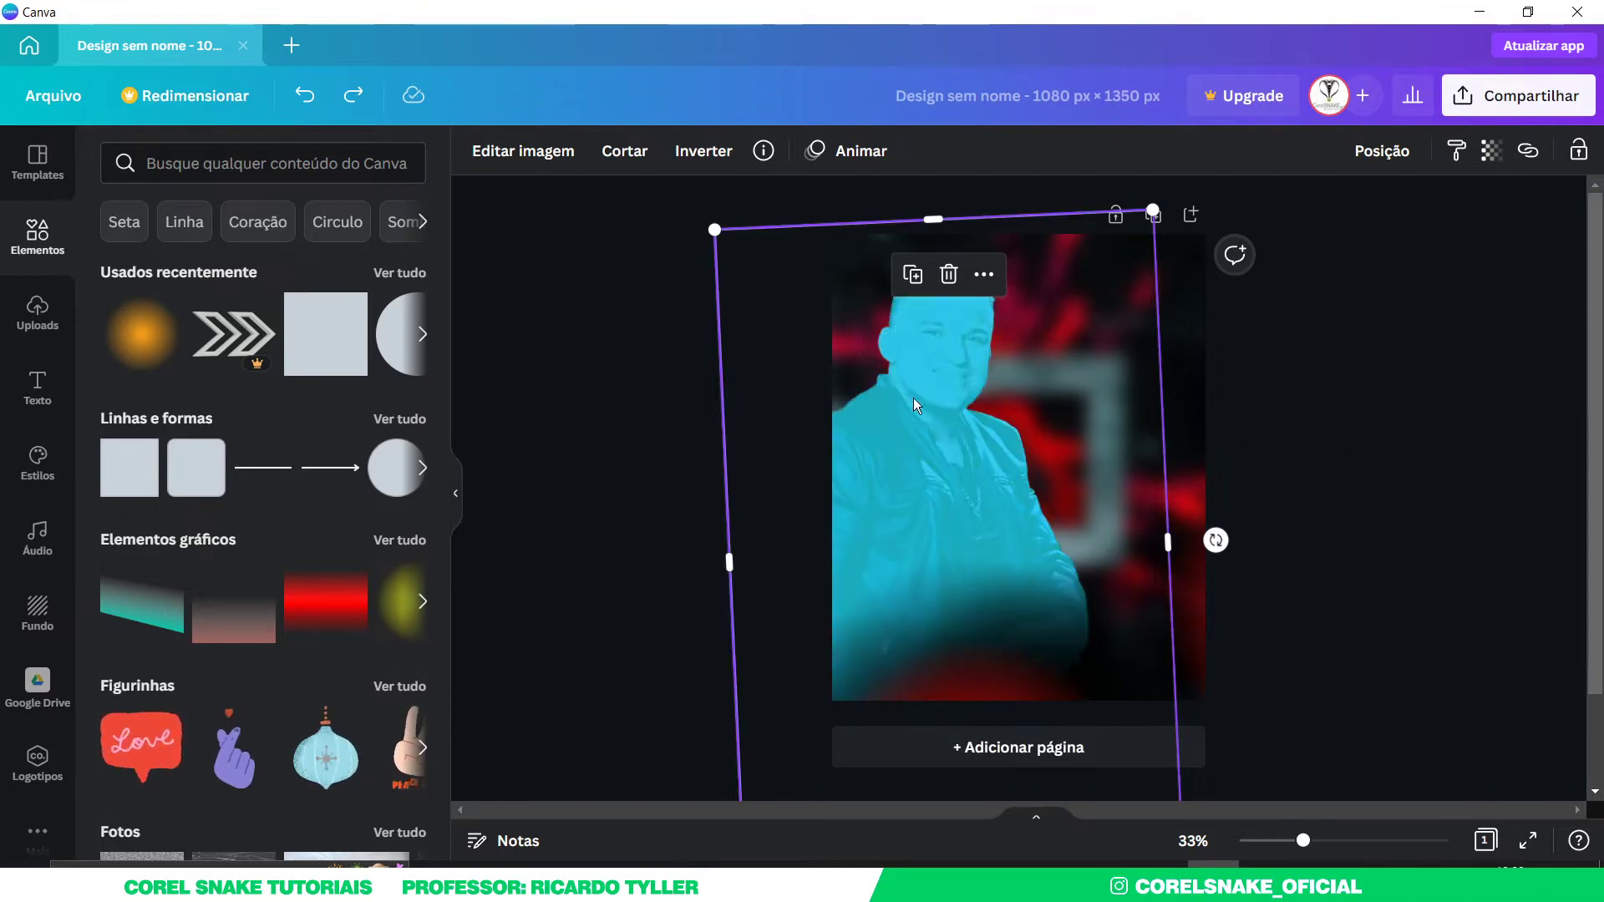
drag(919, 367, 926, 343)
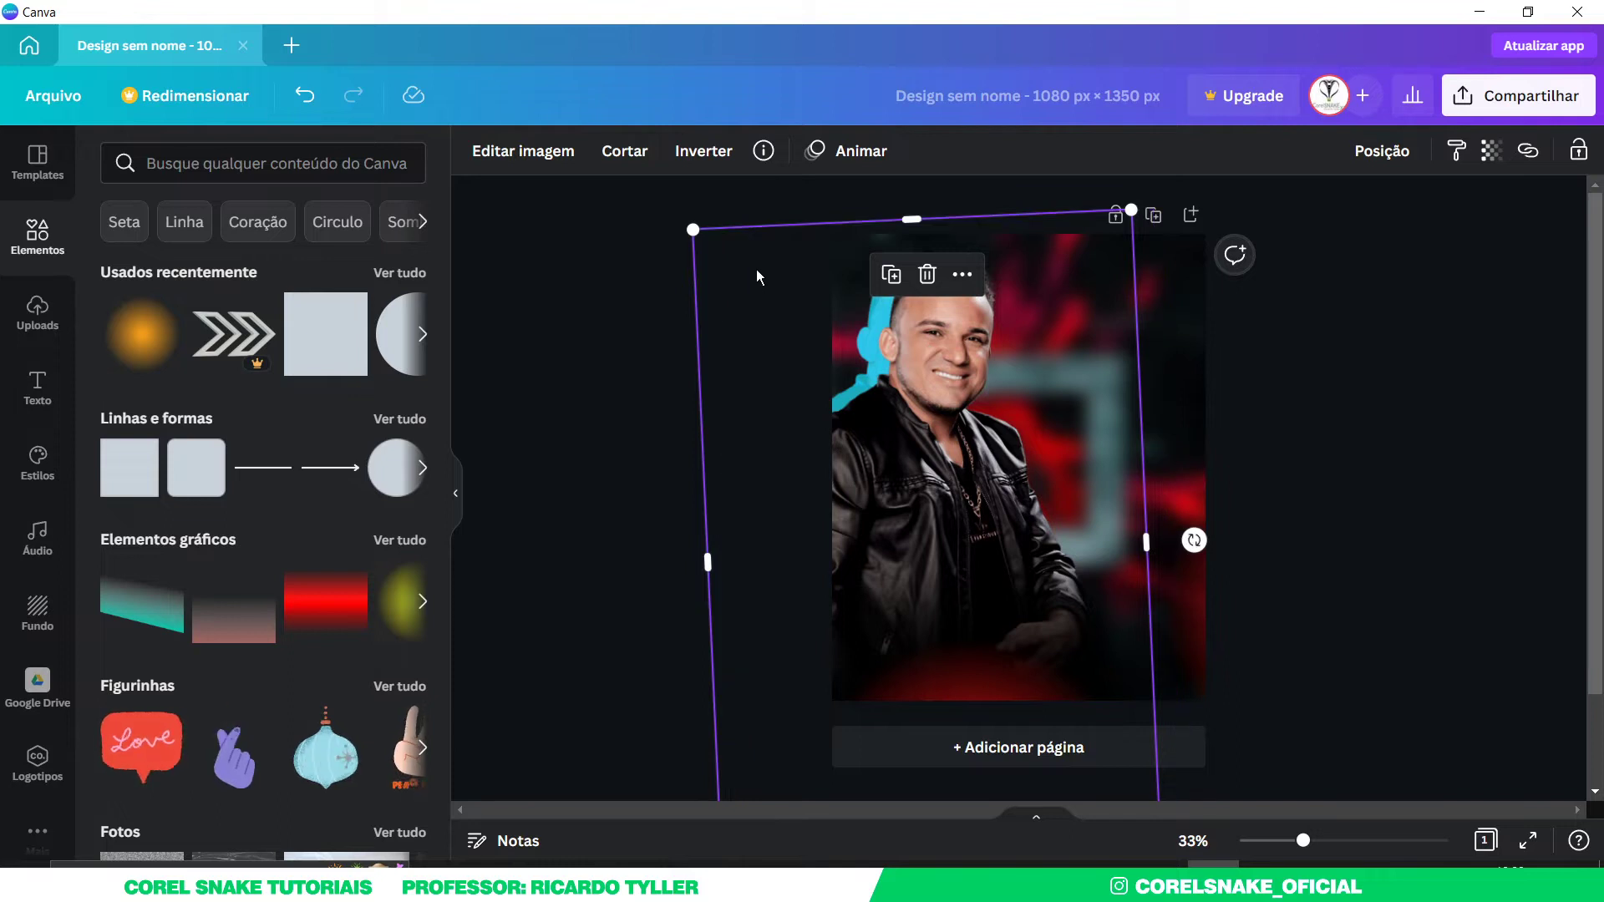
mouse_move(744, 263)
mouse_down()
mouse_move(777, 272)
mouse_move(750, 278)
mouse_up()
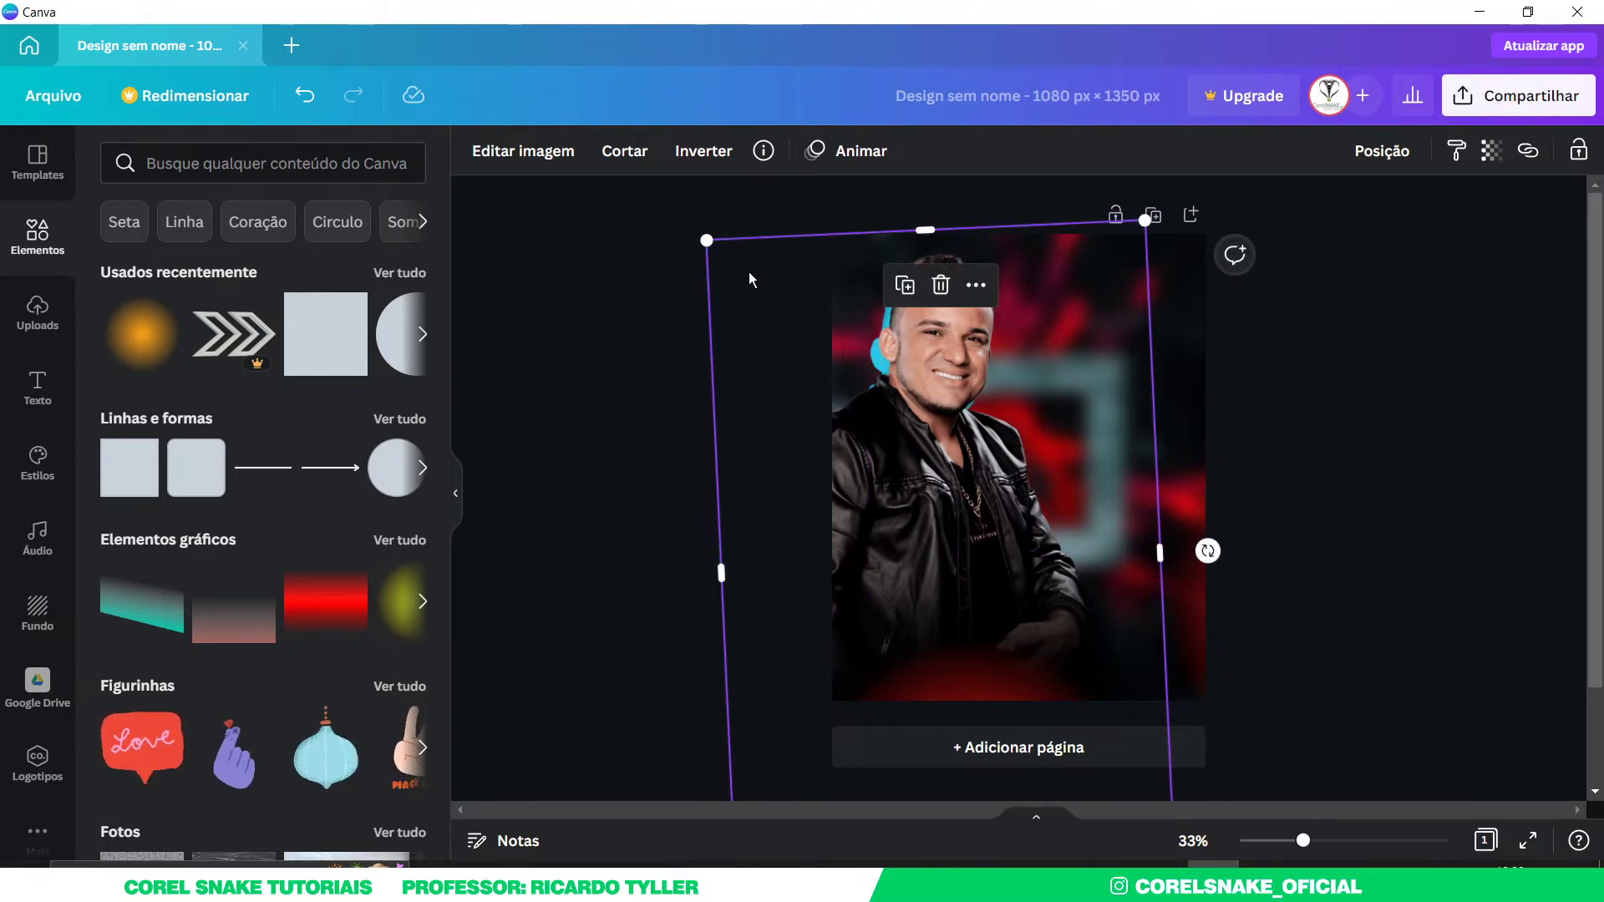
drag(842, 286, 857, 266)
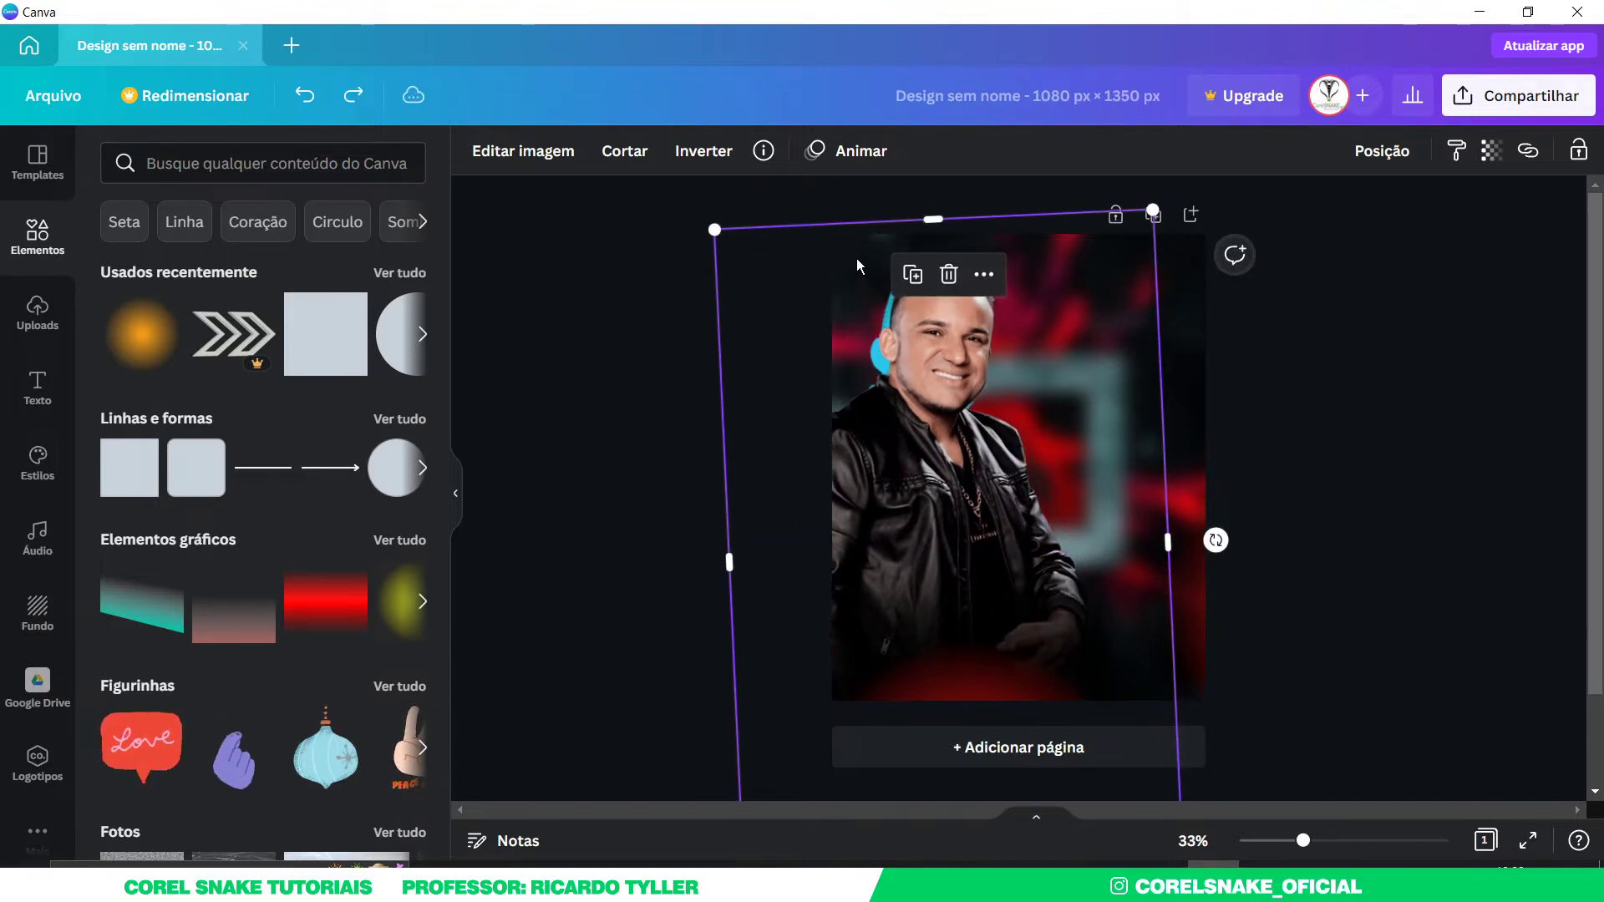
click(1396, 378)
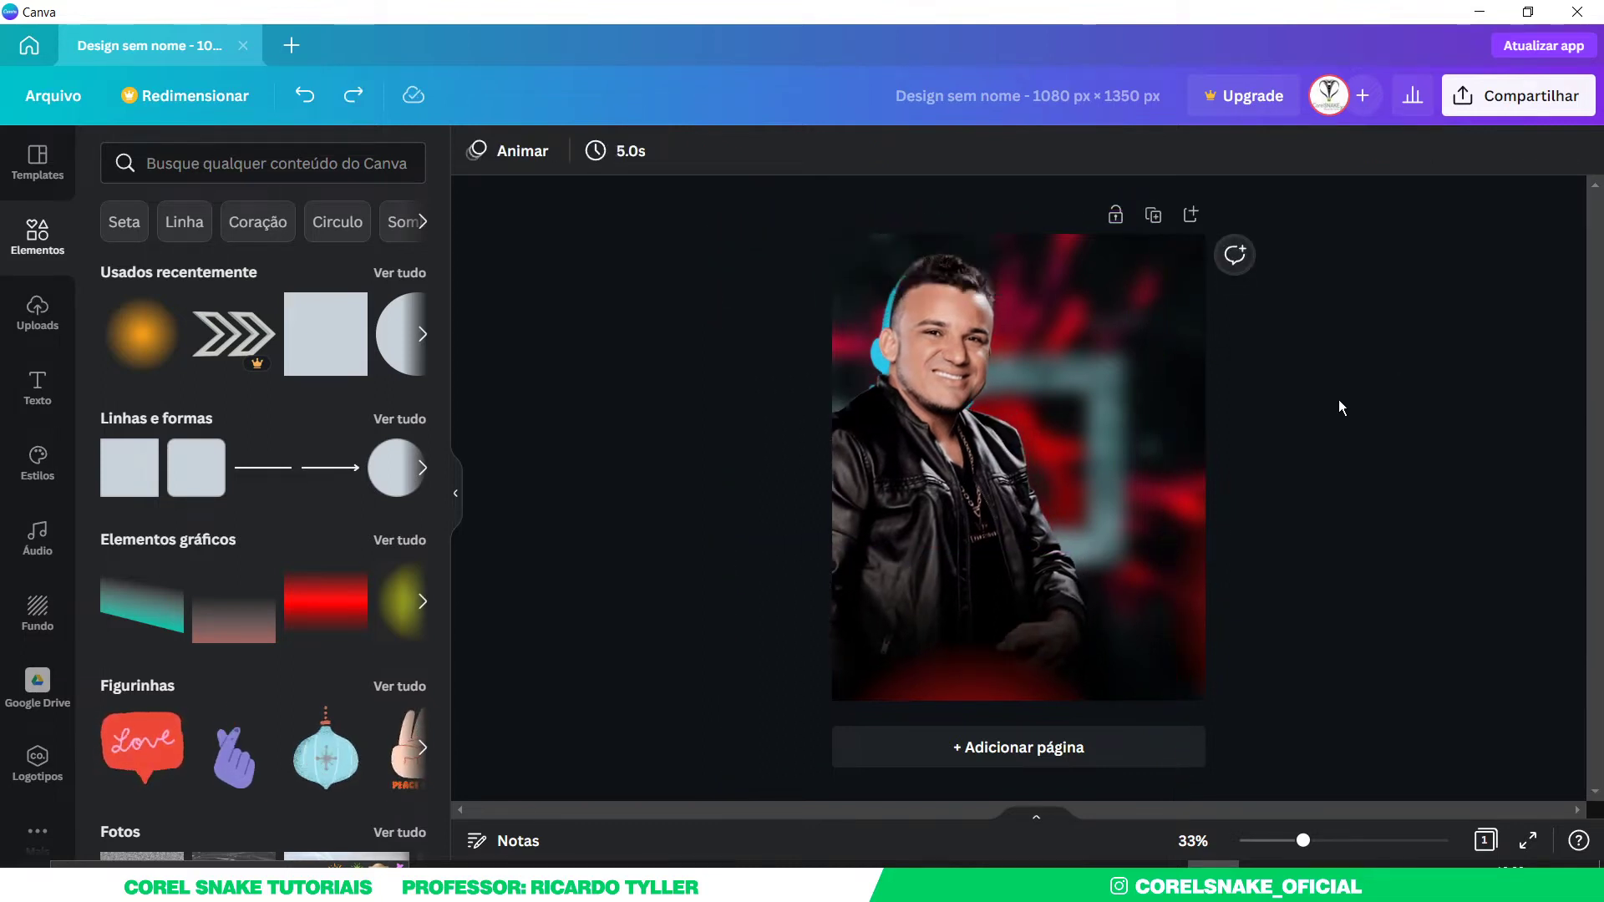
- Fine-tune the cyan copy's offset behind the original photo to form a thin outline around the man's head and shoulder
click(872, 277)
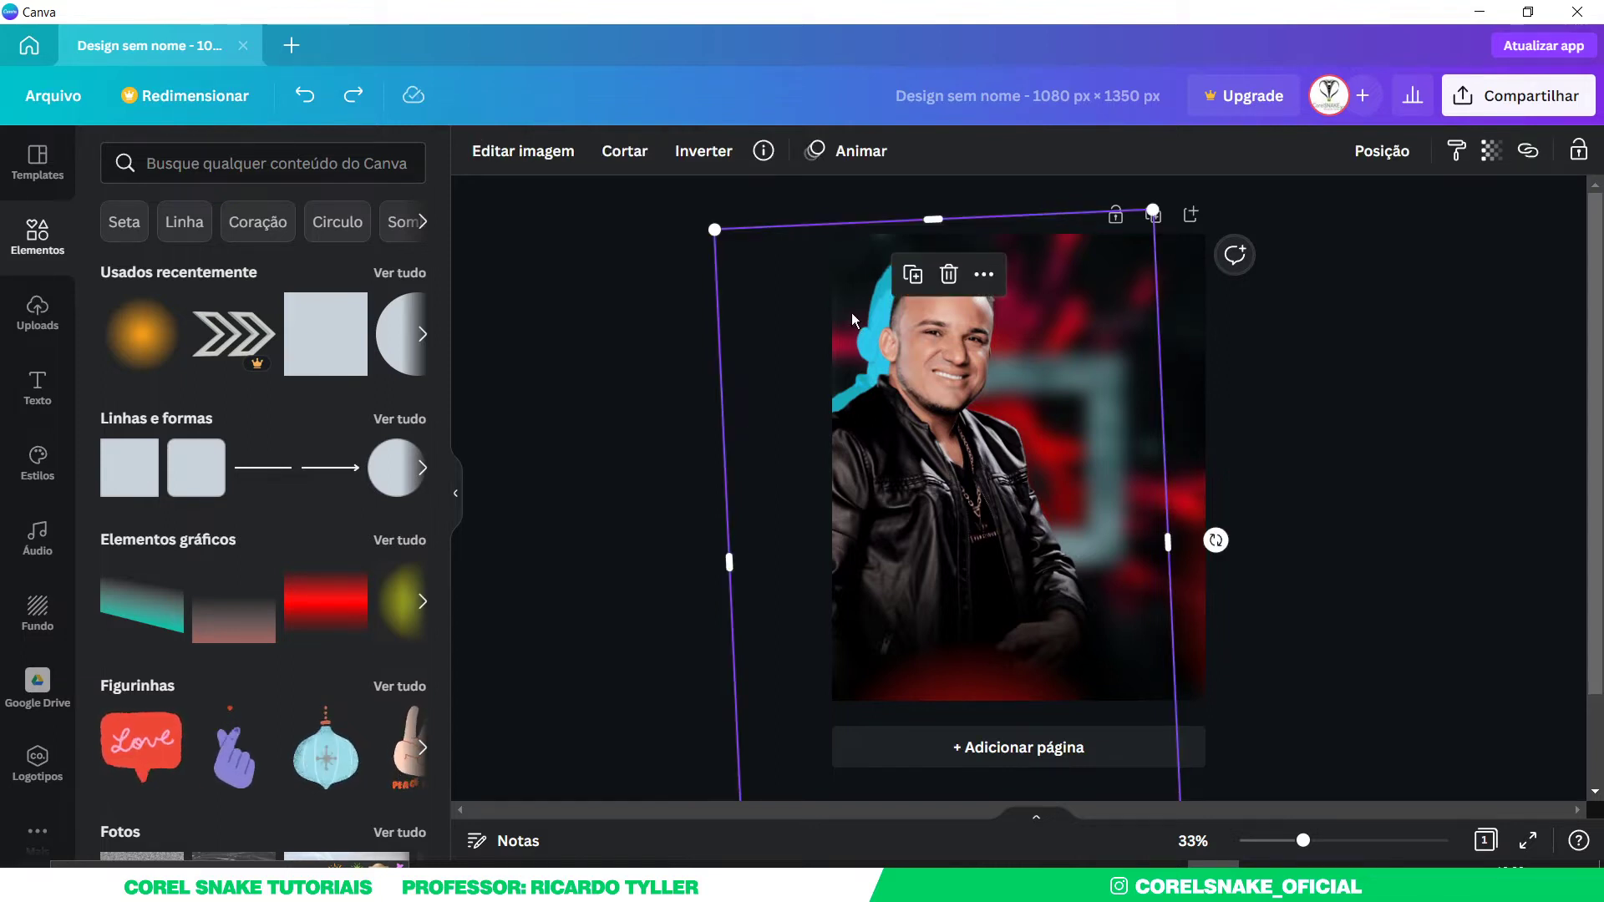
drag(850, 312, 905, 338)
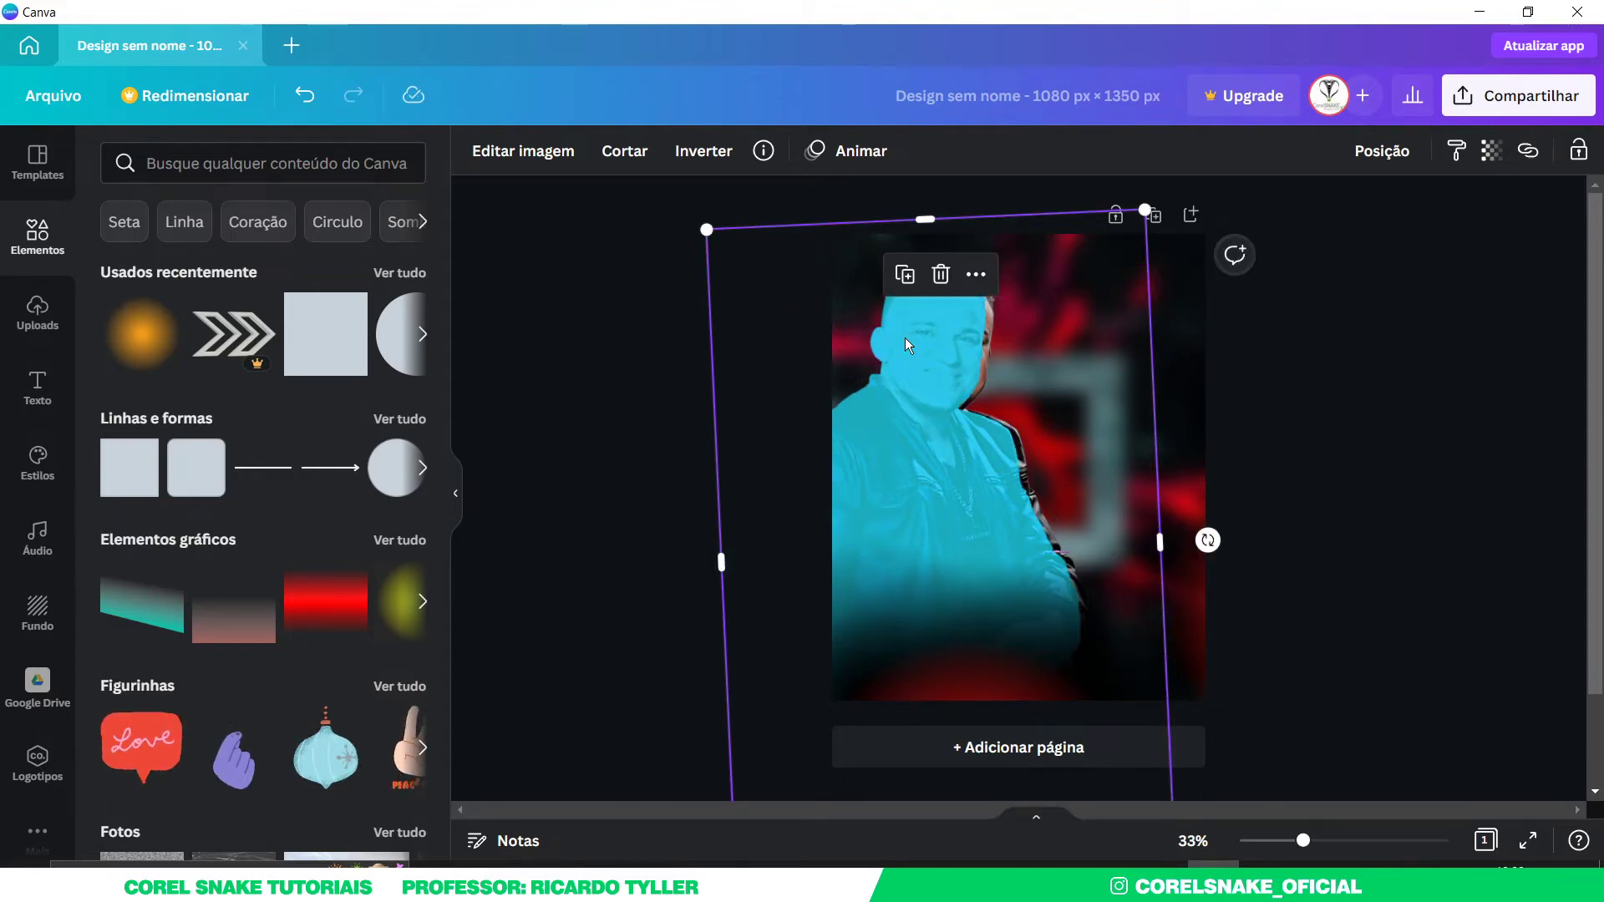
key(ctrl+z)
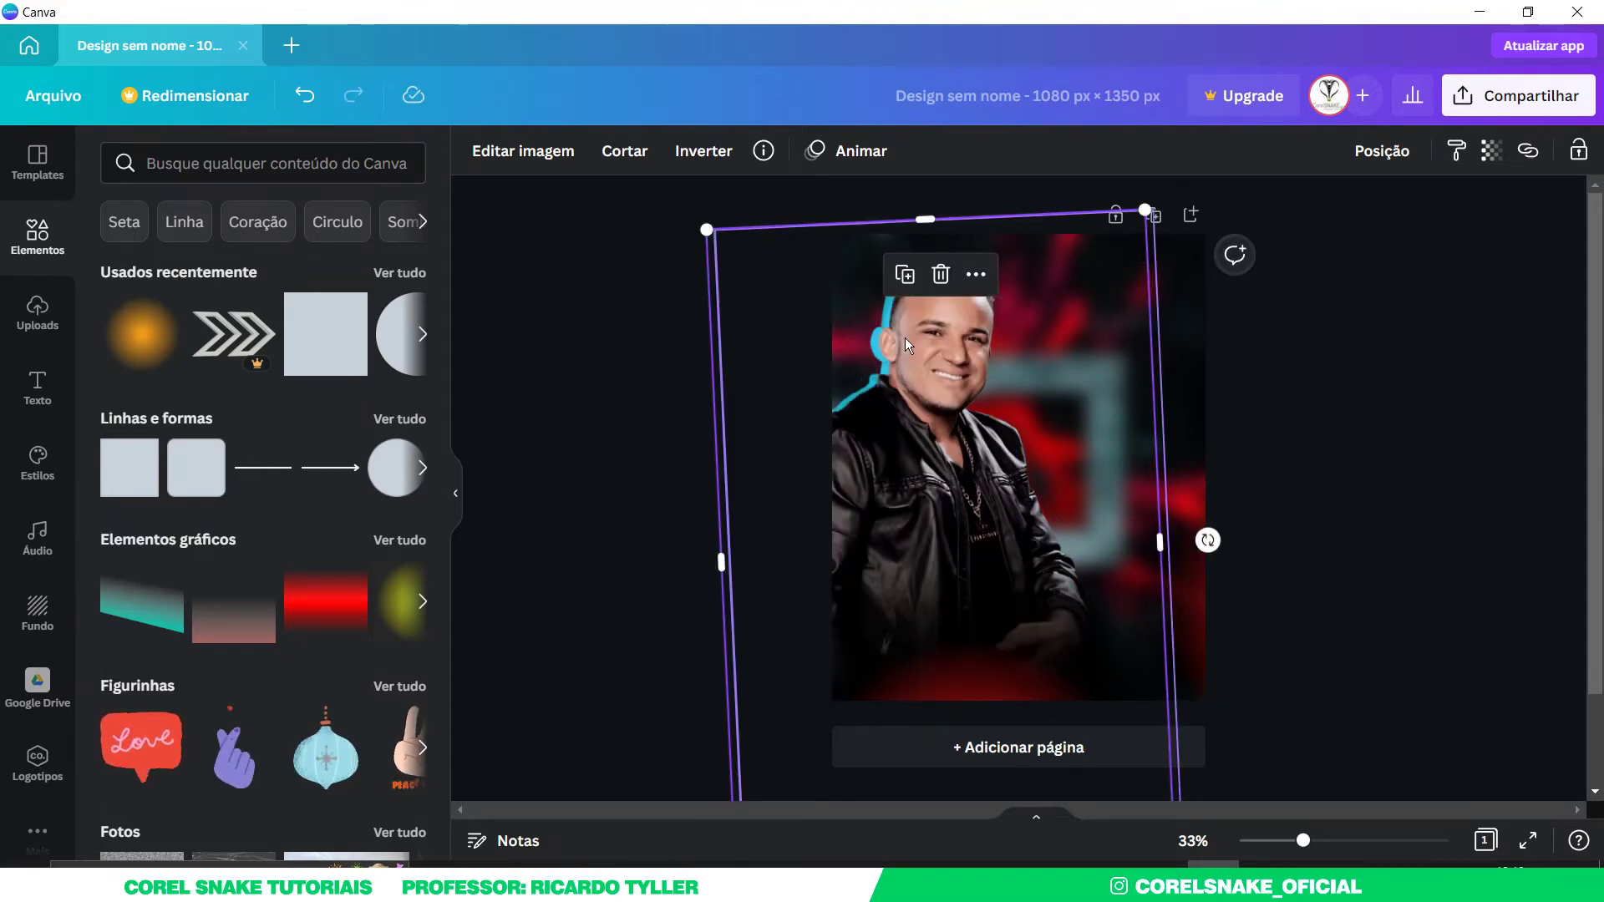
key(Escape)
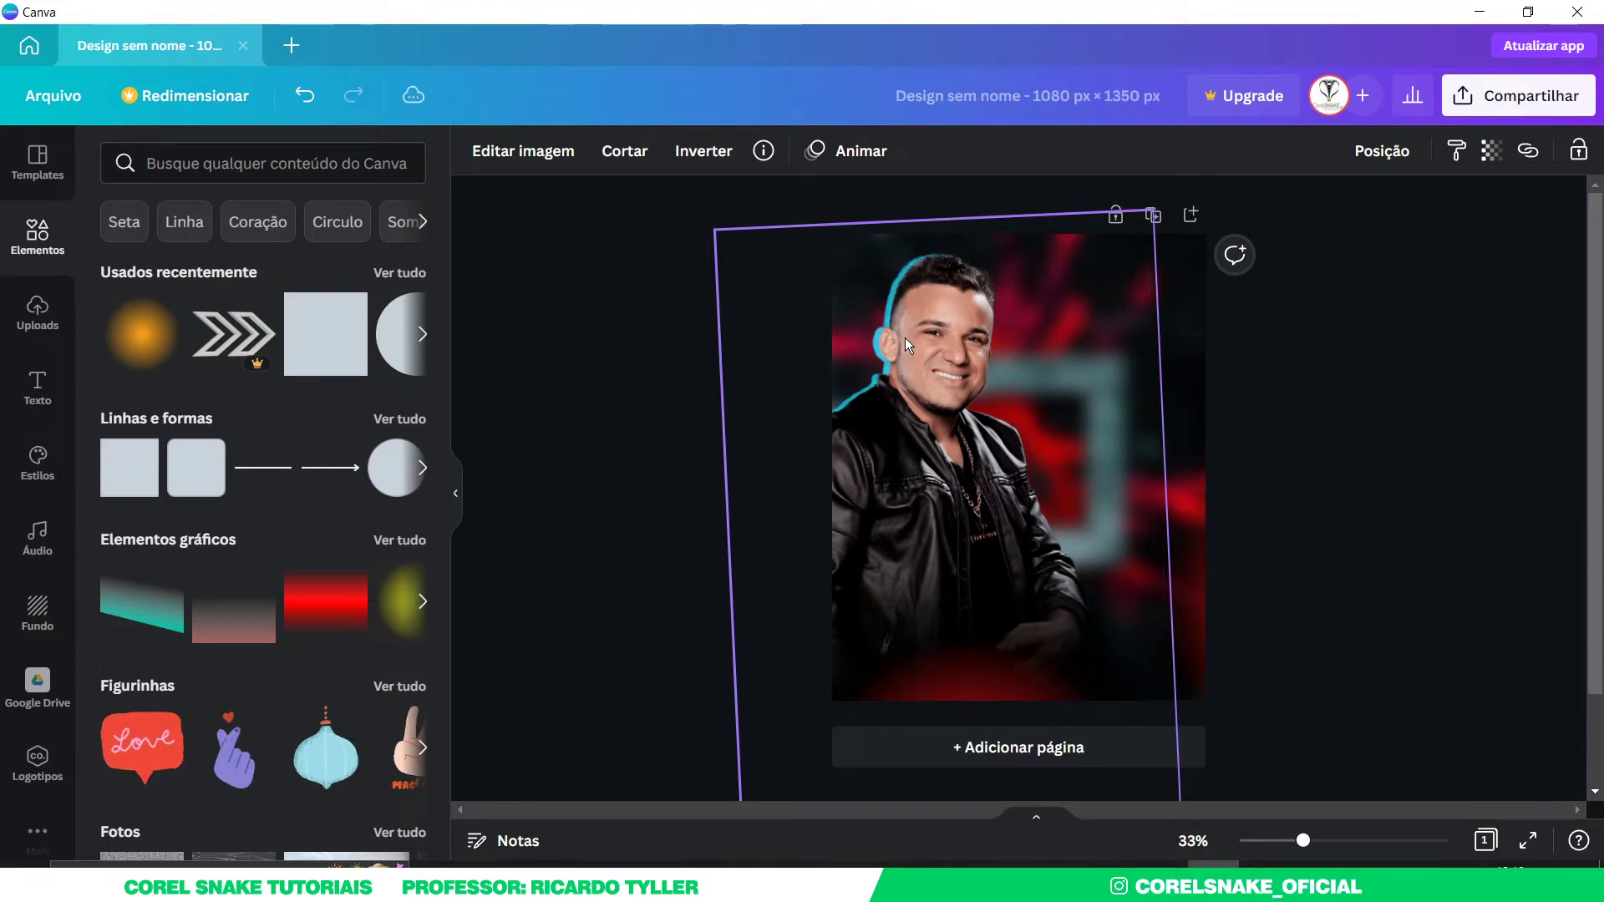
click(905, 339)
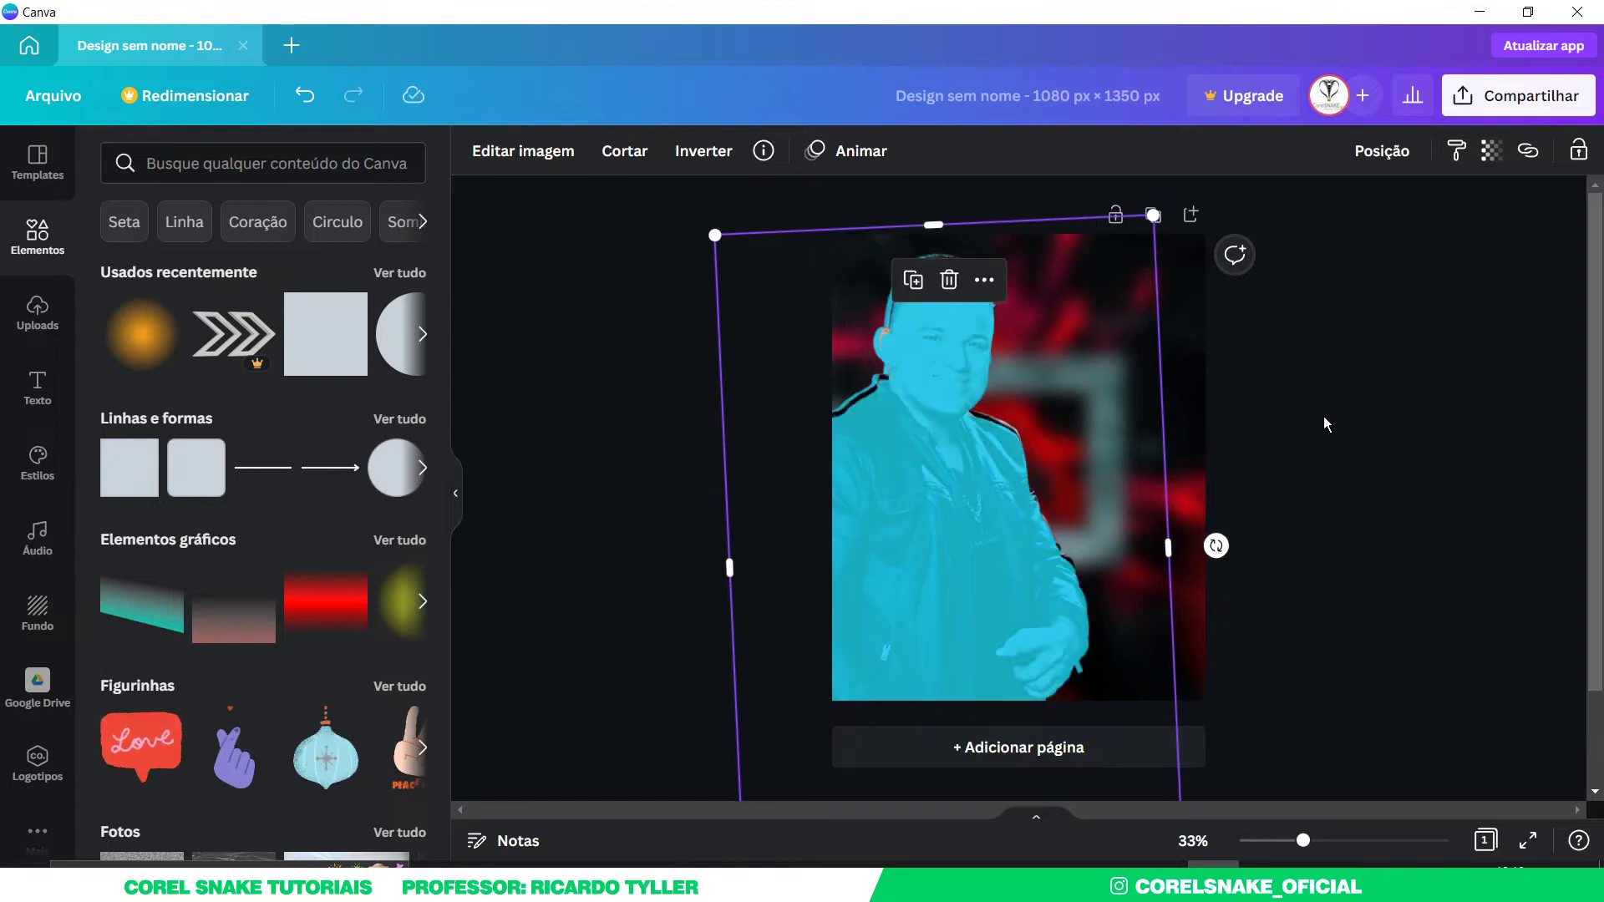
drag(932, 367, 950, 369)
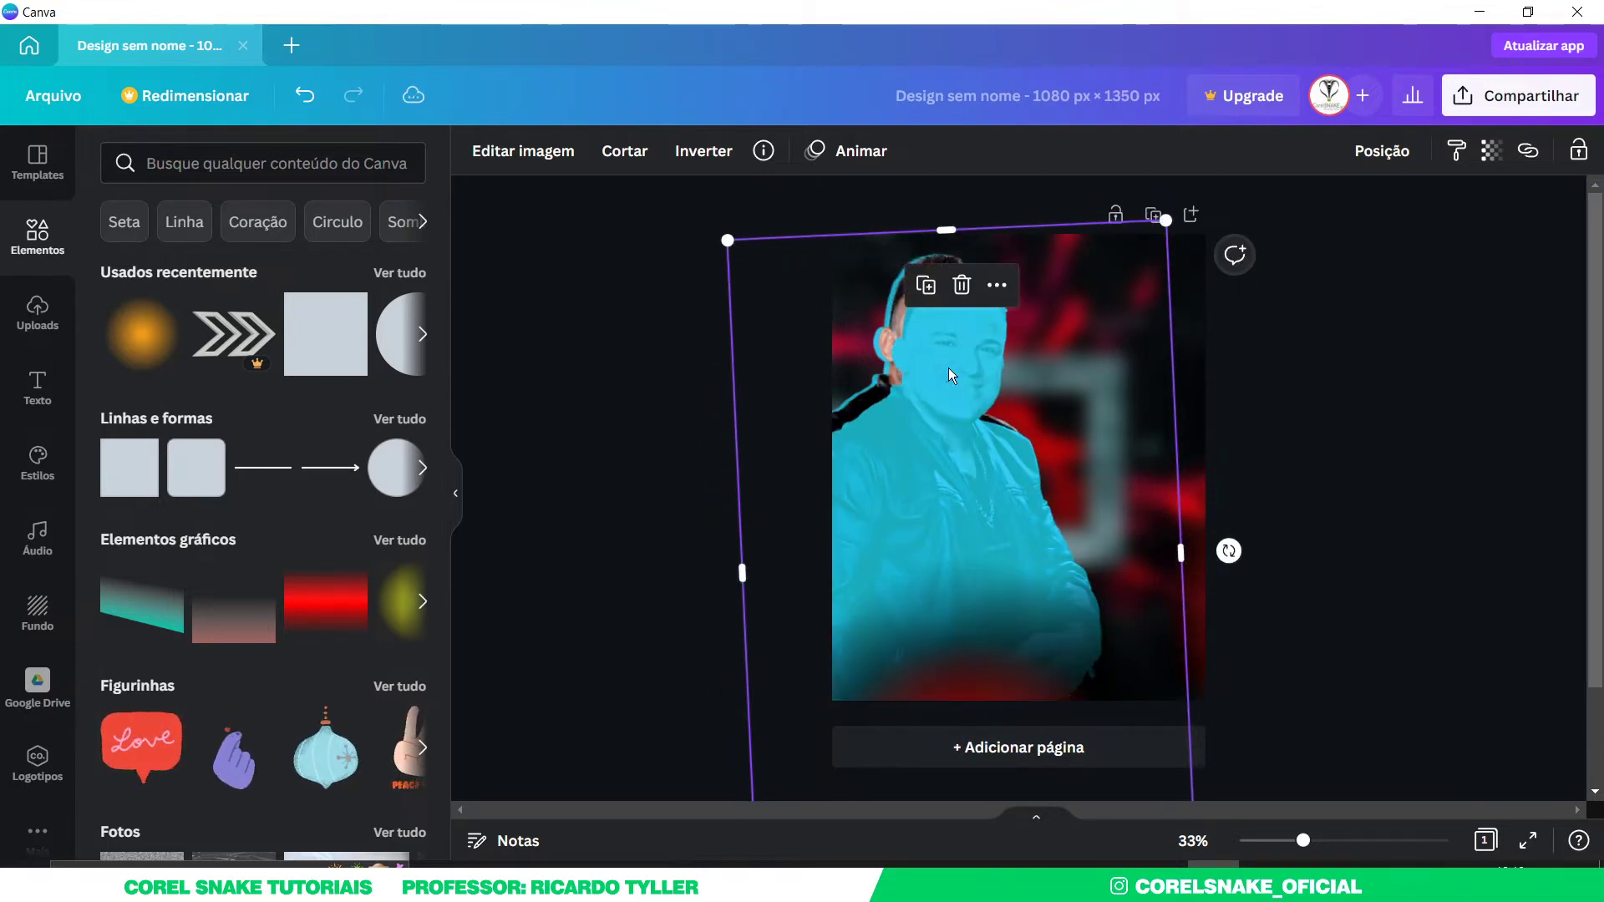
key(Escape)
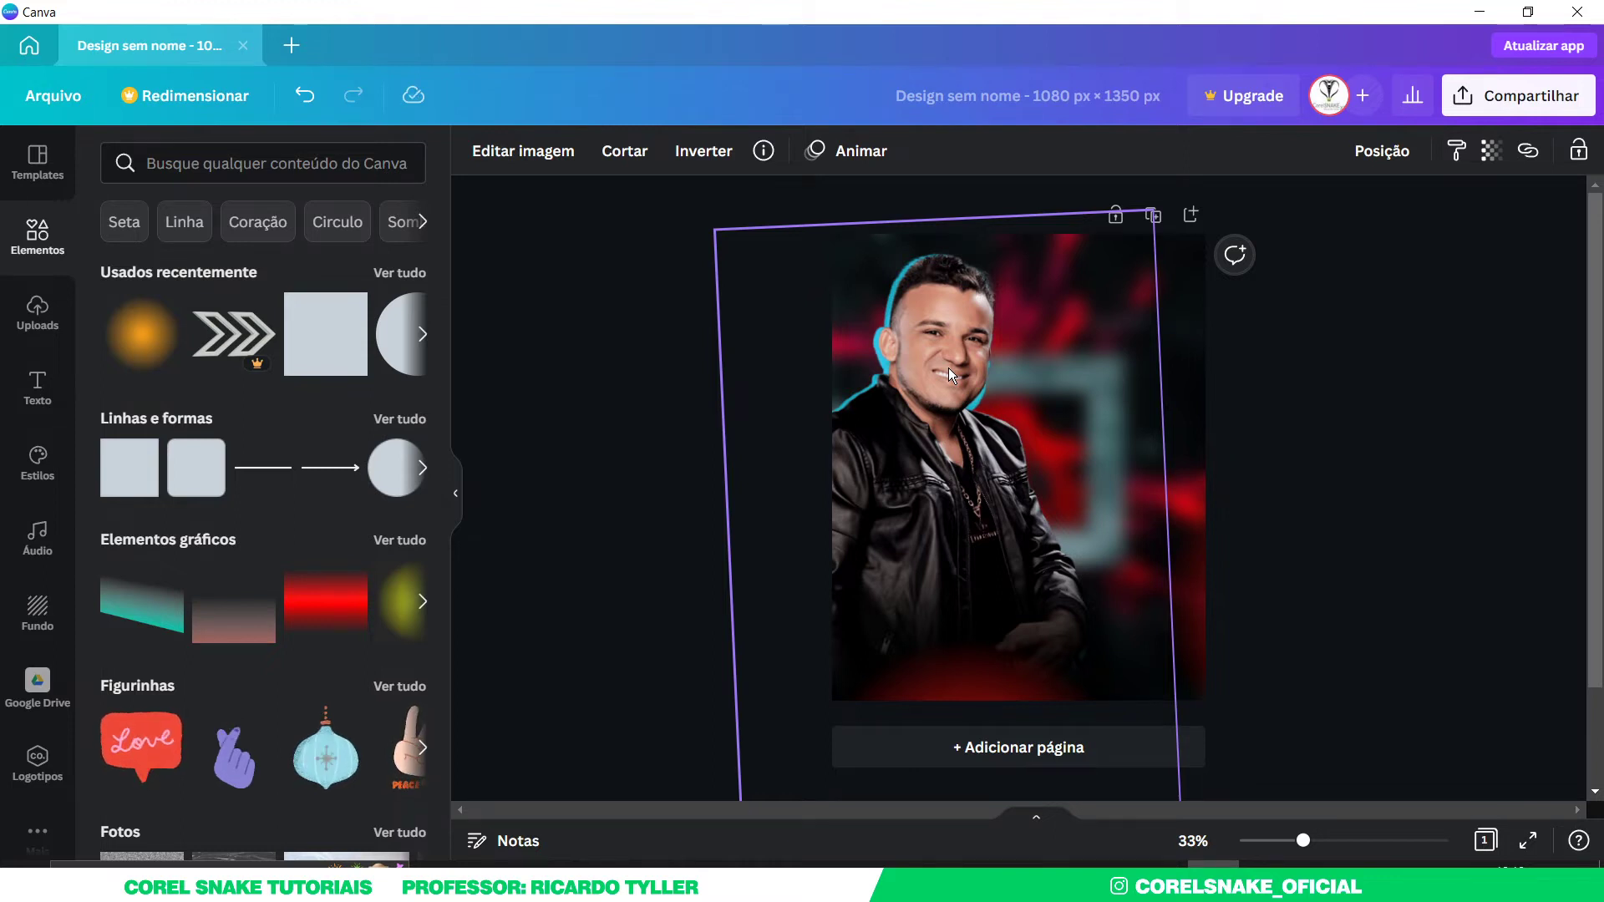
click(949, 368)
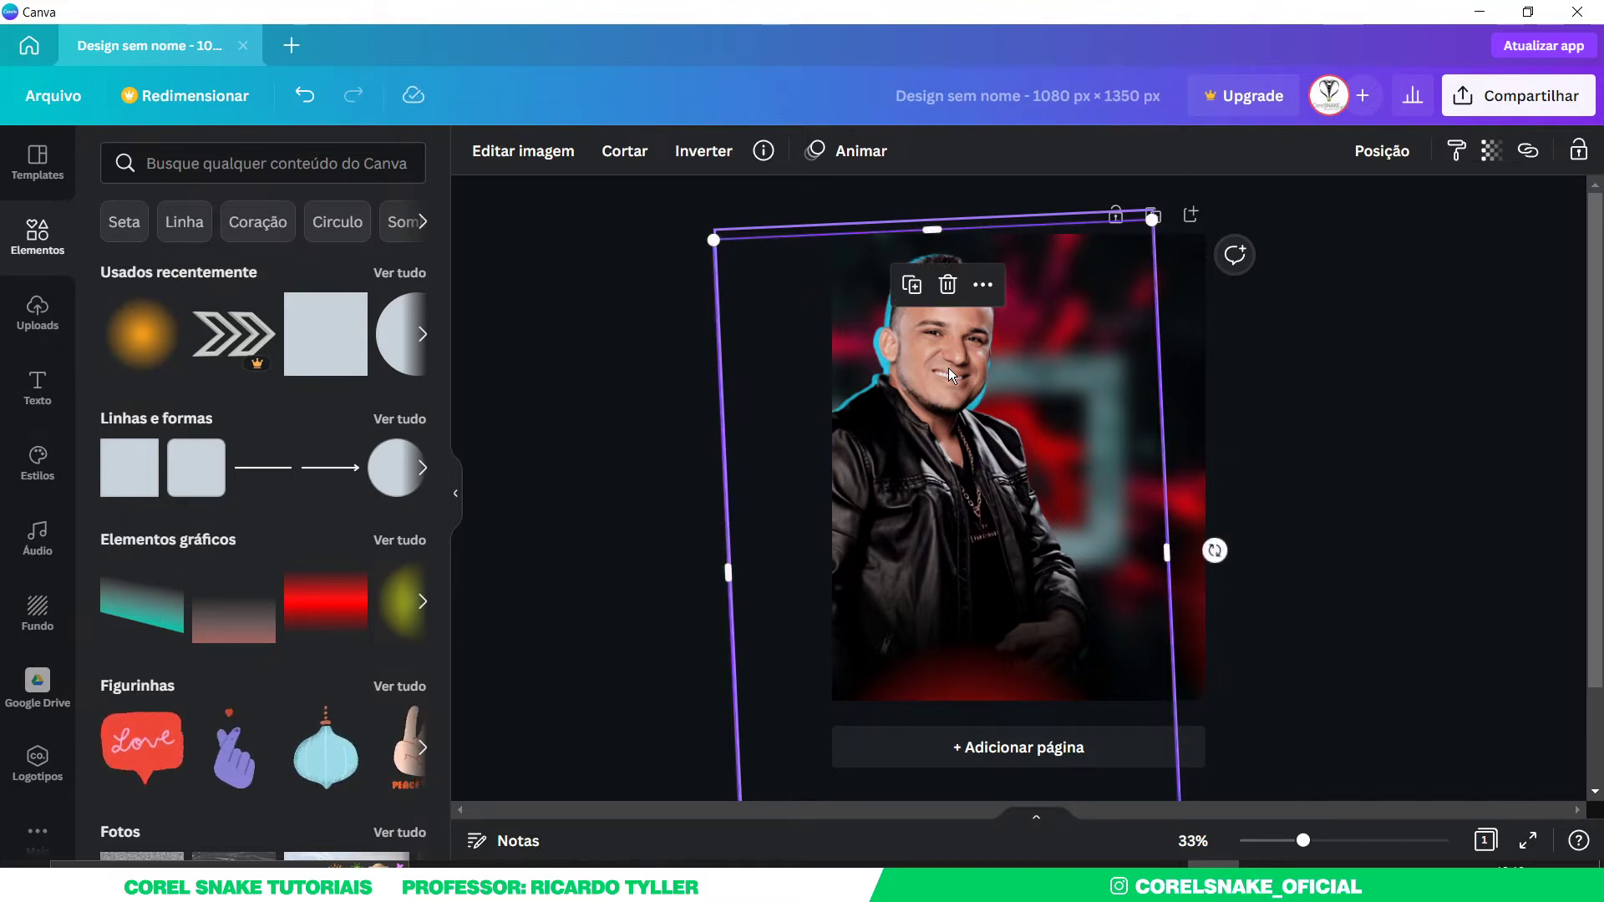
click(1235, 408)
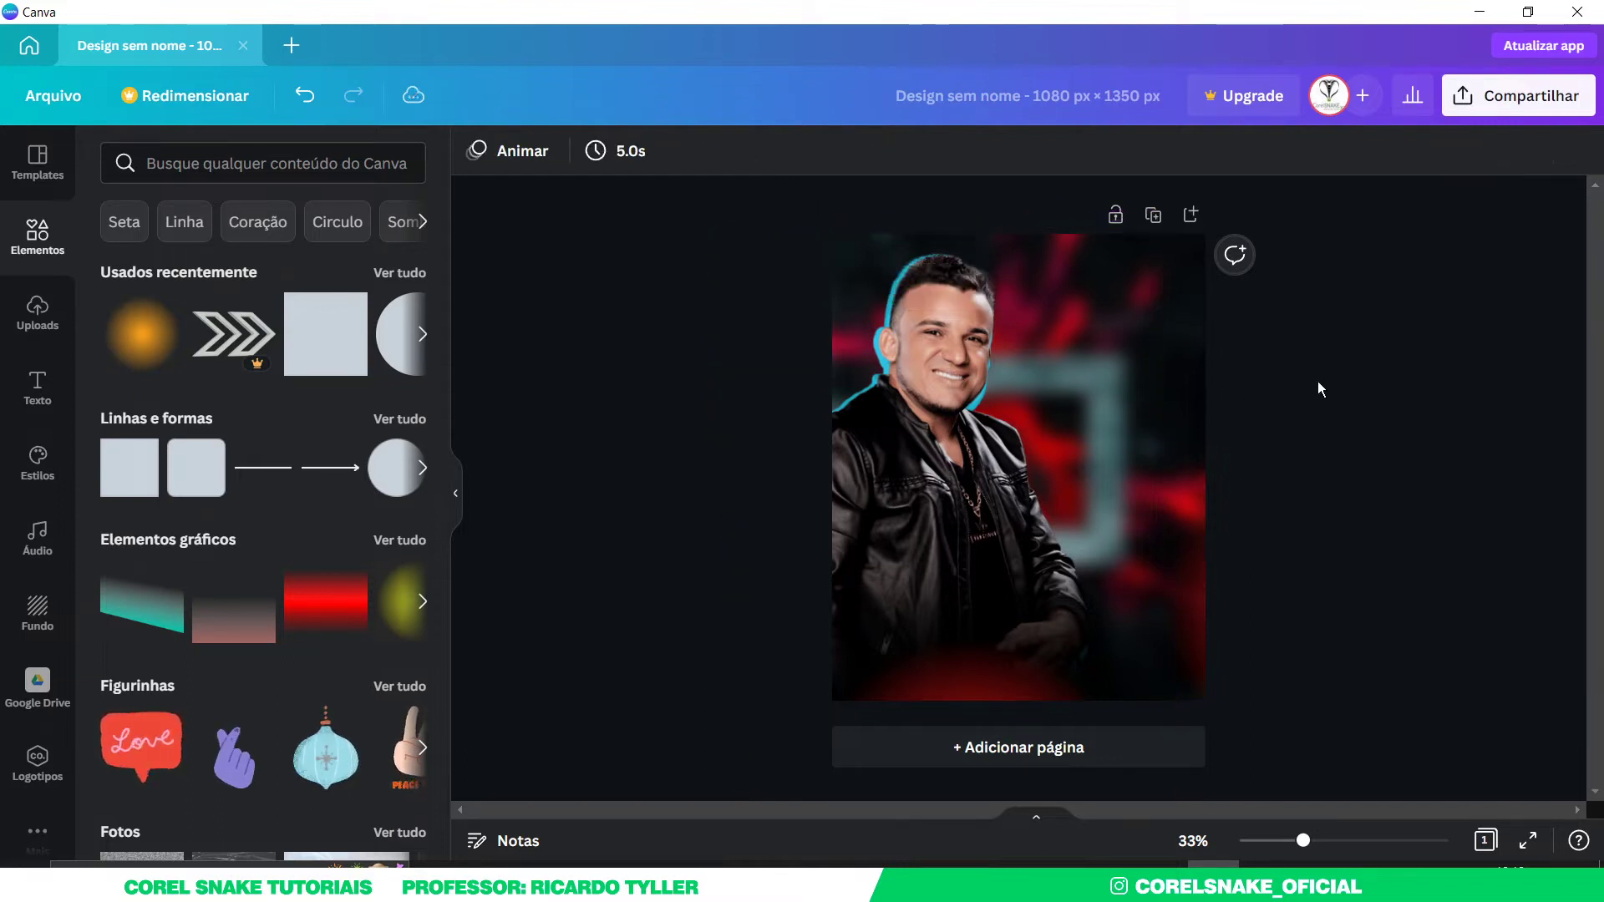
- Apply the Linóleo effect from the Pontilhado set to the original photo of the man
click(956, 321)
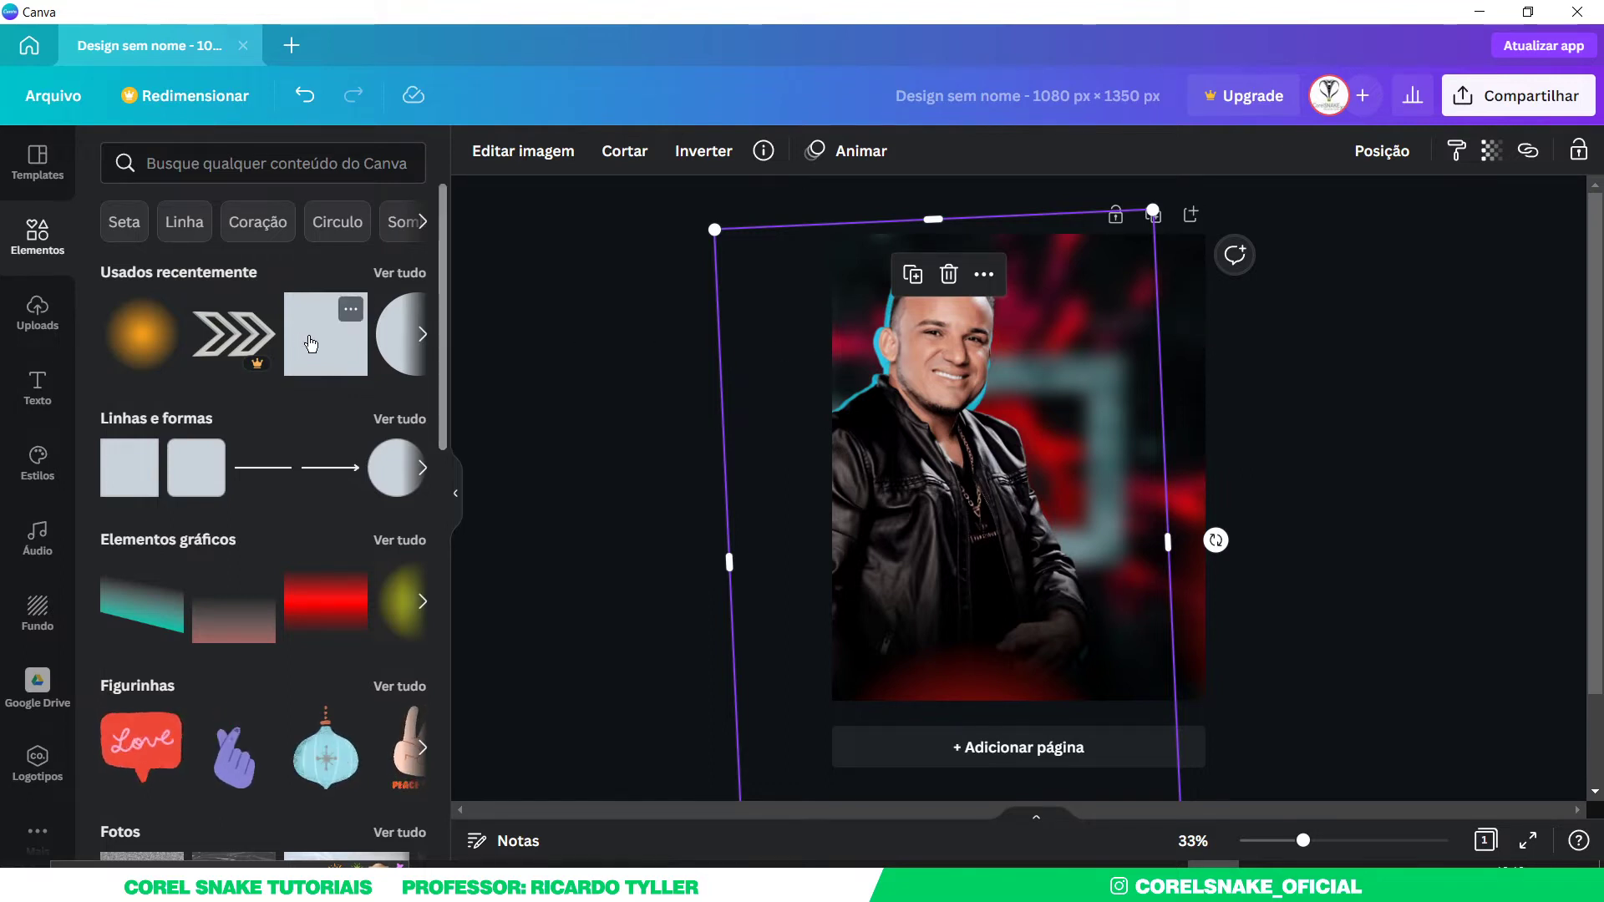
click(526, 151)
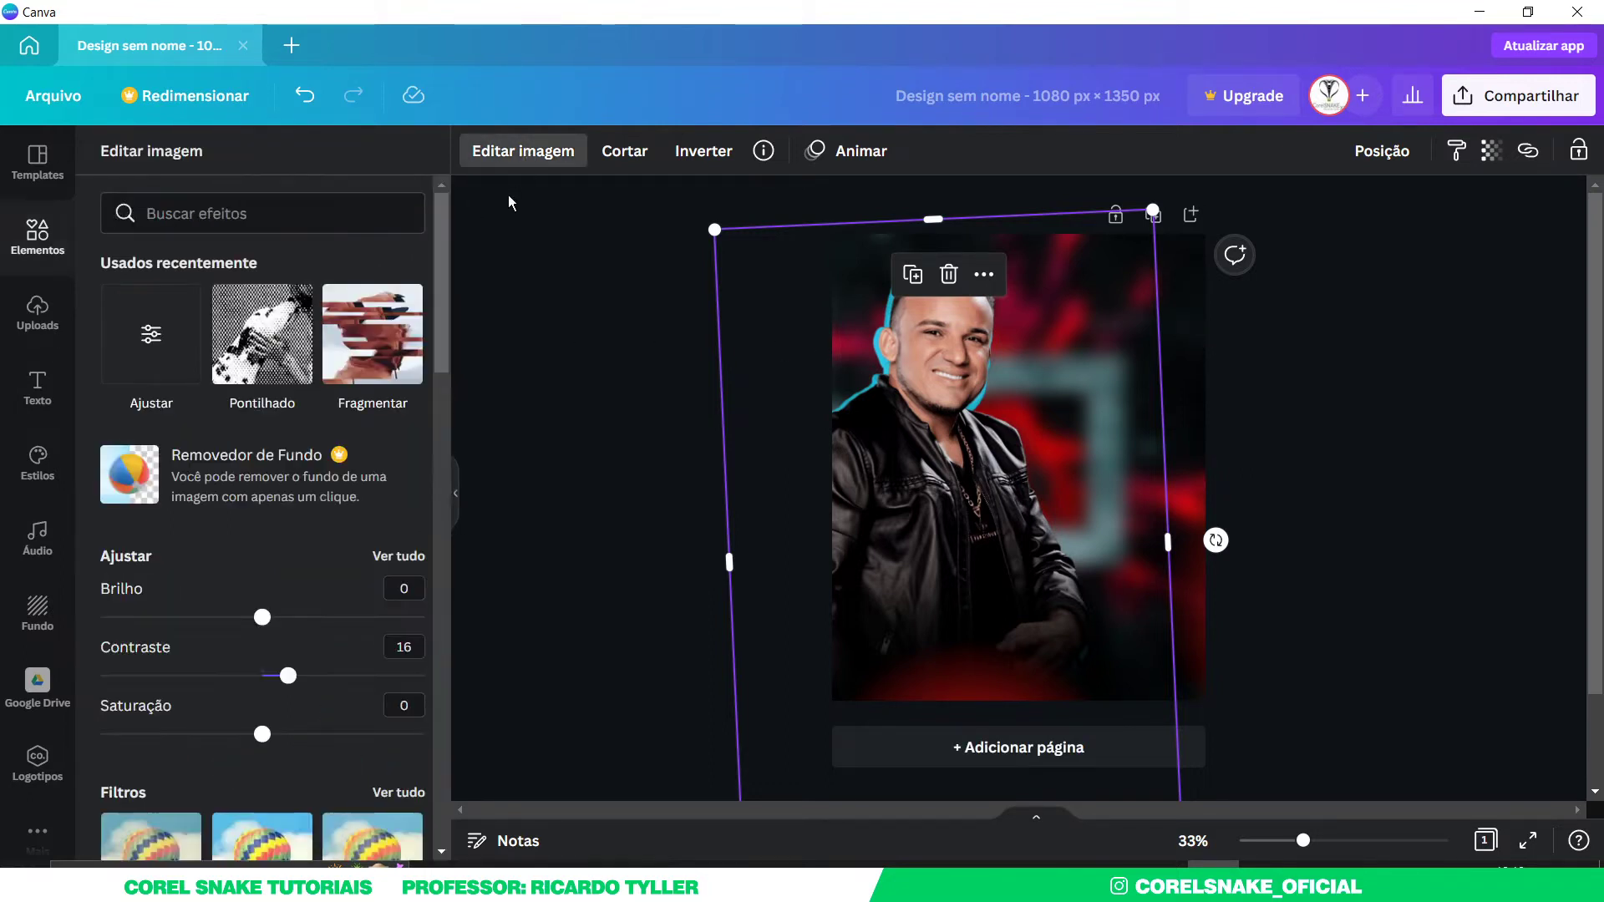
scroll(278, 489, down, 15)
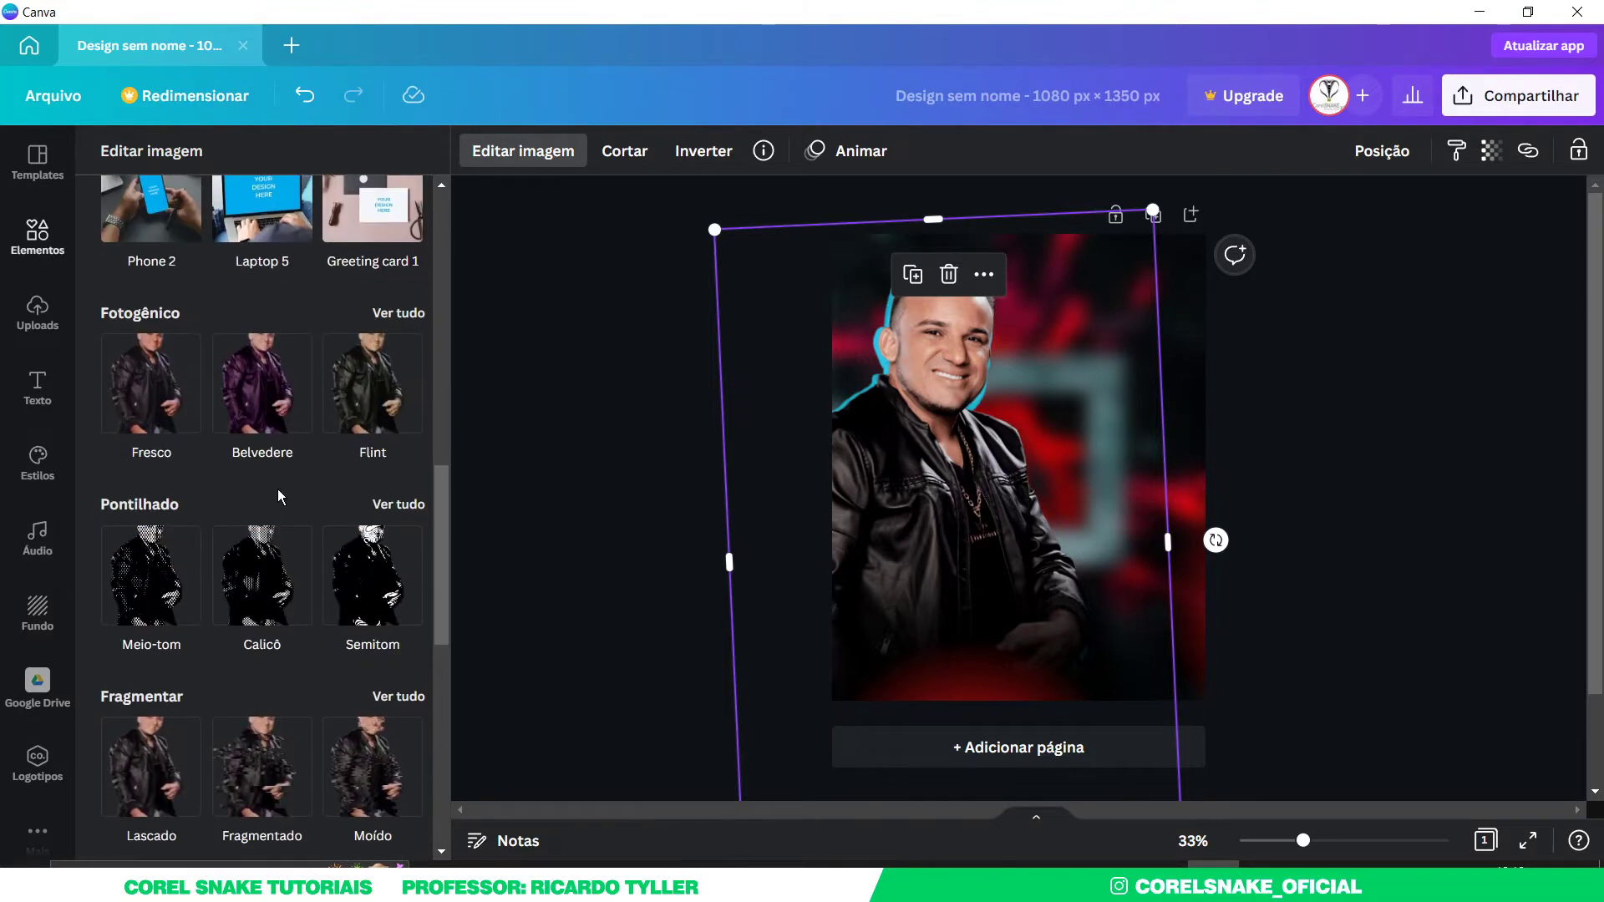
scroll(428, 594, up, 3)
scroll(428, 594, up, 3)
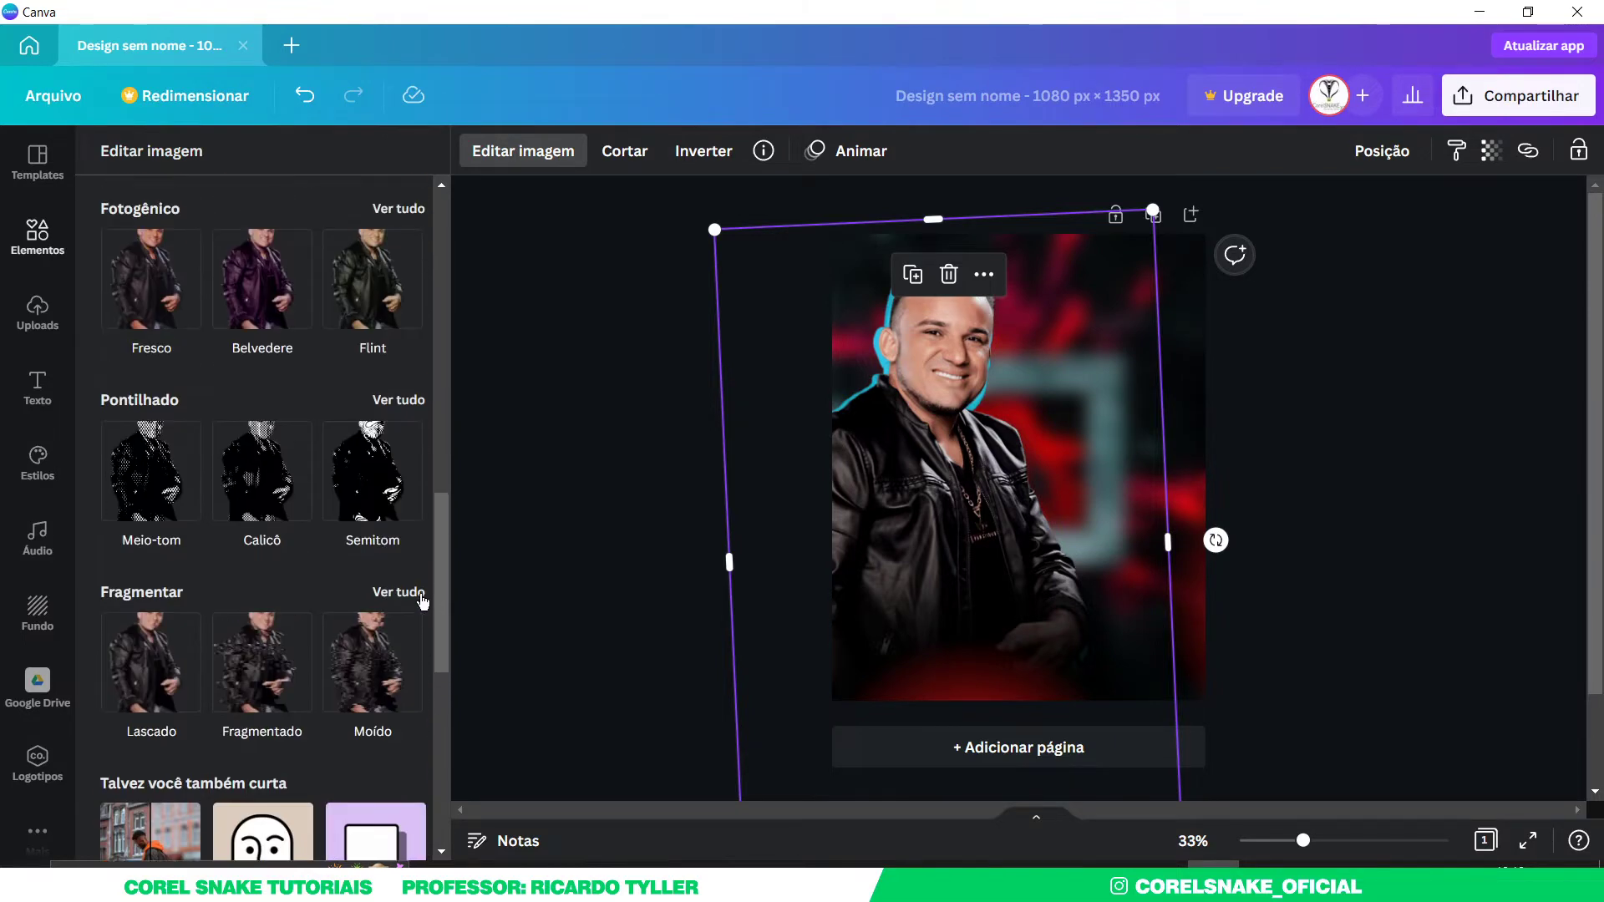
scroll(310, 573, down, 10)
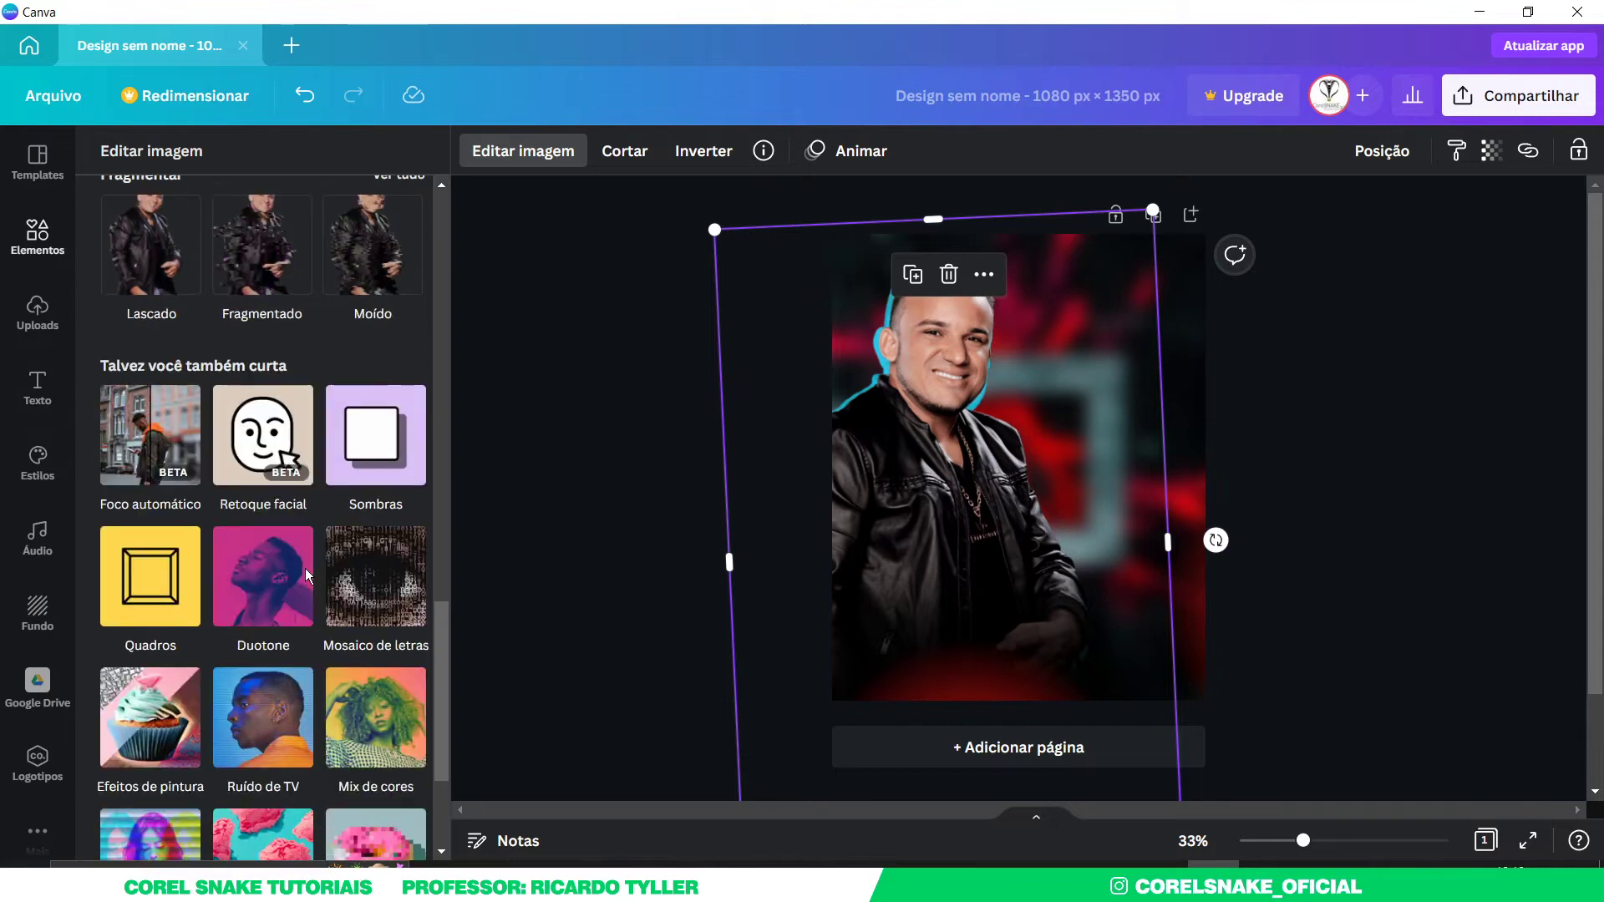
scroll(288, 424, up, 4)
scroll(289, 424, down, 3)
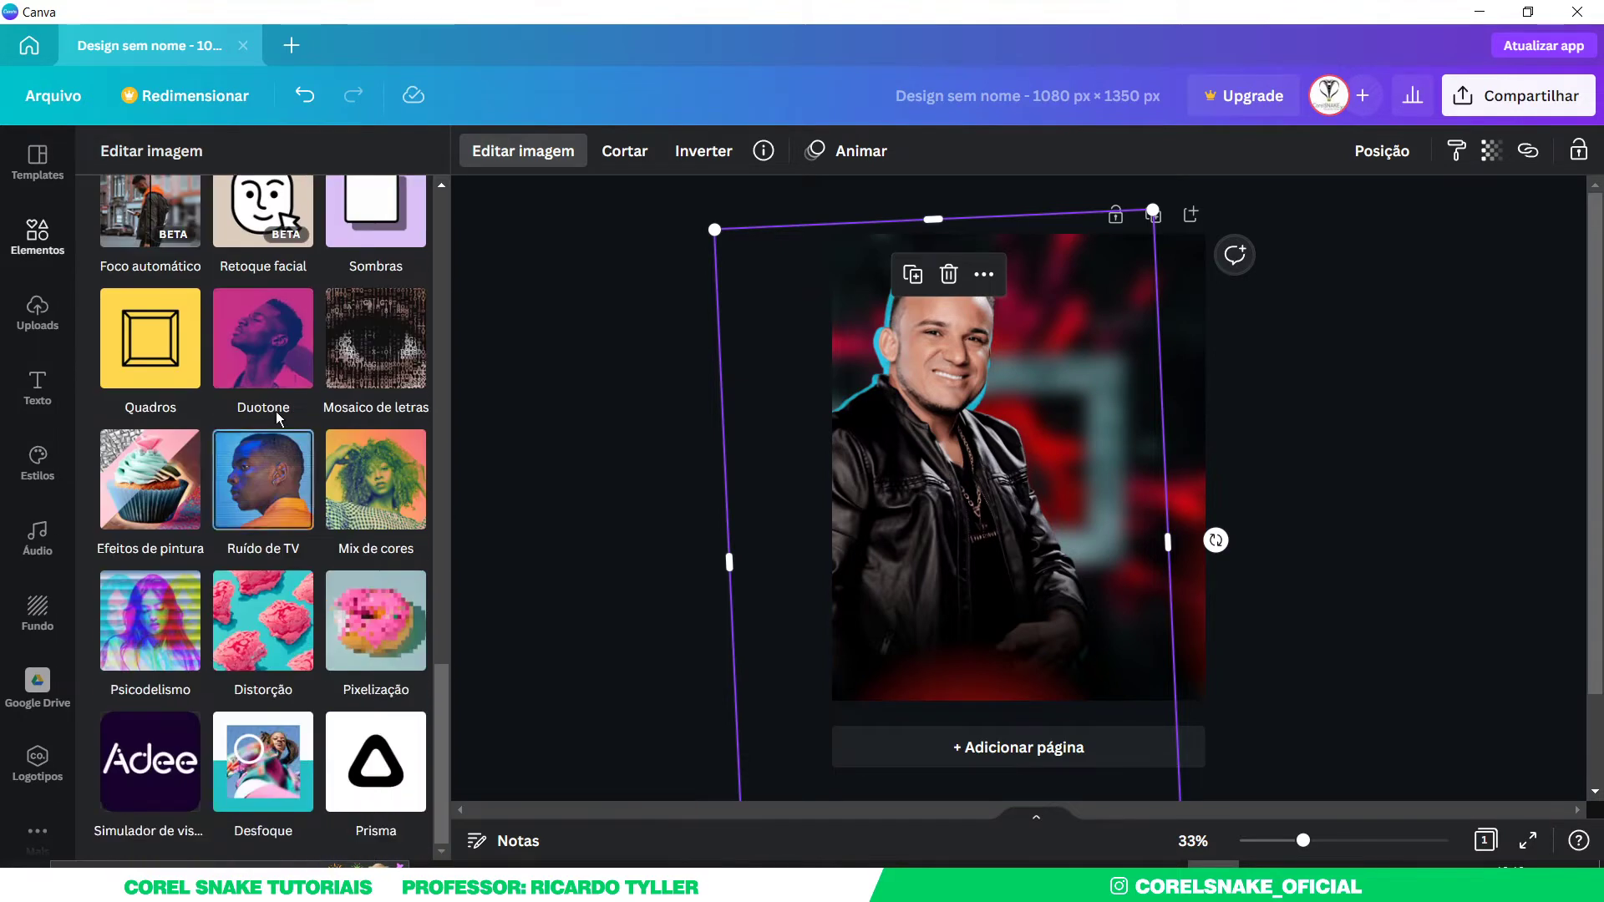
scroll(298, 673, up, 3)
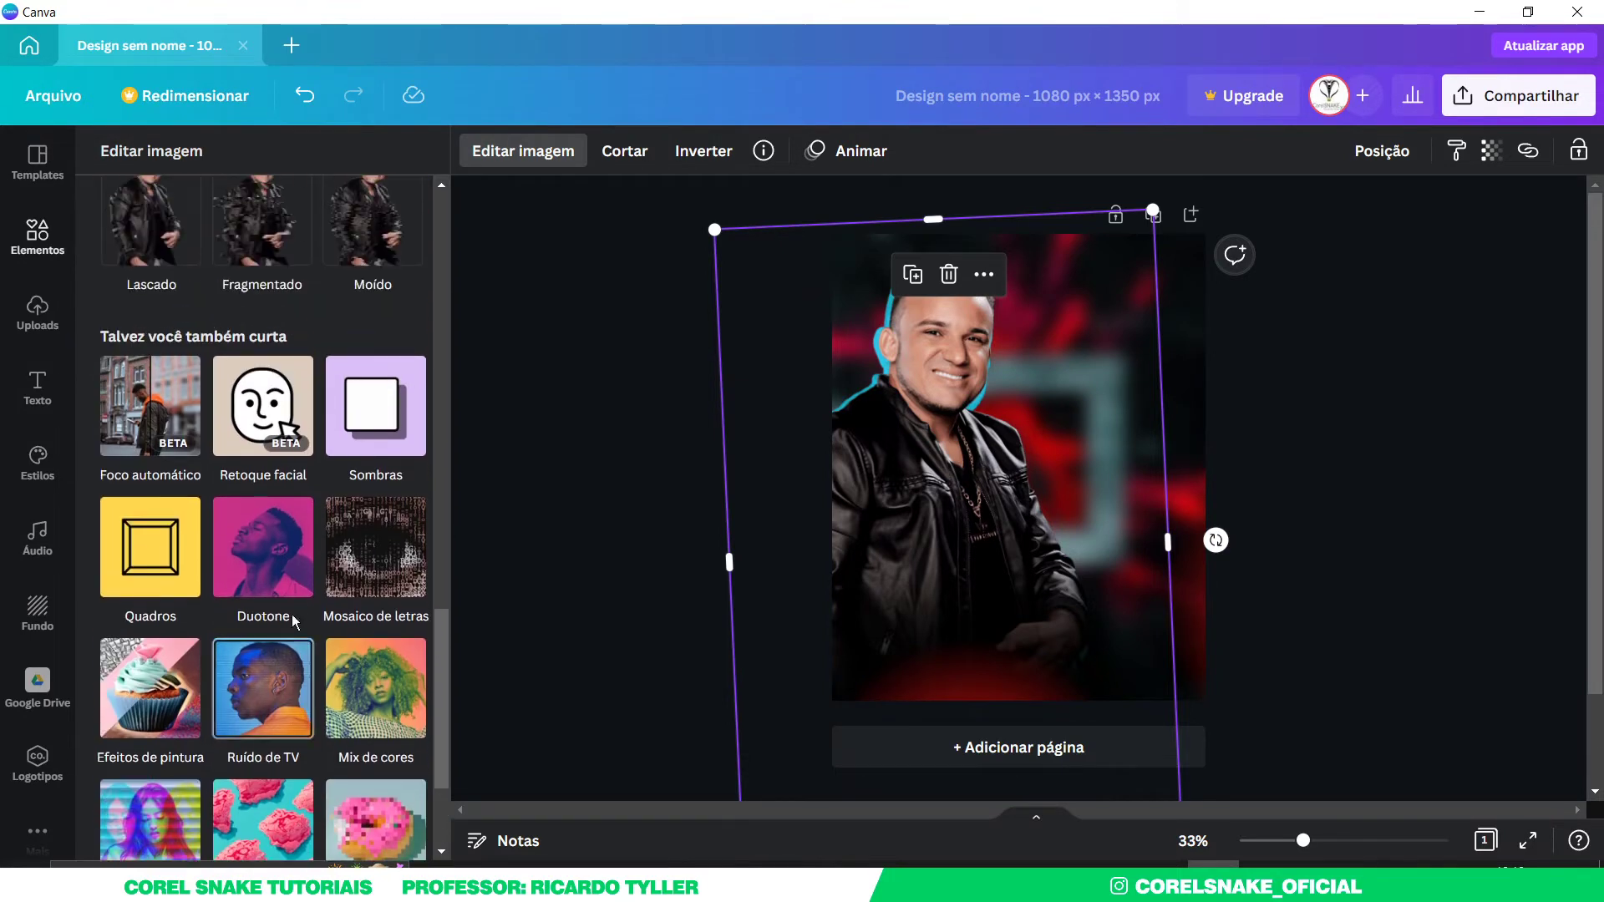
scroll(288, 518, up, 6)
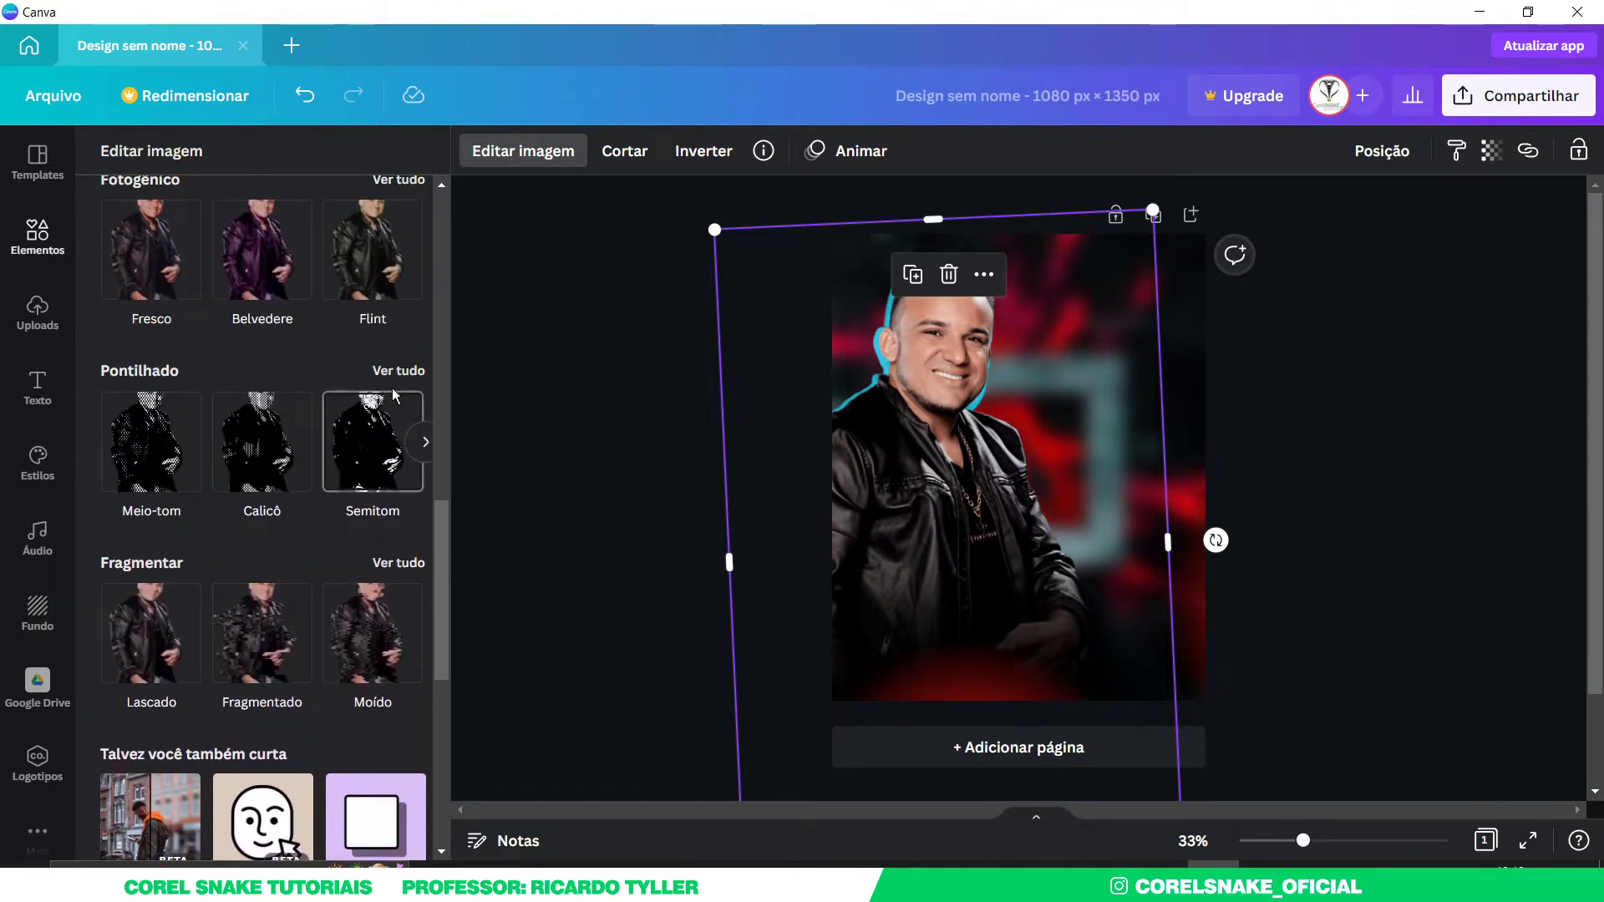
click(408, 371)
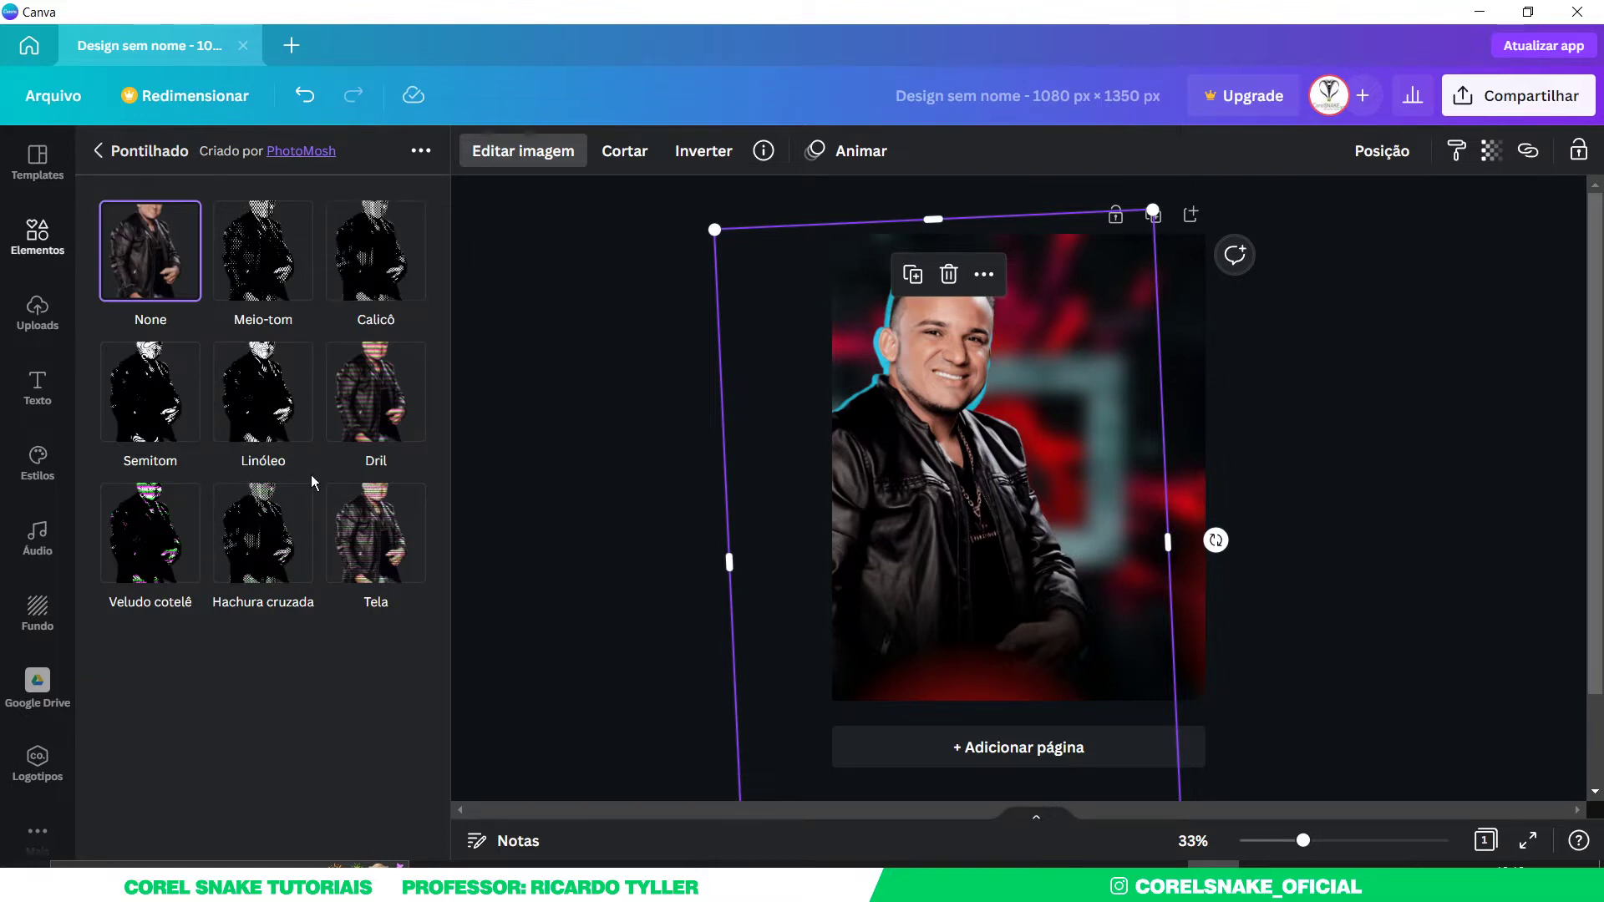
click(269, 396)
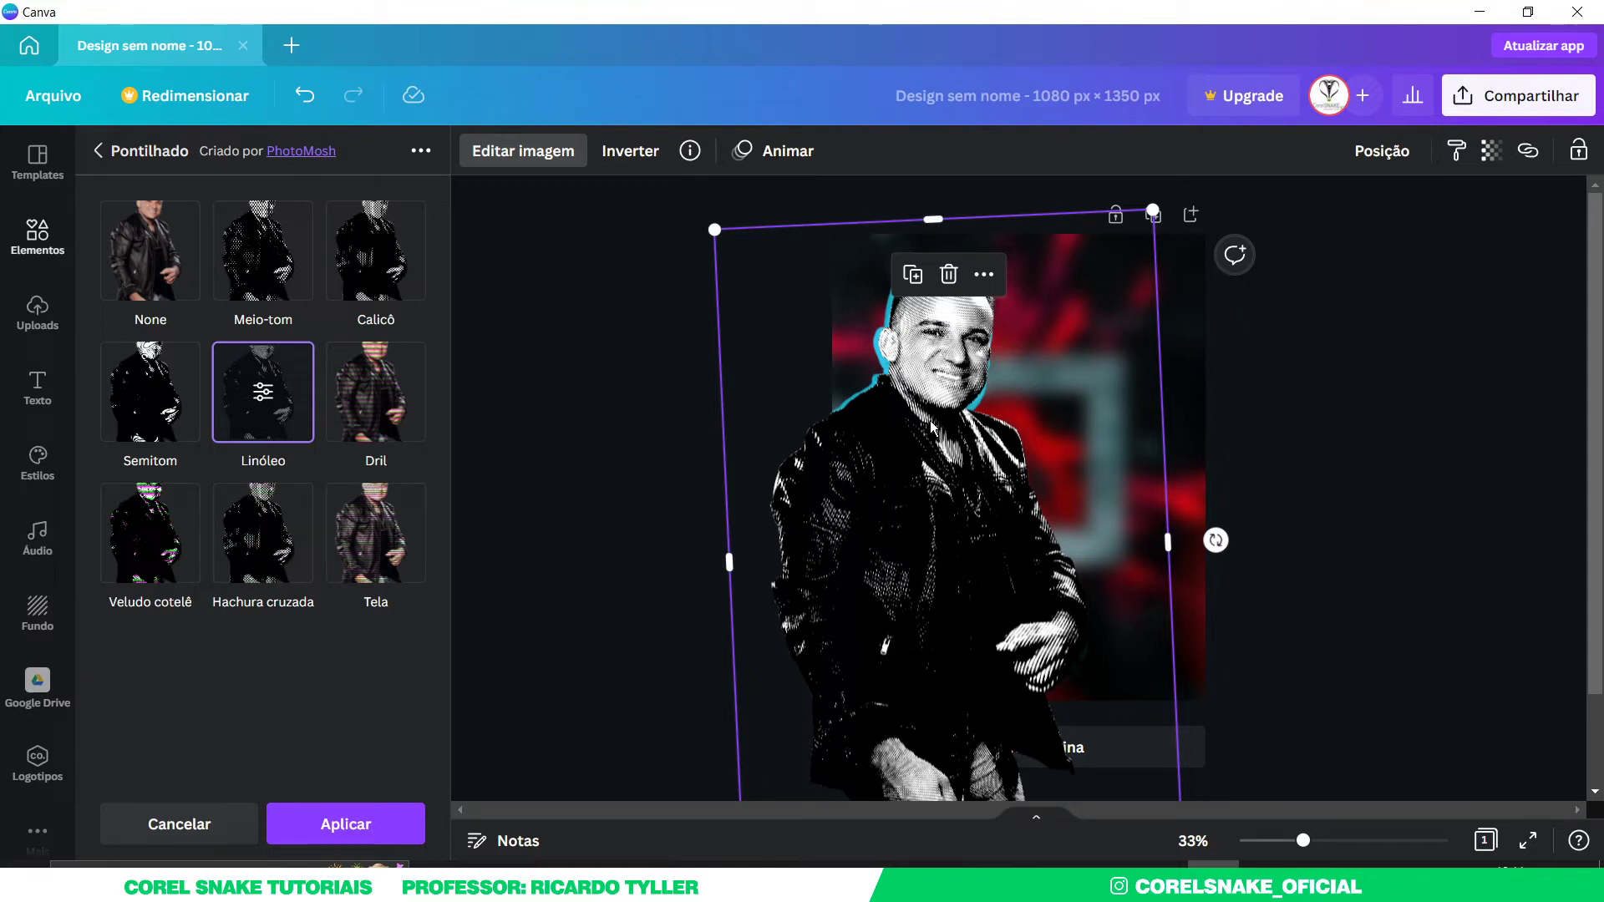
click(672, 451)
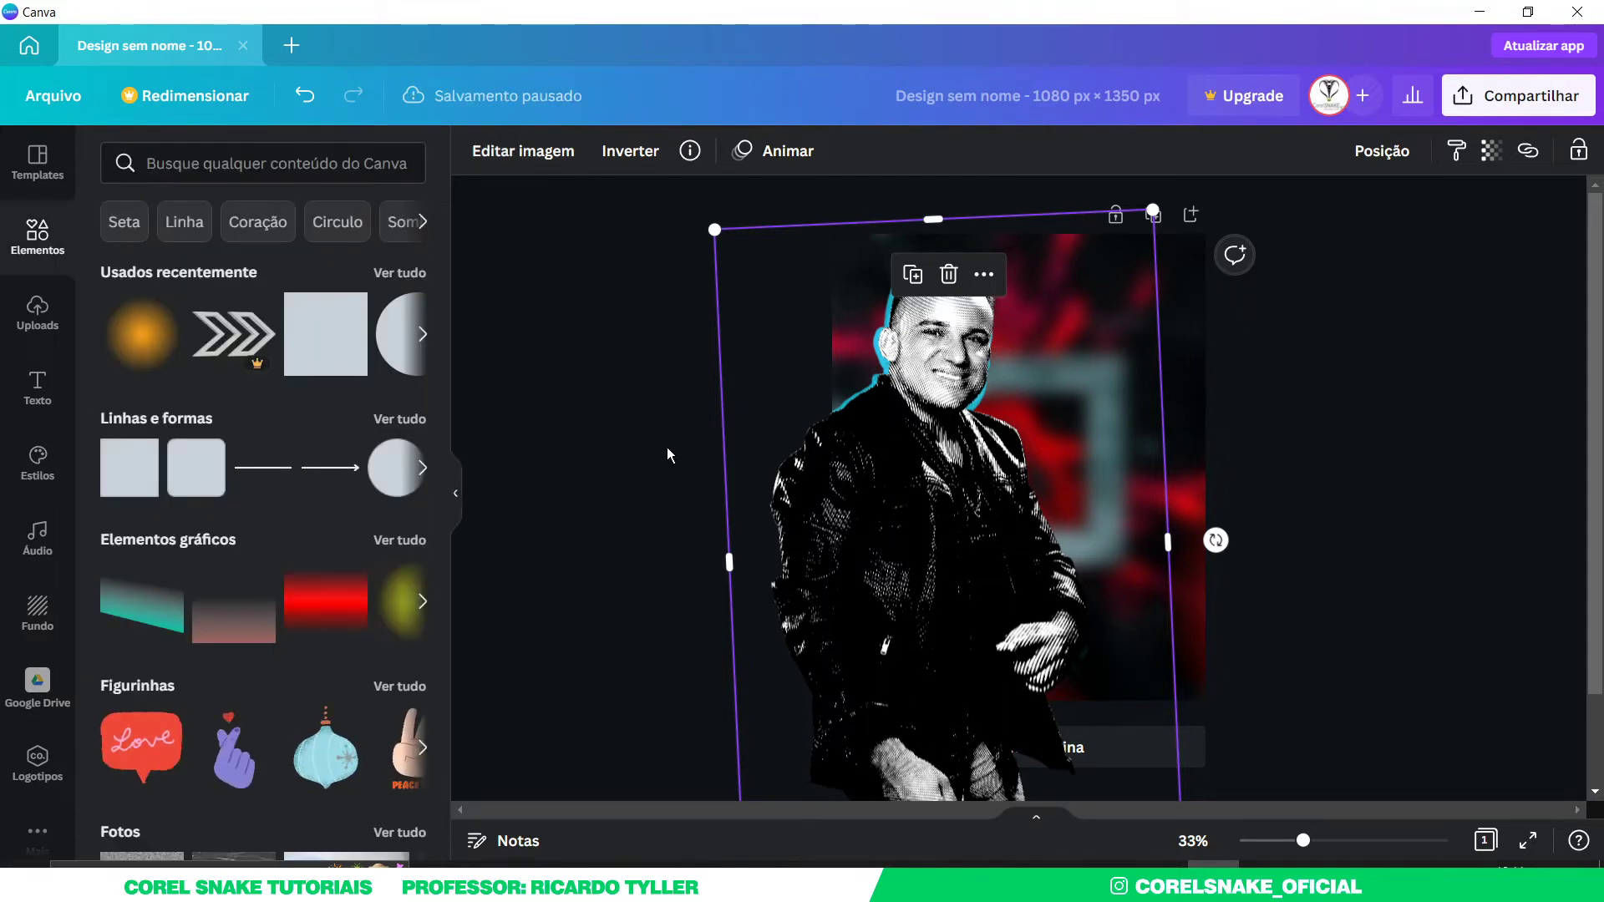
- Try to move the Linóleo-styled photo back one layer, and deselect it
click(764, 447)
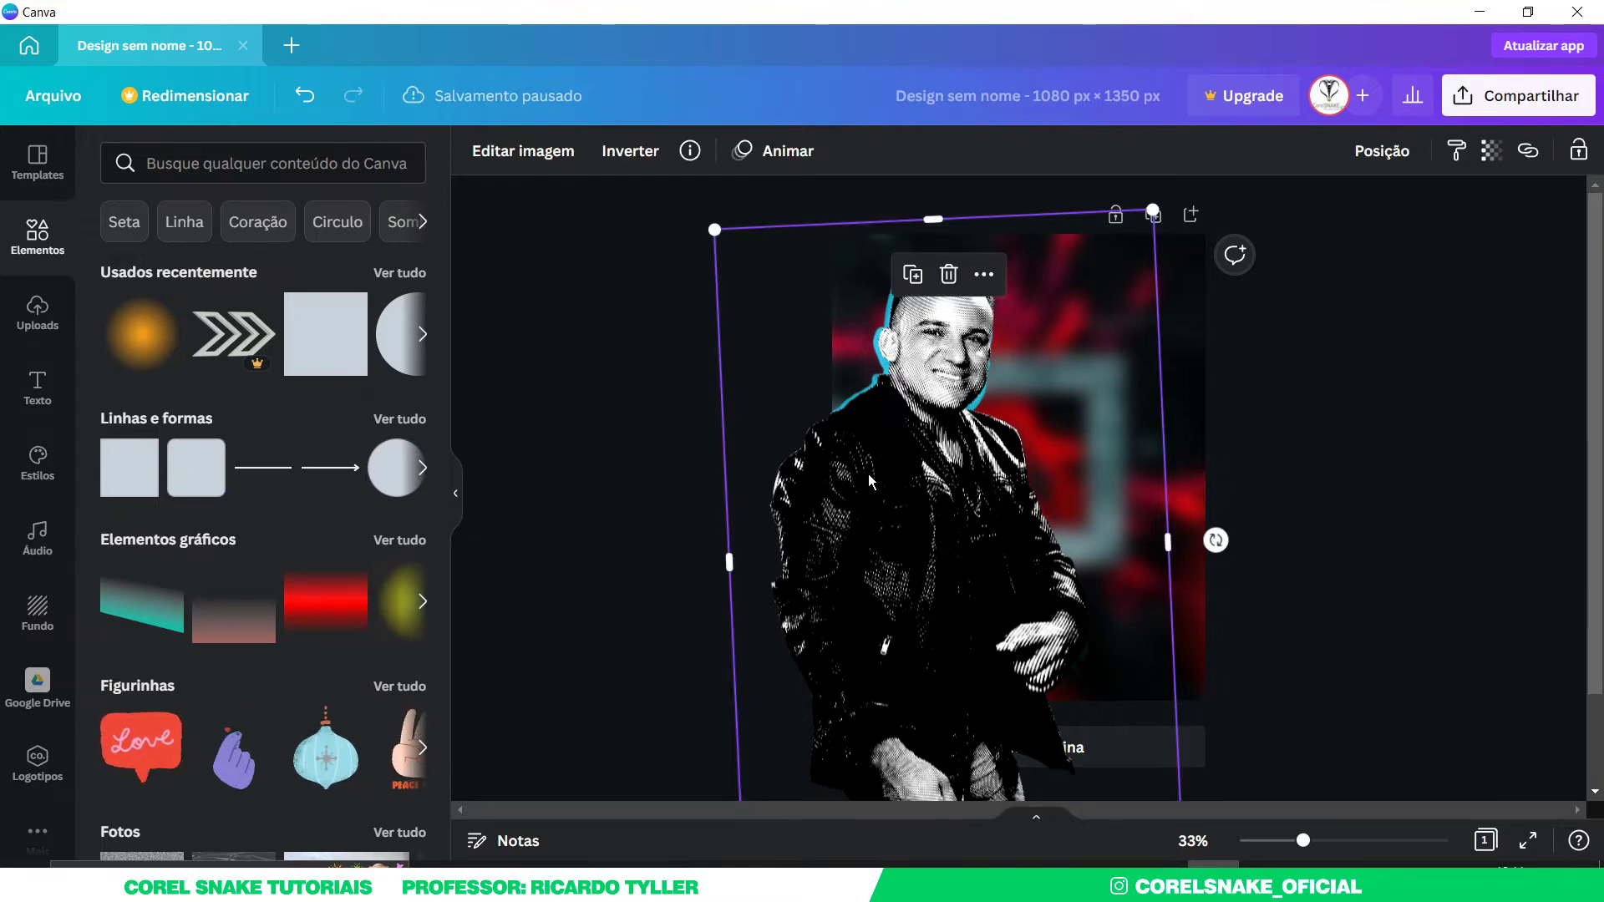
click(1382, 152)
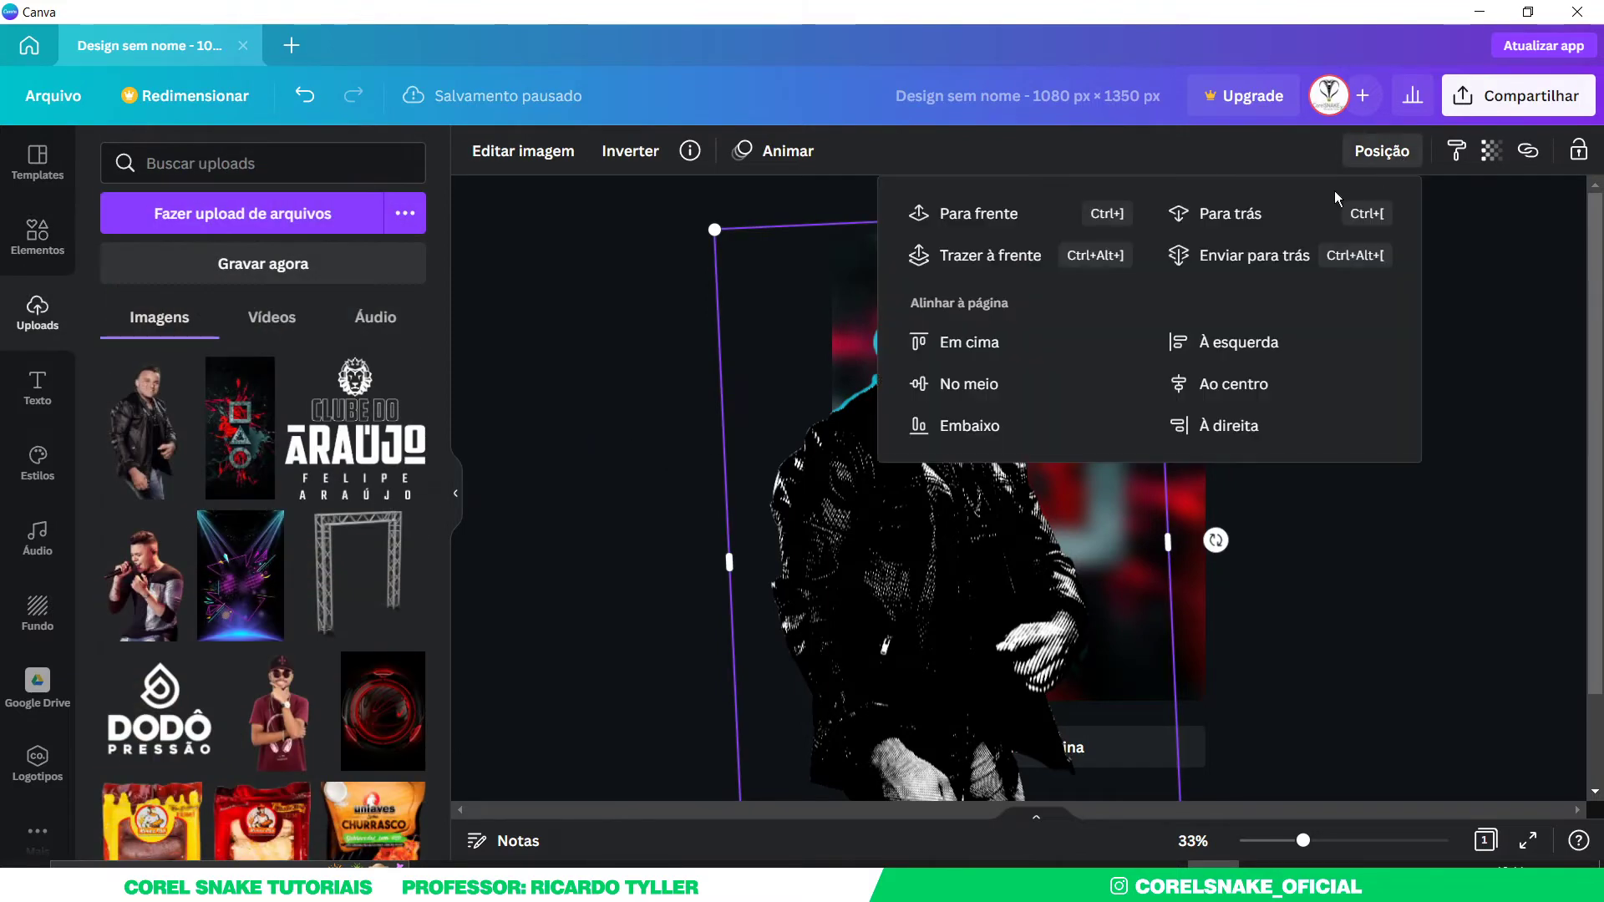
click(1274, 224)
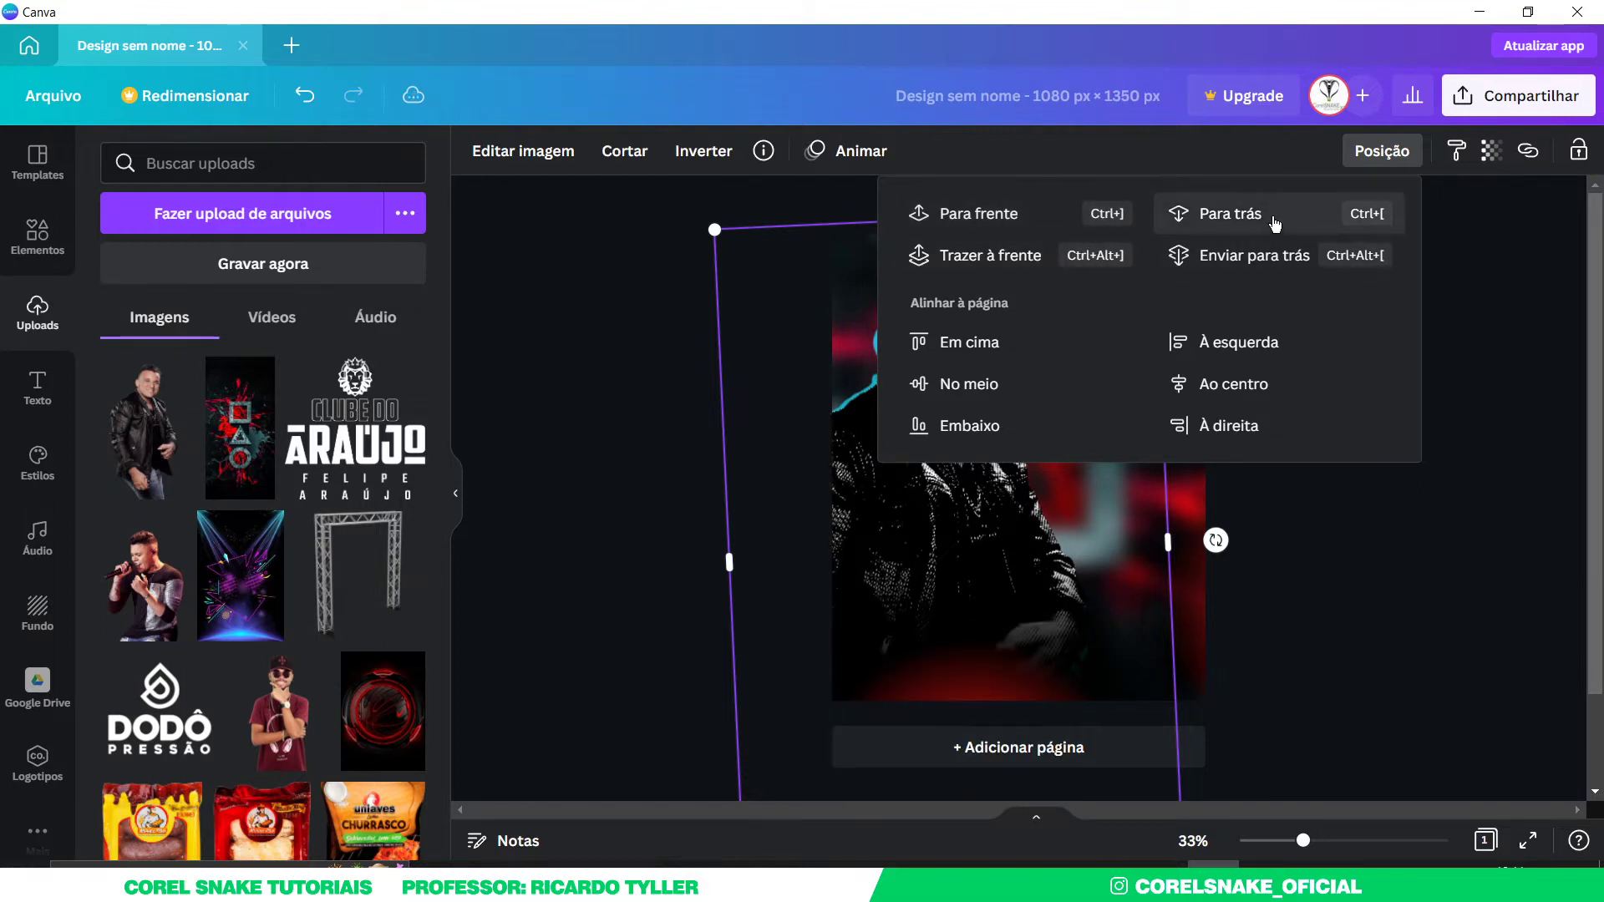
key(Escape)
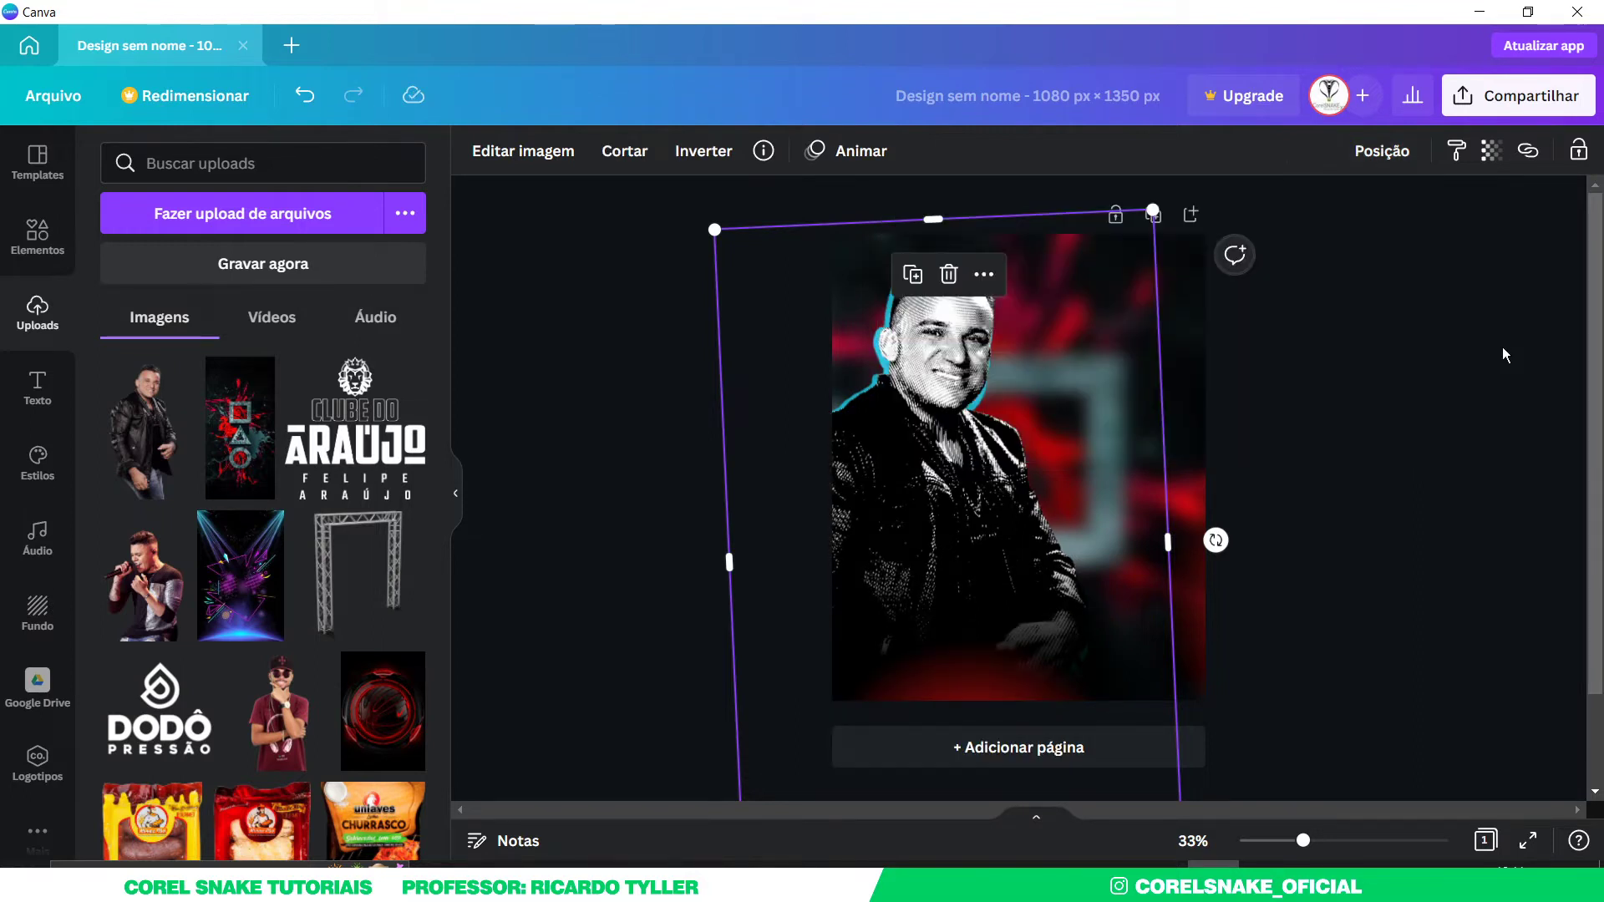
click(615, 354)
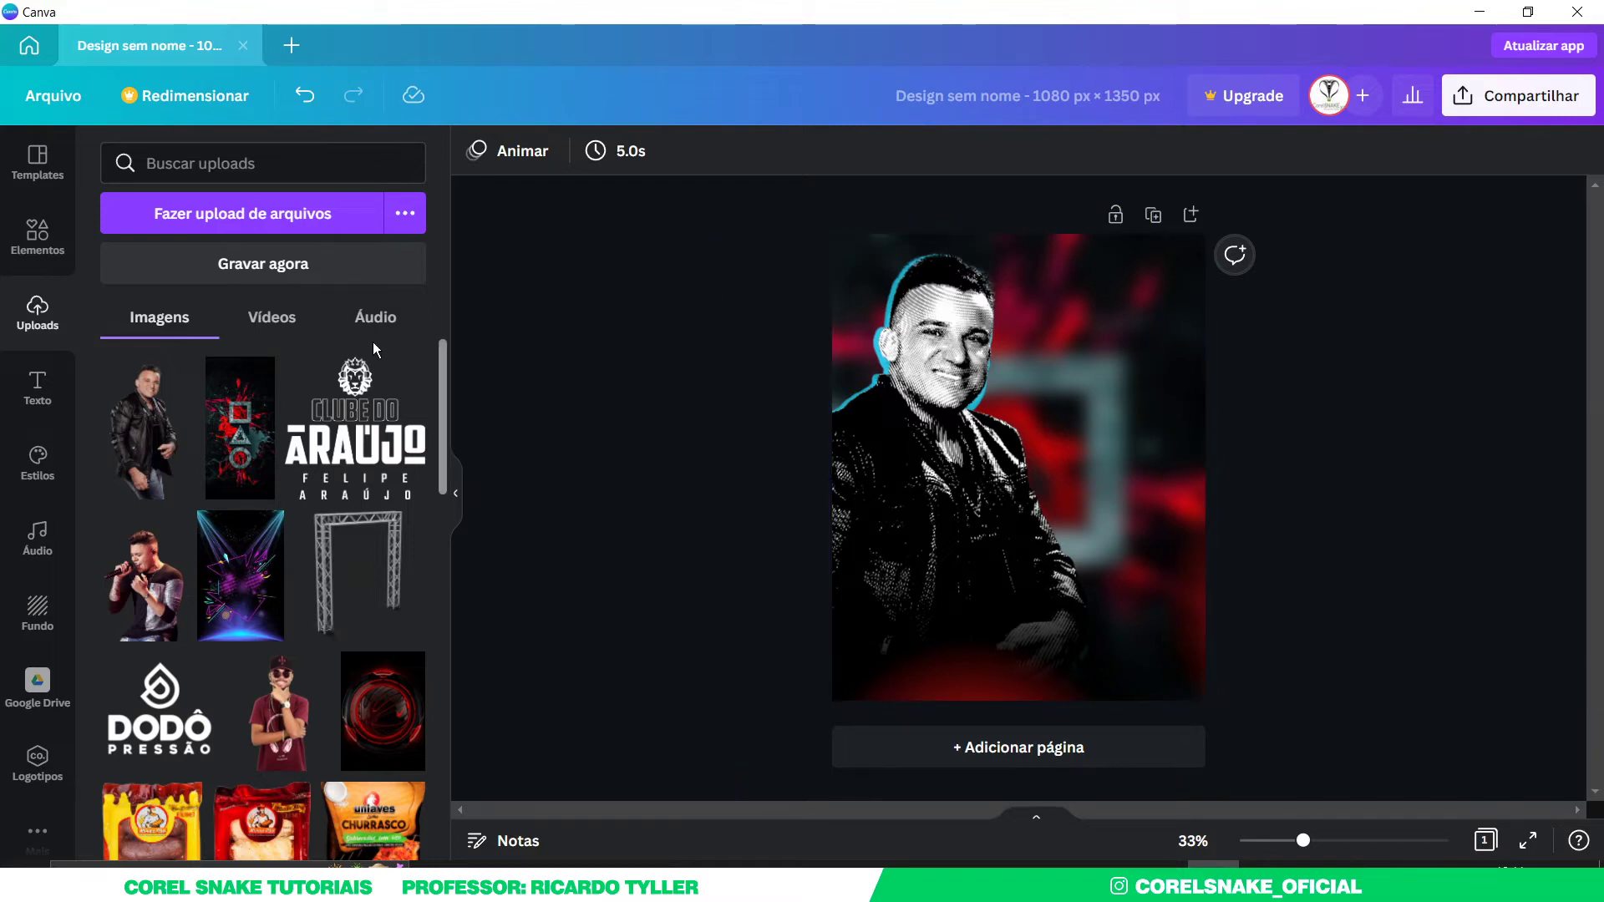
- Insert the recently used GAME ON glitch text style and replace its wording with AGENDA, split over two lines as AGE / NDA
click(44, 391)
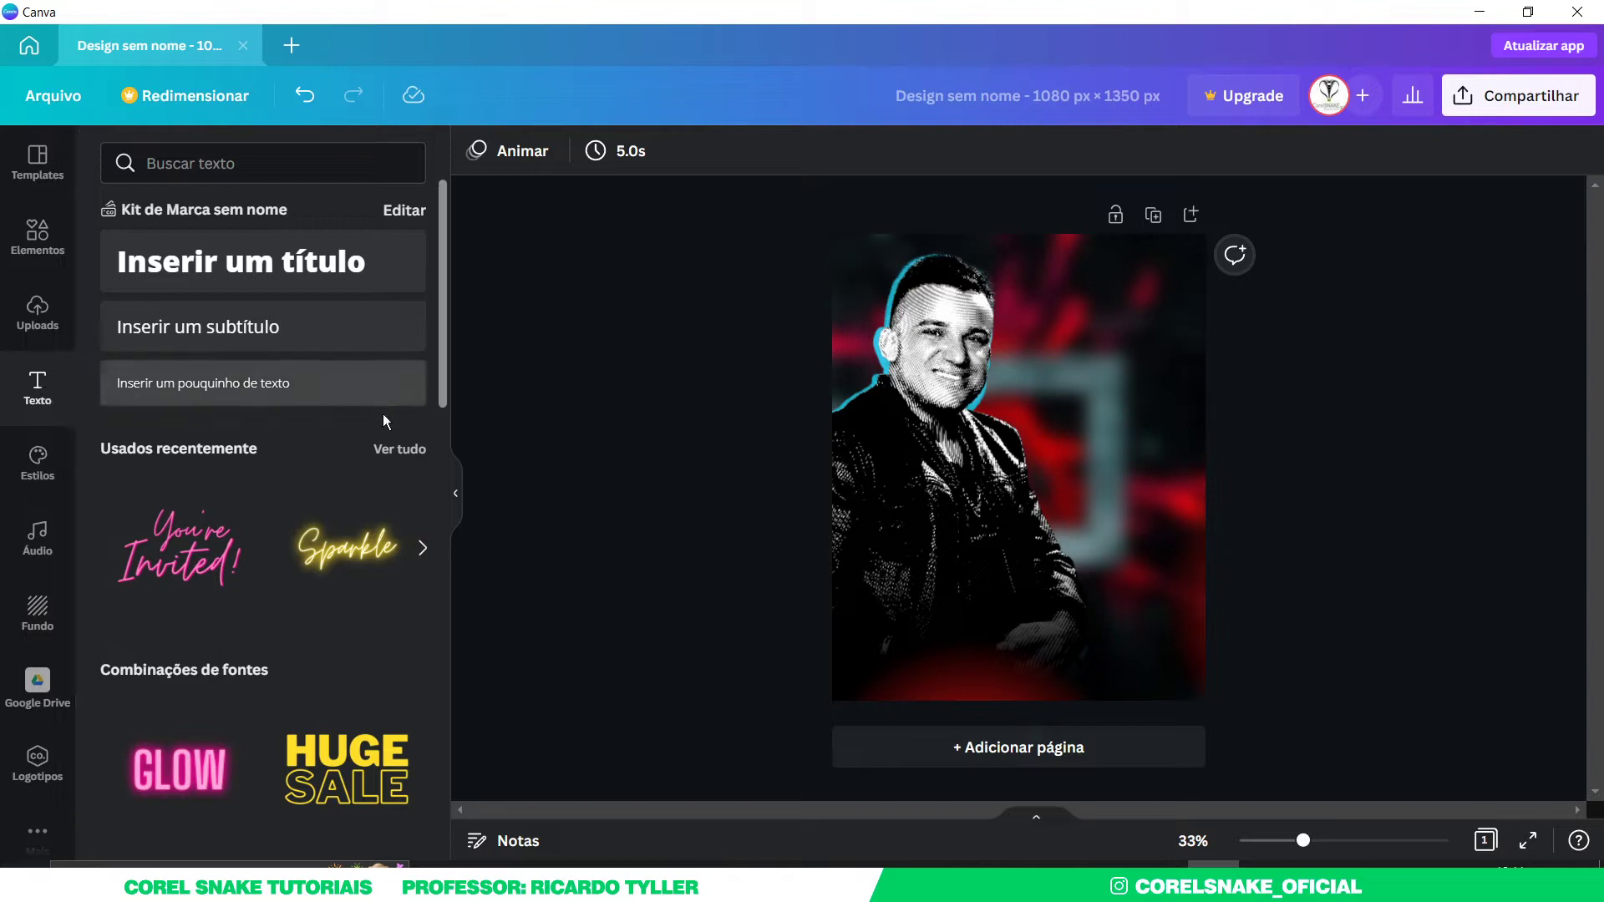
click(398, 449)
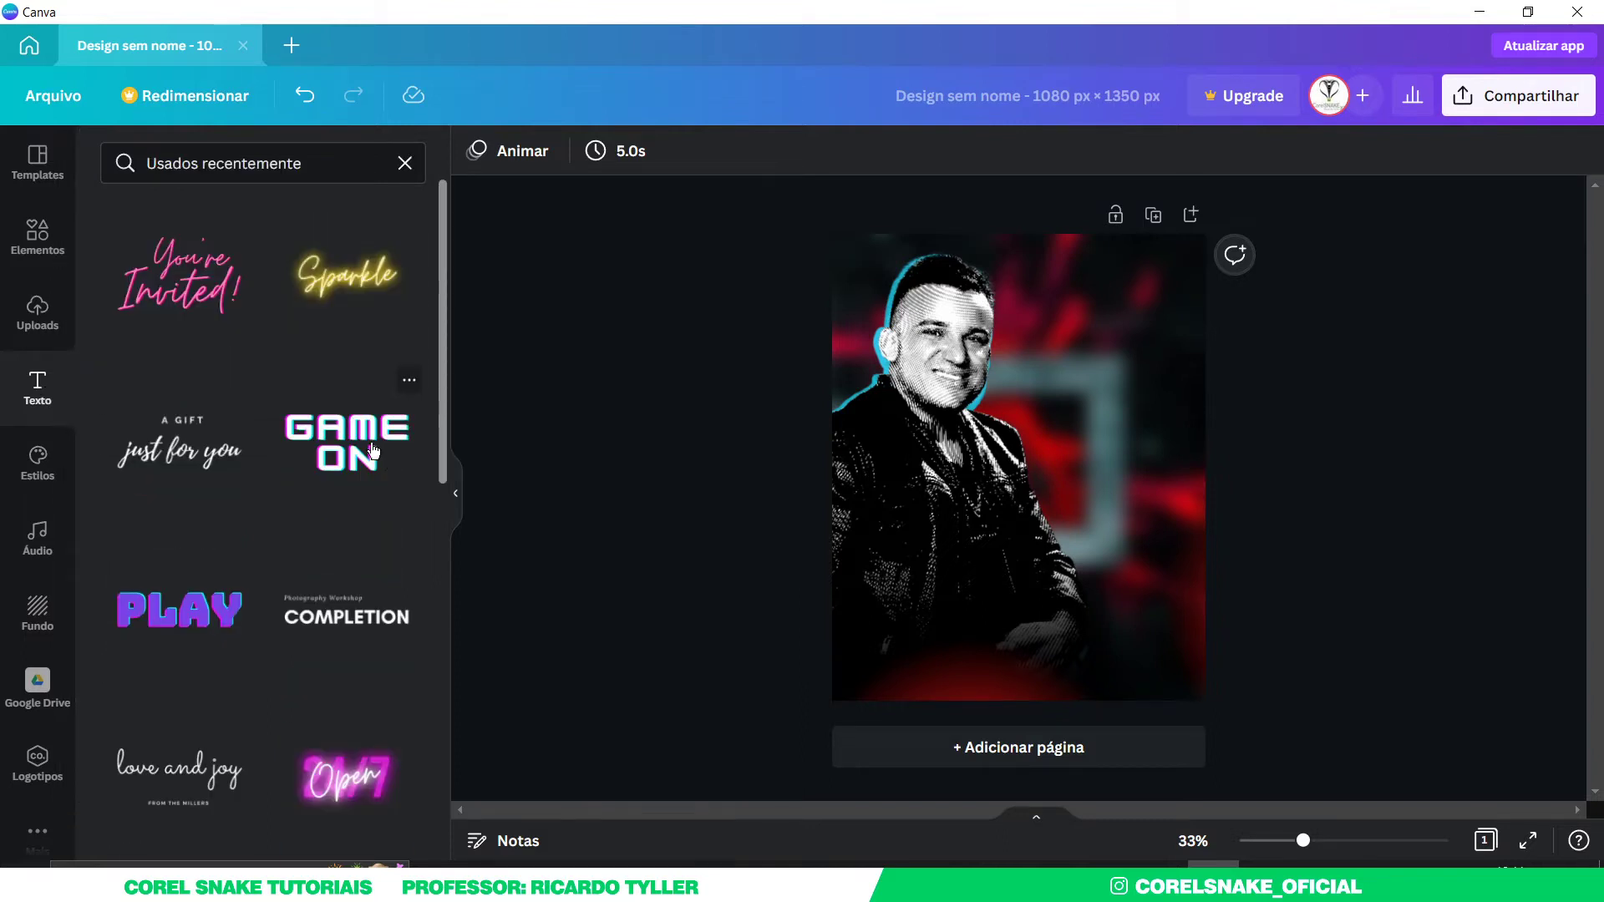
click(348, 436)
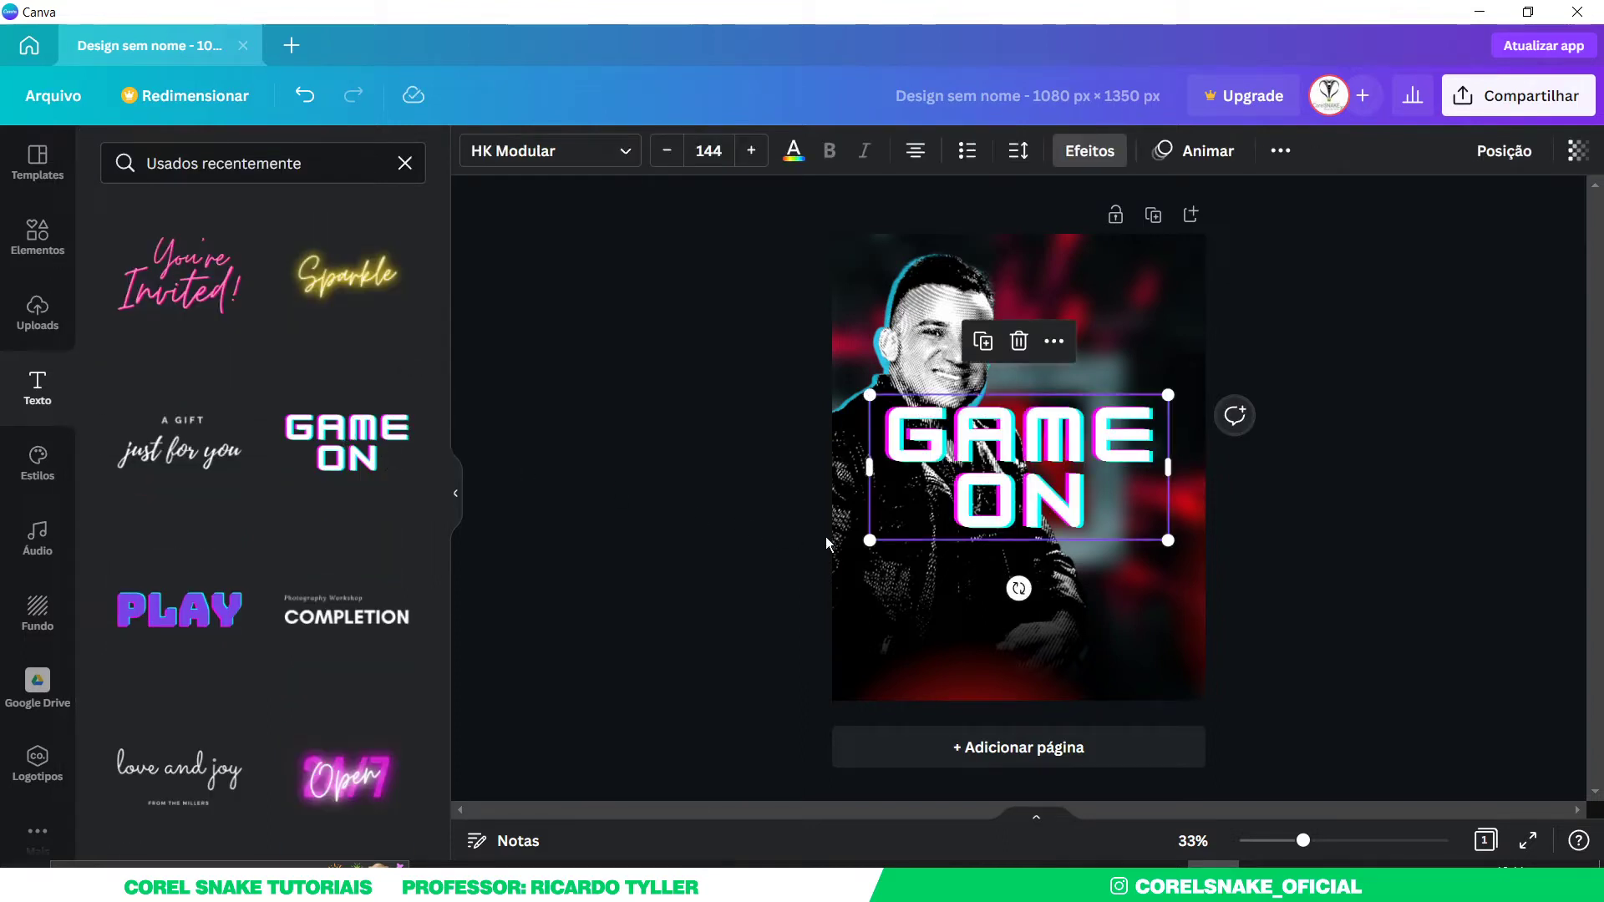
double_click(1059, 444)
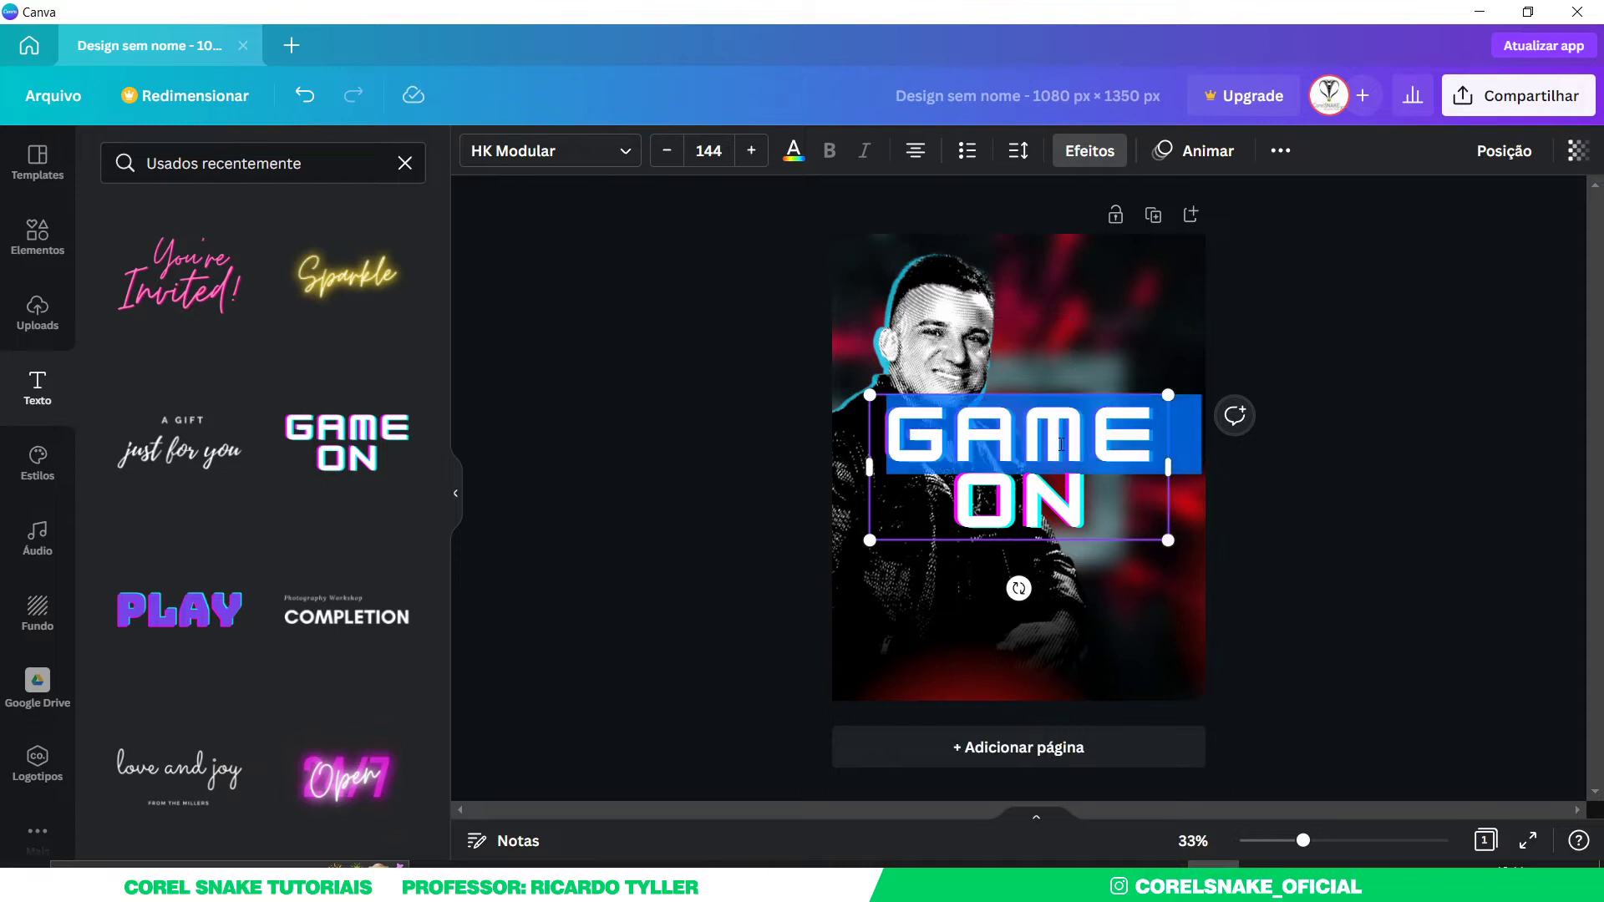
key(ctrl+a)
text(A)
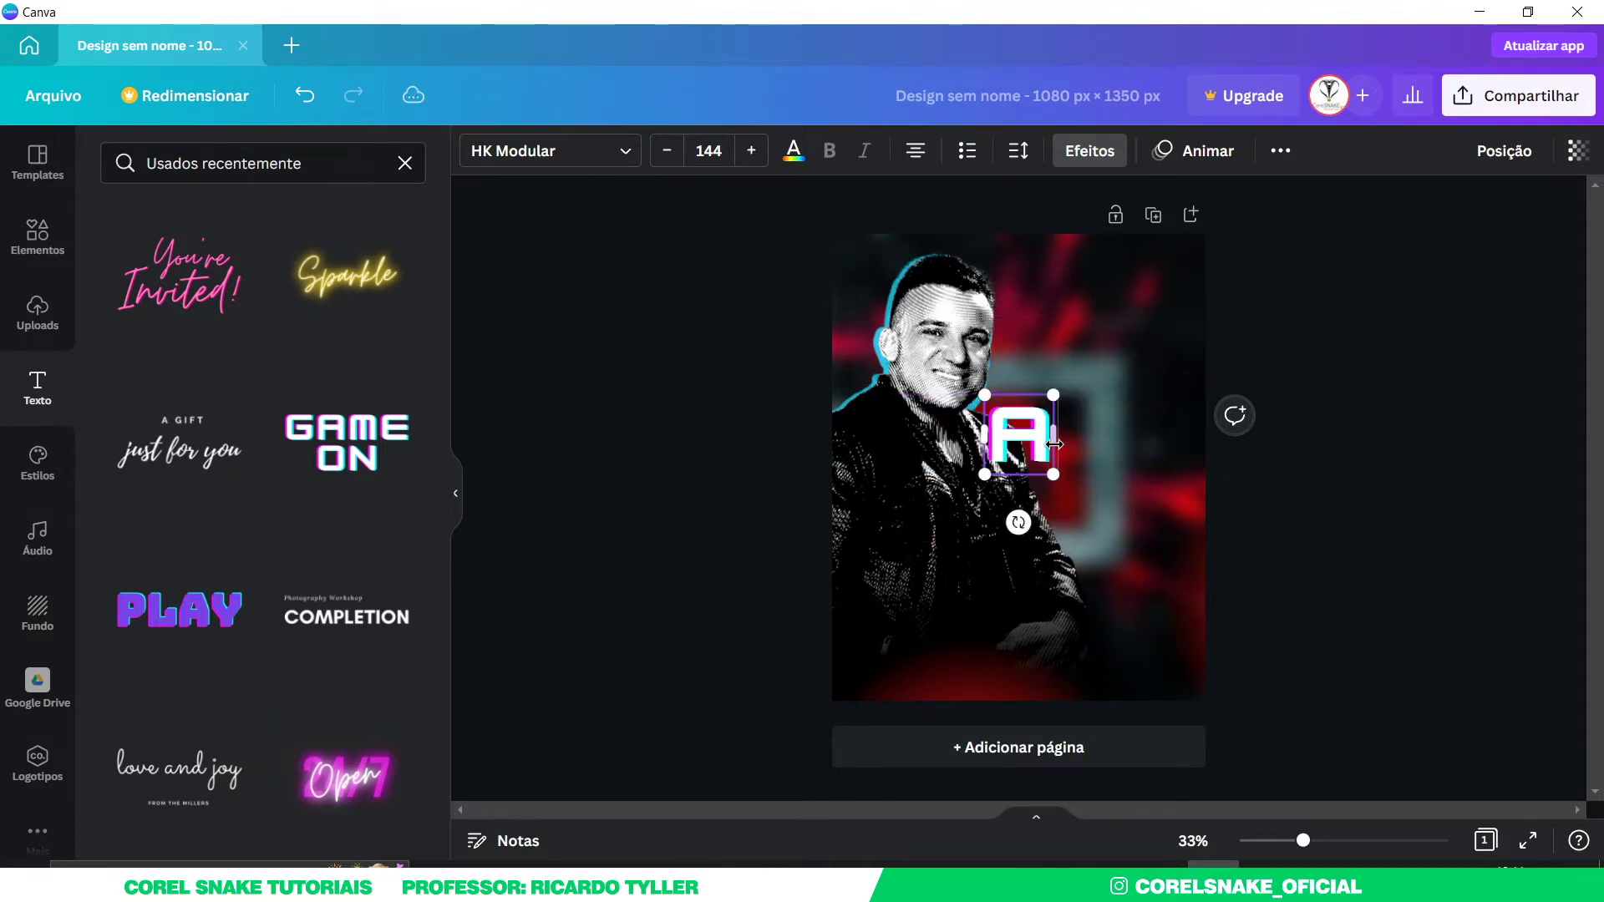
text(GENDA)
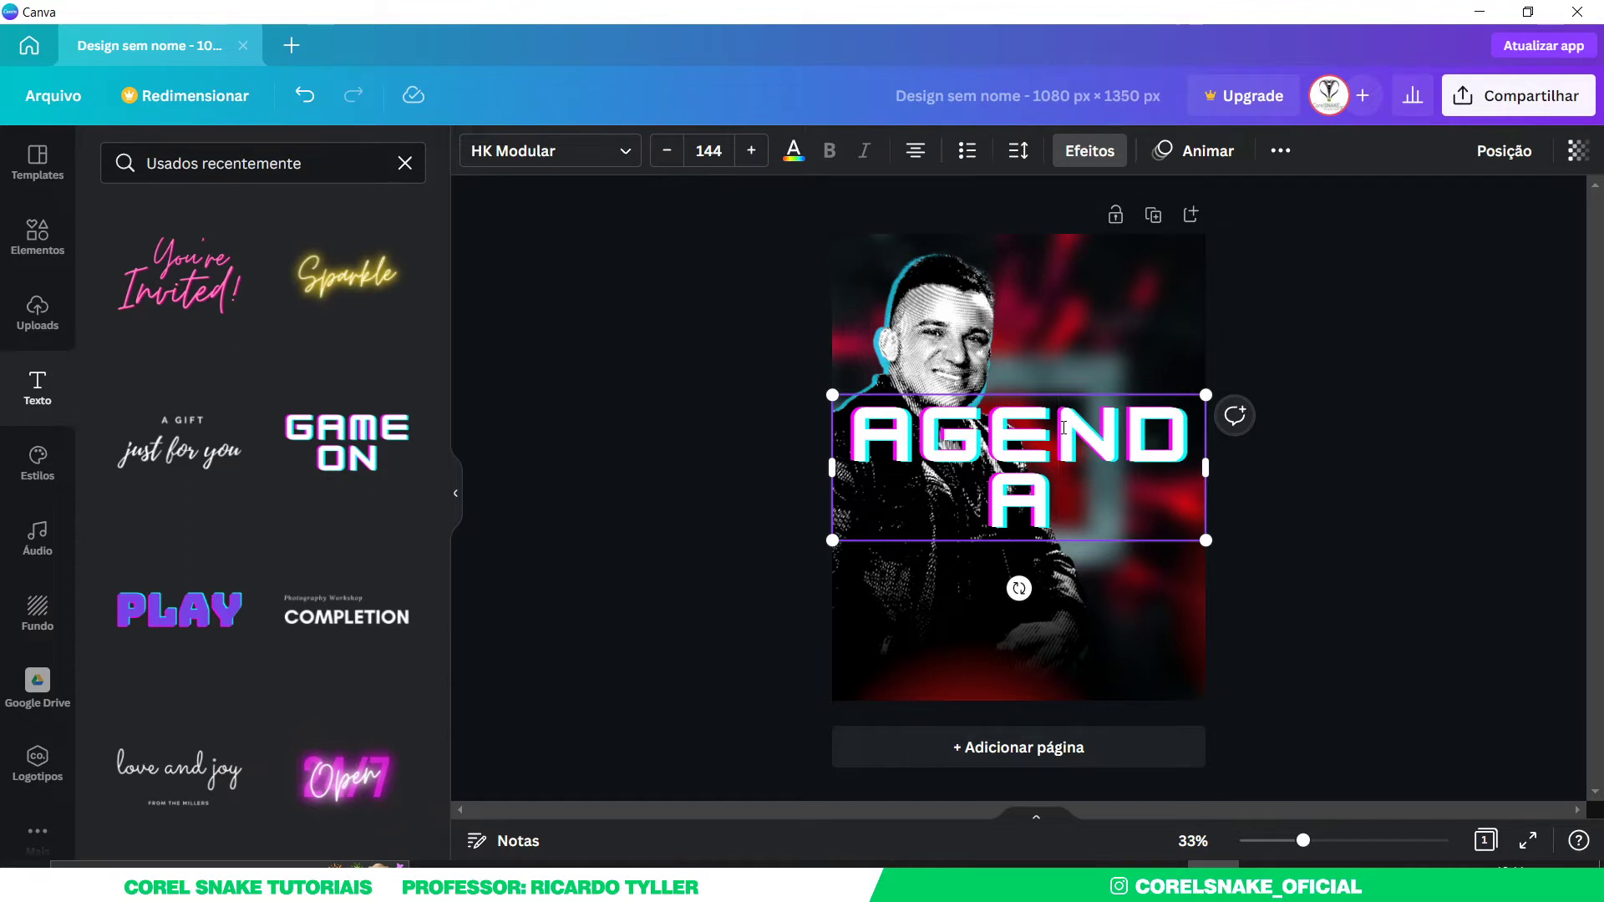
key(Escape)
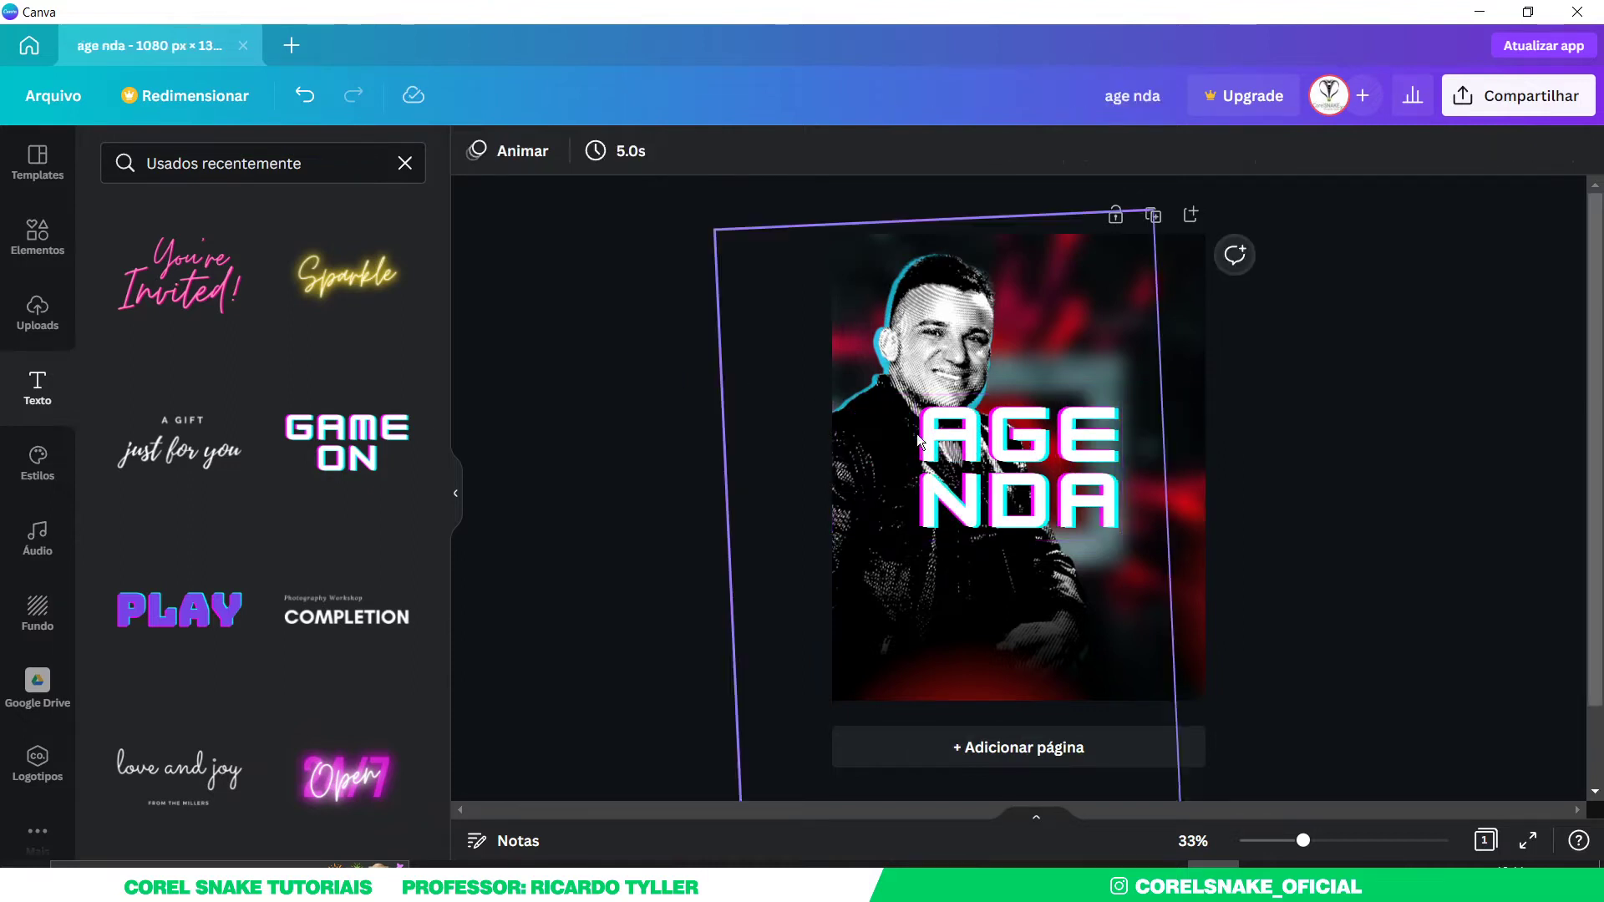
- Move the AGENDA title down over the man's torso and set its letter spacing to 91
drag(1015, 438, 1035, 572)
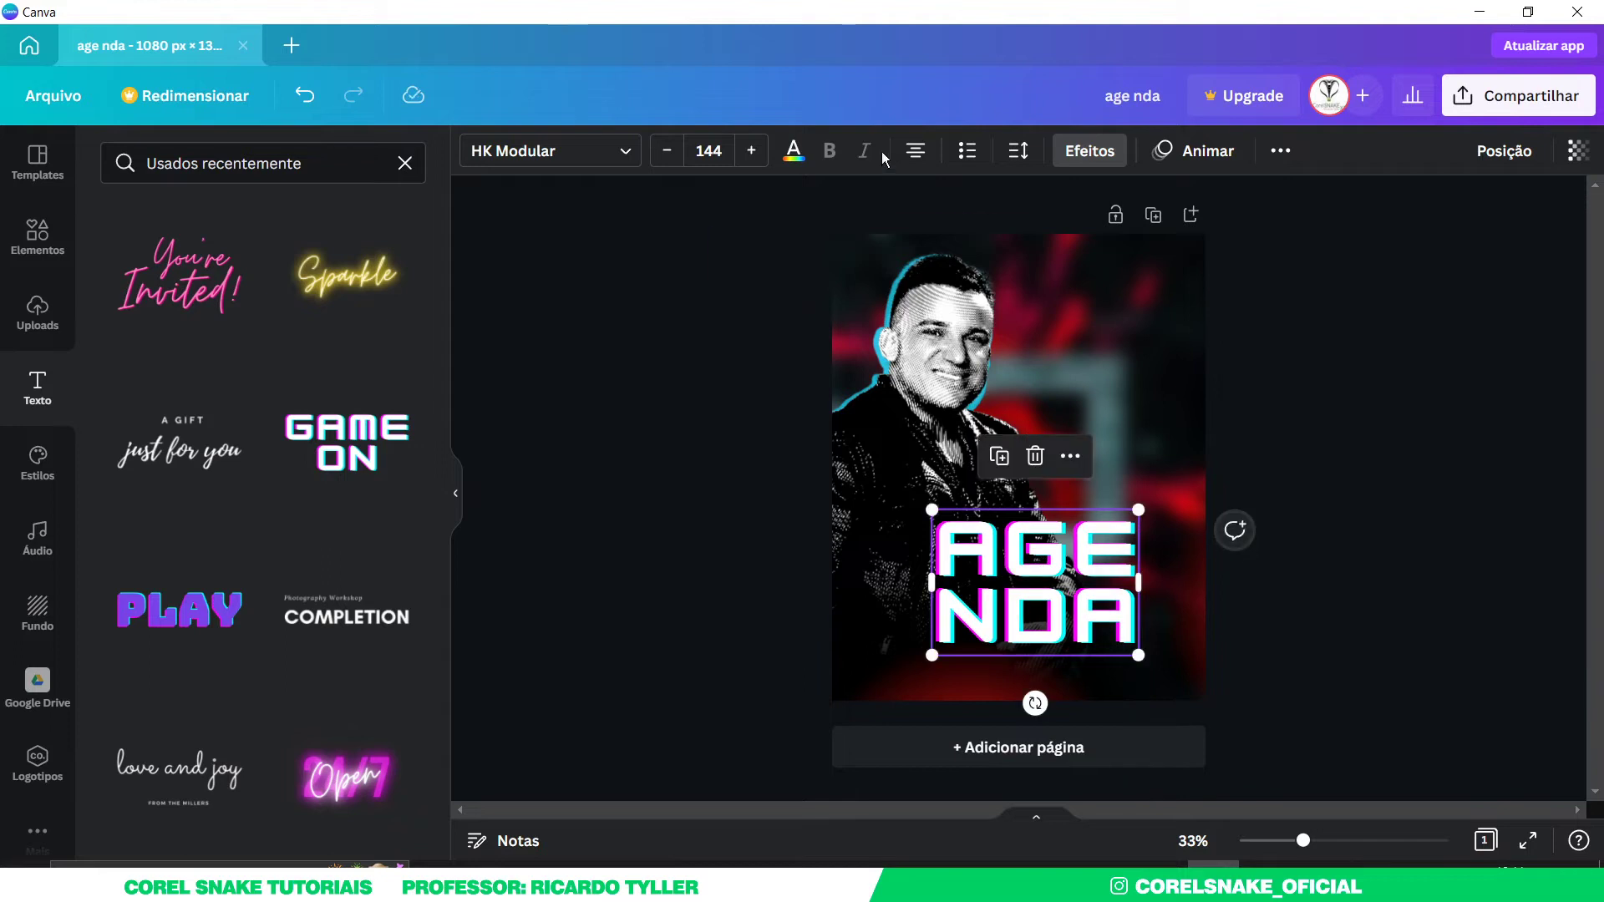
click(1017, 151)
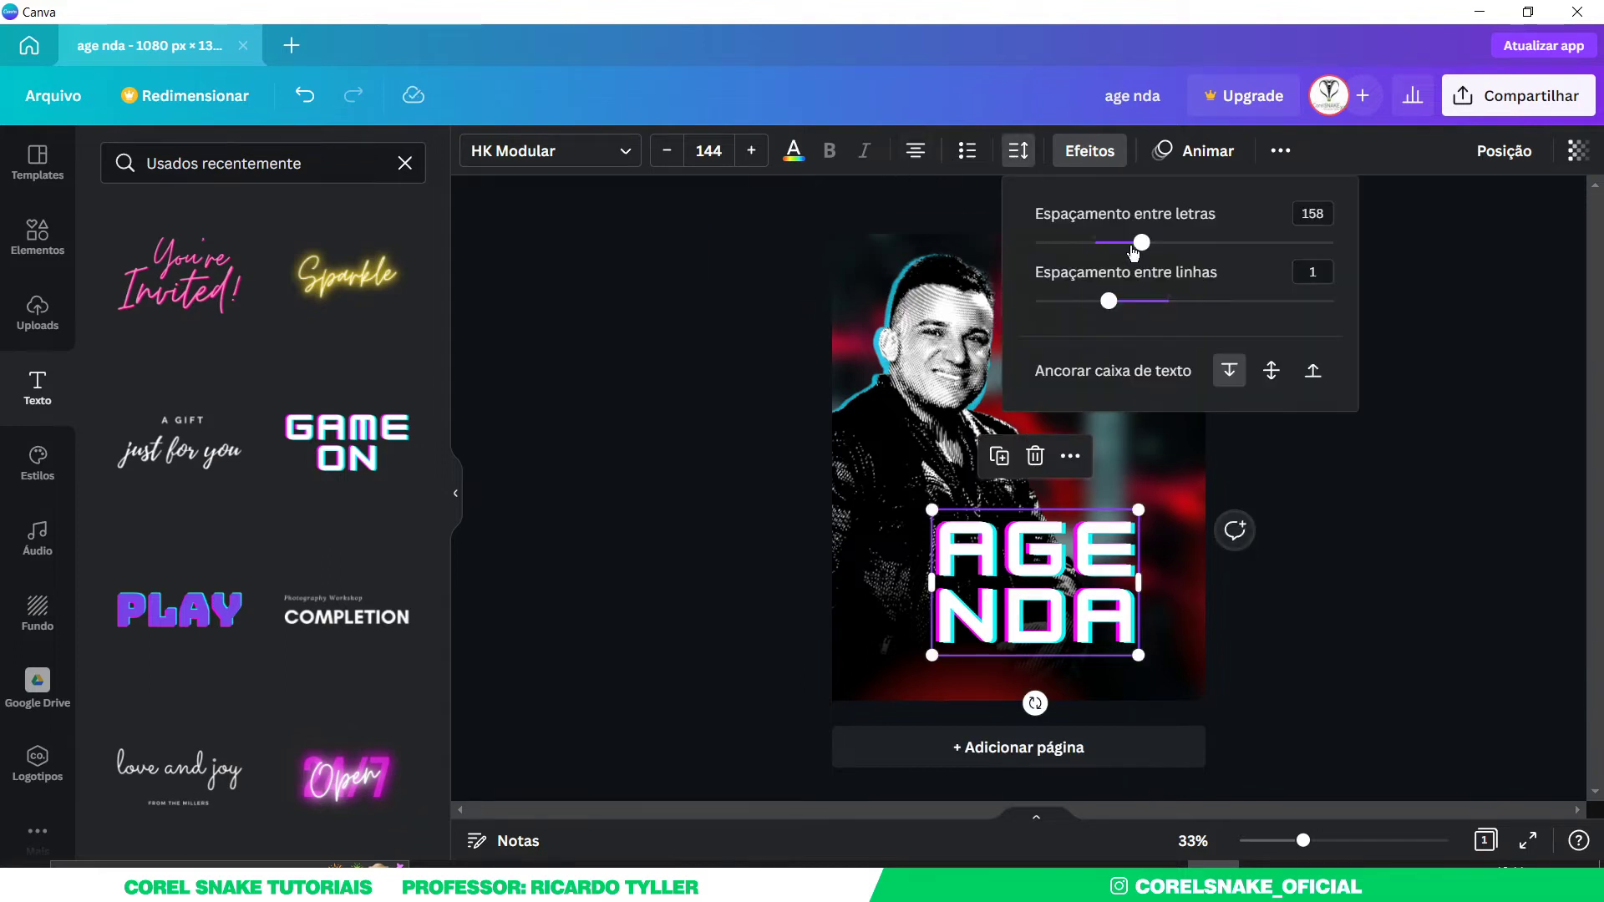
drag(1135, 243, 1124, 254)
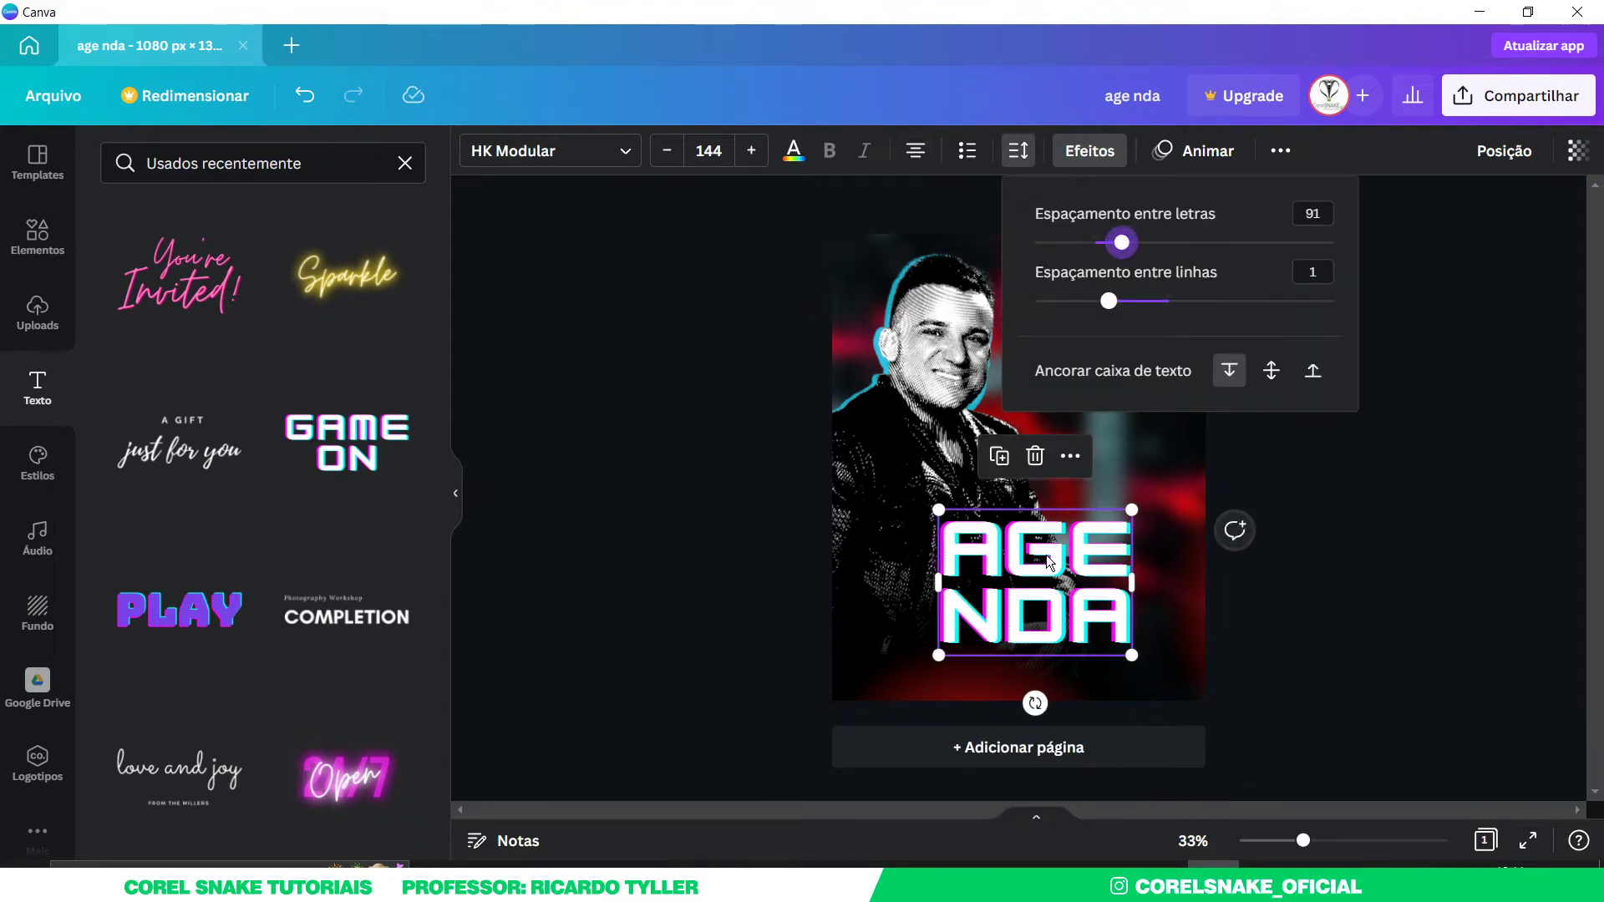
key(Escape)
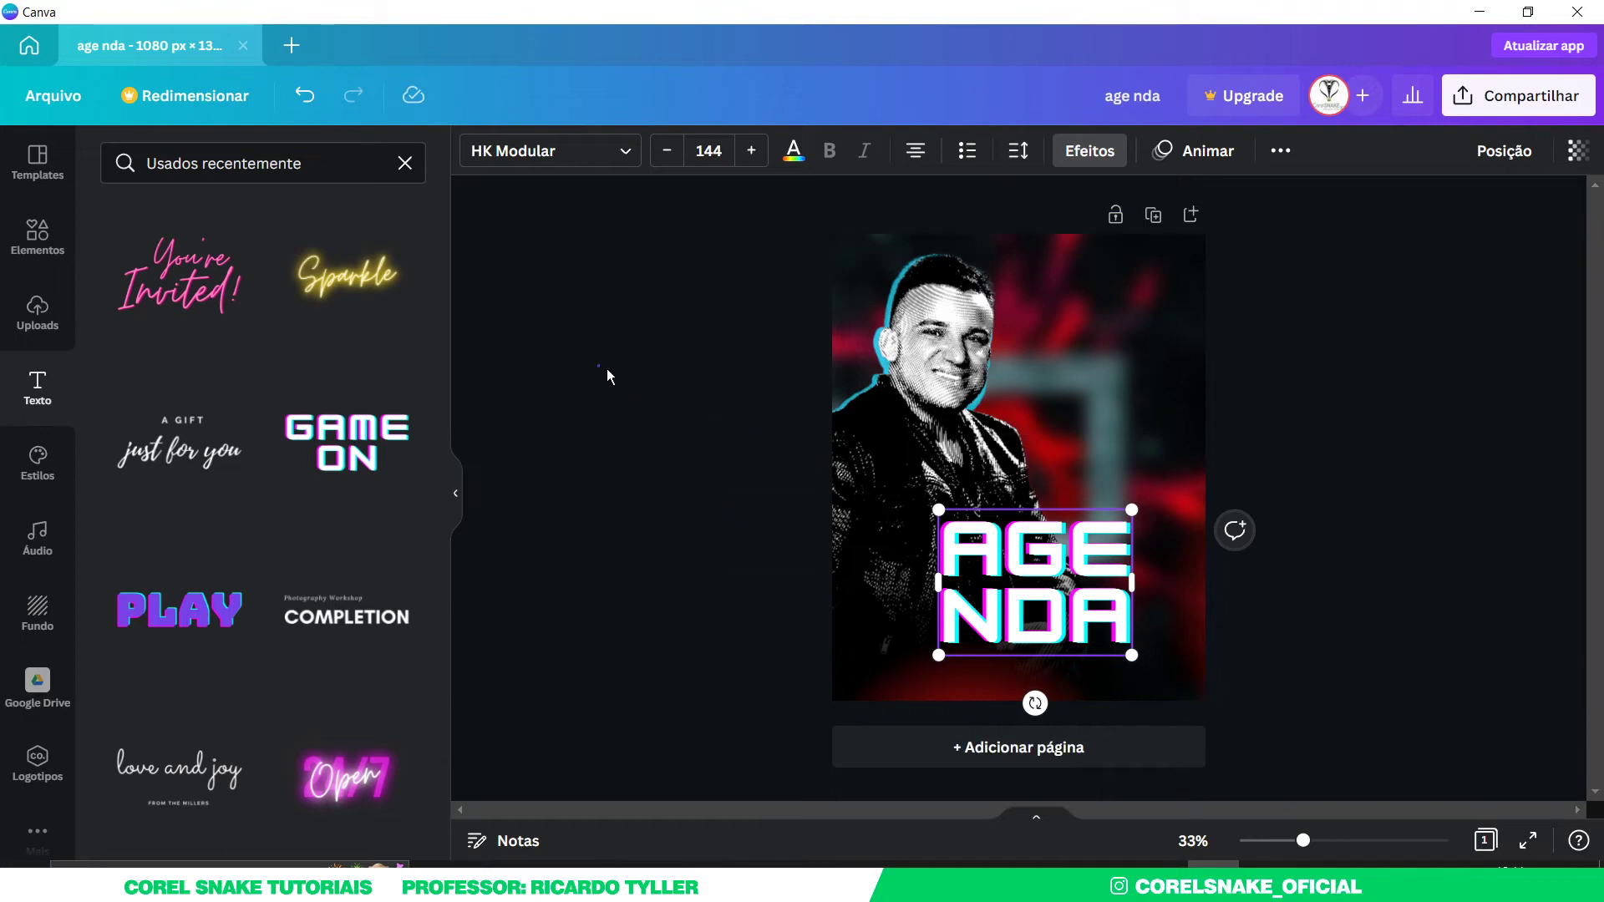
key(Escape)
- Change the title's Falha effect colours to cyan and red, and fit the title at size 128 beside the man's head
click(1022, 549)
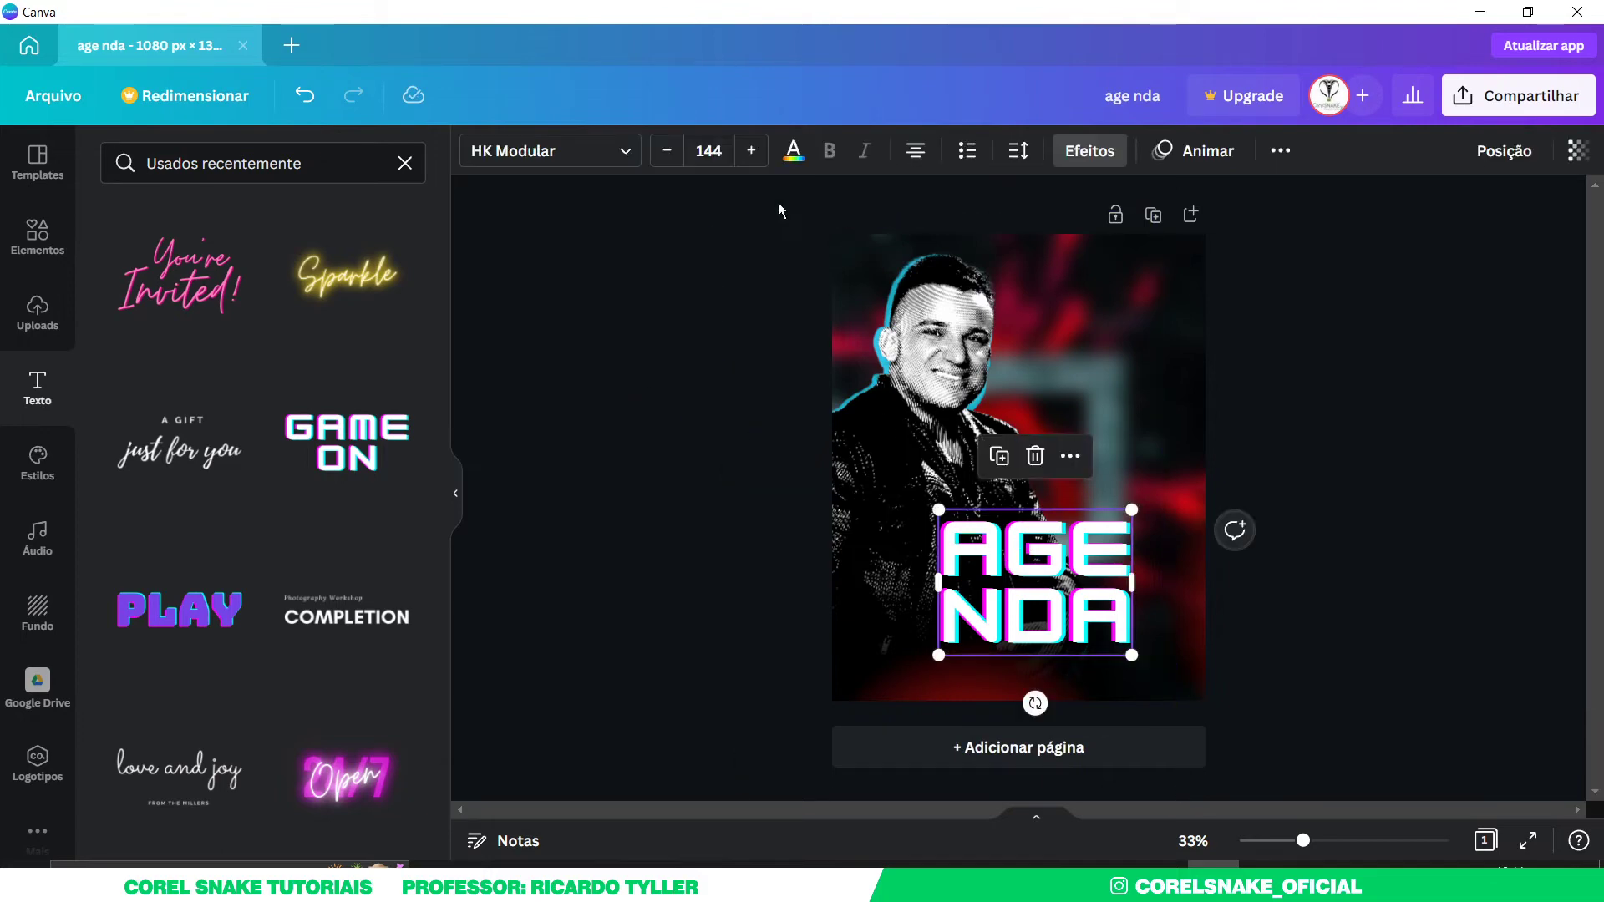
click(1096, 156)
scroll(394, 480, down, 2)
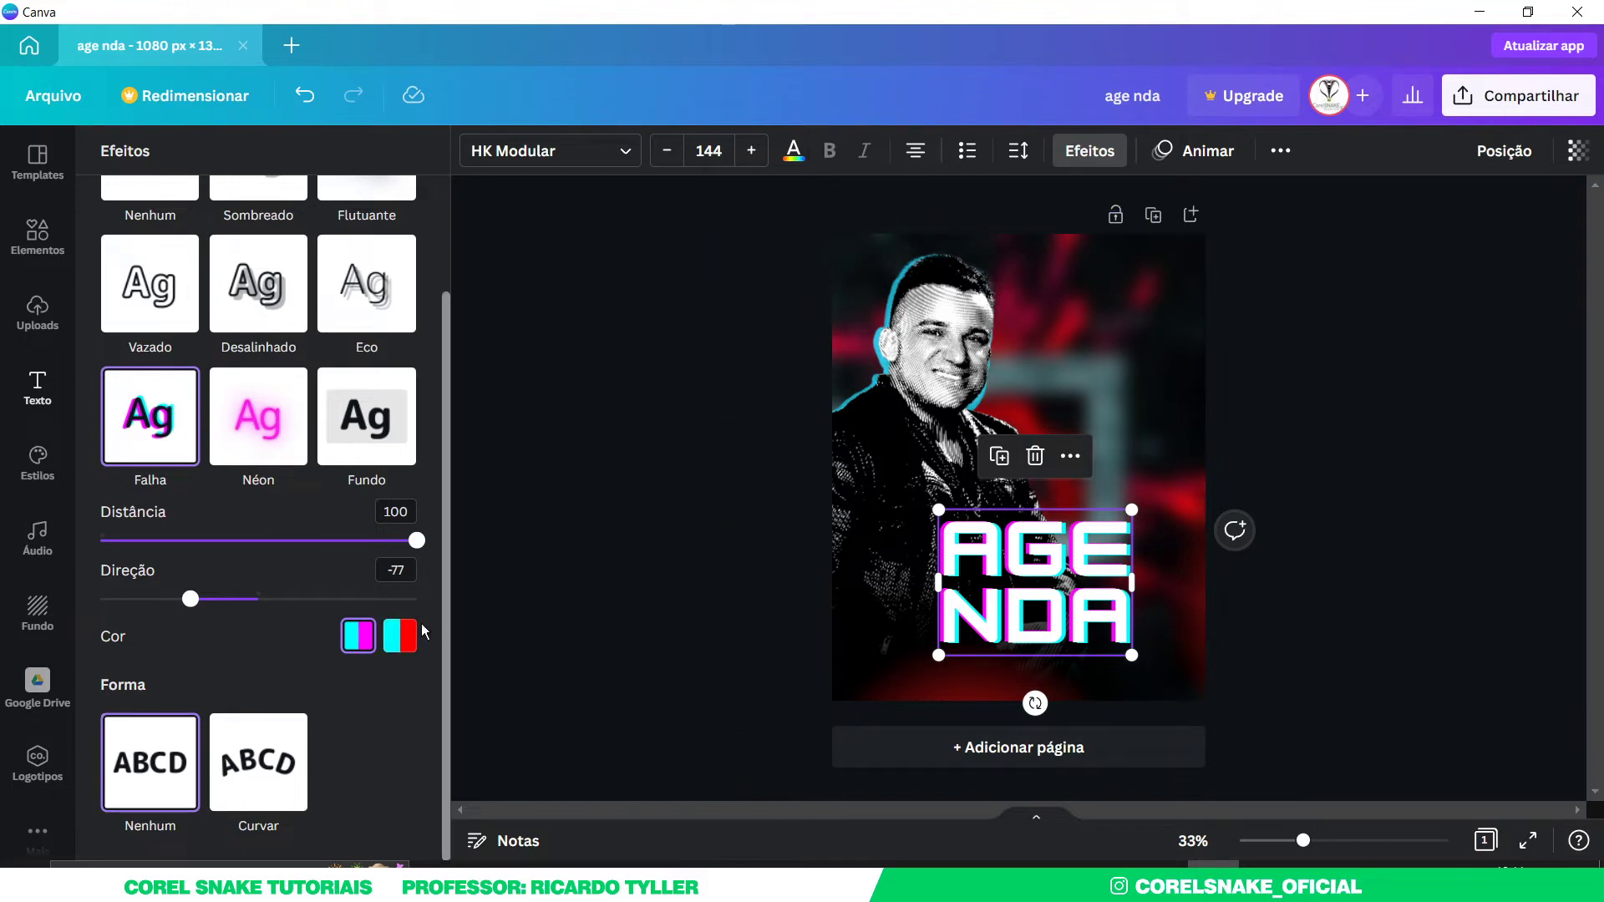
click(401, 636)
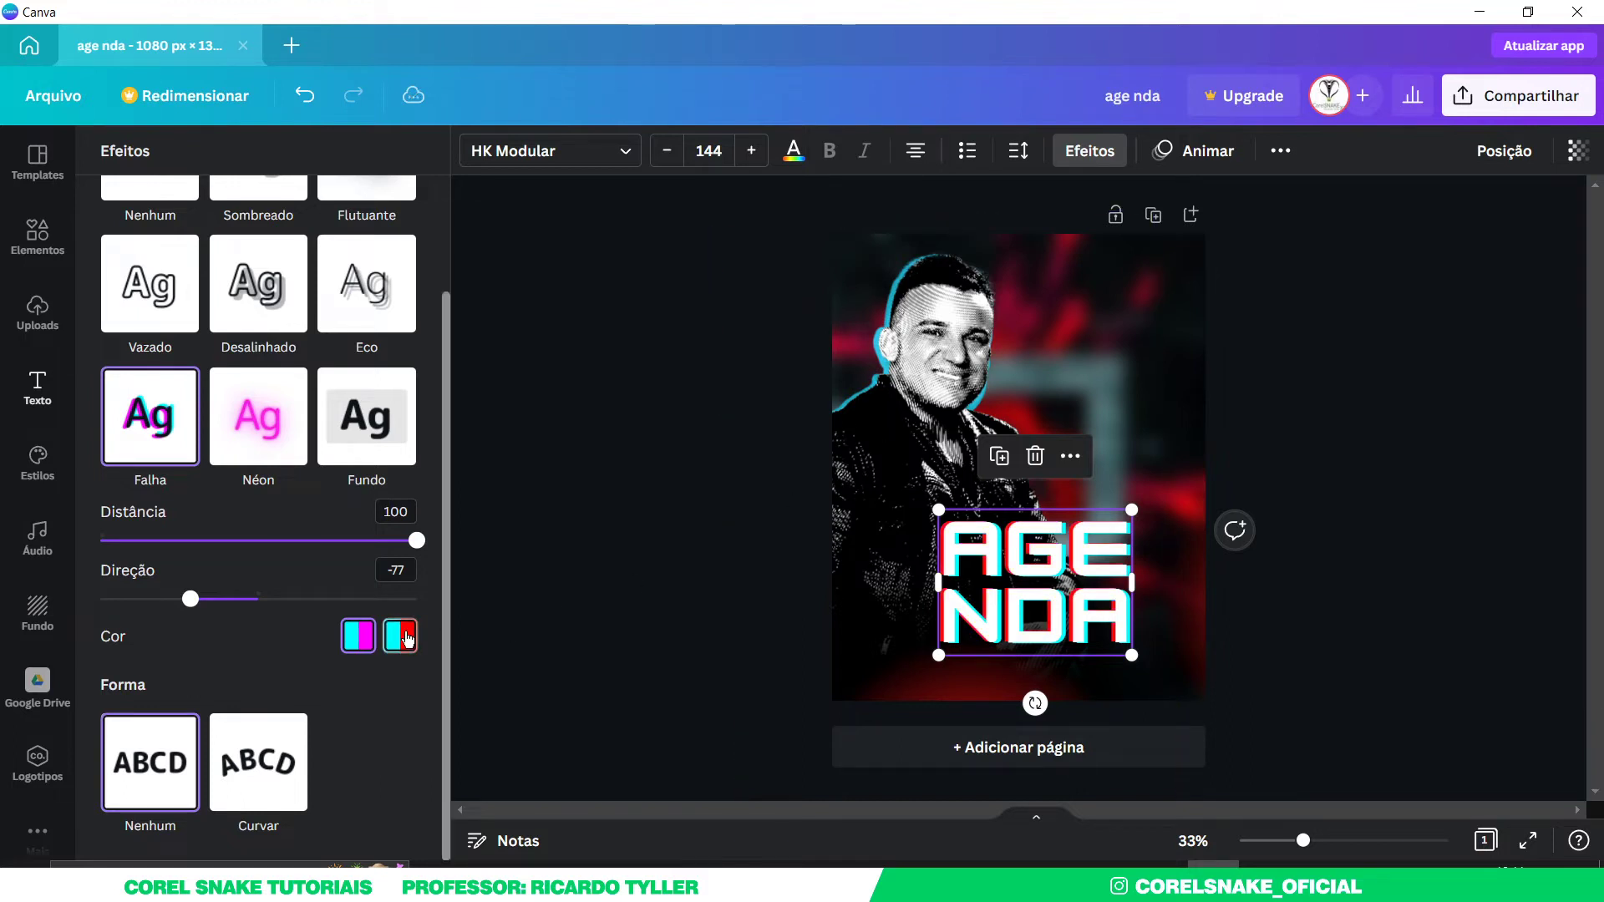
click(690, 547)
drag(1129, 655, 1187, 425)
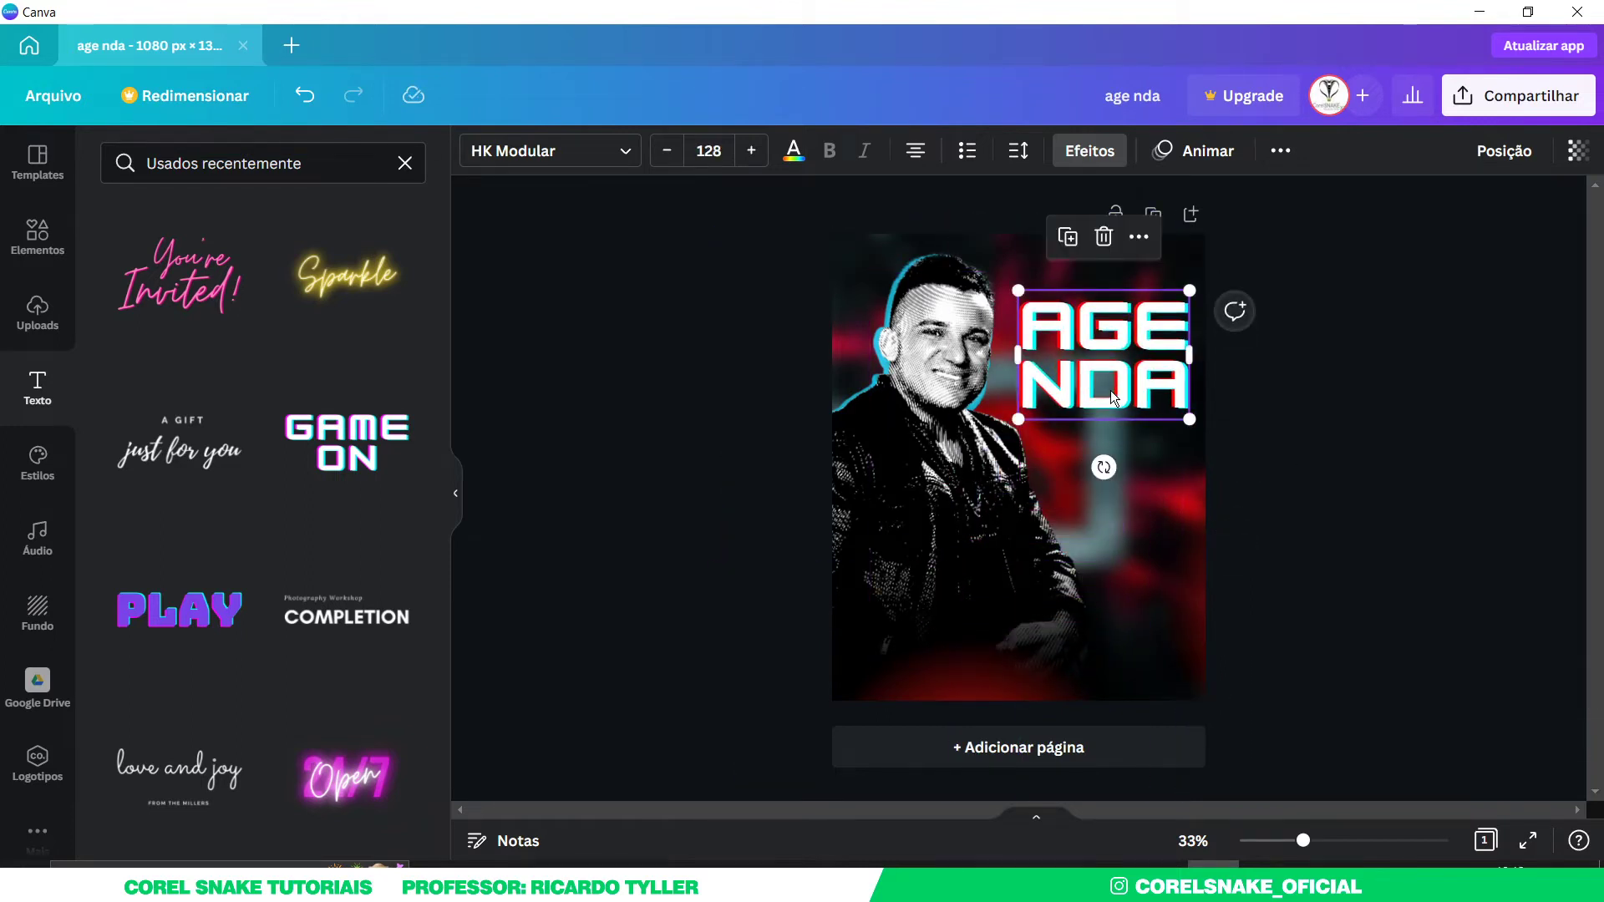
click(1394, 454)
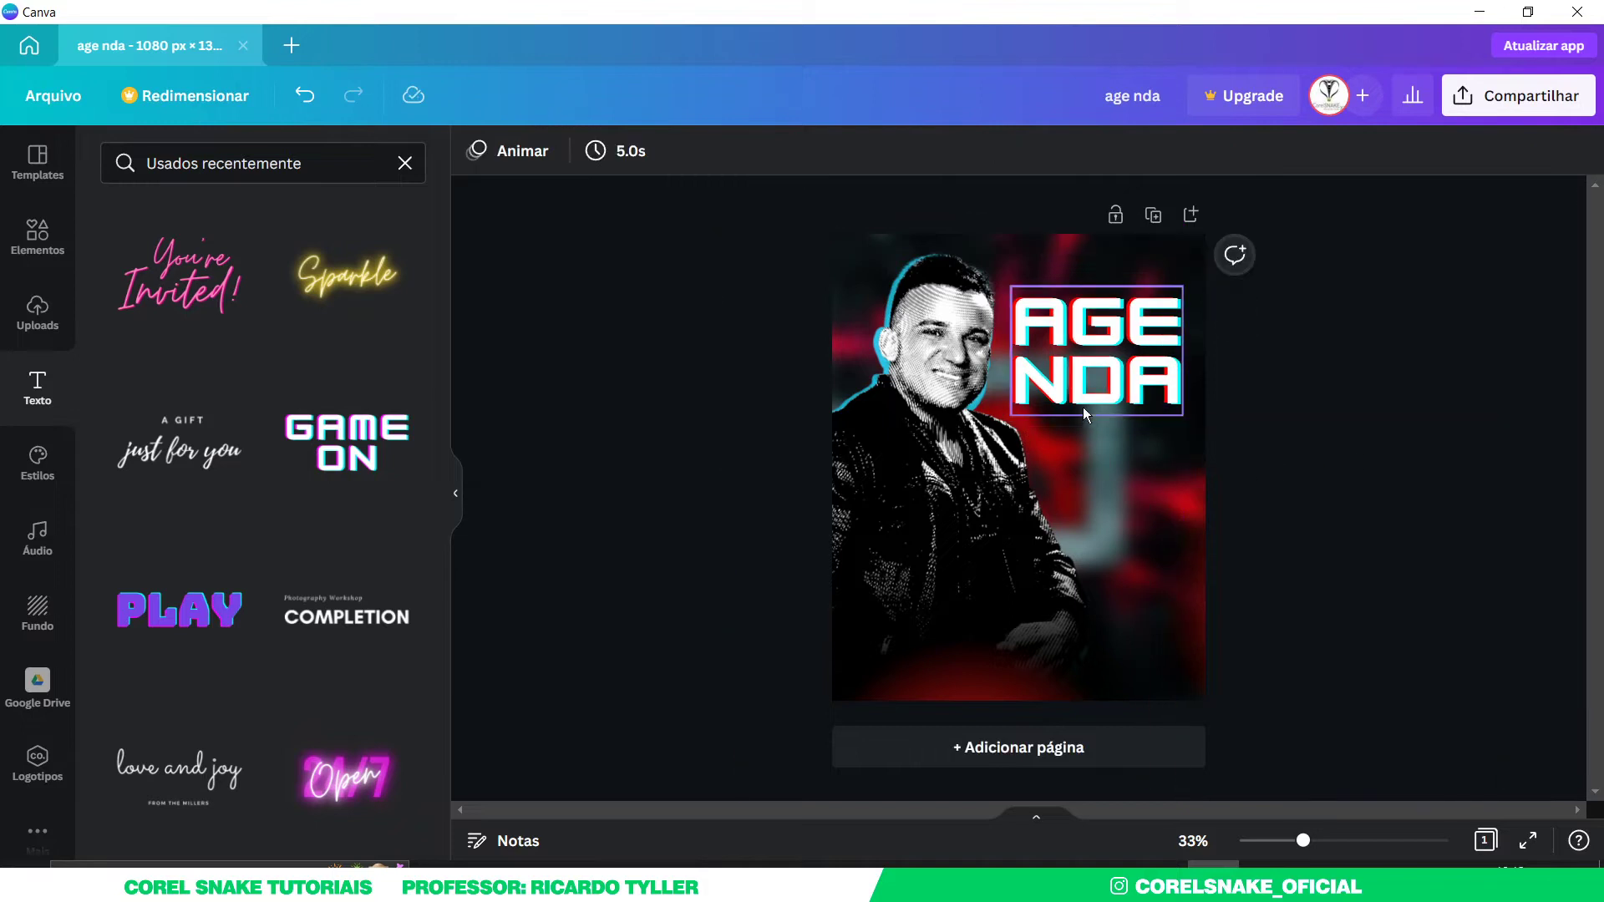
- Place a copy of the AGENDA title over the man's lower torso, remove its text effect and replace its wording with 08
drag(1081, 364, 1020, 574)
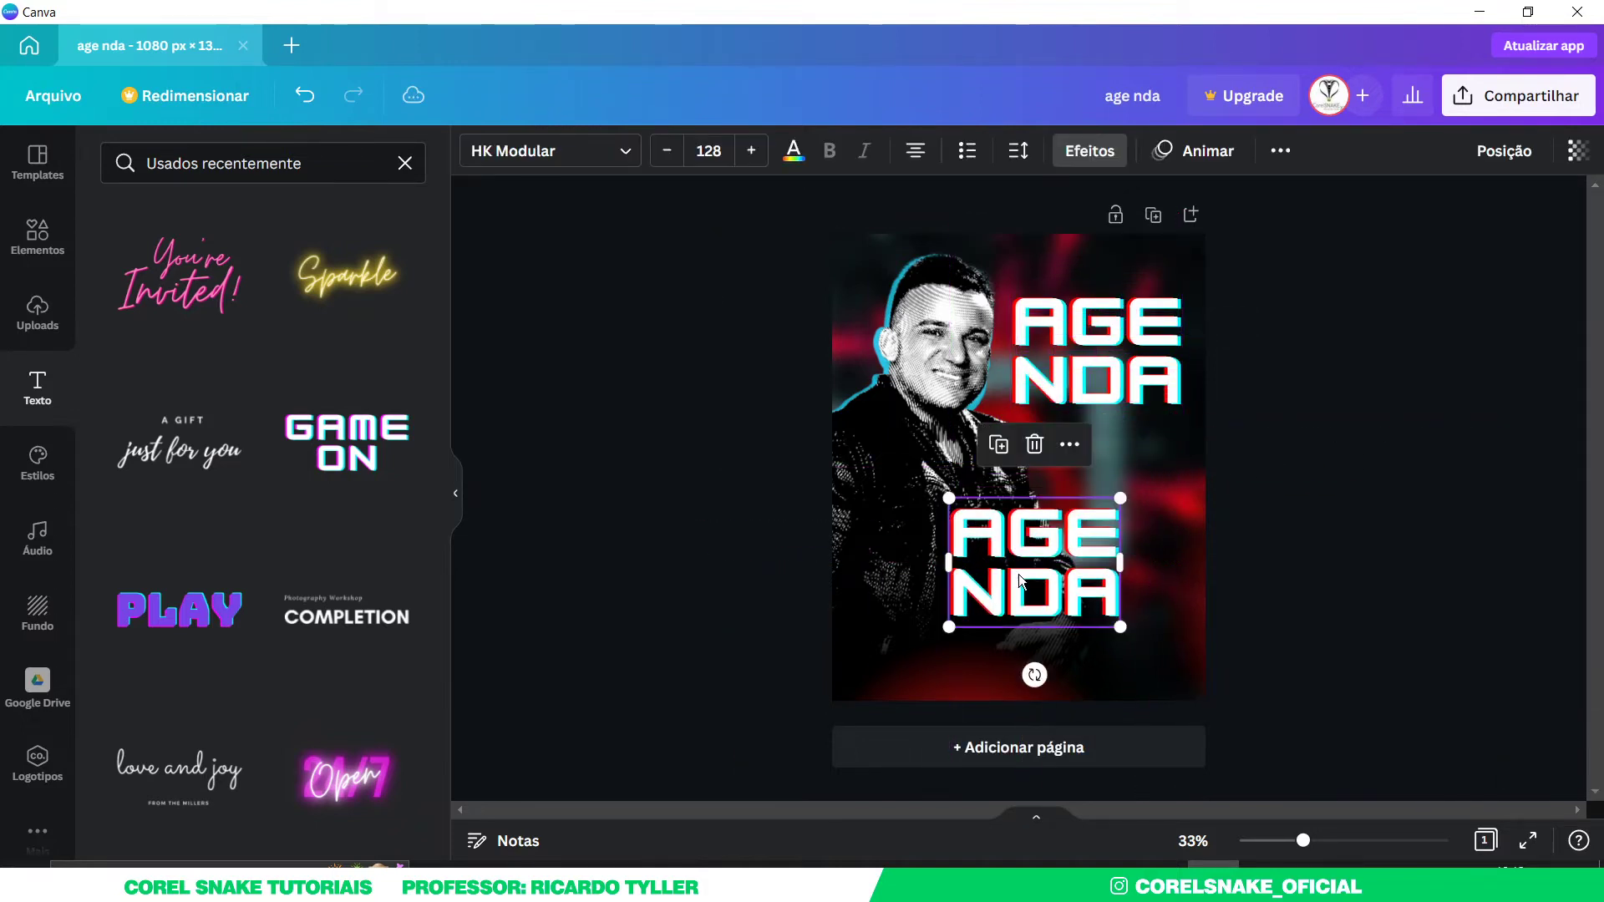
click(1089, 150)
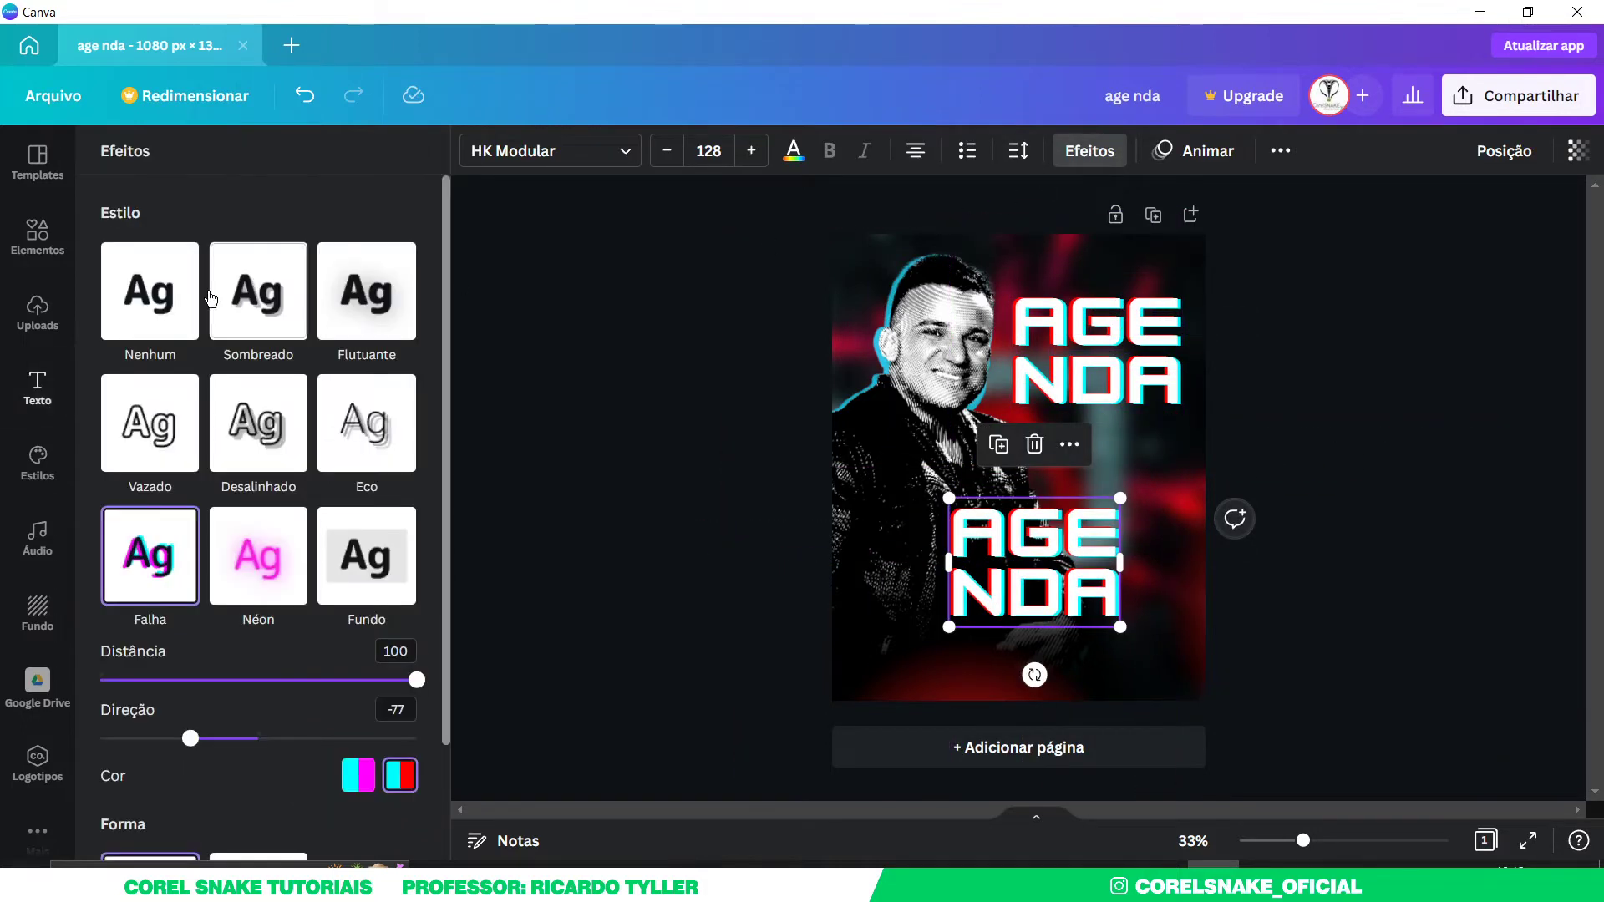
click(149, 301)
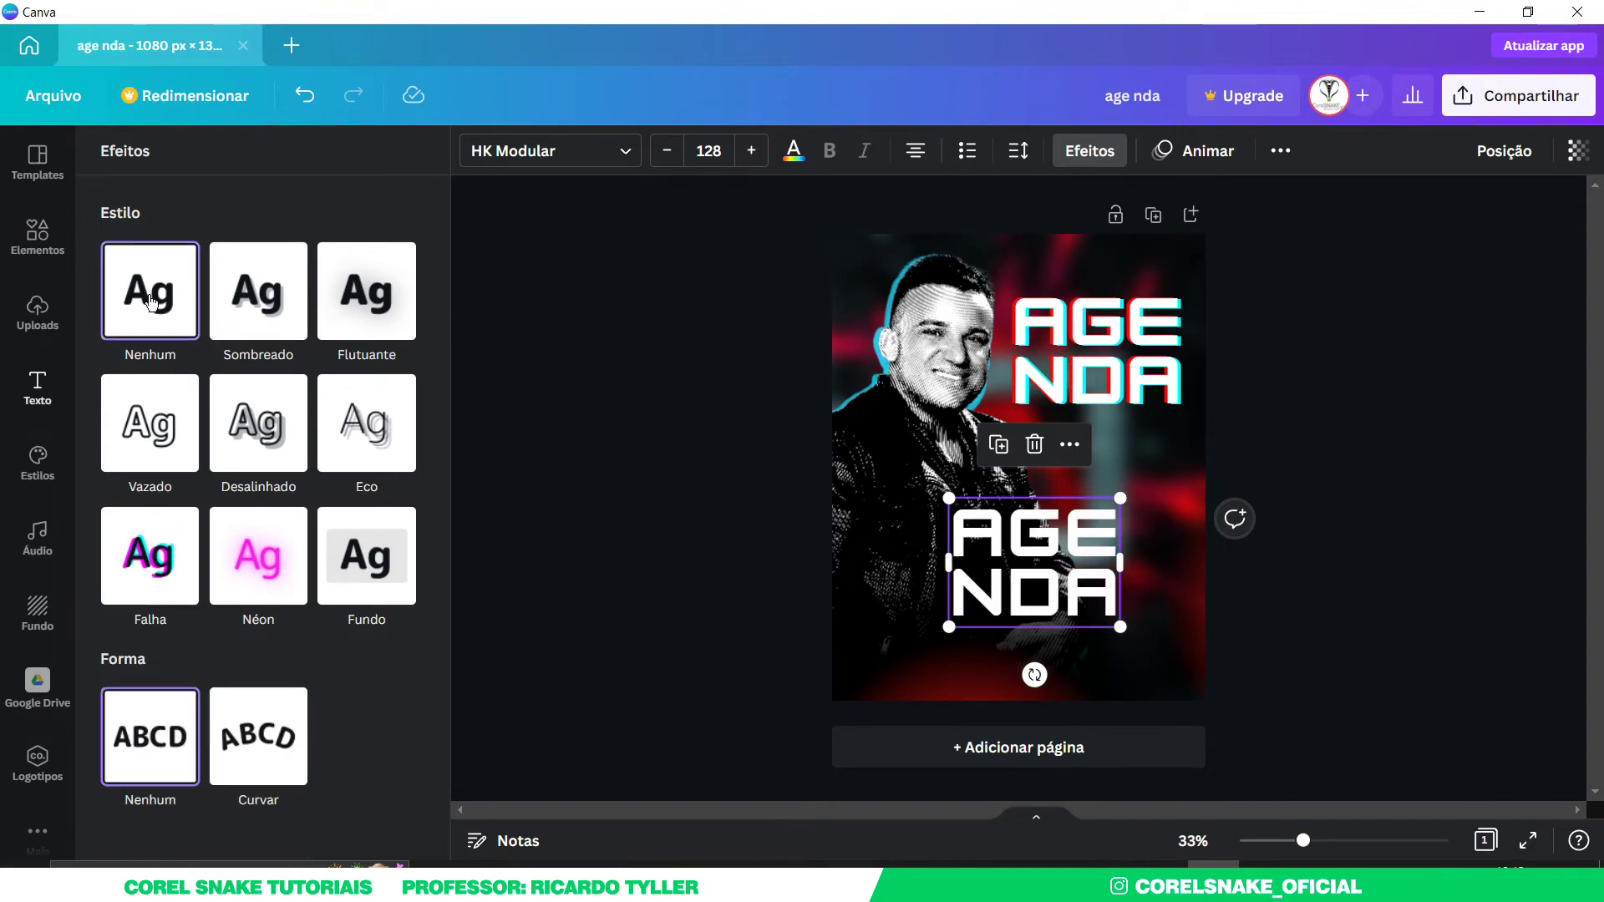
double_click(1025, 550)
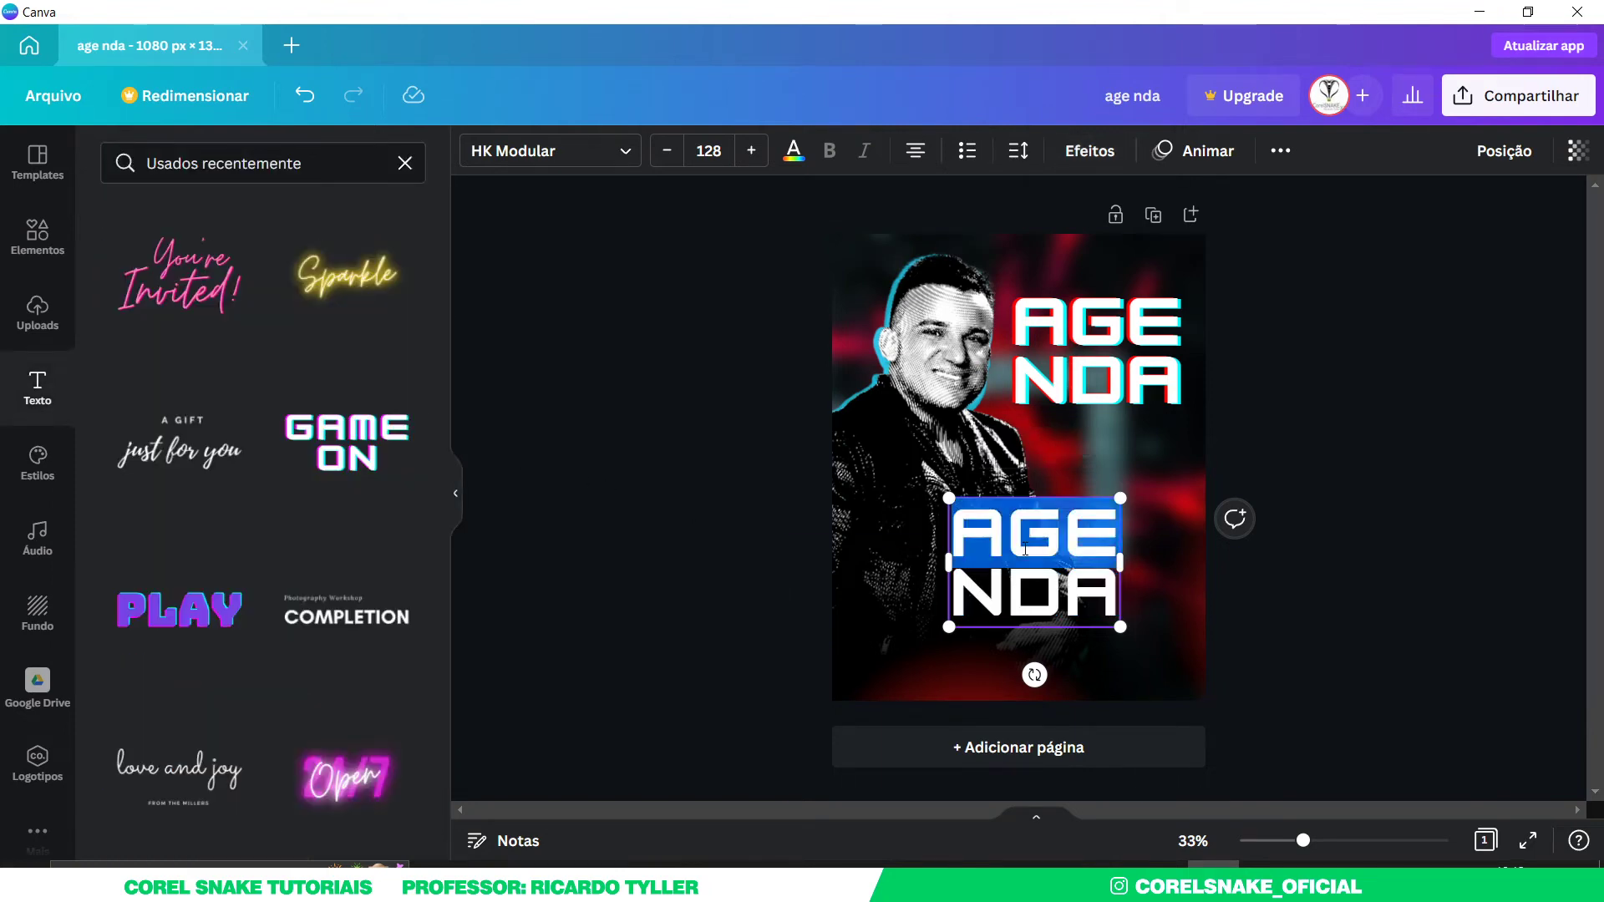
key(ctrl+a)
text(08)
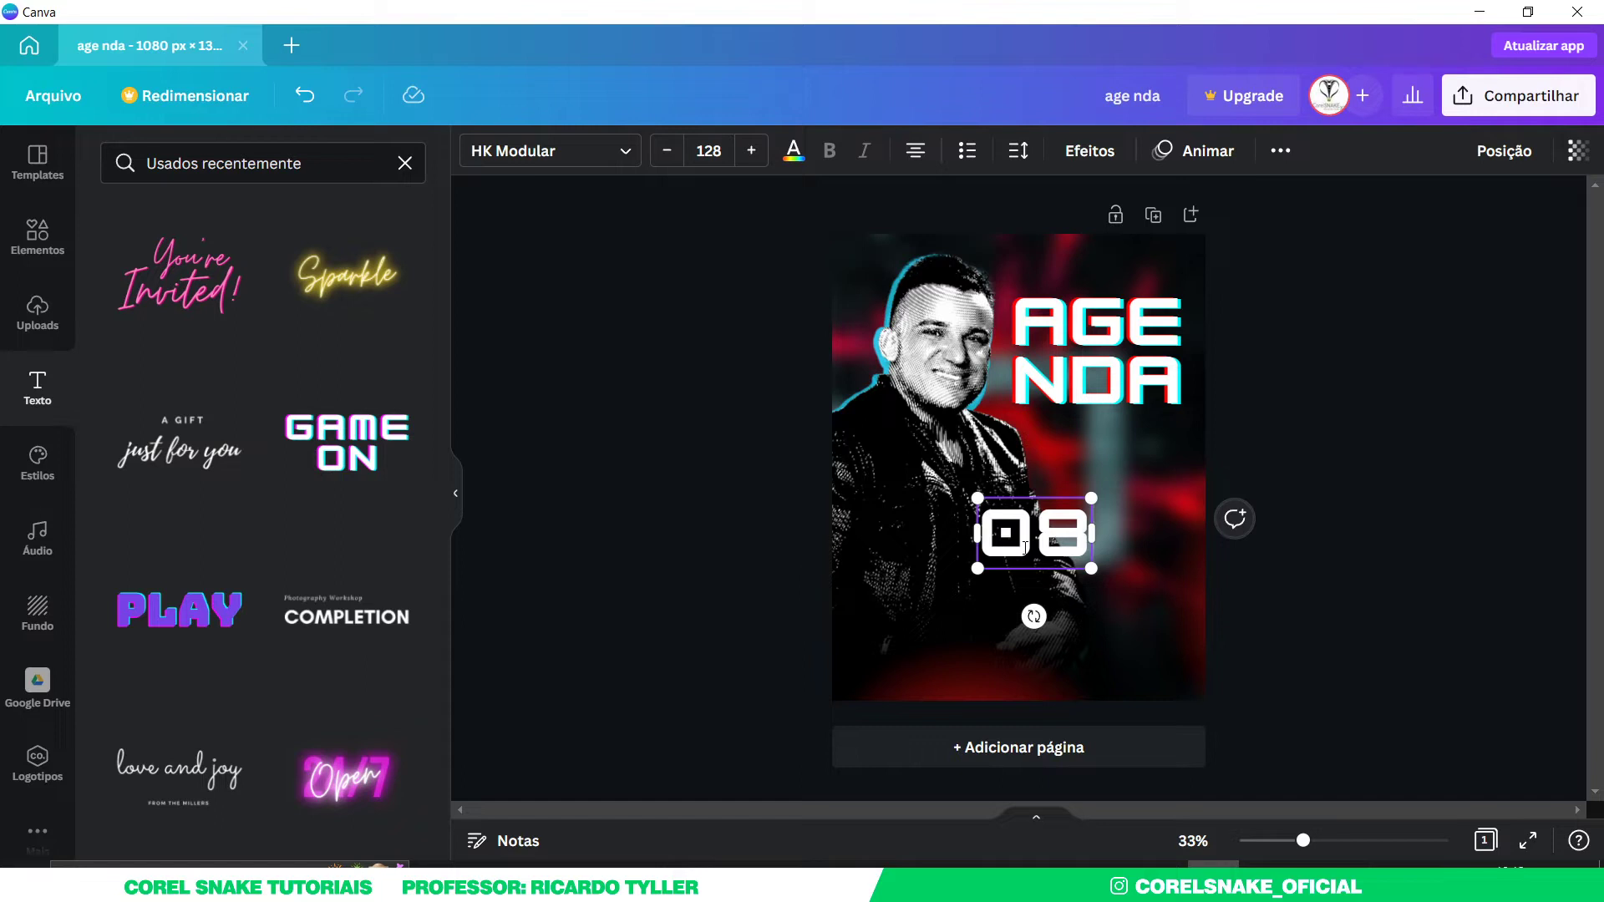
click(731, 295)
- Tighten the letter spacing of the 08 text and move it slightly up and left over the man's torso
click(1083, 541)
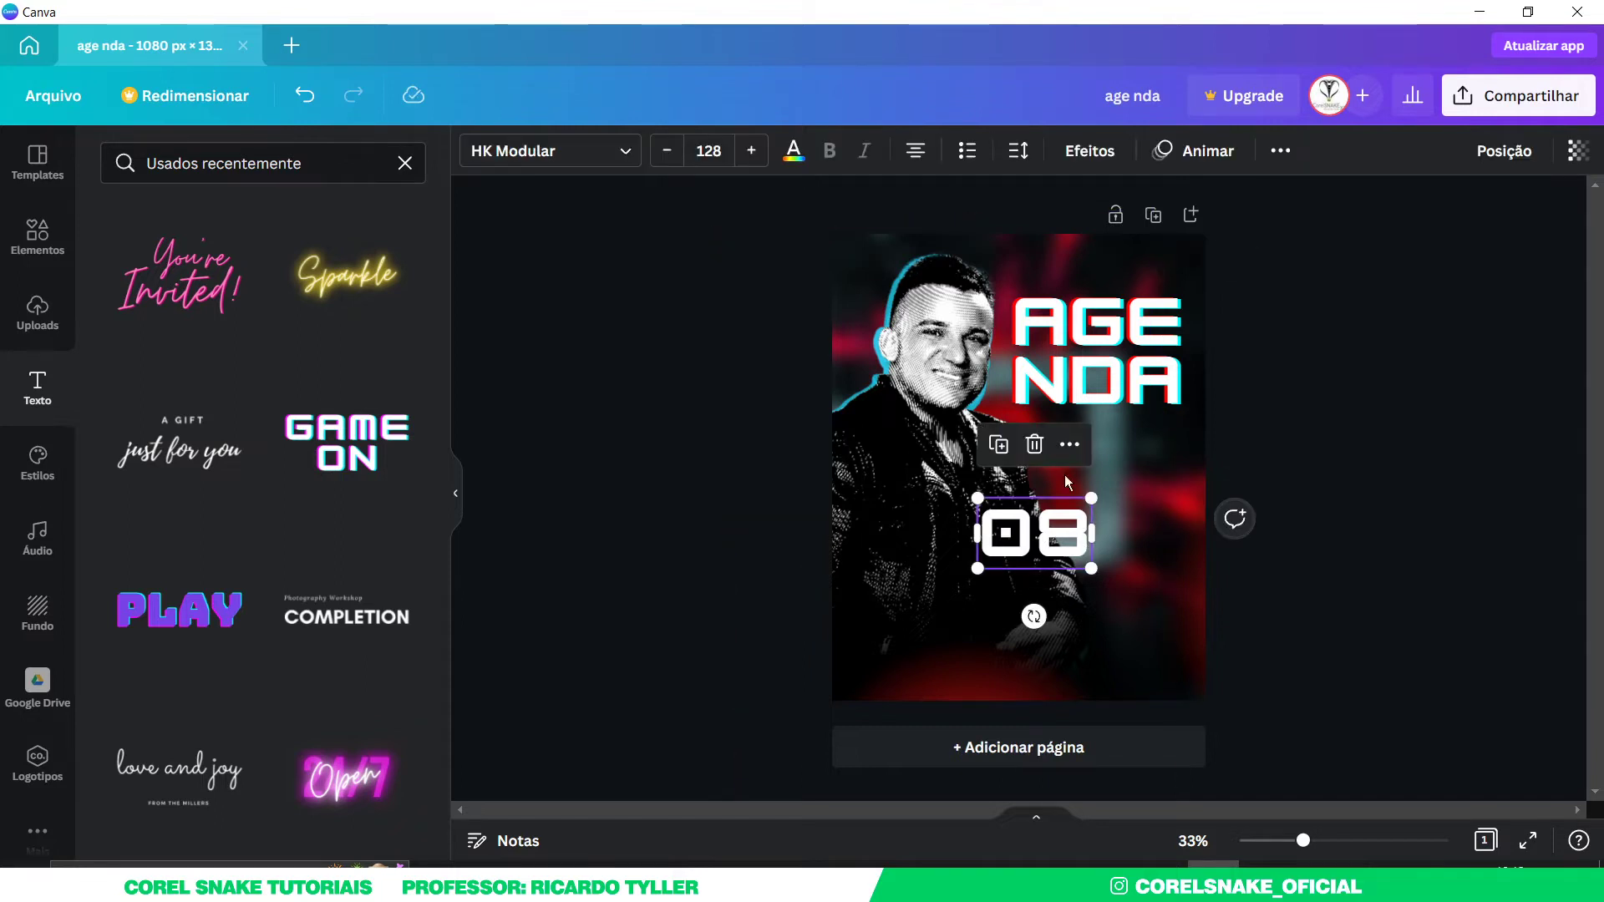
click(1017, 150)
drag(1115, 244, 1101, 244)
click(1051, 530)
drag(1051, 530, 1019, 513)
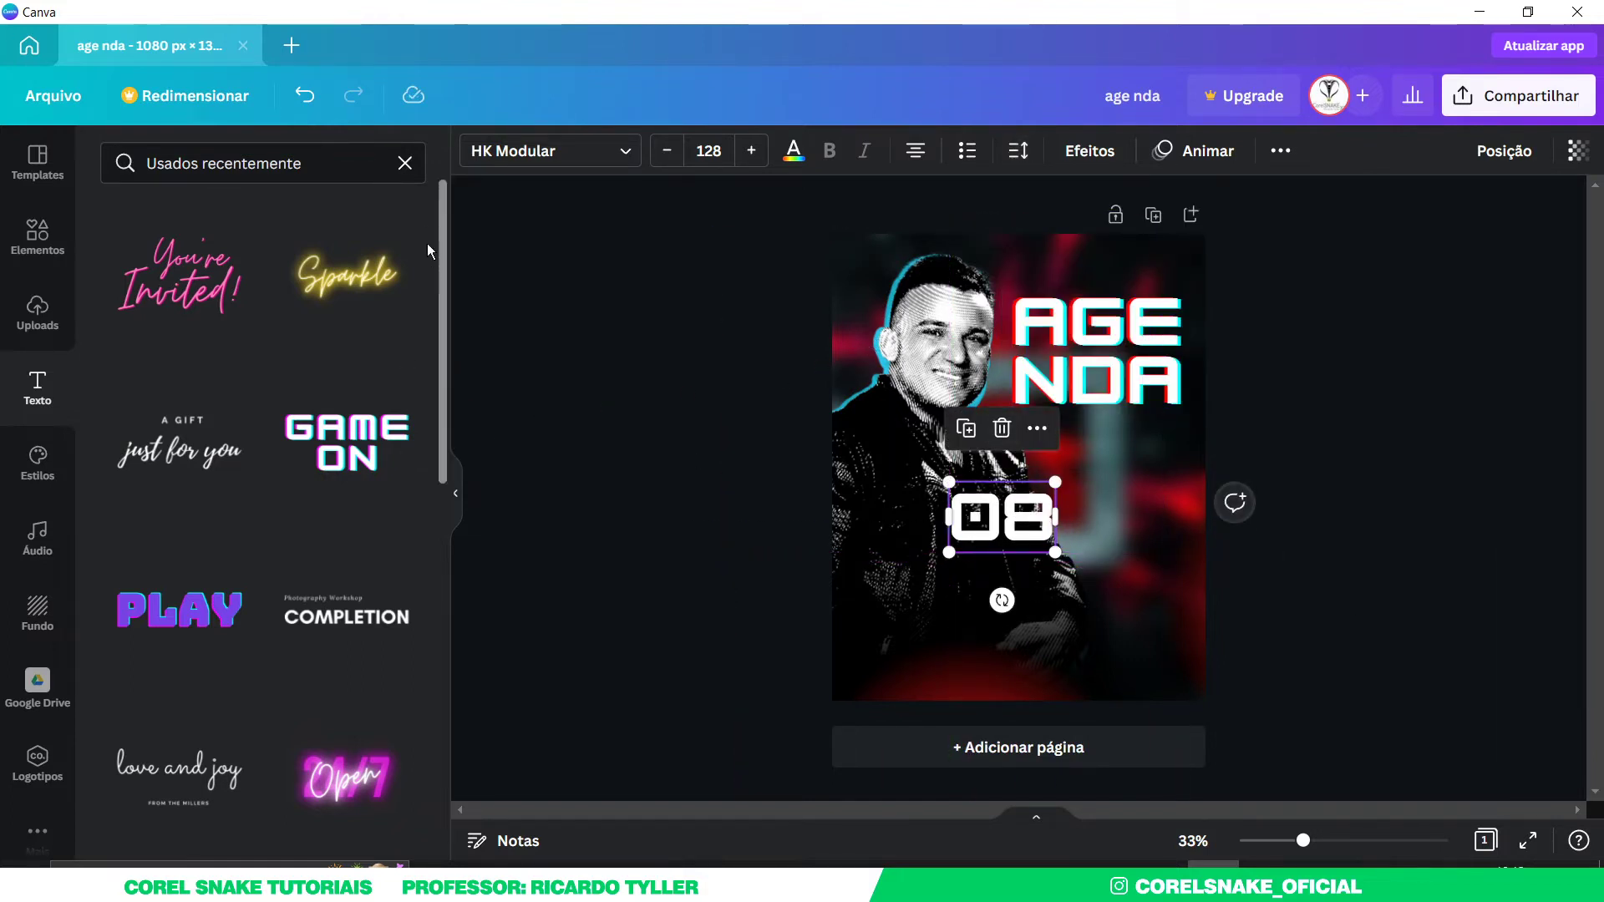
click(652, 278)
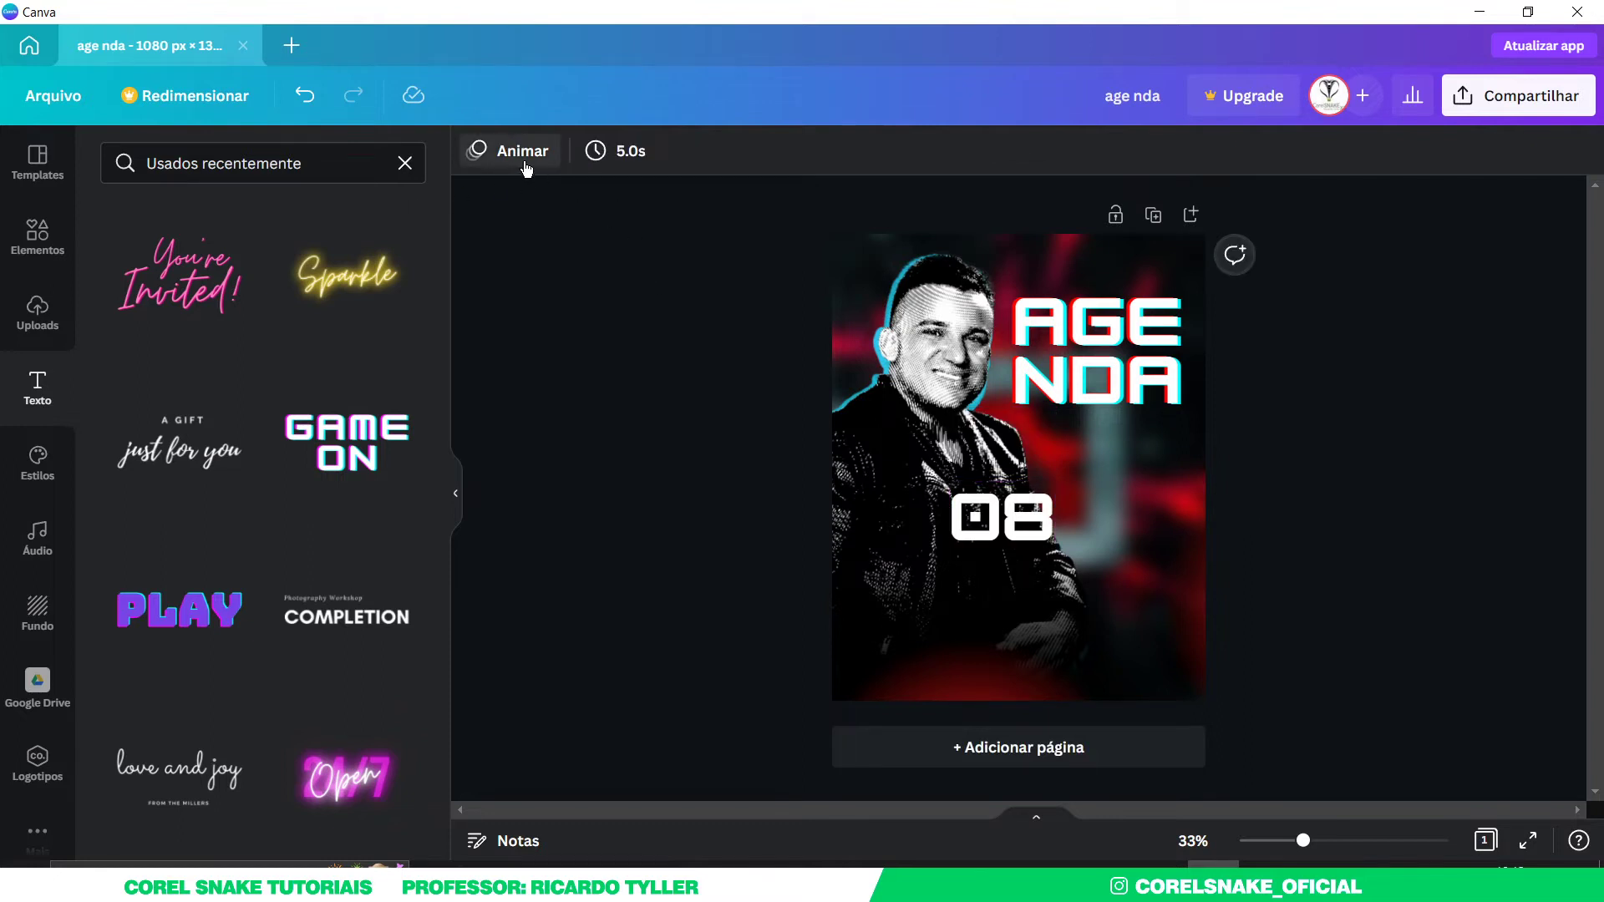
- Recolour the 08 text in the standard light turquoise and shrink it to size 84.1 over the man's torso
click(980, 517)
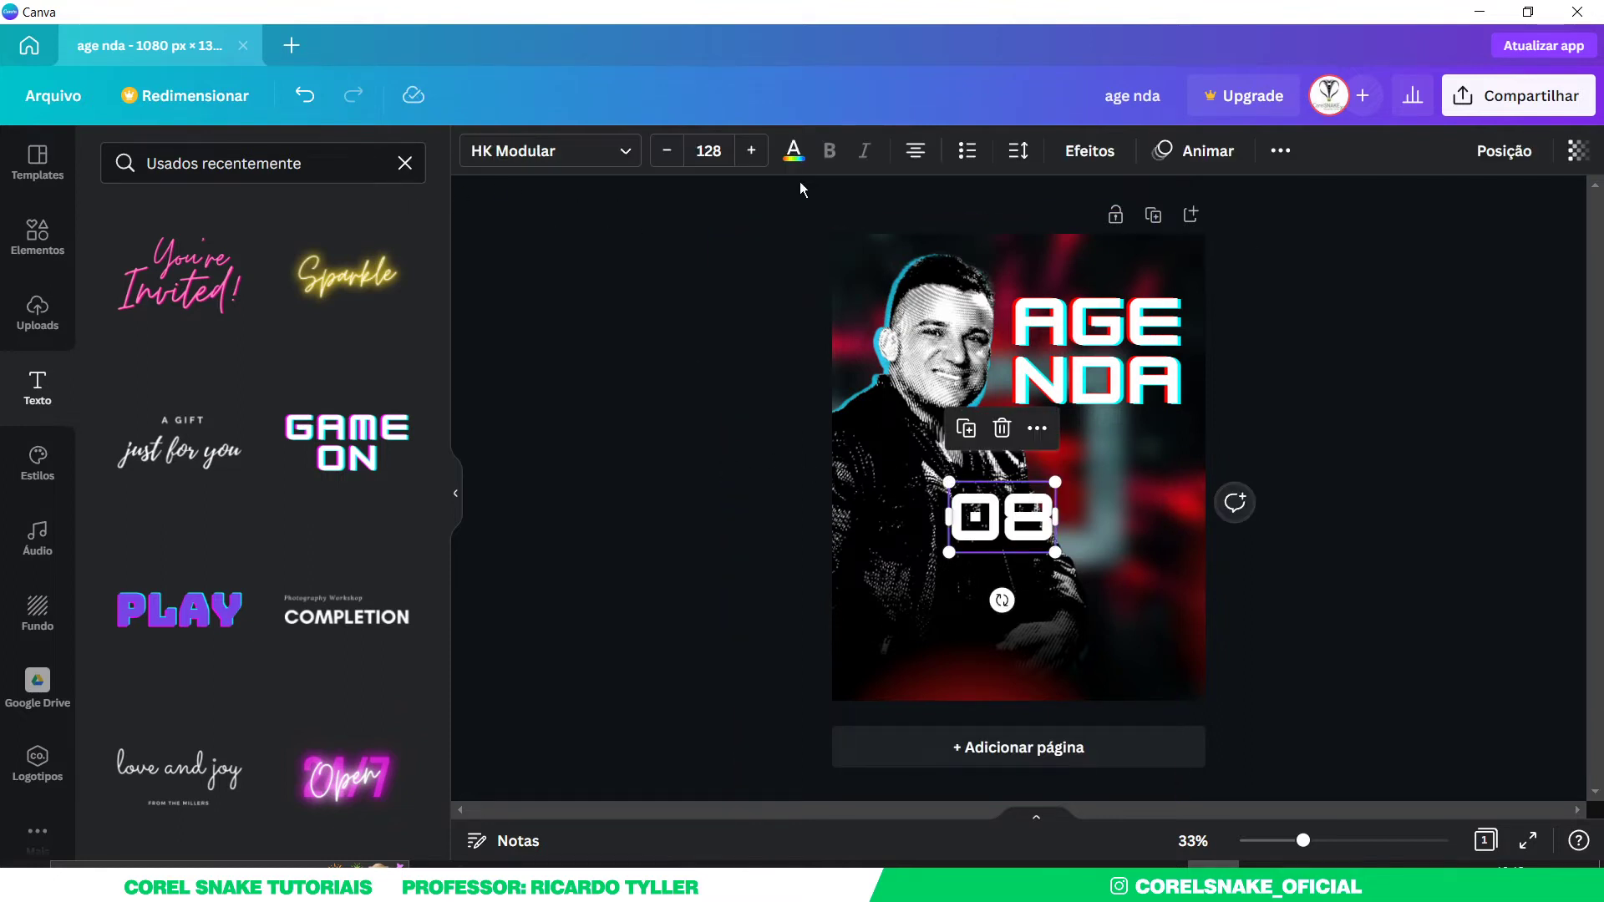
click(794, 150)
scroll(346, 558, down, 2)
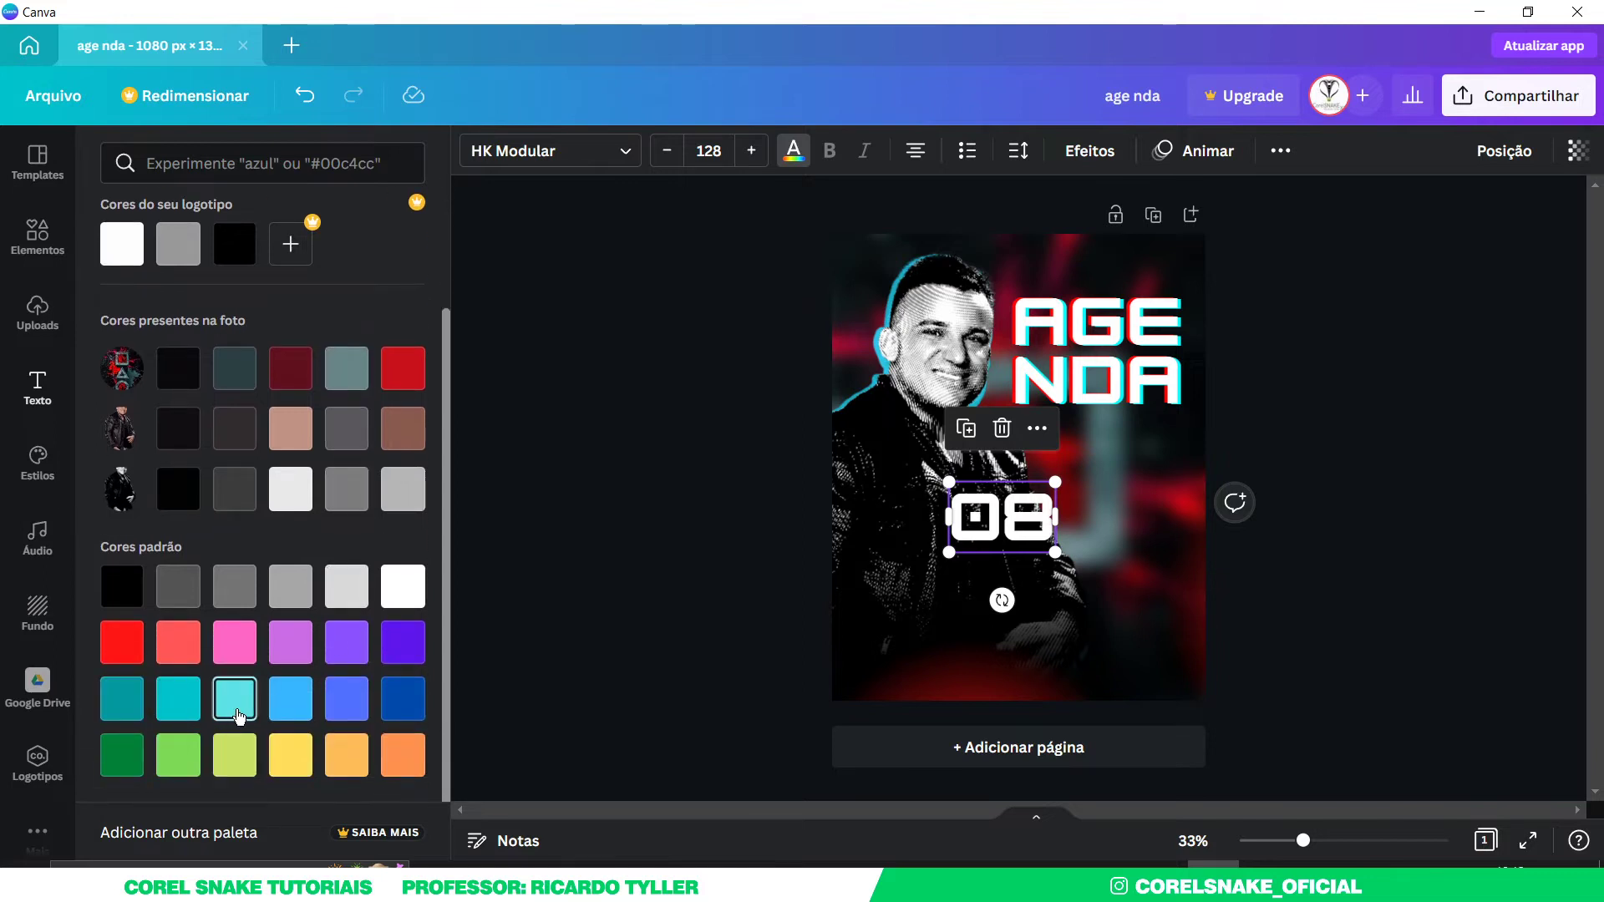
click(302, 706)
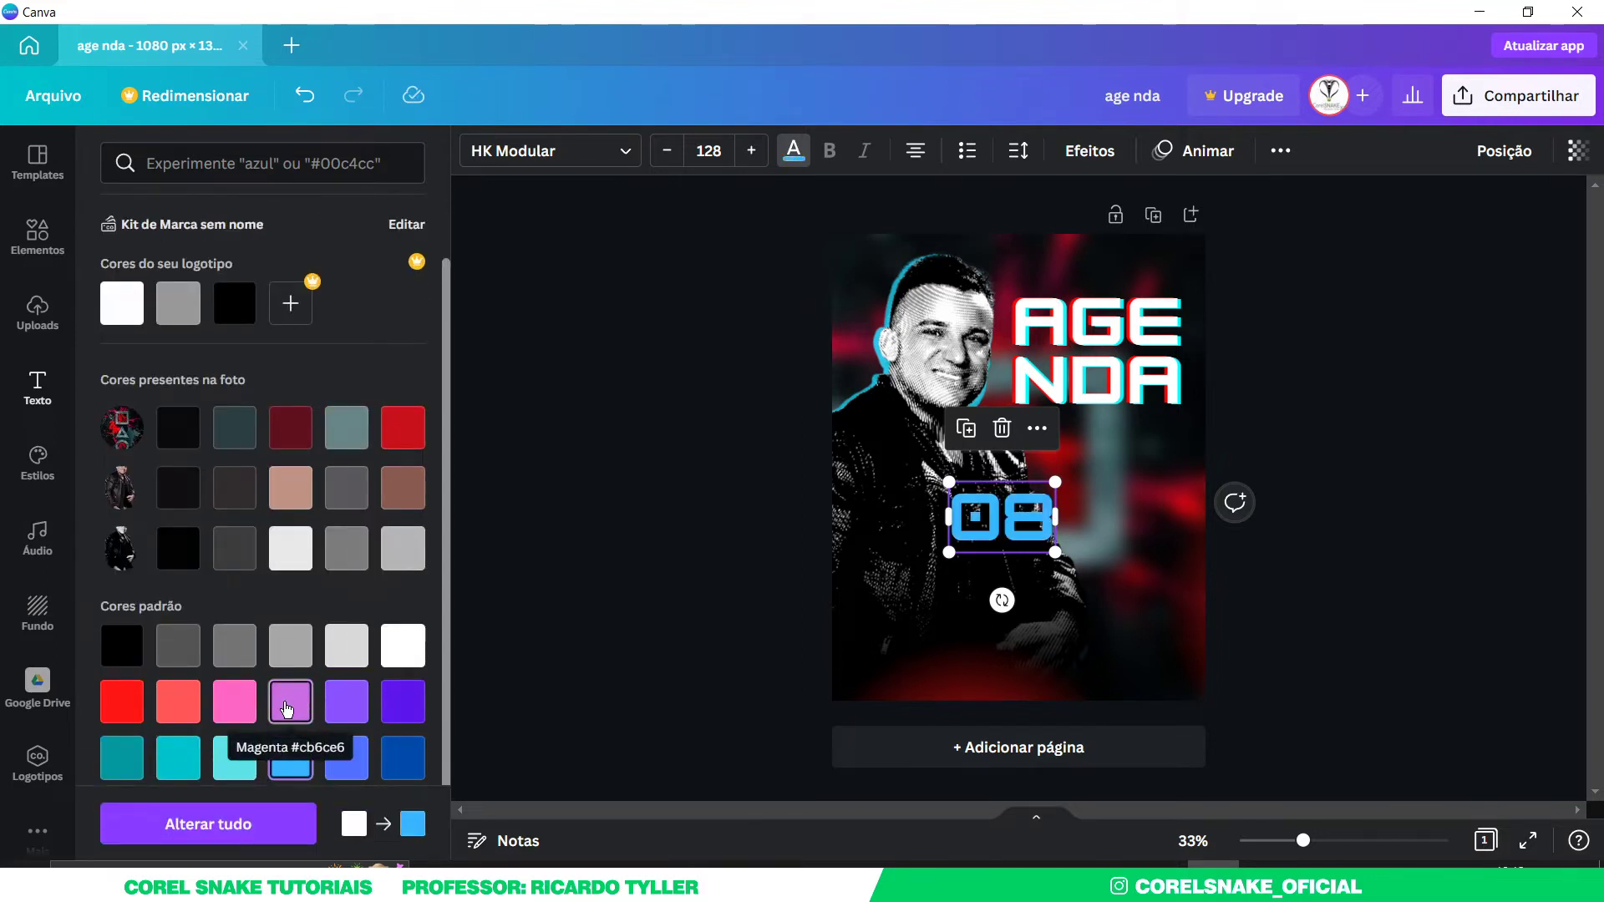
click(226, 756)
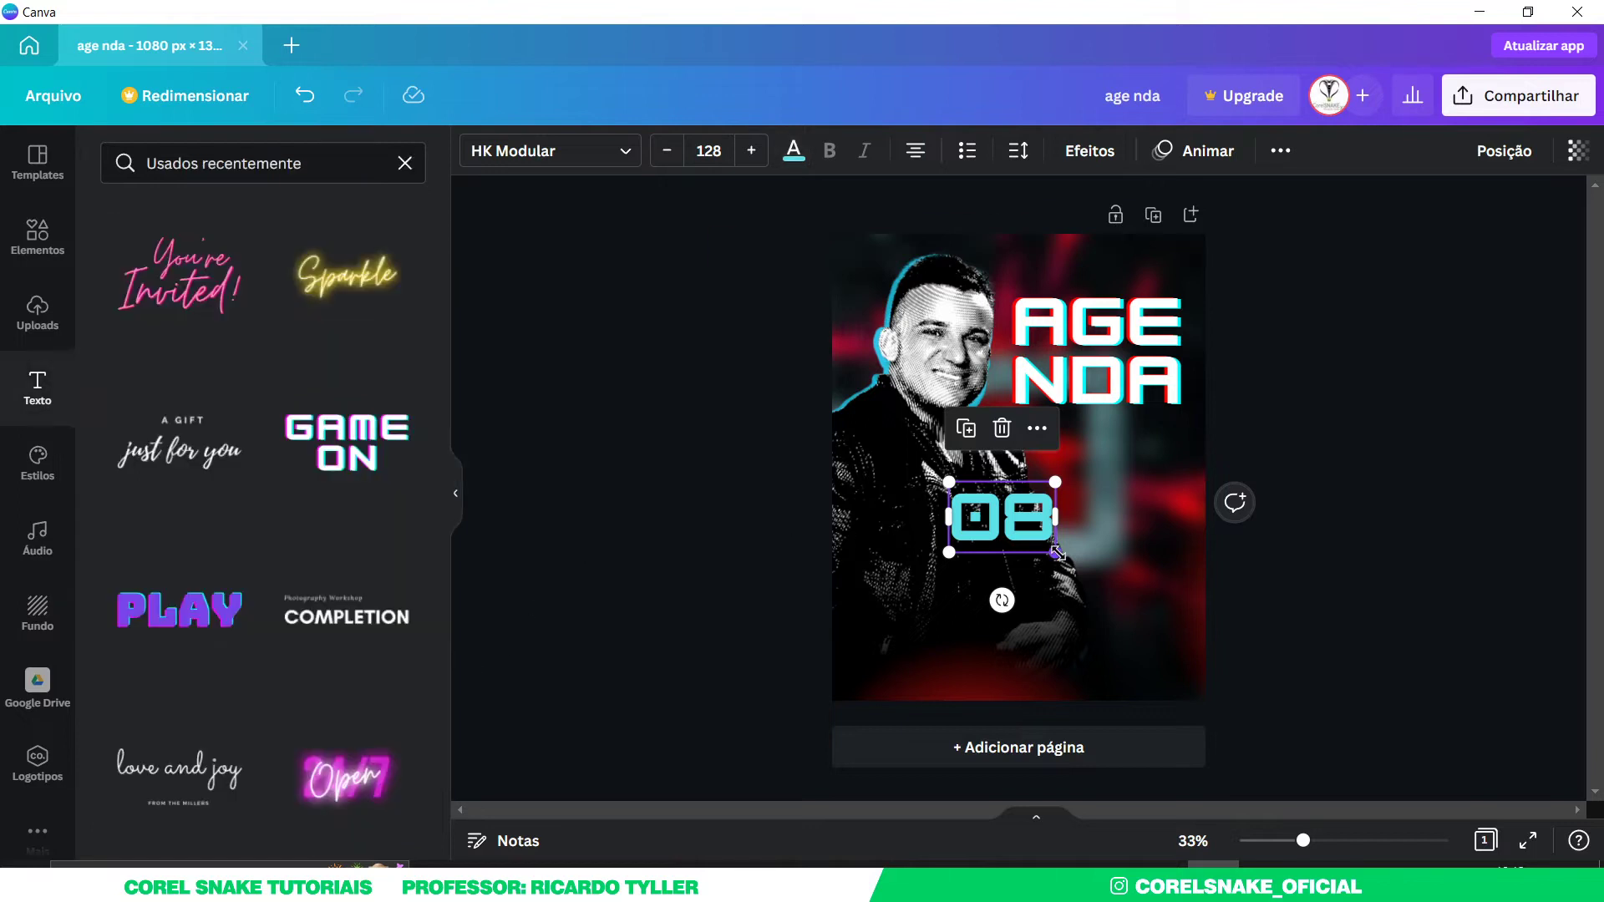
drag(1055, 553, 981, 499)
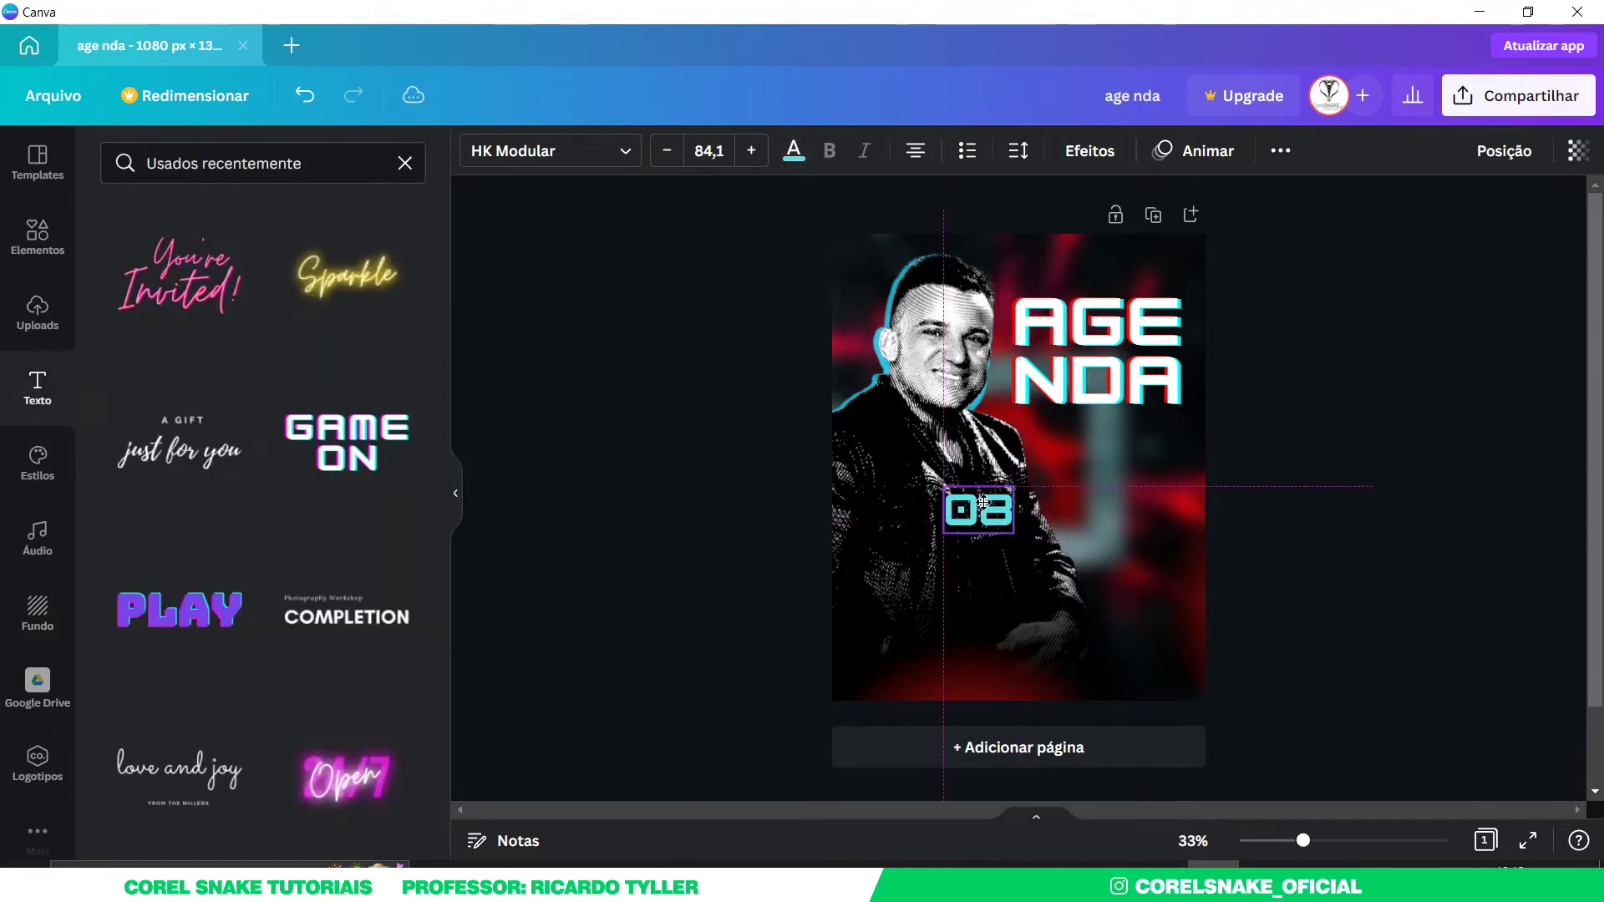
click(1344, 534)
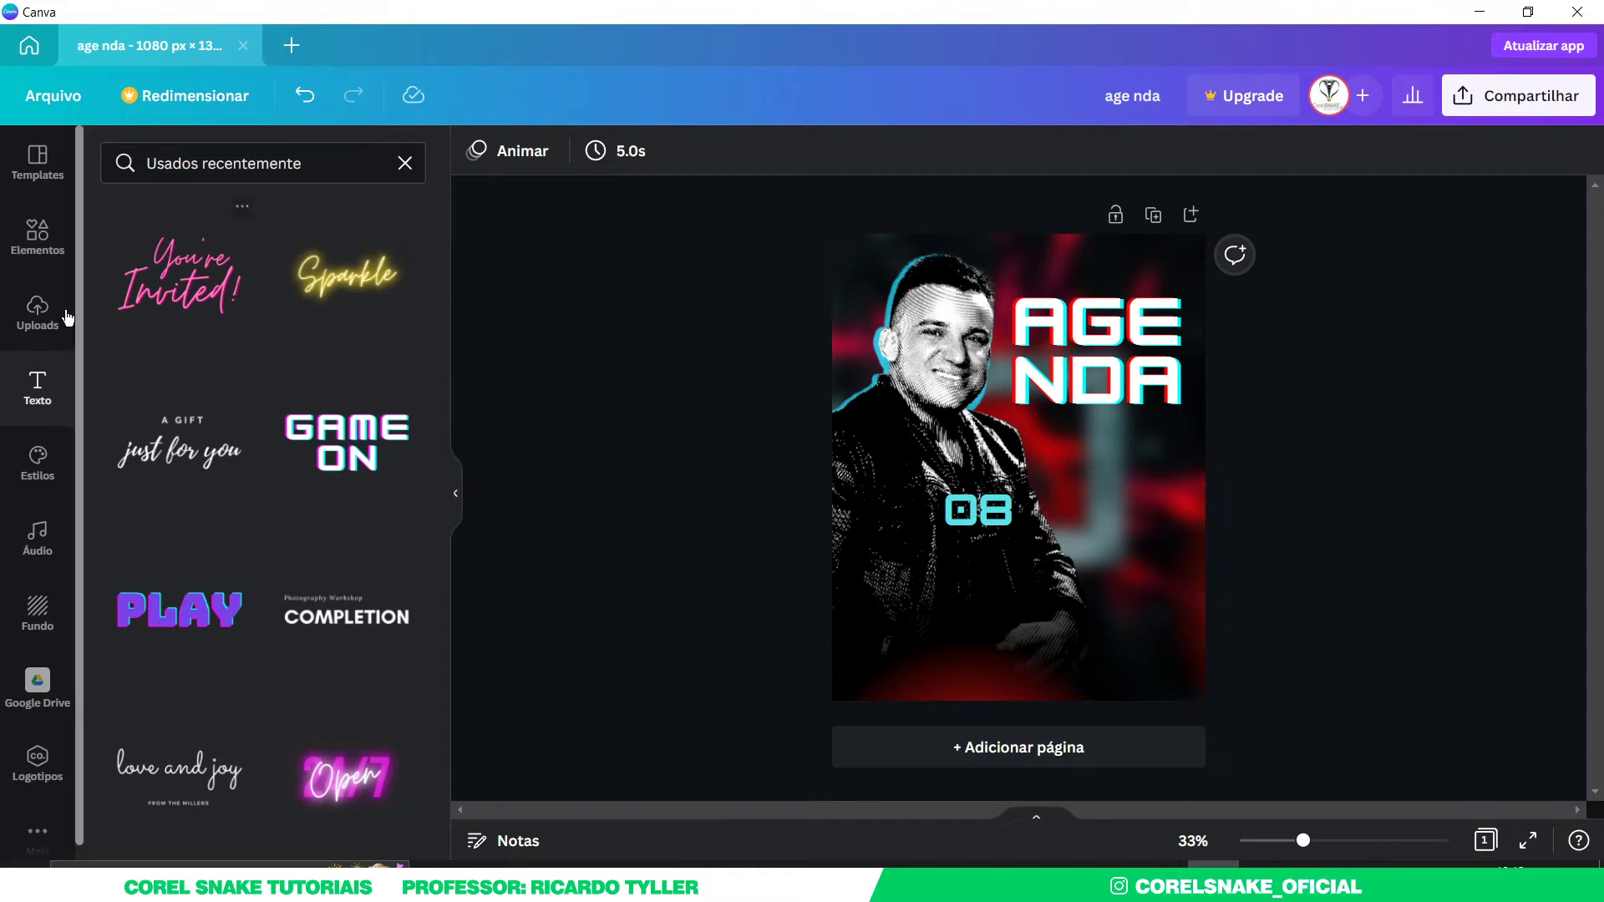
- Add a new title text box to the flyer for the event venue
click(37, 389)
click(254, 269)
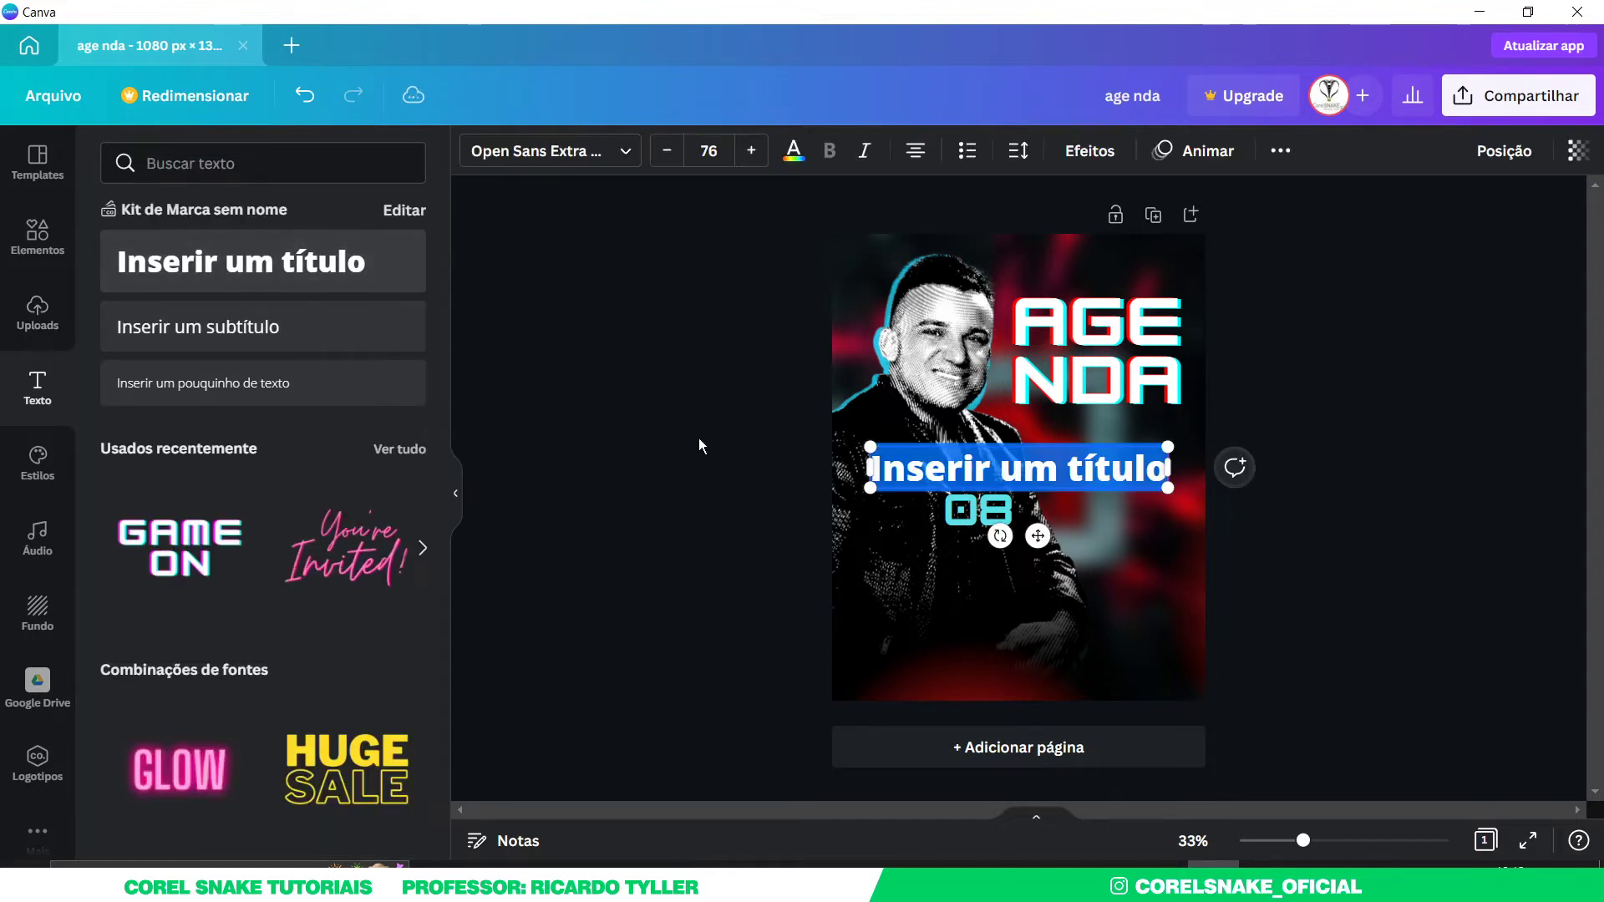
text(Clube)
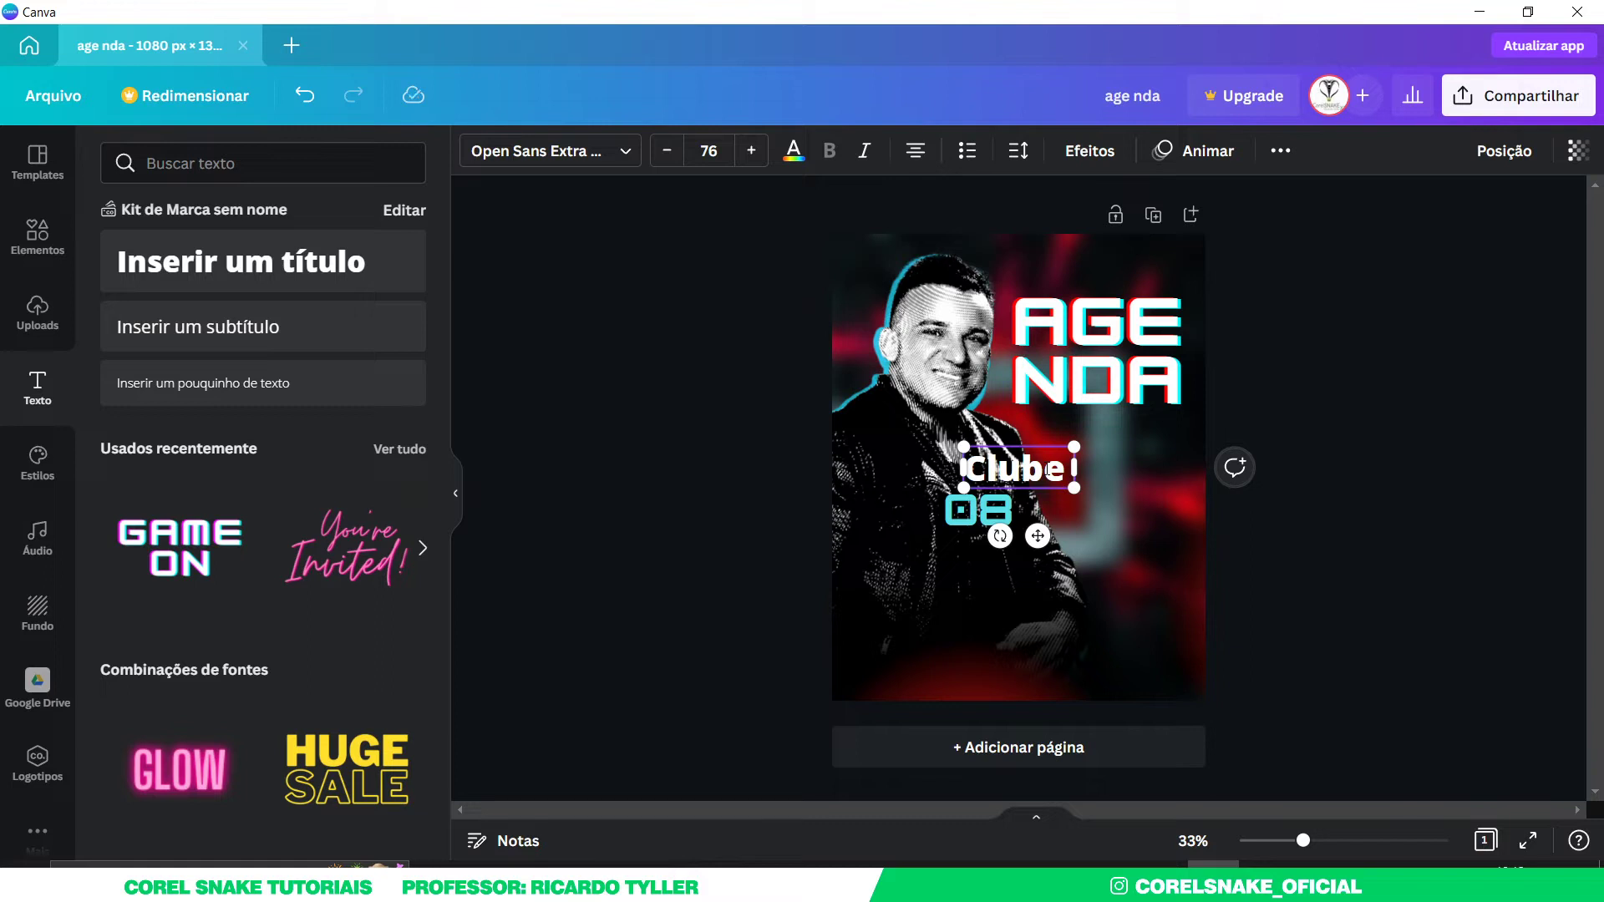
key(BackSpace)
key(BackSpace)
key(BackSpace)
key(BackSpace)
key(BackSpace)
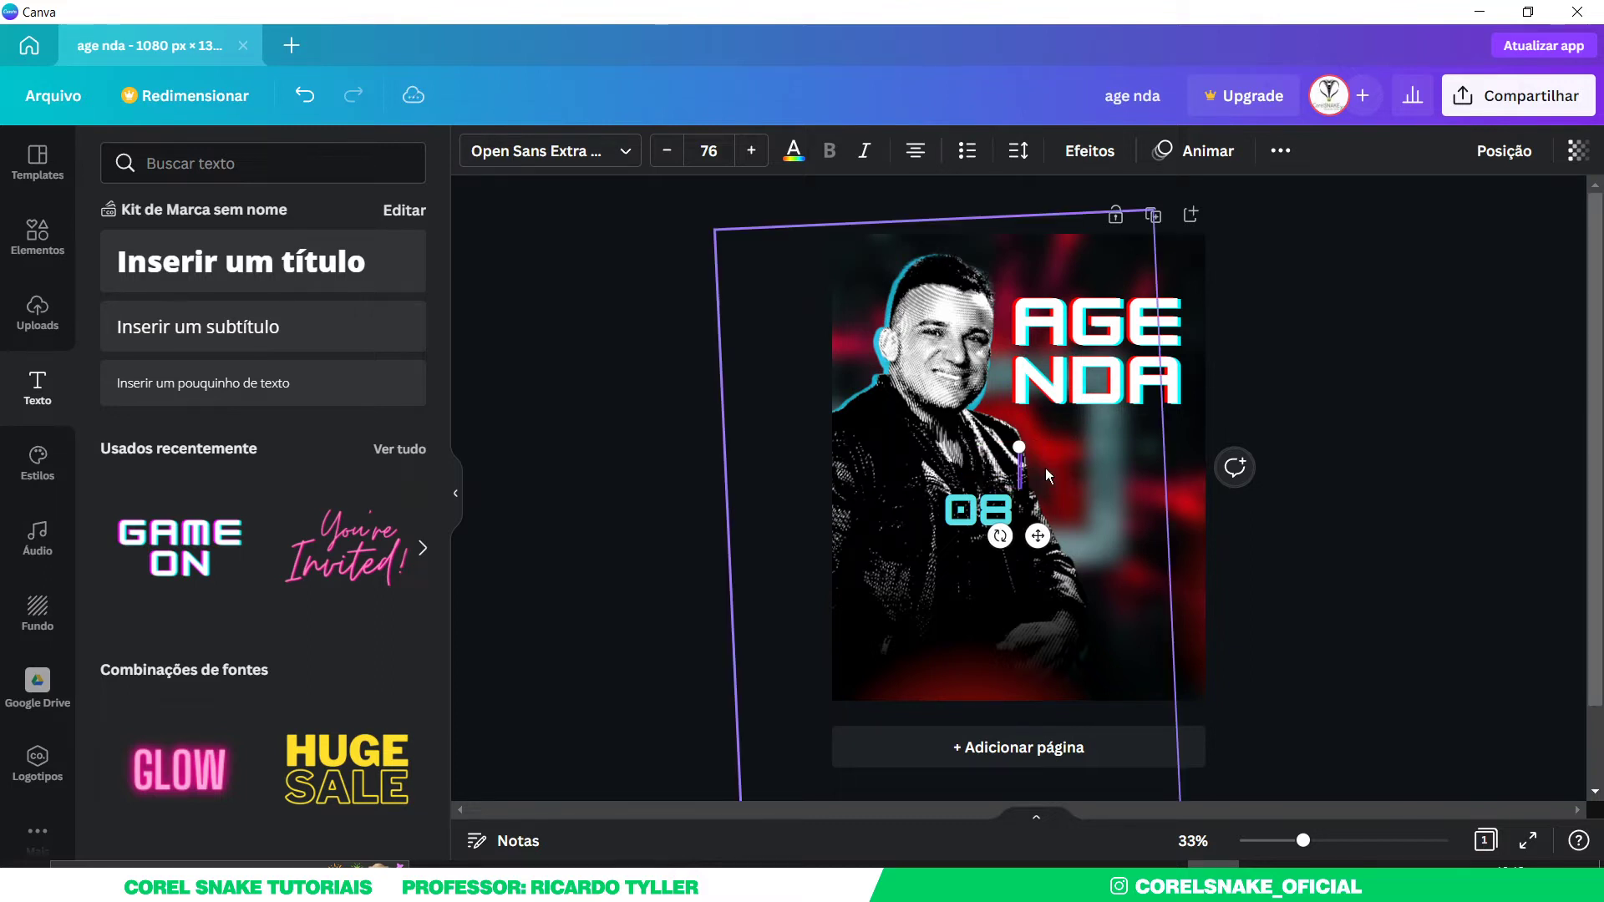
- Set the venue title's wording to "Parque das nações" and shrink it to size 29 beside the 08
text(Parque)
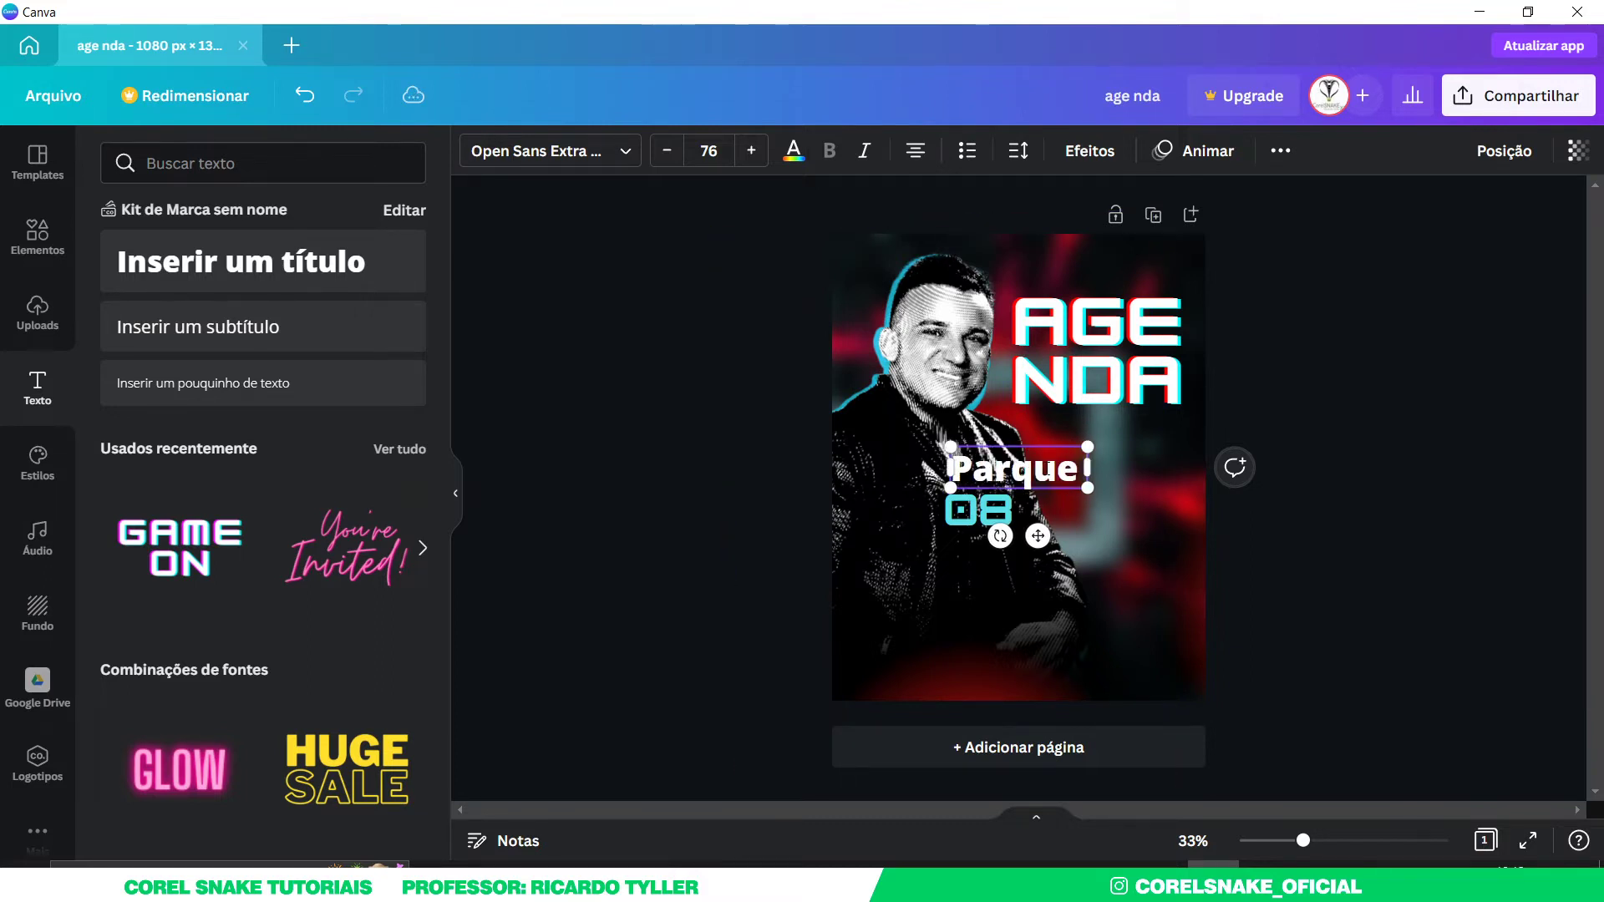
text( das naç)
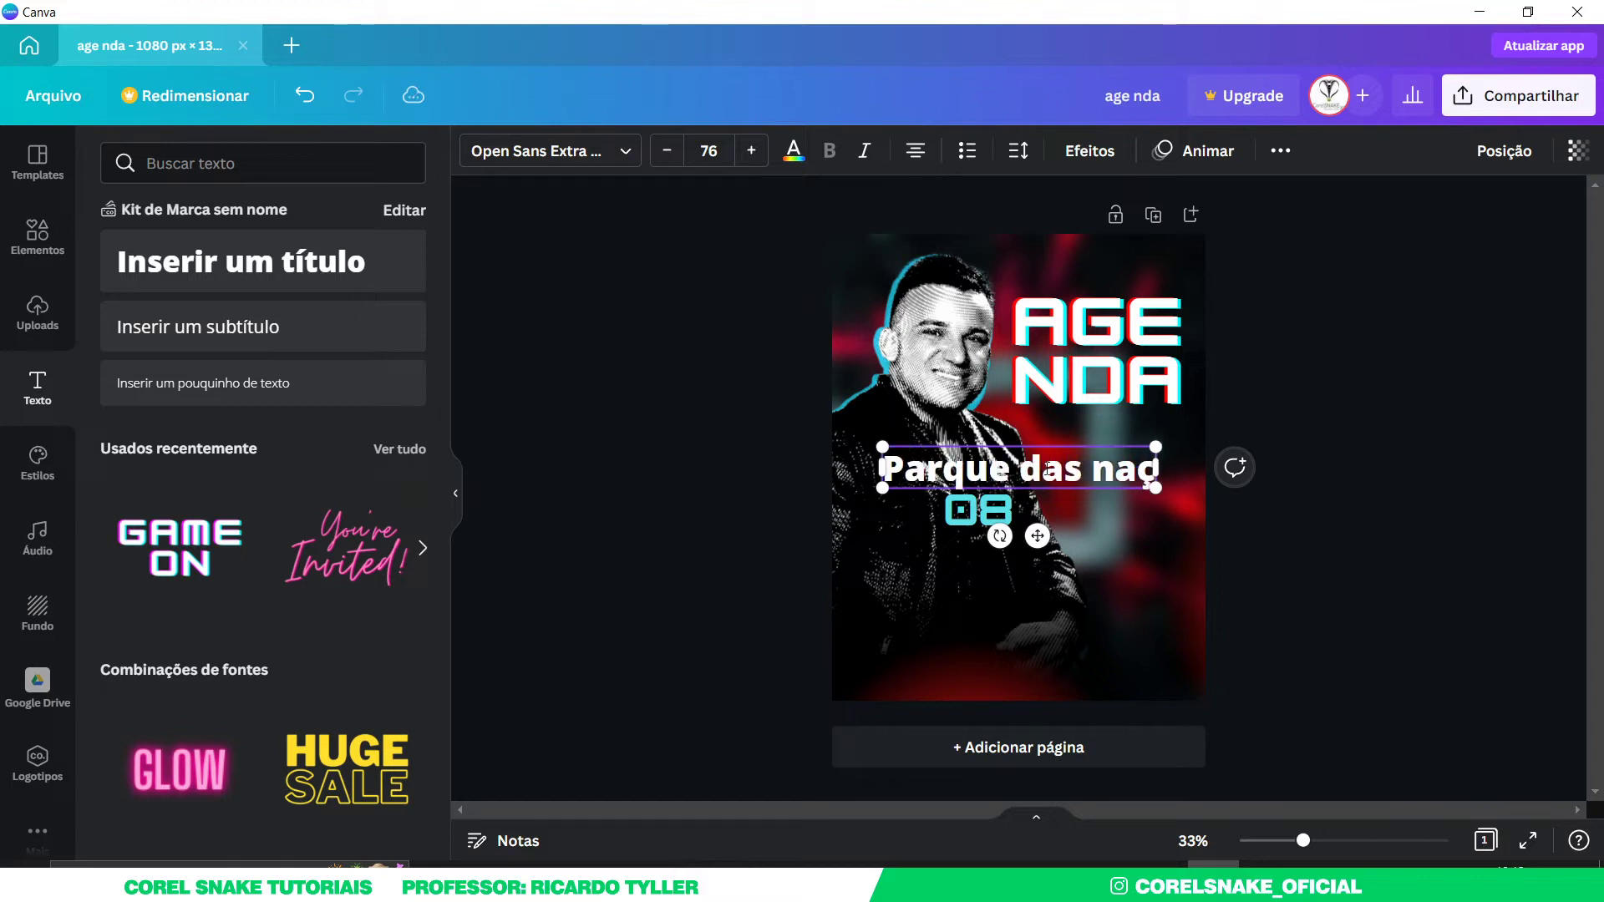
text(ões)
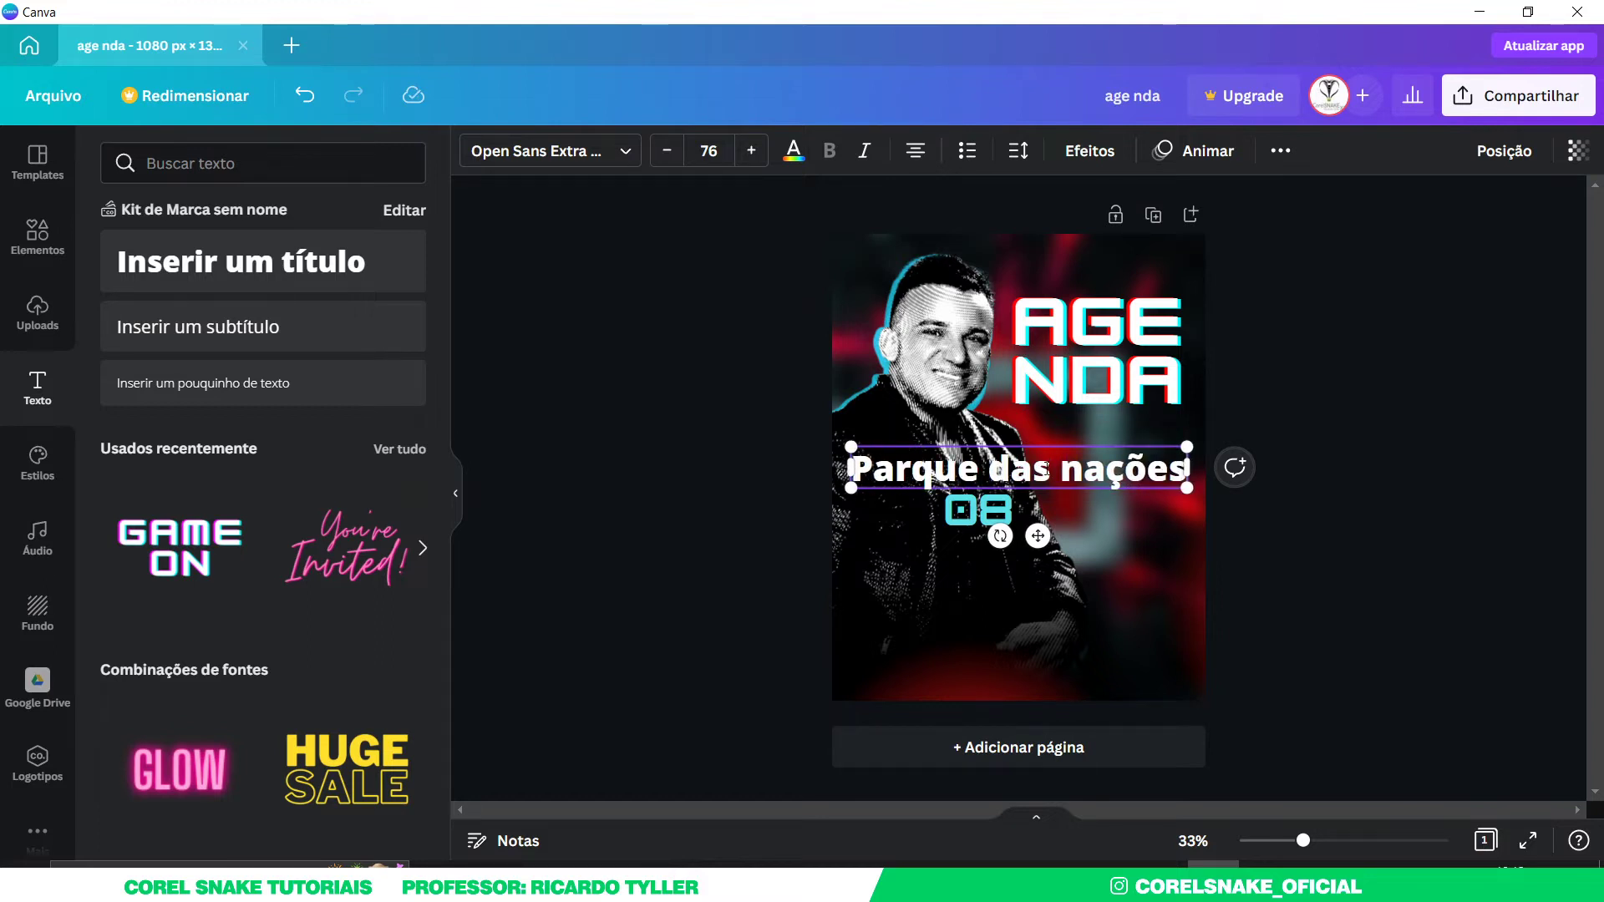
click(634, 490)
click(1171, 483)
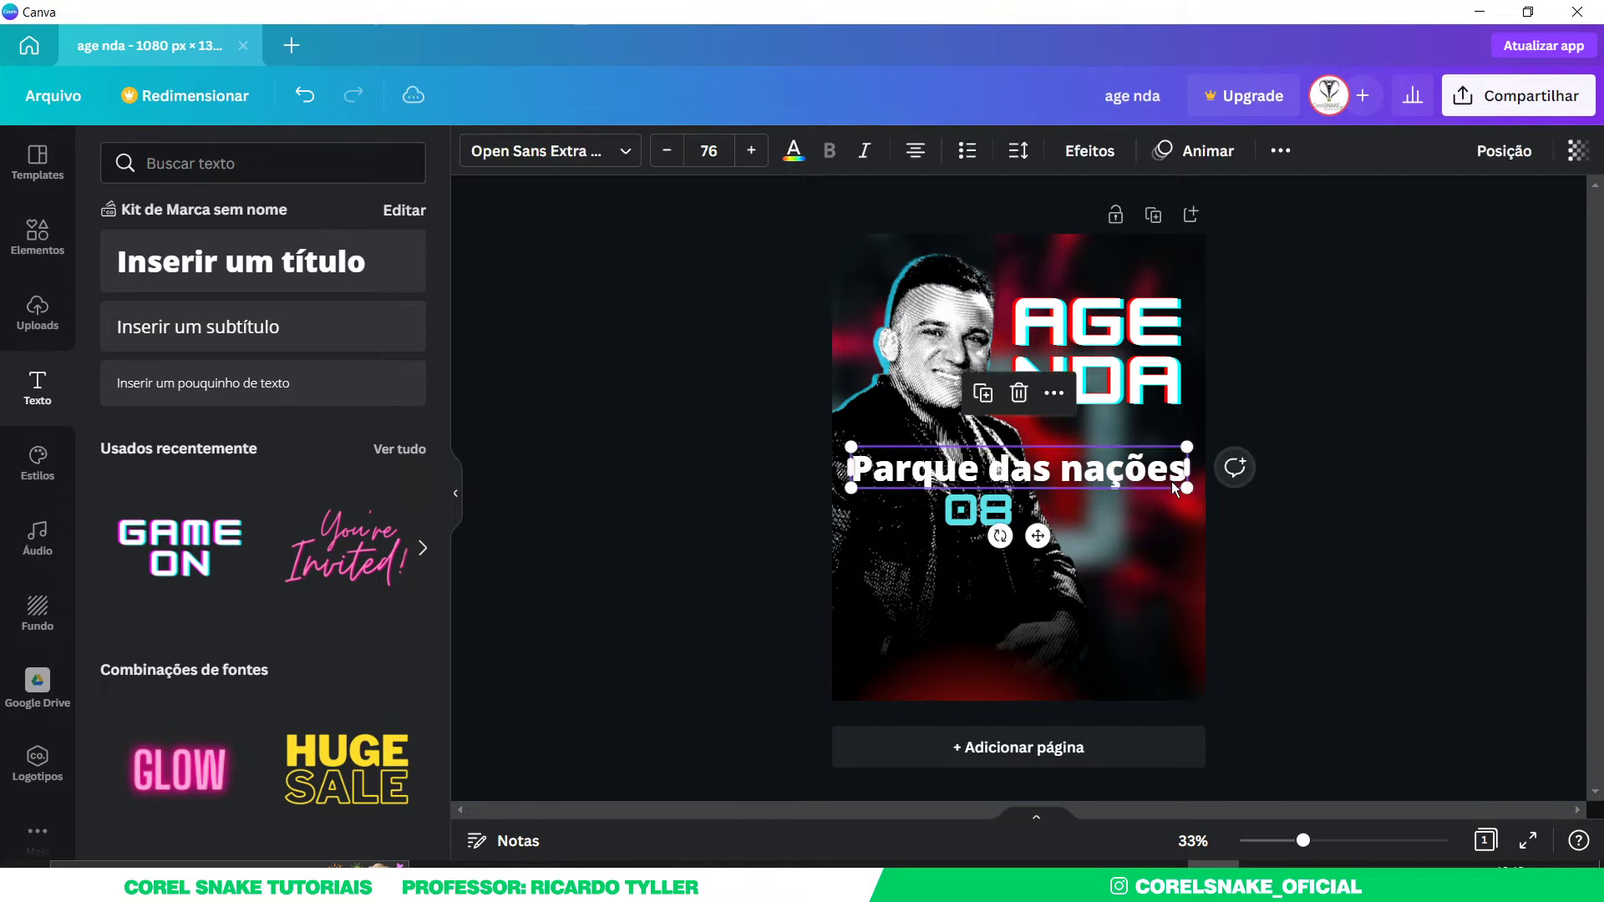
drag(1185, 488, 1137, 506)
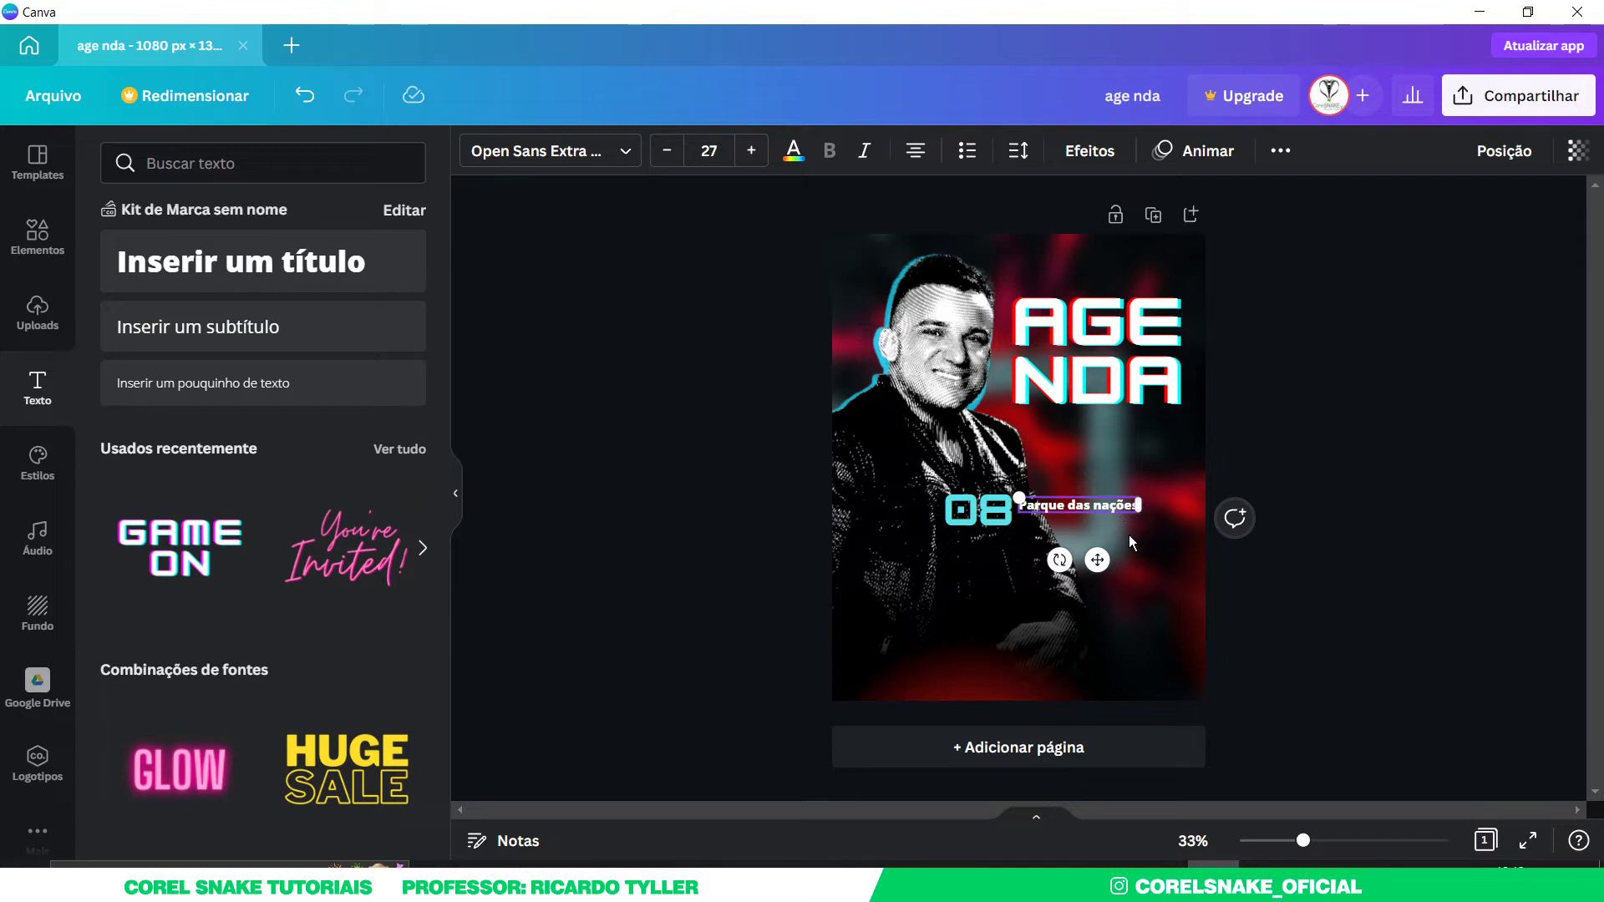
drag(1303, 840, 1332, 841)
mouse_move(1220, 559)
mouse_down()
mouse_move(1238, 559)
mouse_move(1212, 539)
mouse_move(1191, 542)
mouse_move(1193, 559)
mouse_up()
click(1426, 470)
click(1206, 545)
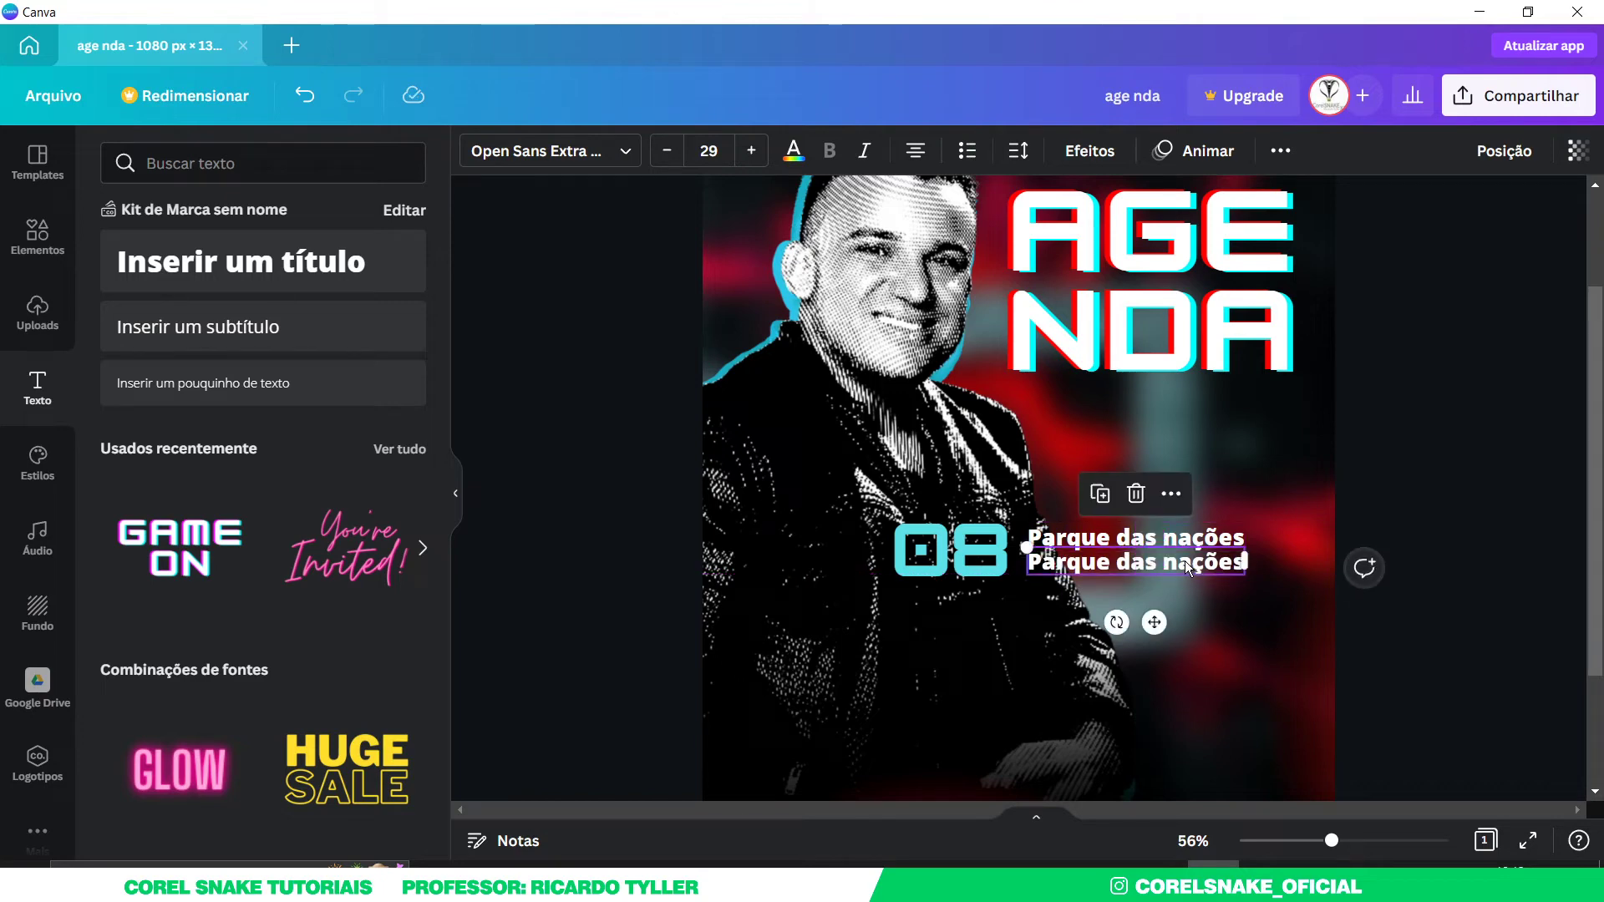
key(Delete)
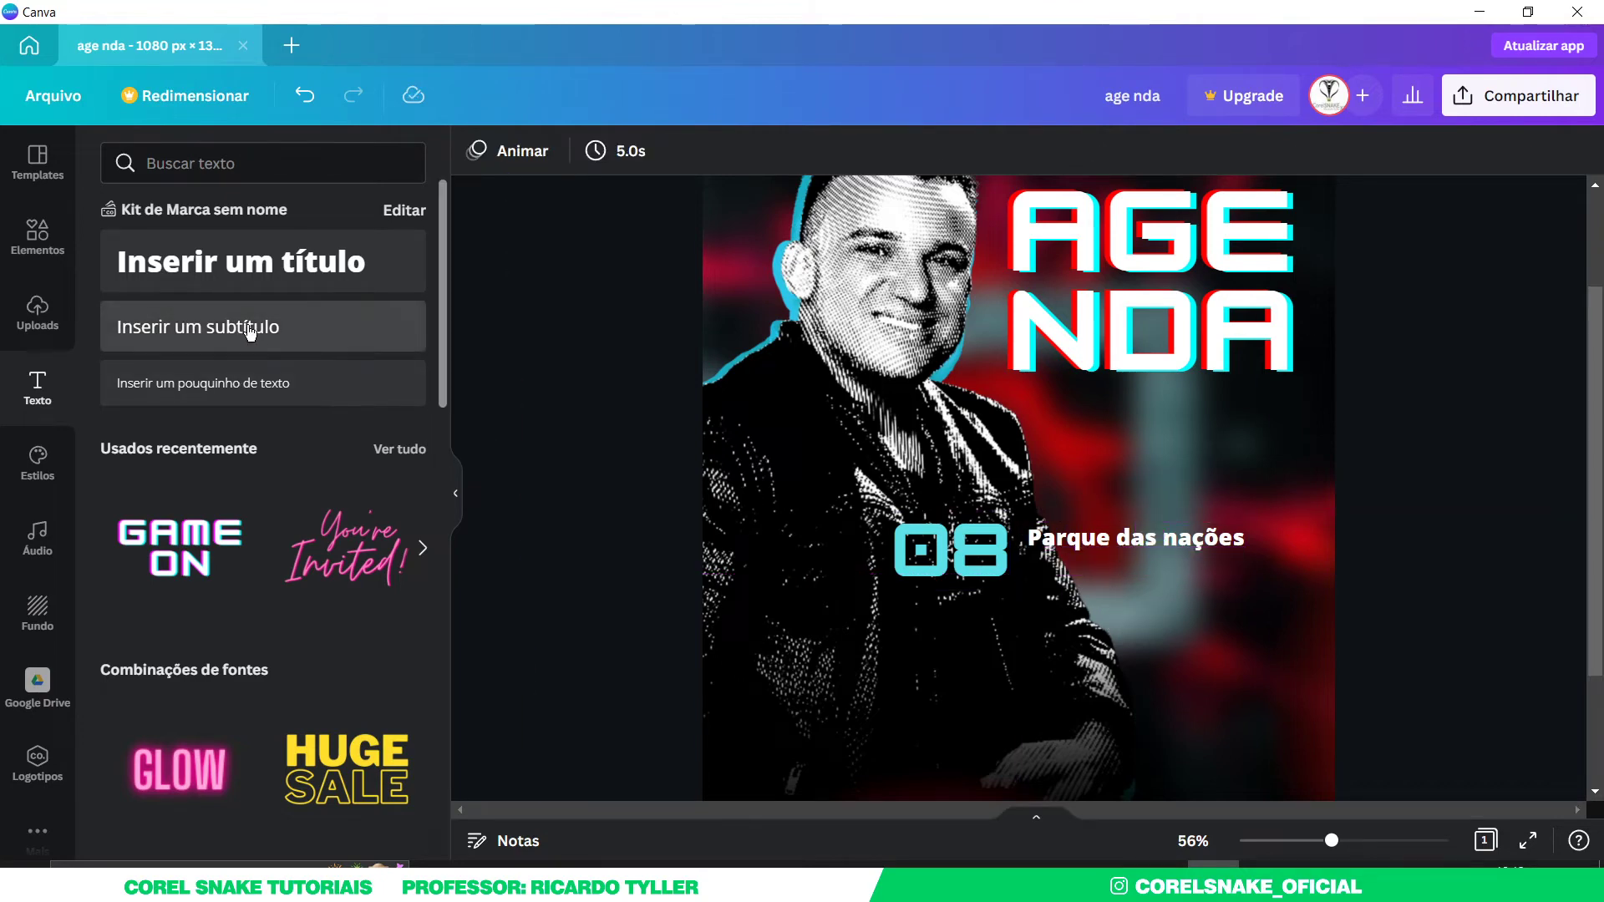
- Add a subtitle text box beneath the venue name and set its wording to "Brasilia-DF"
click(287, 328)
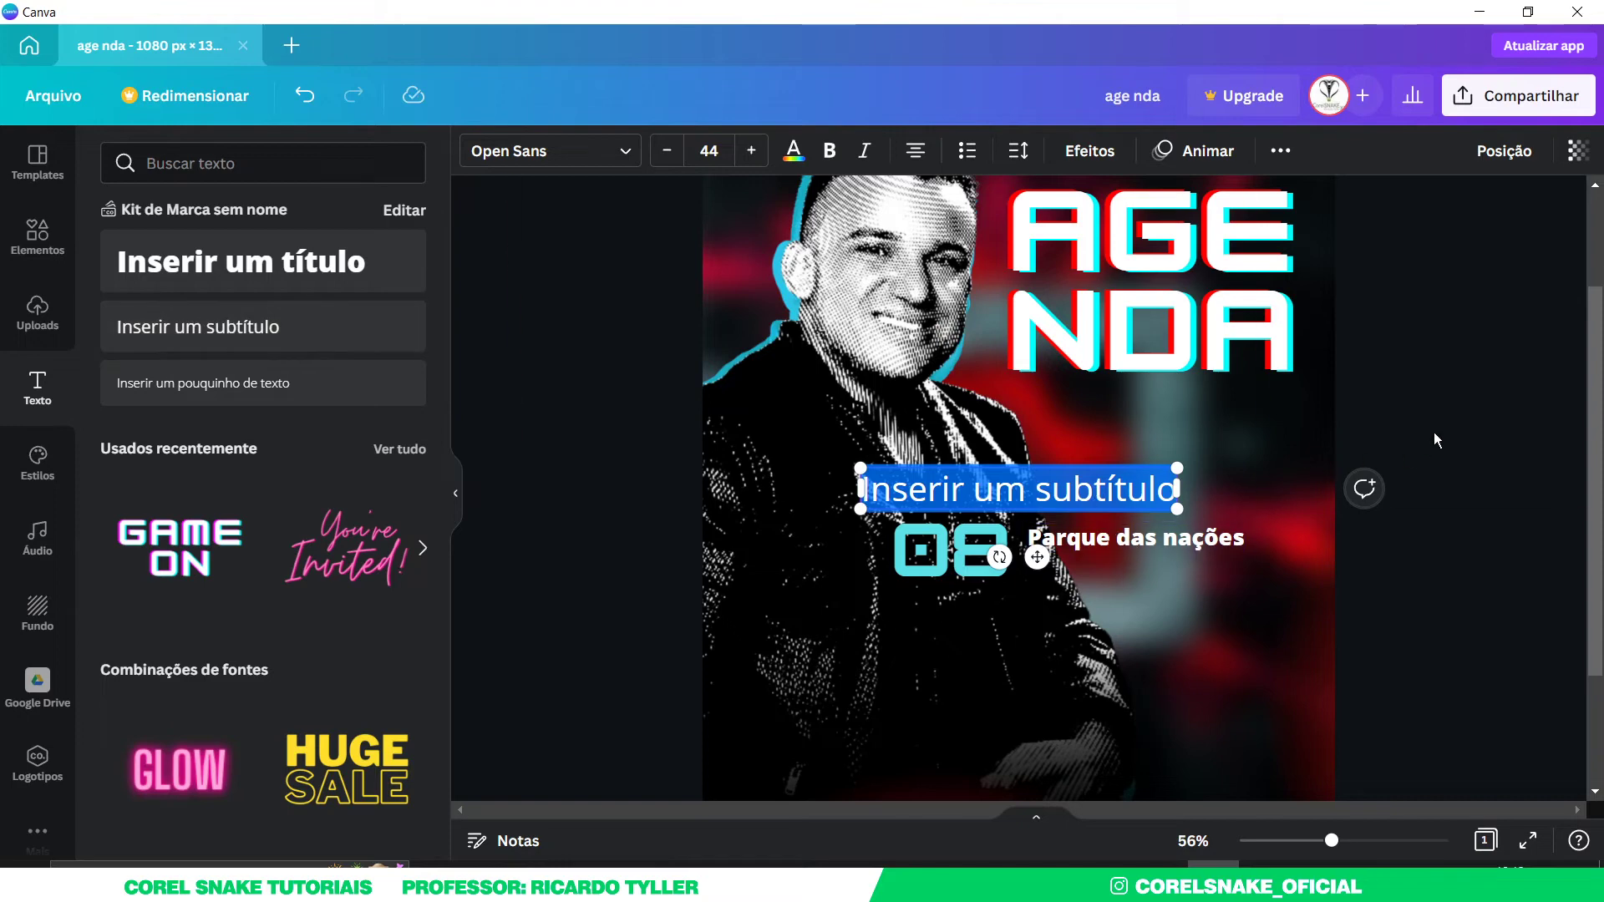
drag(1174, 510, 1197, 521)
double_click(1240, 595)
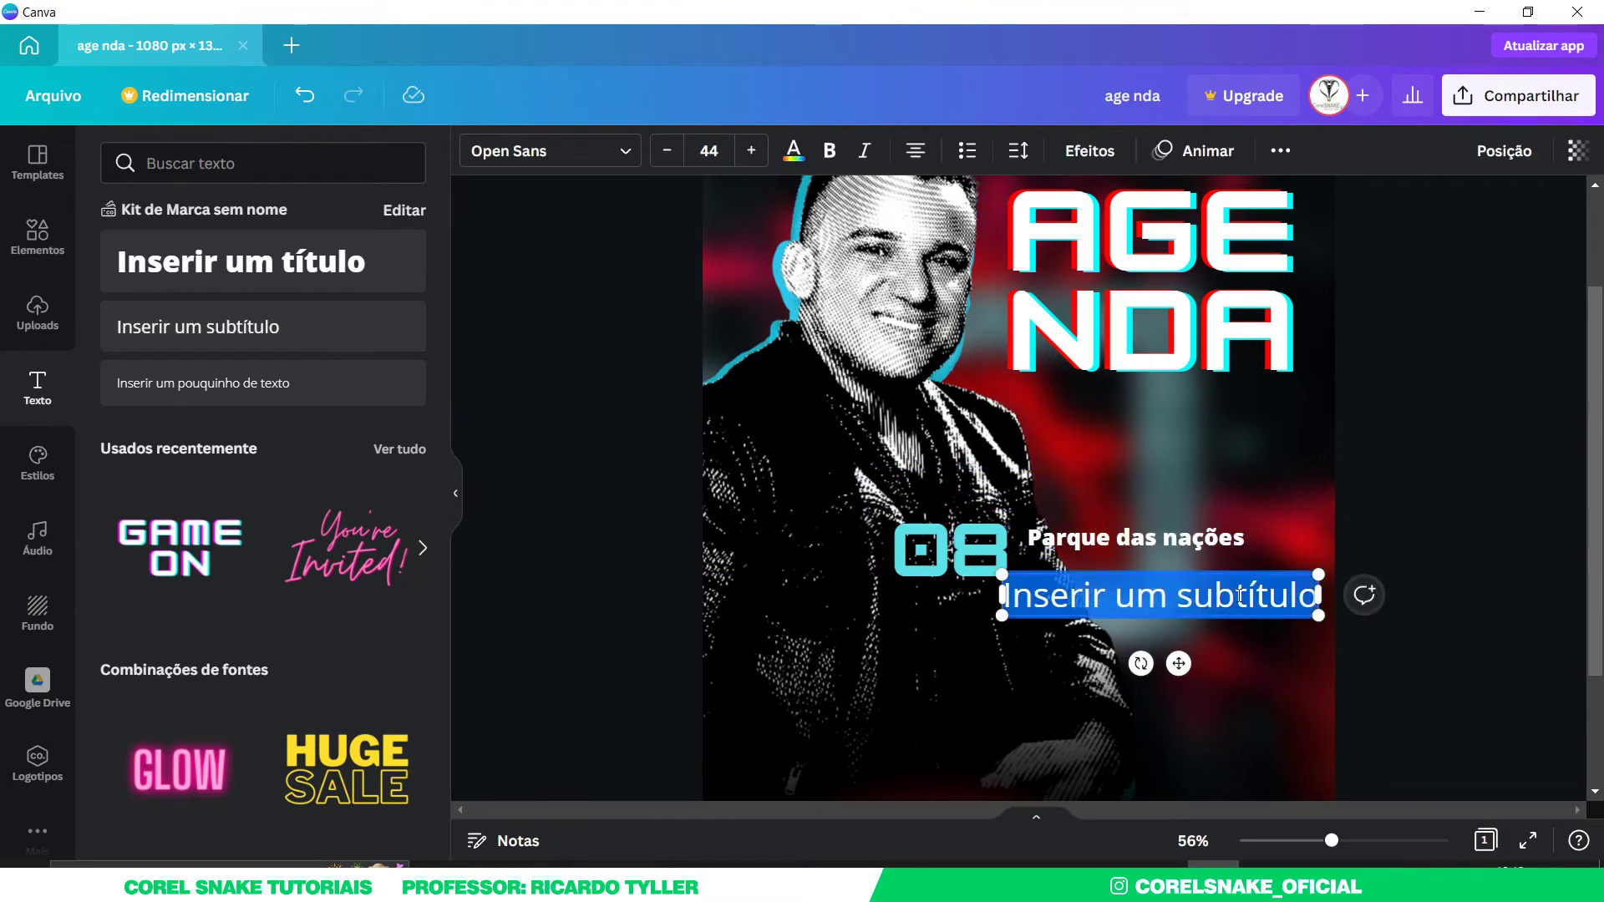
text(Bras)
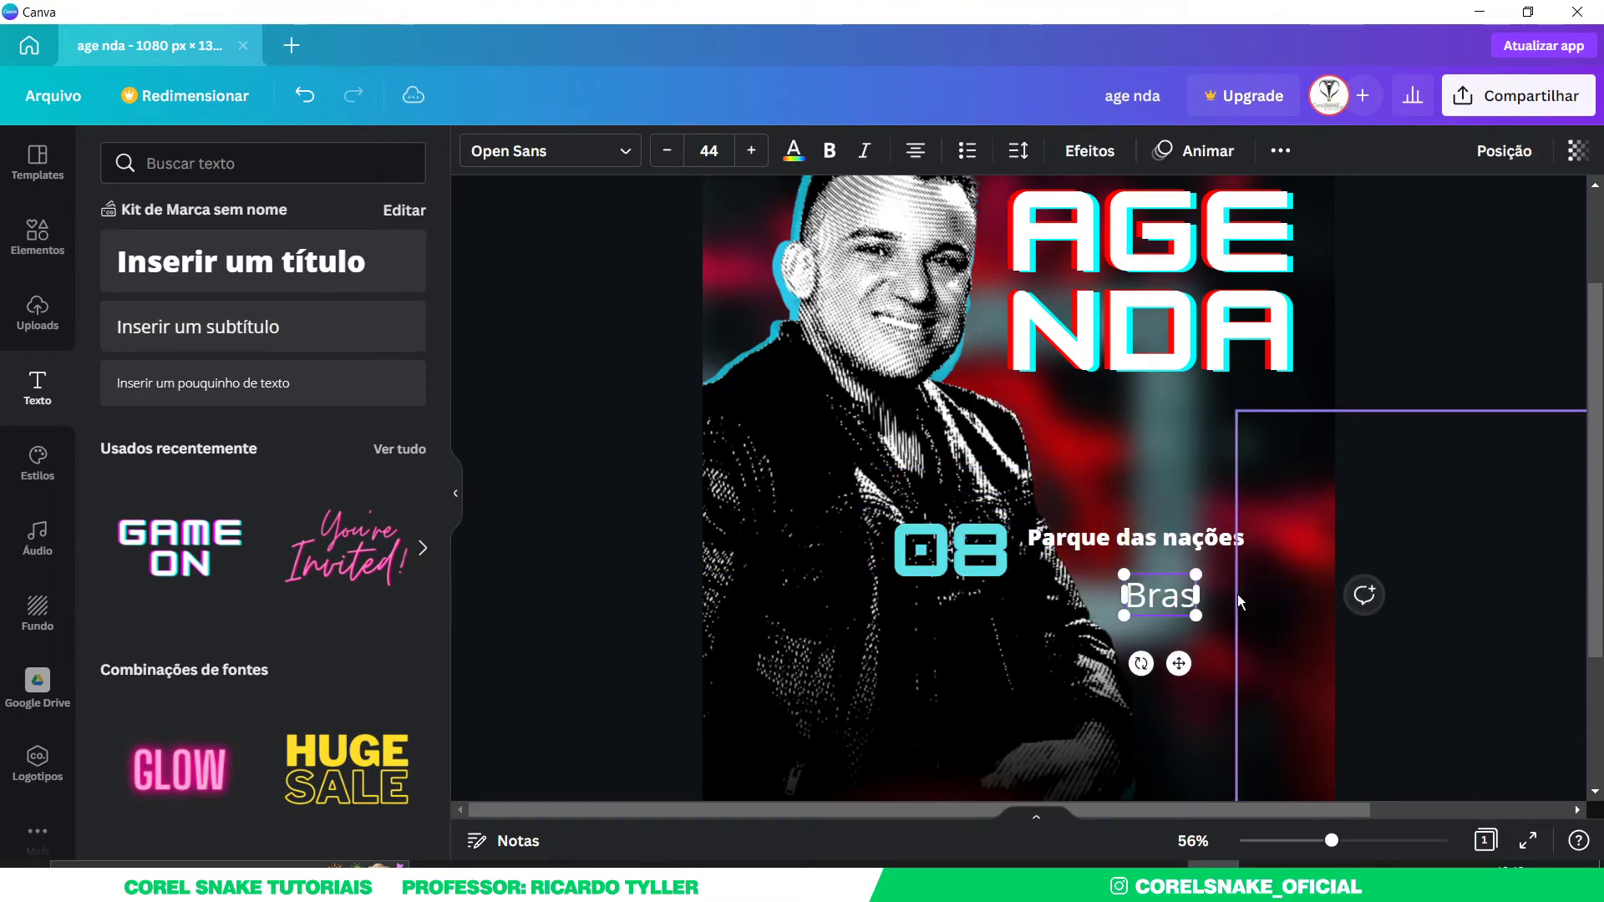
text(ilia-Df)
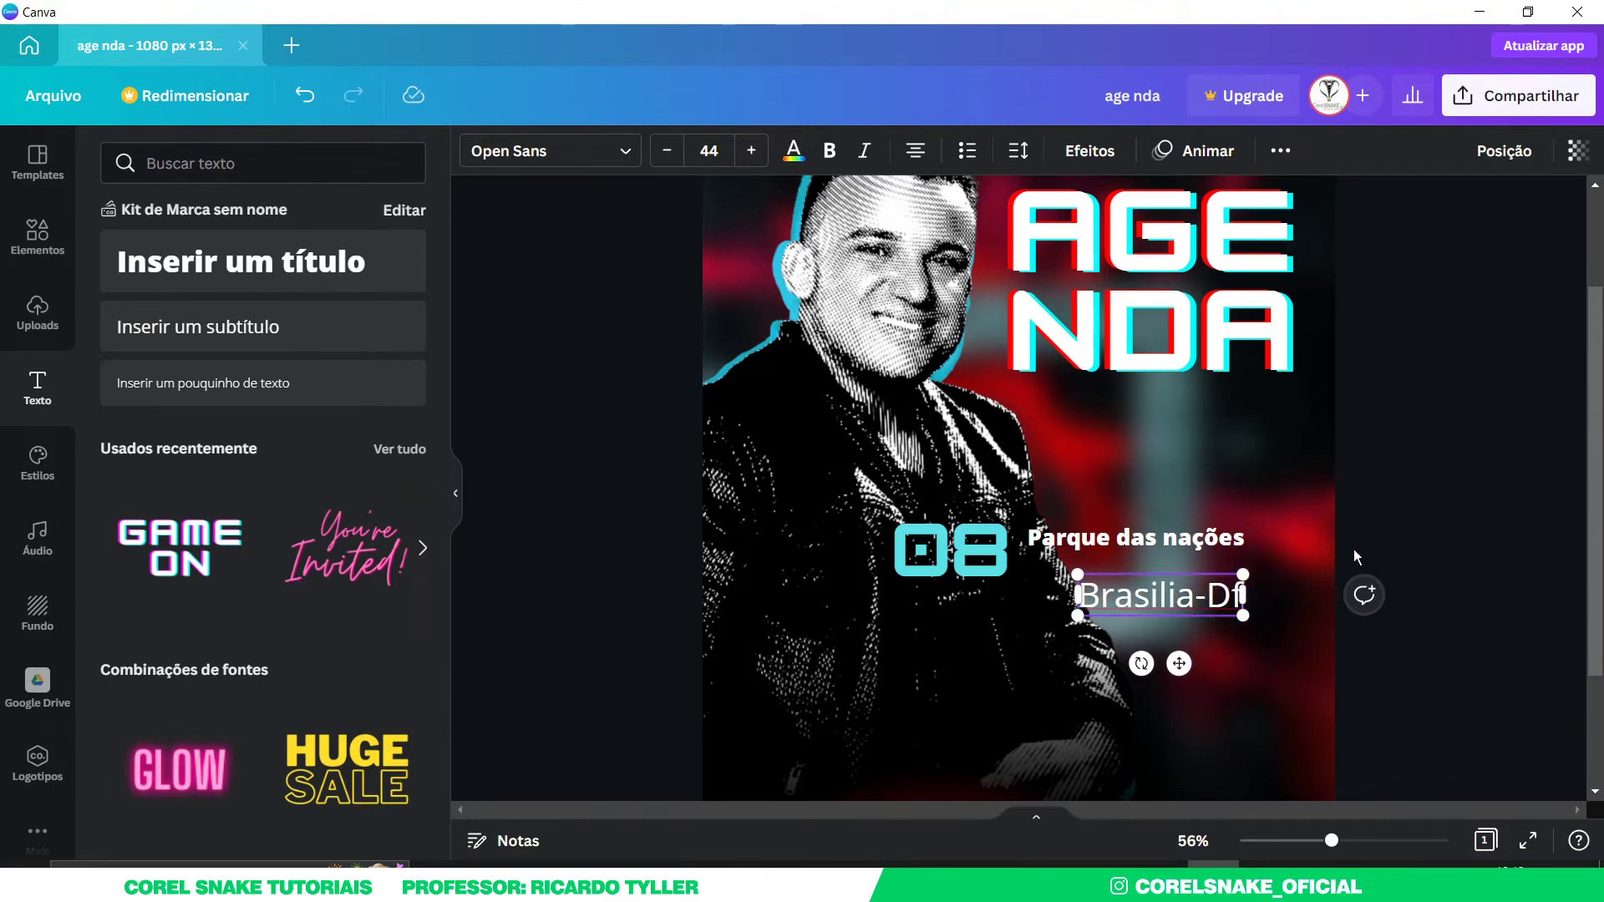
key(BackSpace)
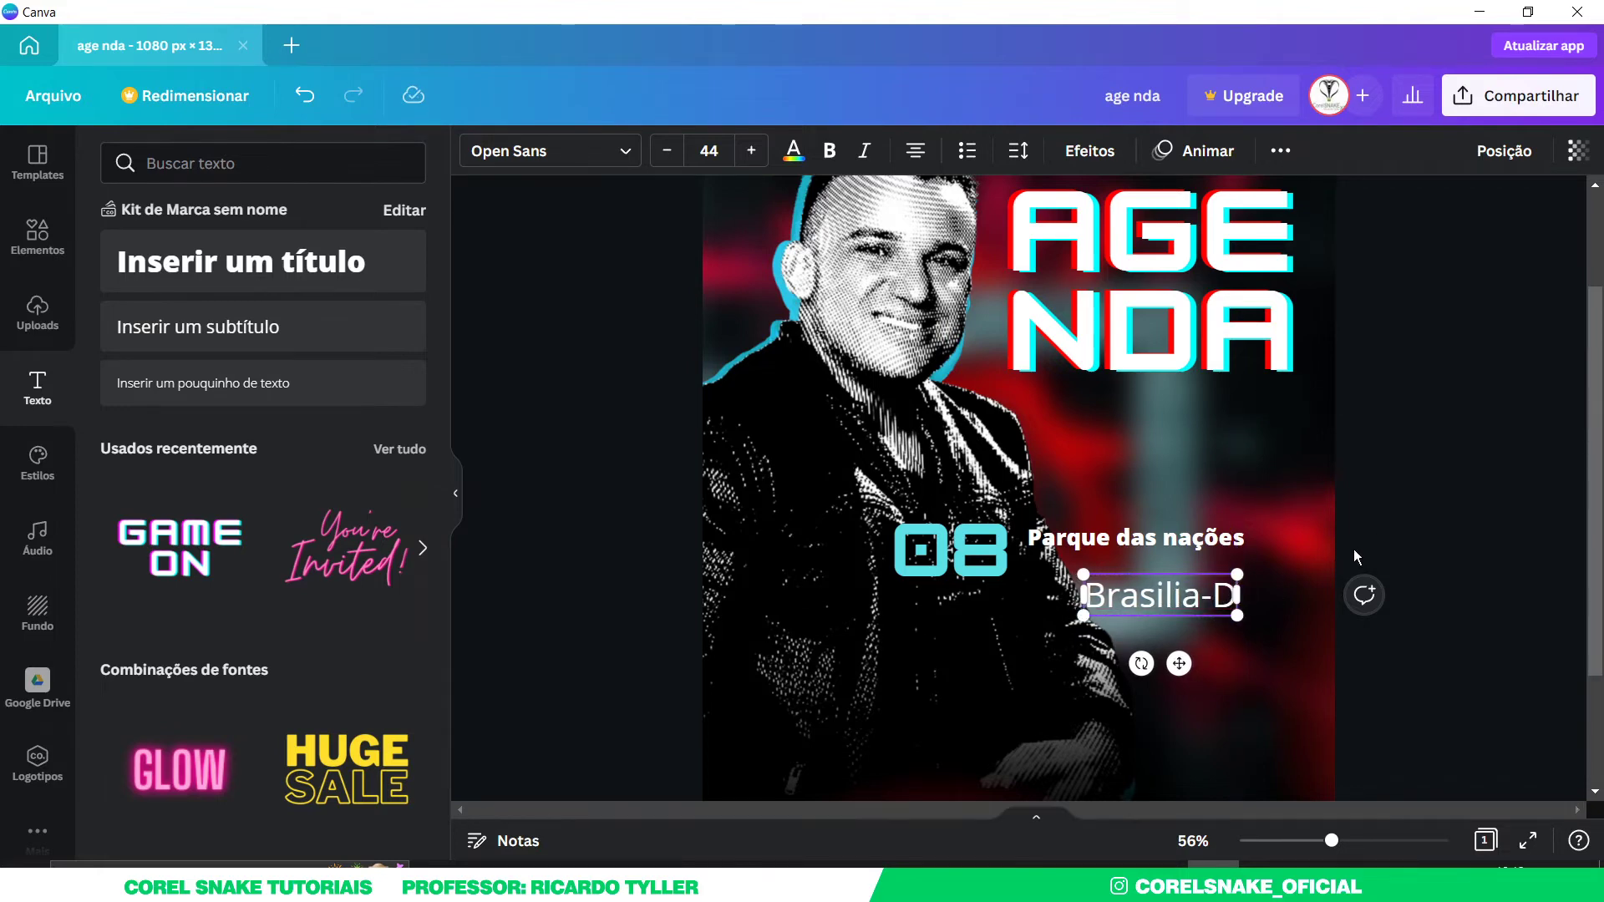
text(F)
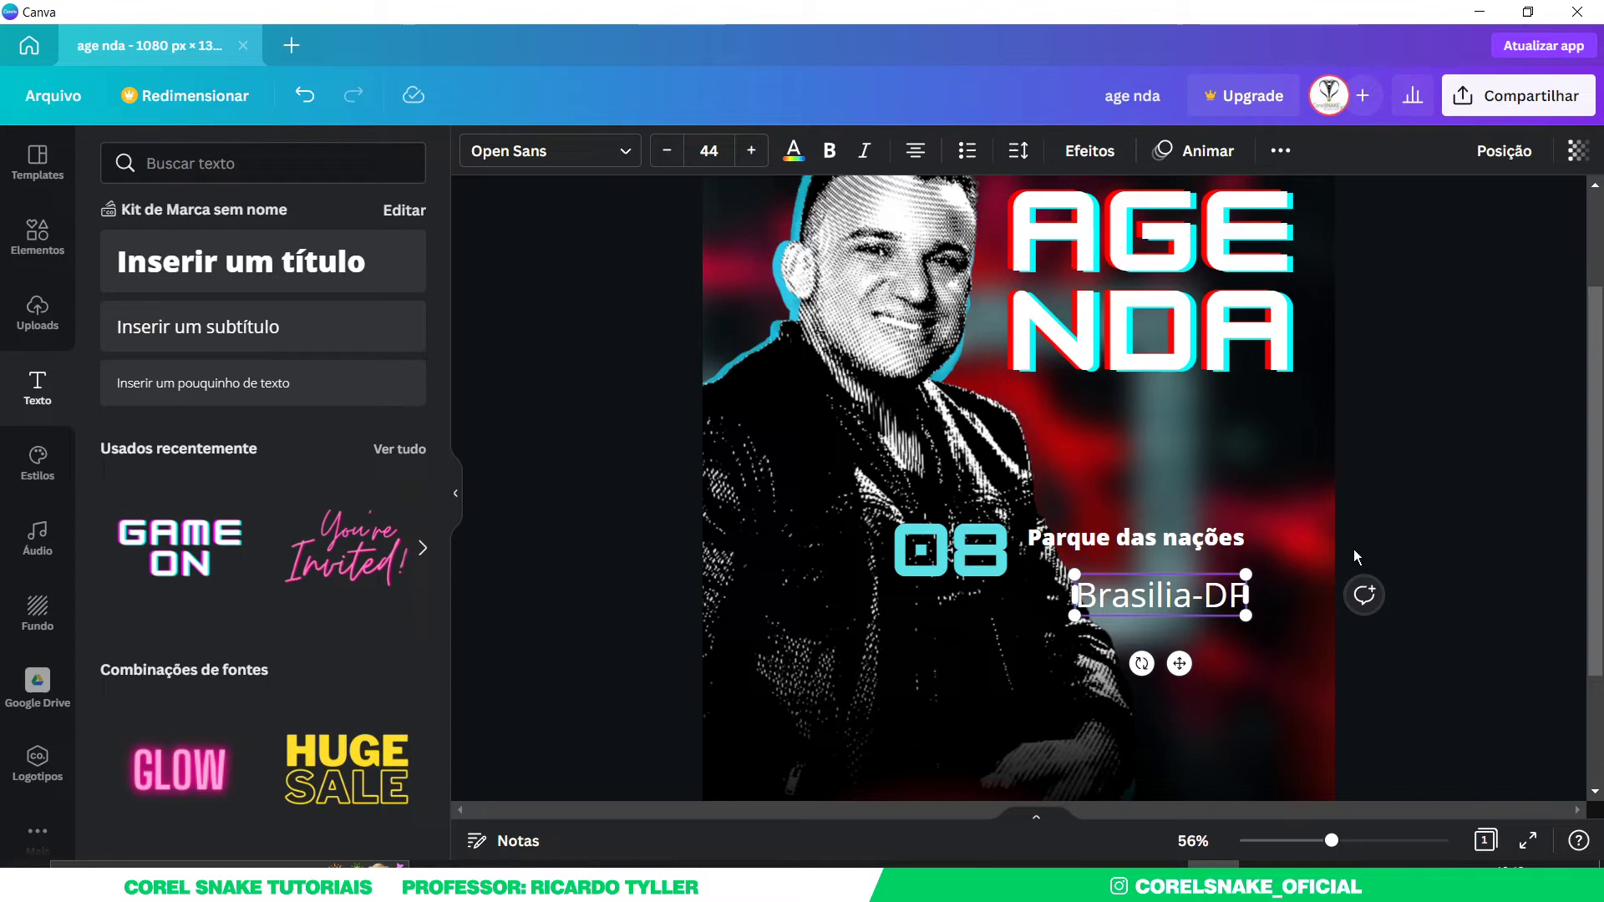
- Shrink the Brasilia-DF line to size 21,3 and align it directly under the start of the venue name
click(1419, 490)
click(1224, 604)
drag(1248, 616, 1101, 568)
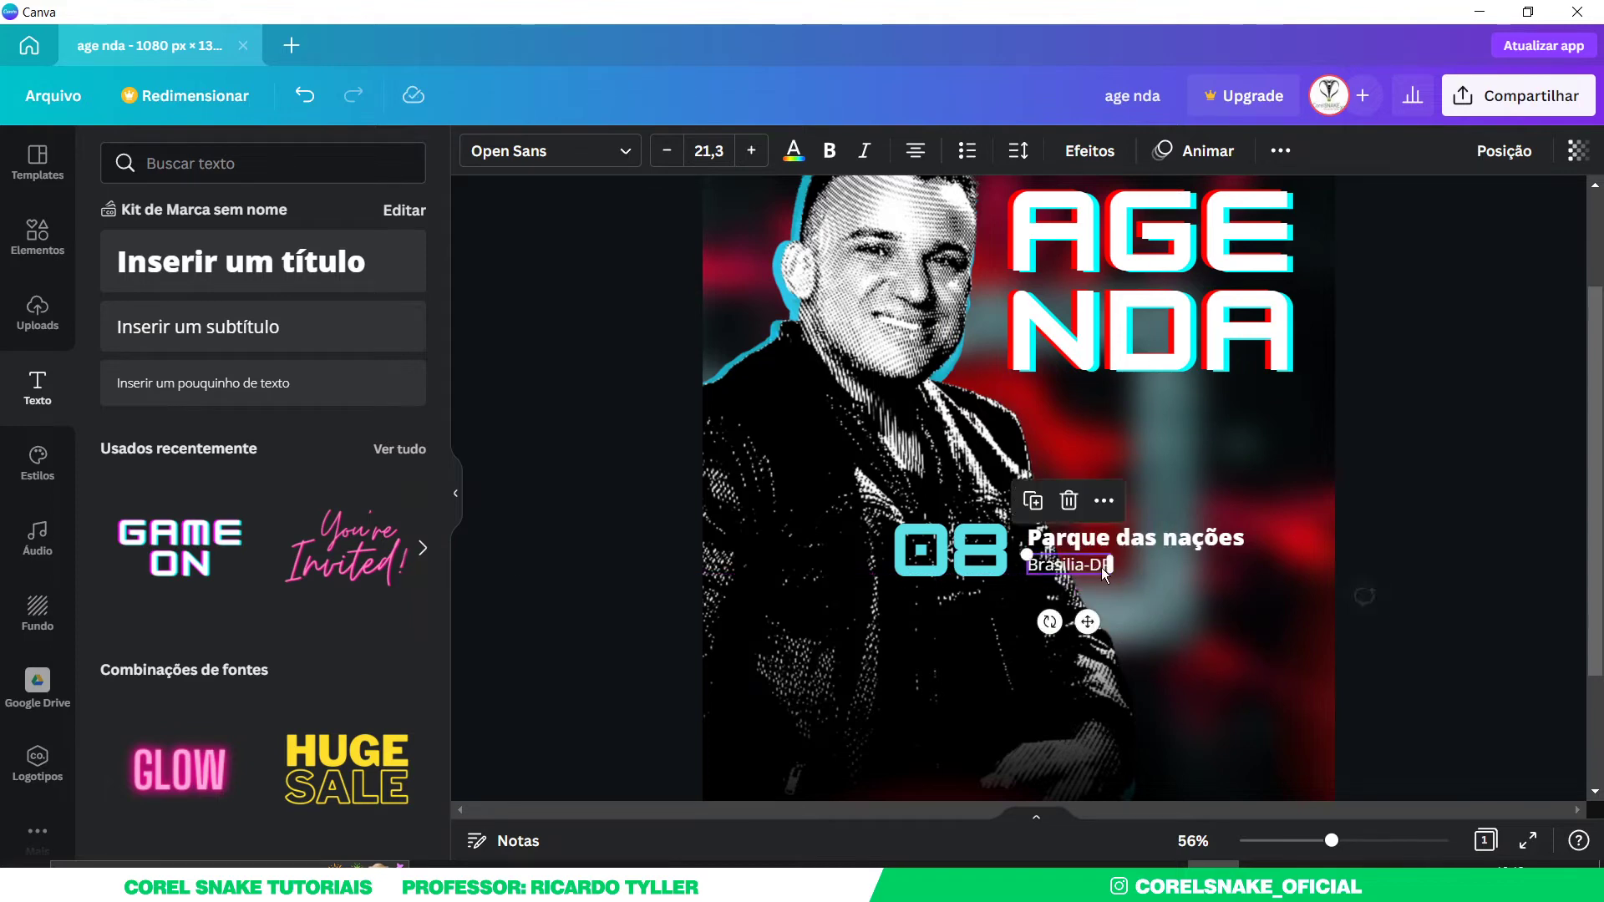
click(1407, 429)
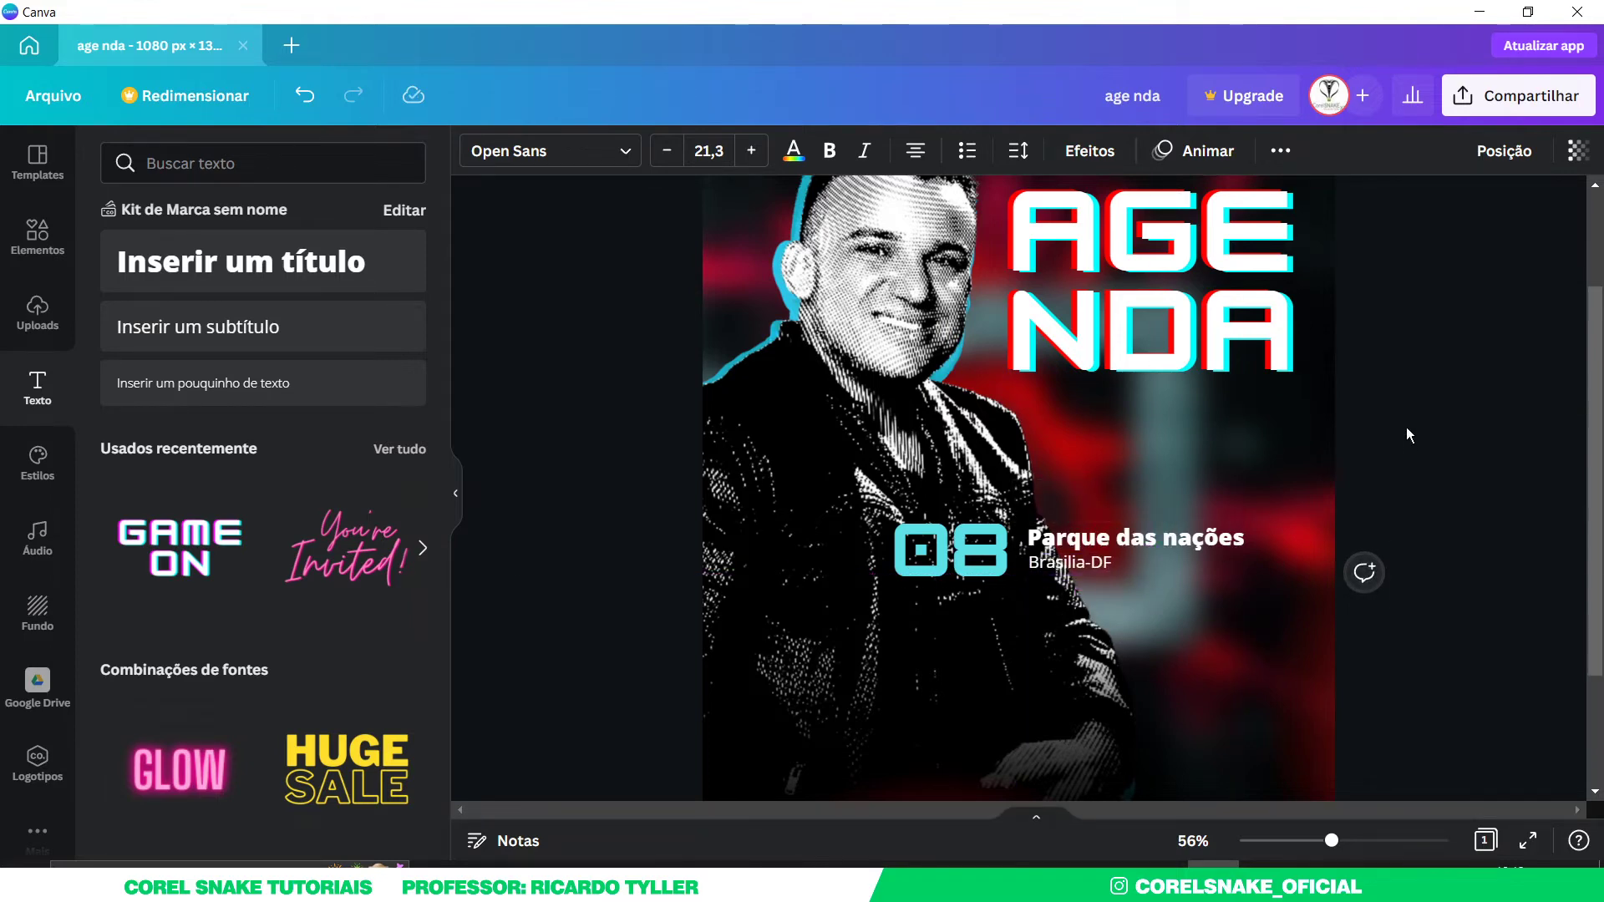
key(ctrl+z)
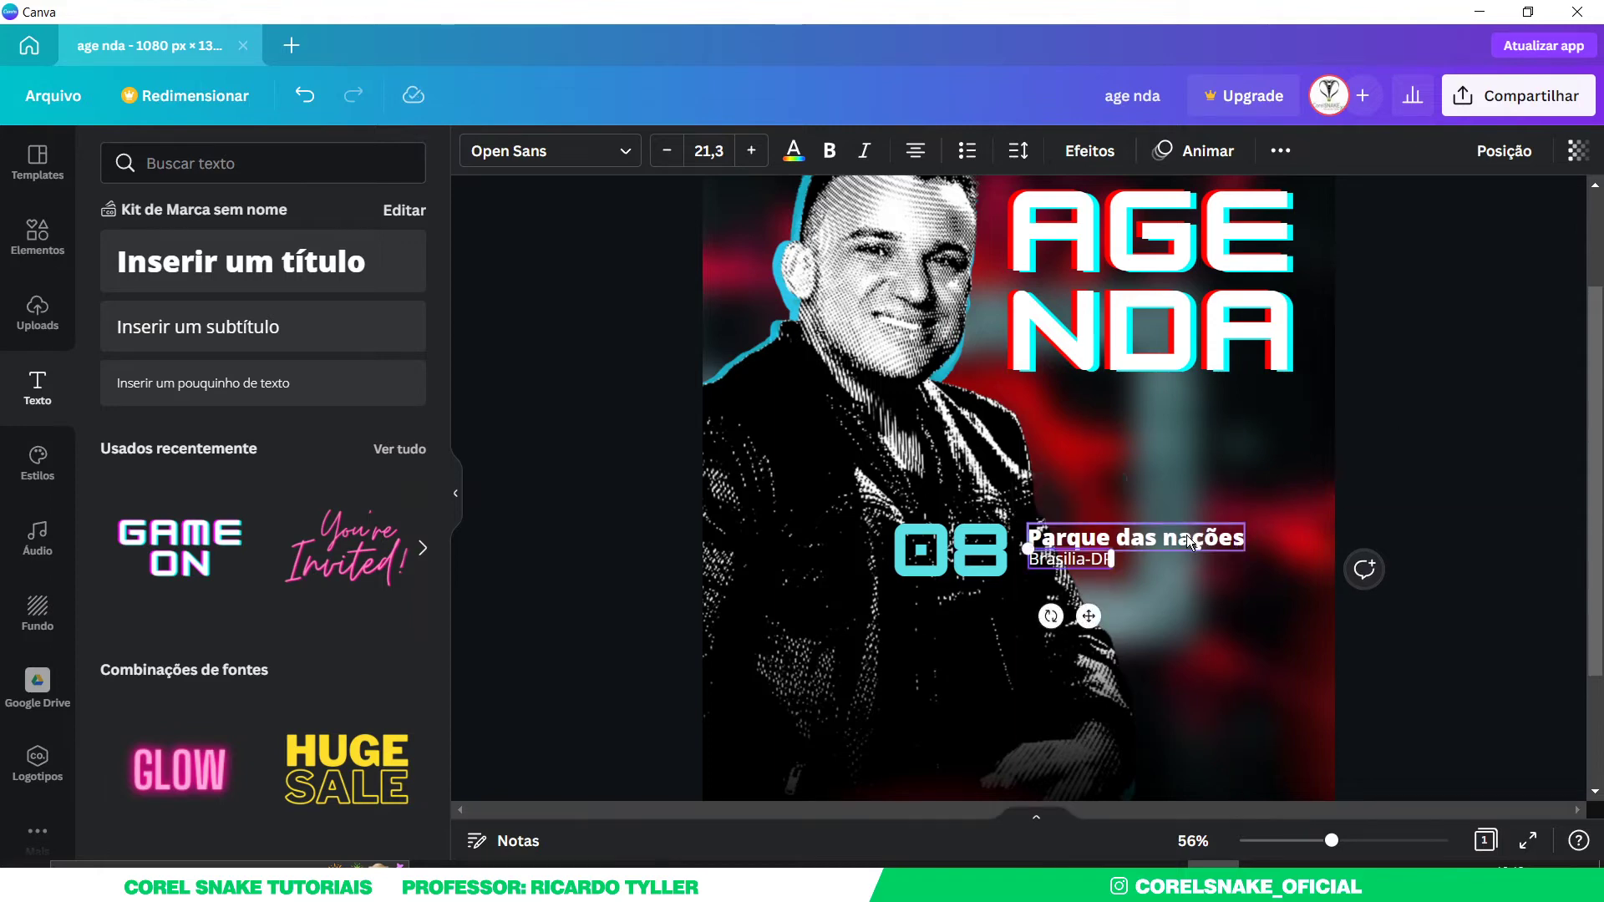
- Group the venue name with the Brasilia-DF line and nudge the group slightly down and closer to the 08
shift+click(1188, 539)
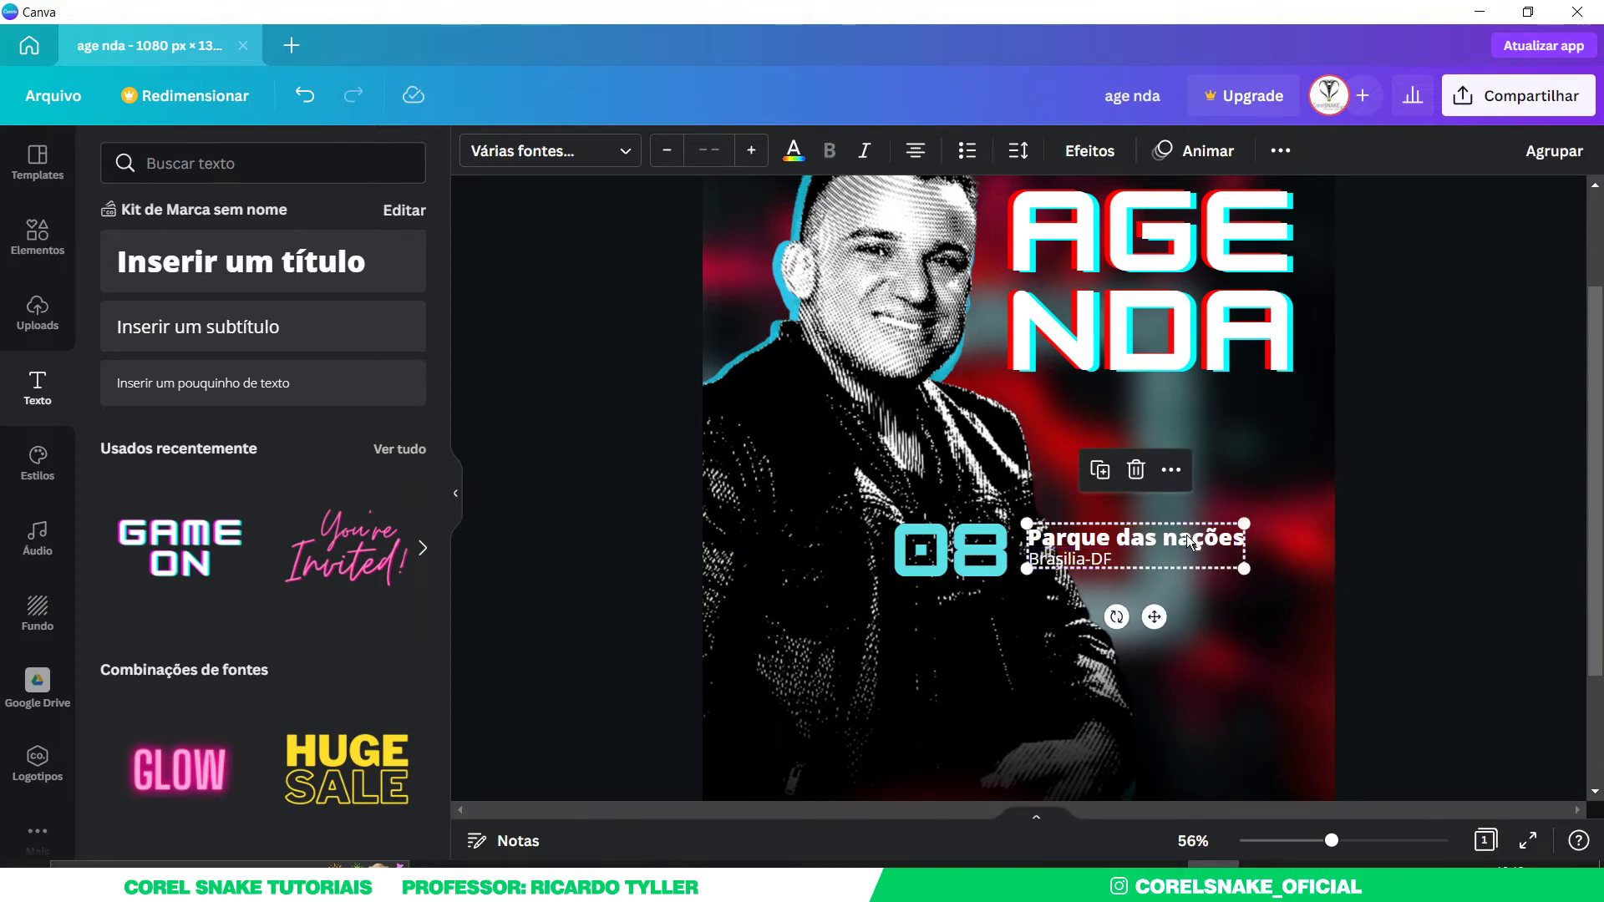
key(ctrl+g)
key(Down)
key(Down)
key(Down)
key(Down)
key(Down)
key(Down)
key(Down)
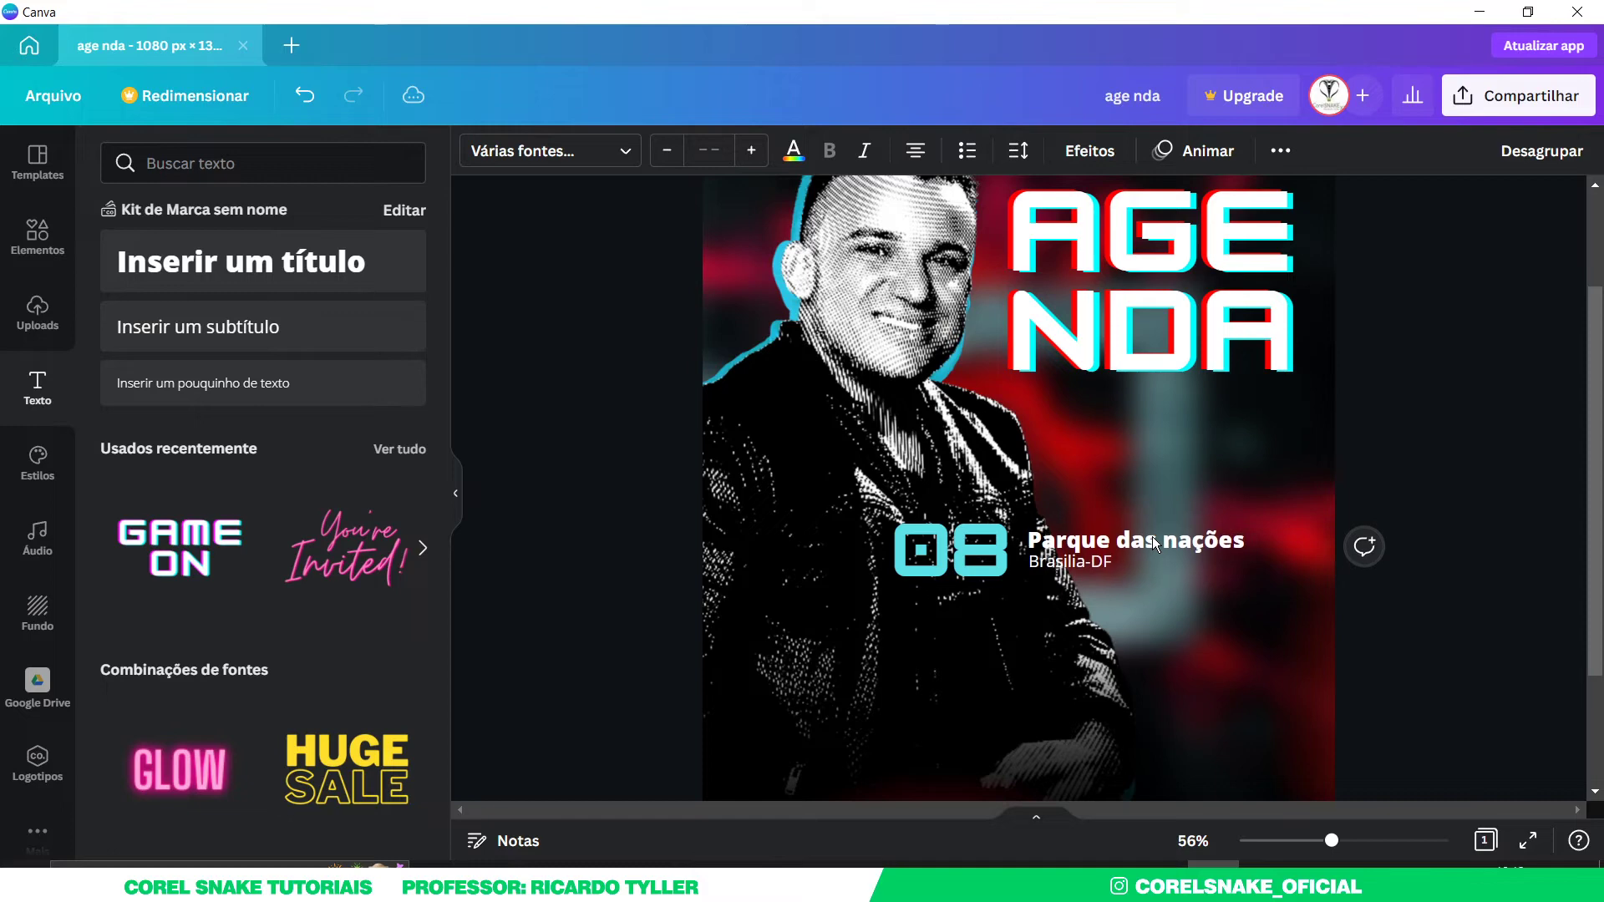
key(Left)
key(Left)
key(Left)
key(Left)
key(Left)
key(Left)
key(Left)
key(Left)
key(Left)
key(Left)
key(Left)
key(Left)
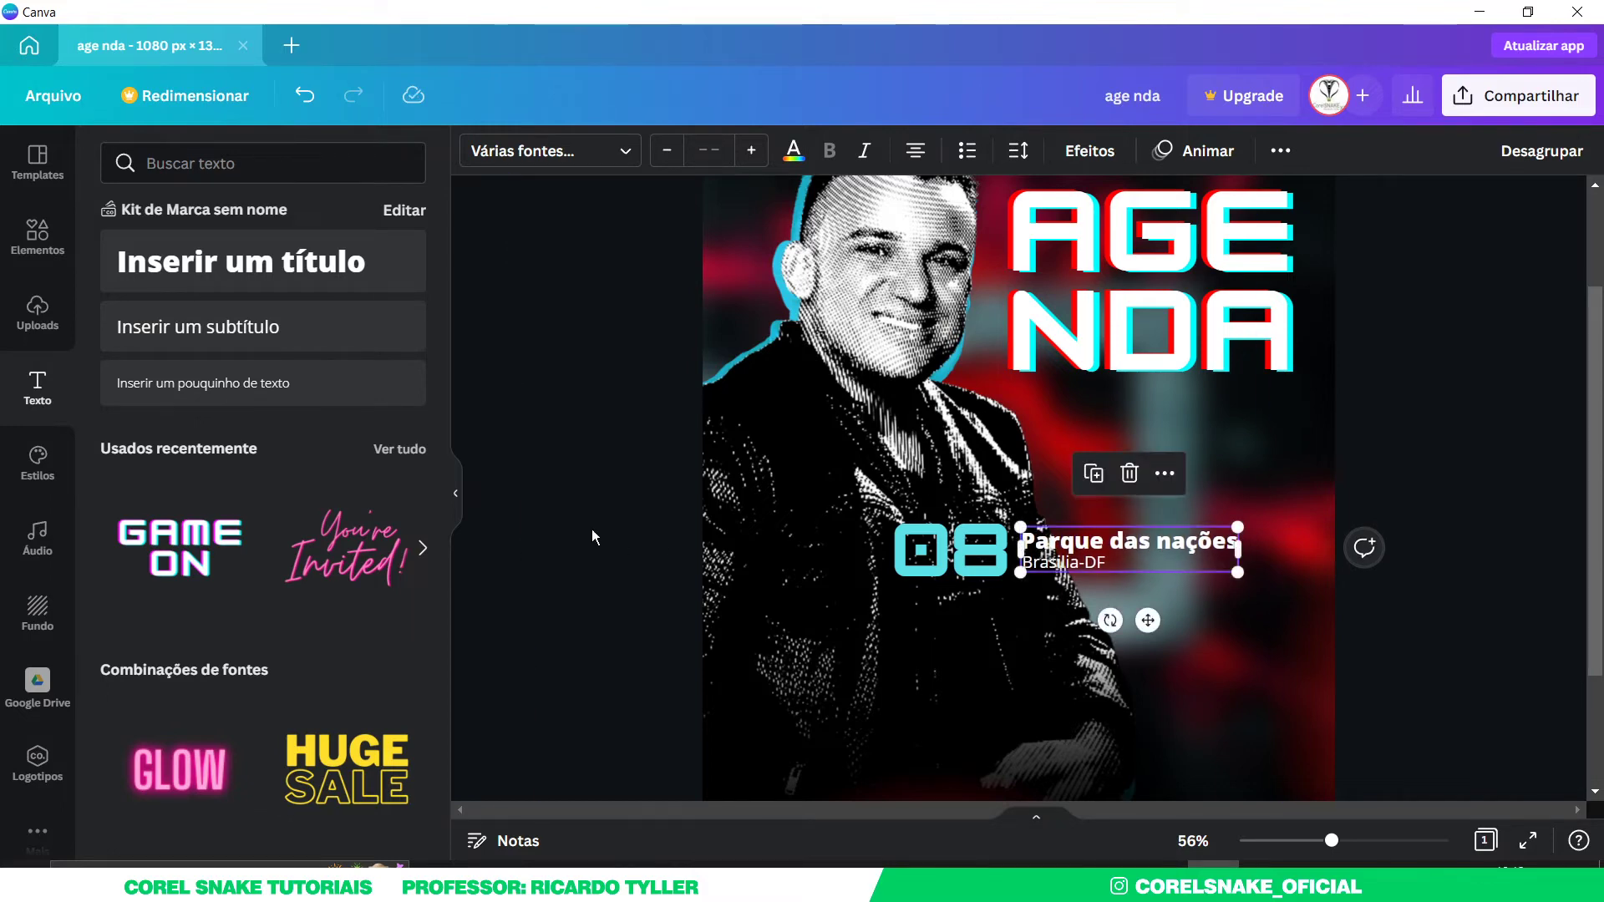
click(650, 503)
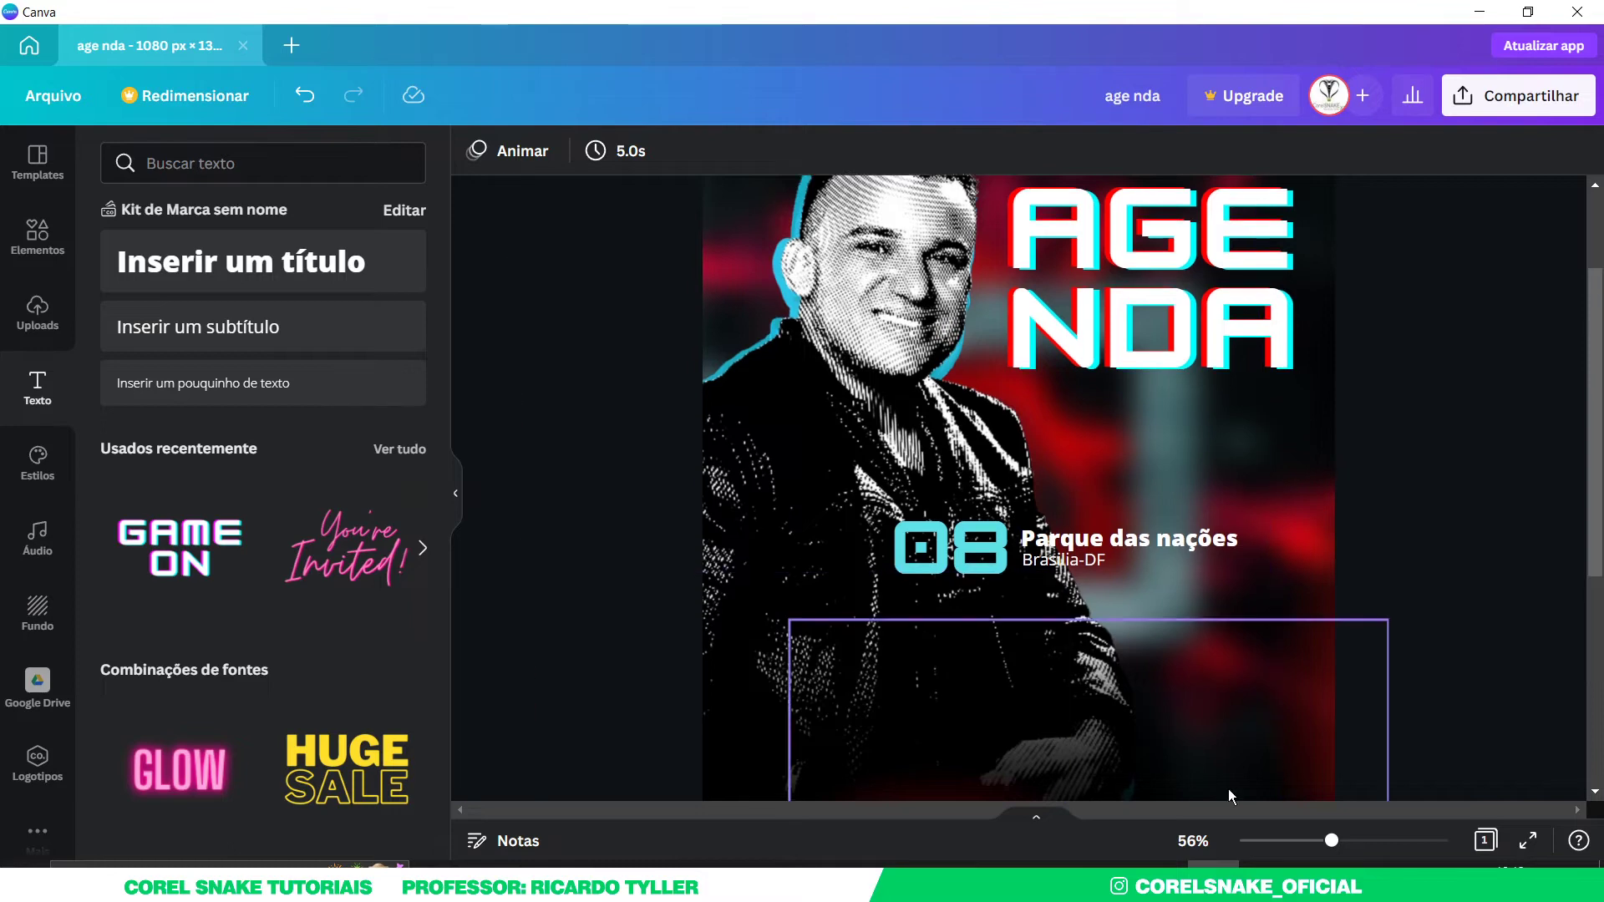
- Group the 08 with its venue lines, shrink the group to date size 63,3 and duplicate it into five staggered rows over the torso
drag(1329, 842, 1316, 842)
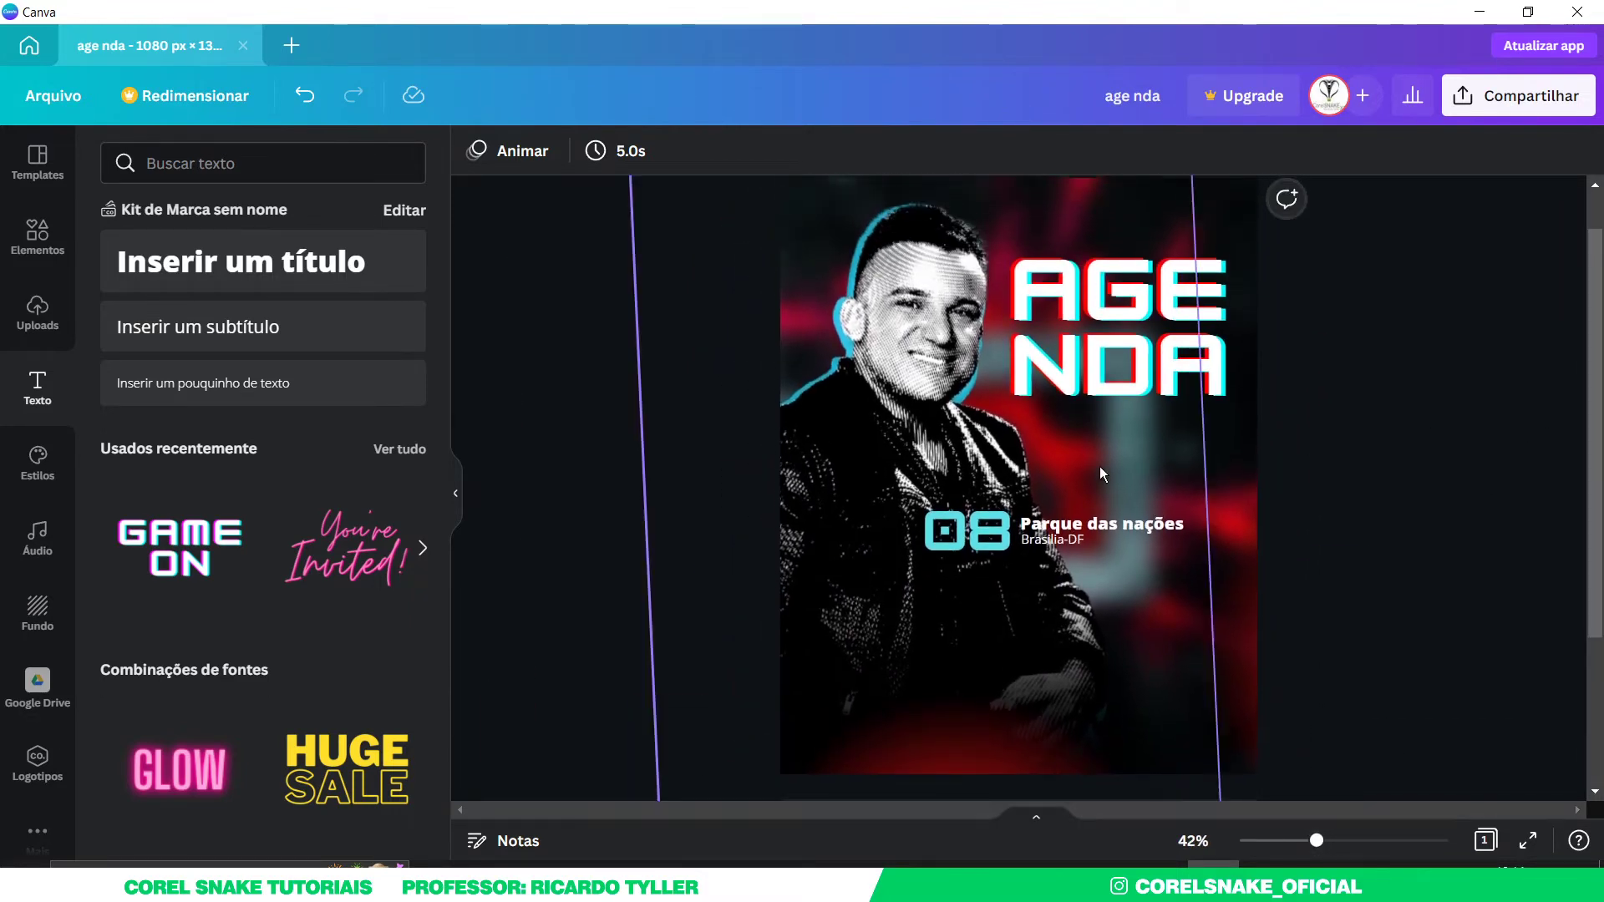
click(1051, 532)
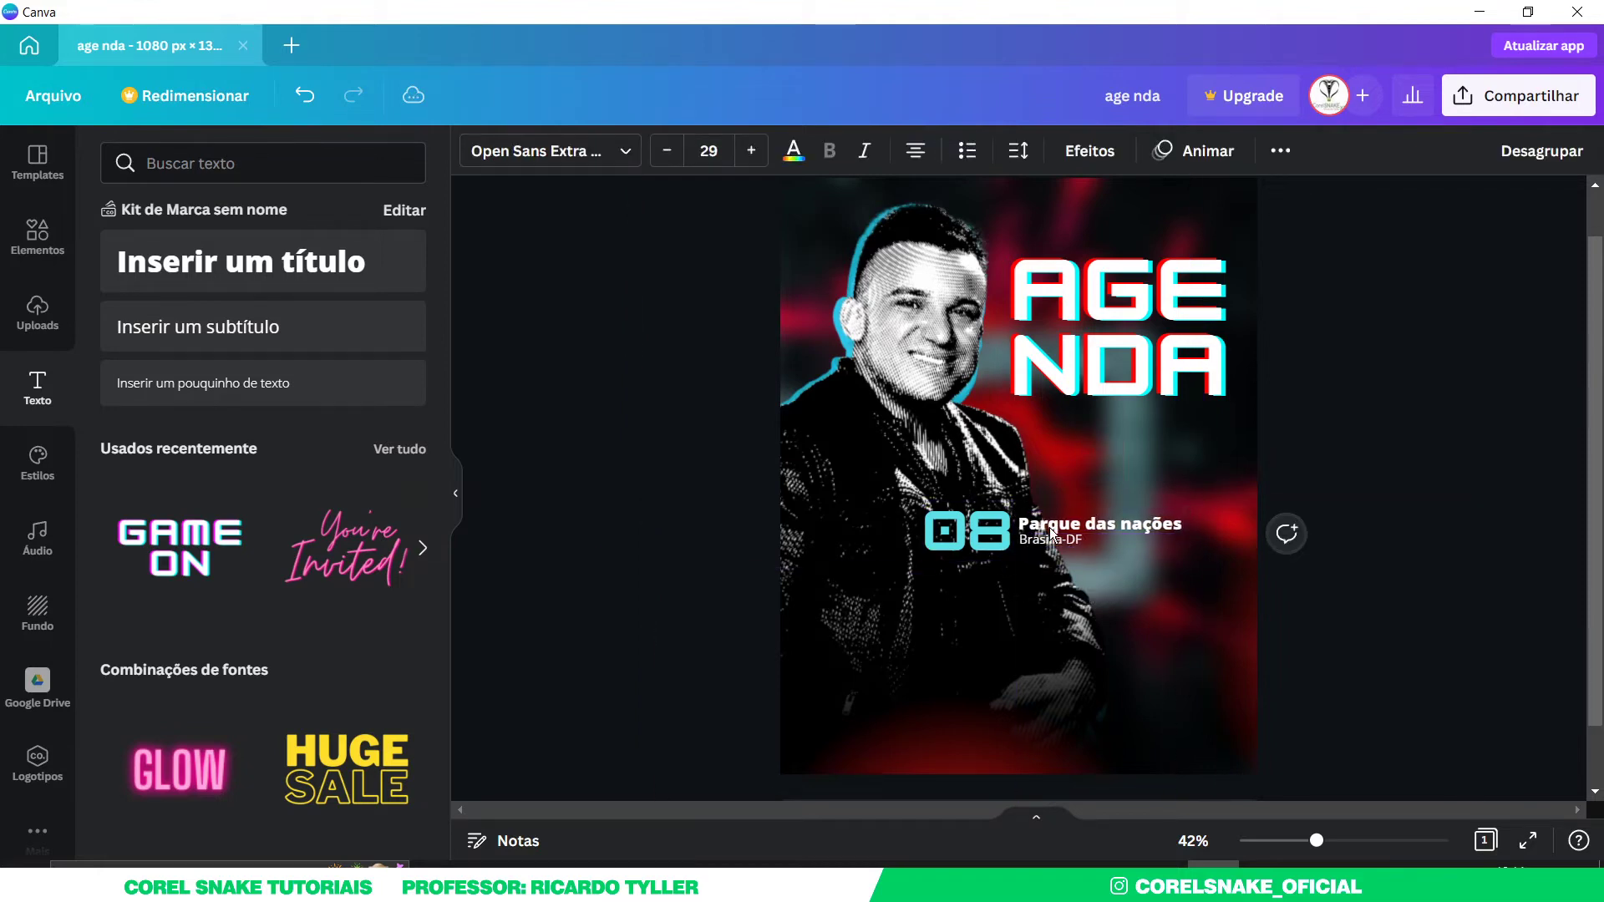
shift+click(992, 534)
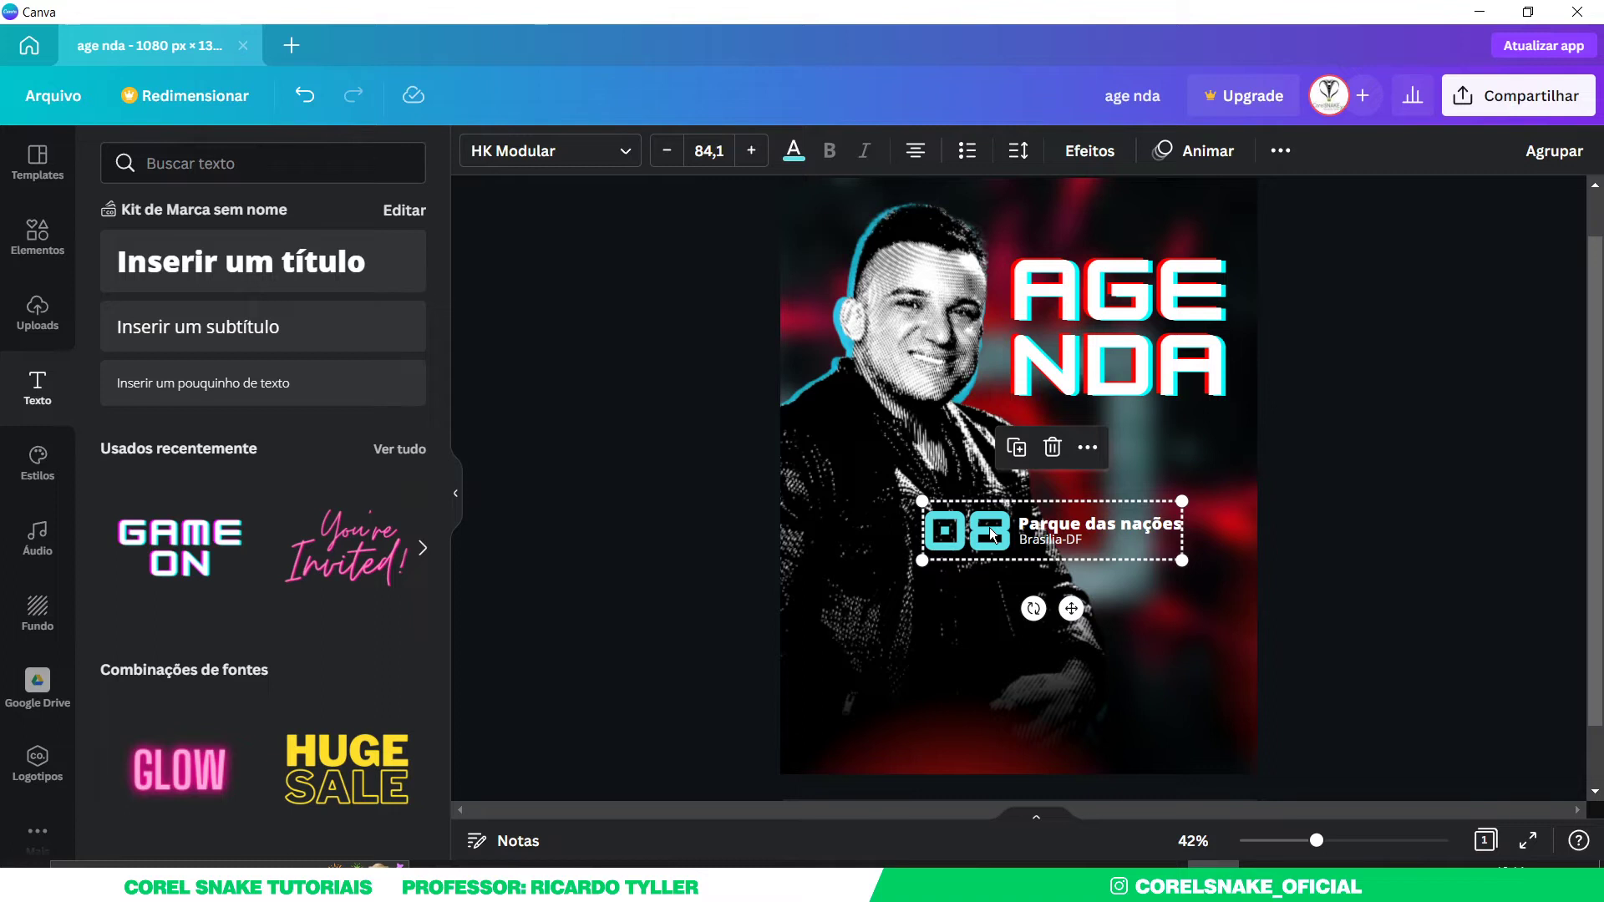
key(ctrl+g)
drag(1173, 560, 988, 667)
key(Escape)
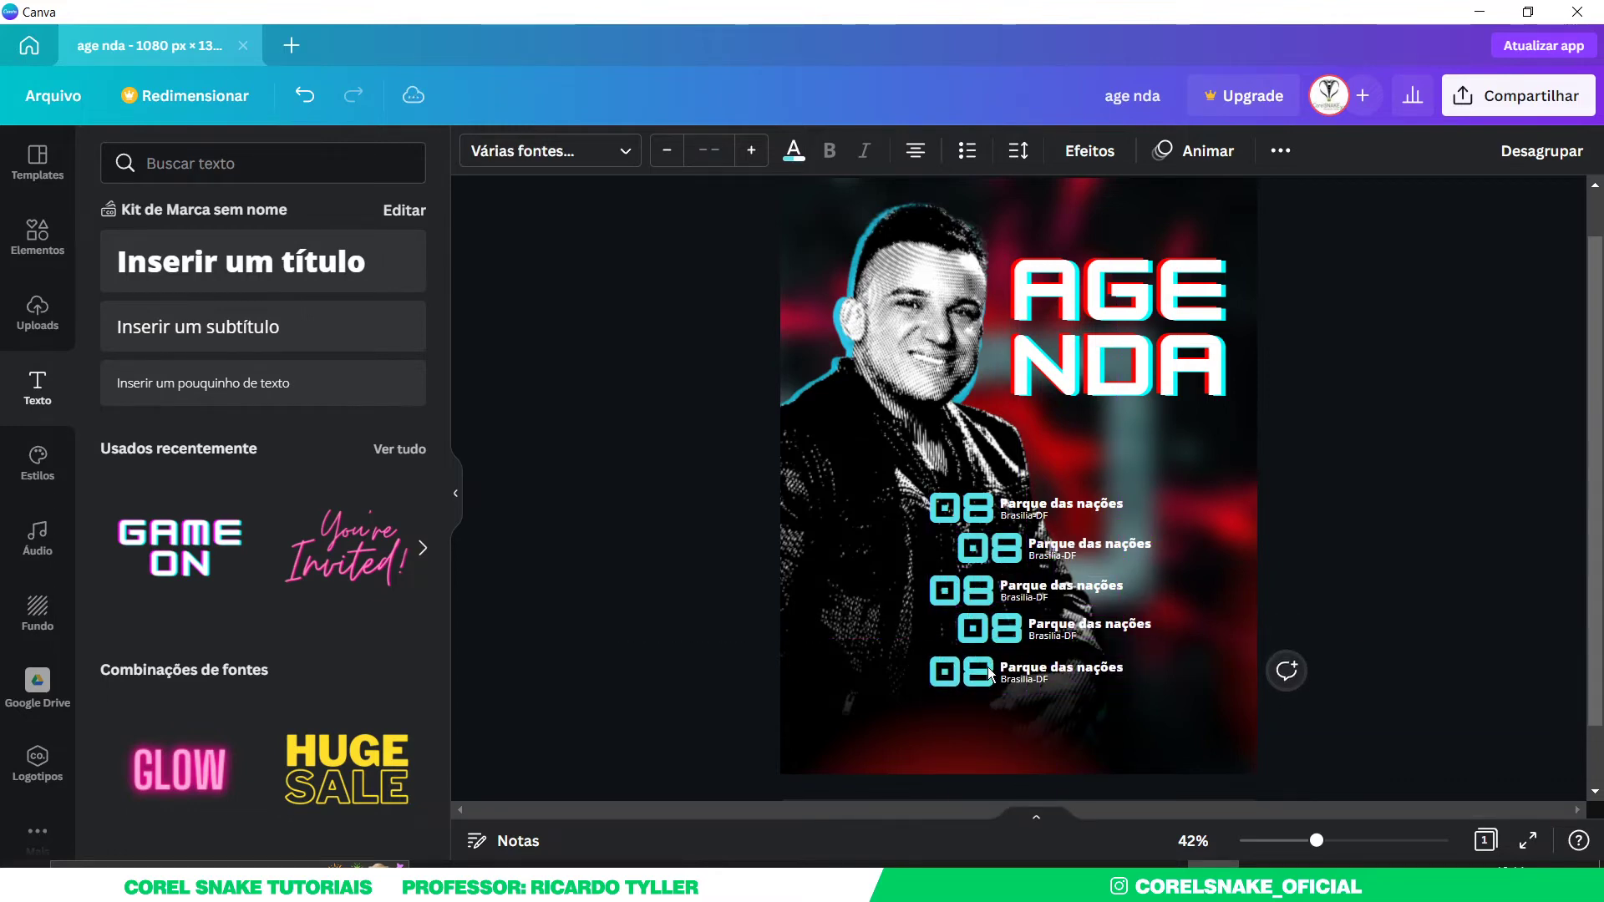
- Even out the vertical spacing of the five agenda rows by shifting the fourth and fifth slightly down and fine-tuning the first
click(1016, 634)
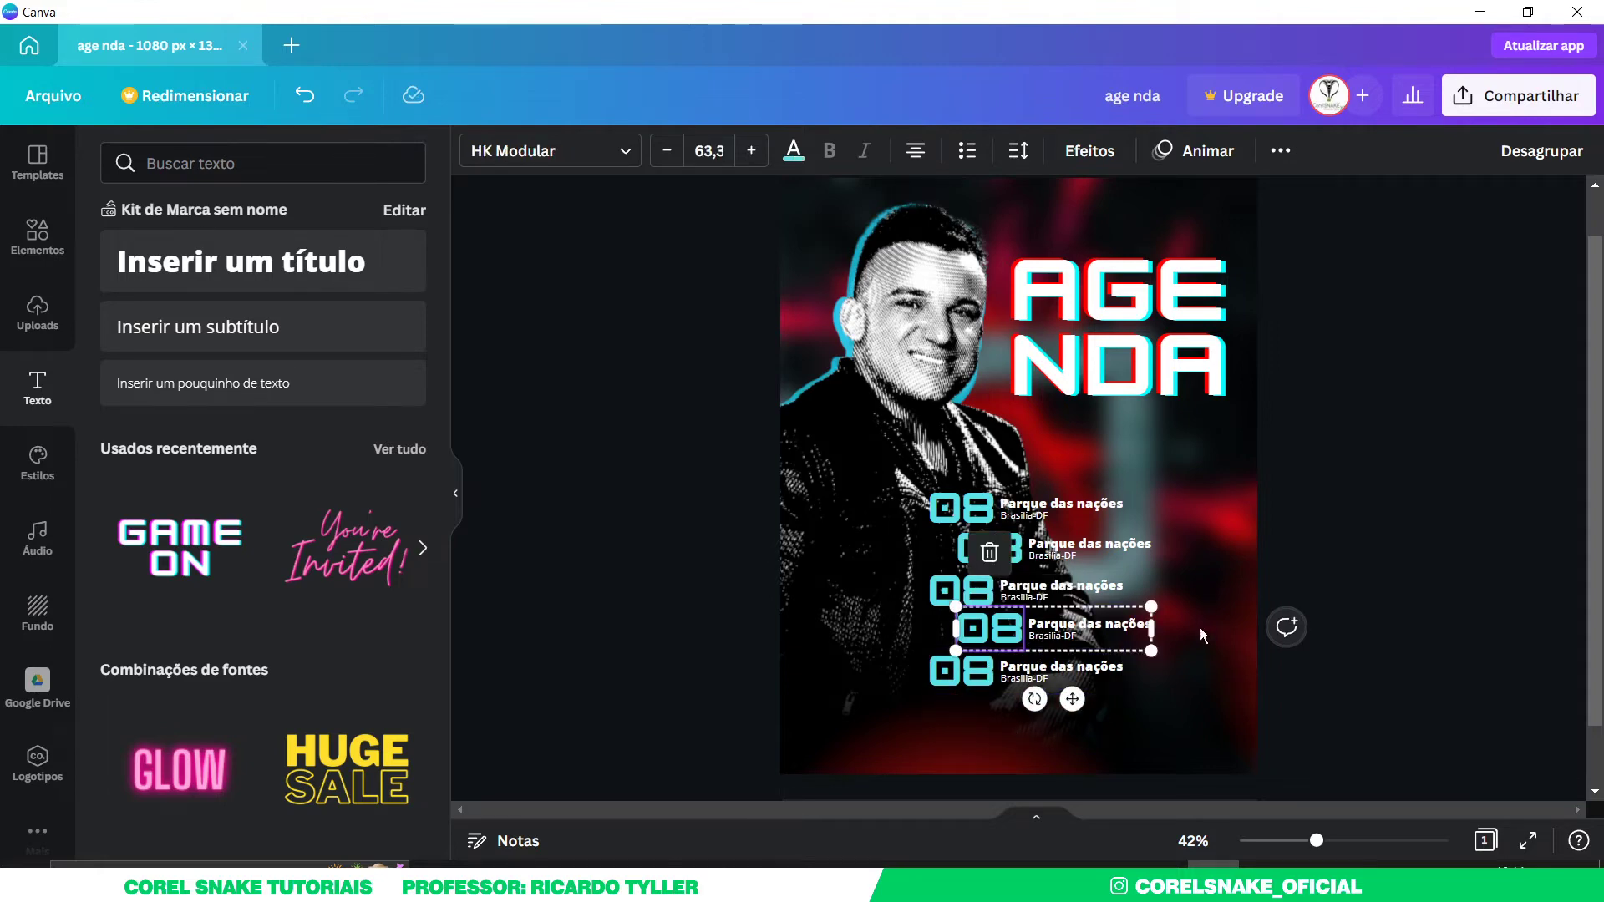
click(1125, 635)
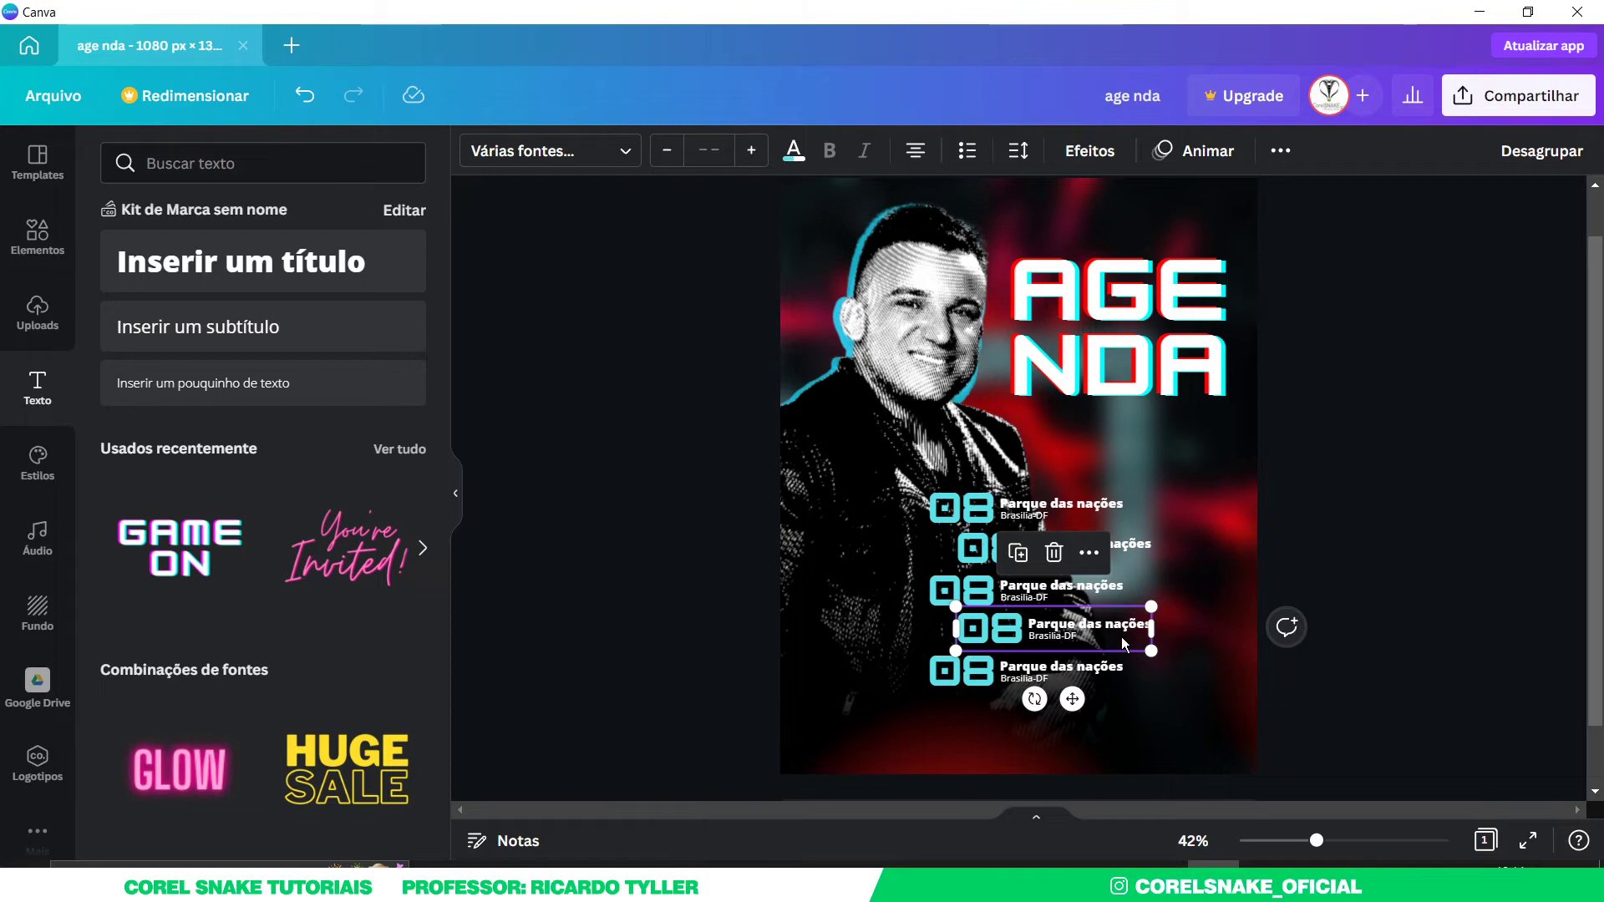
click(1101, 648)
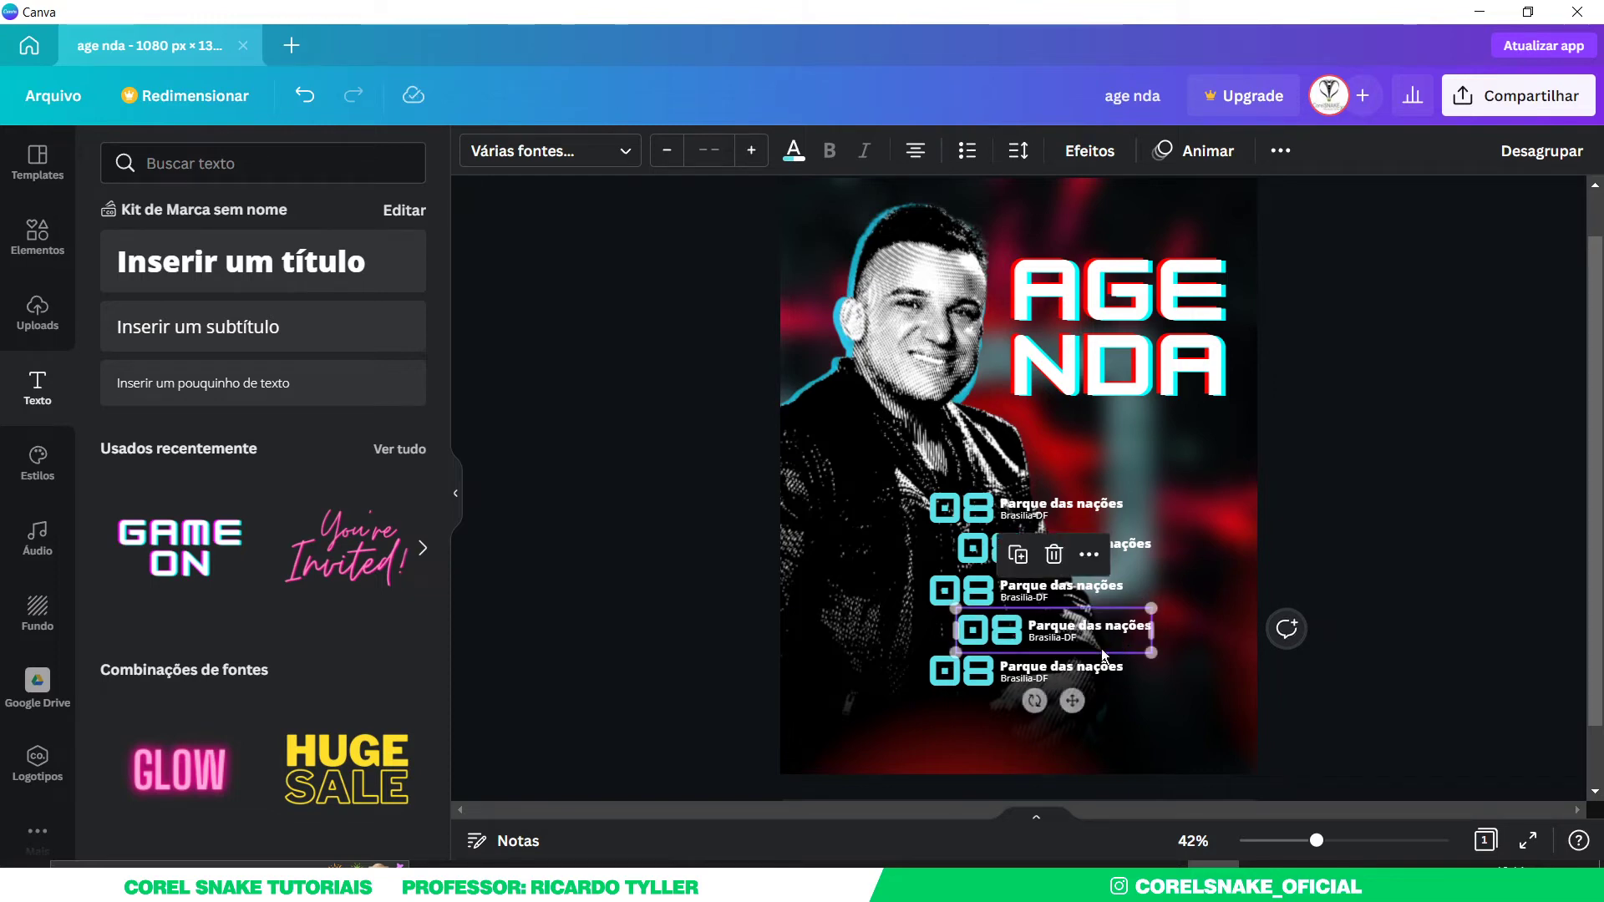
double_click(1078, 673)
drag(1058, 669, 1109, 635)
double_click(1110, 632)
drag(1074, 495, 1074, 499)
click(1394, 568)
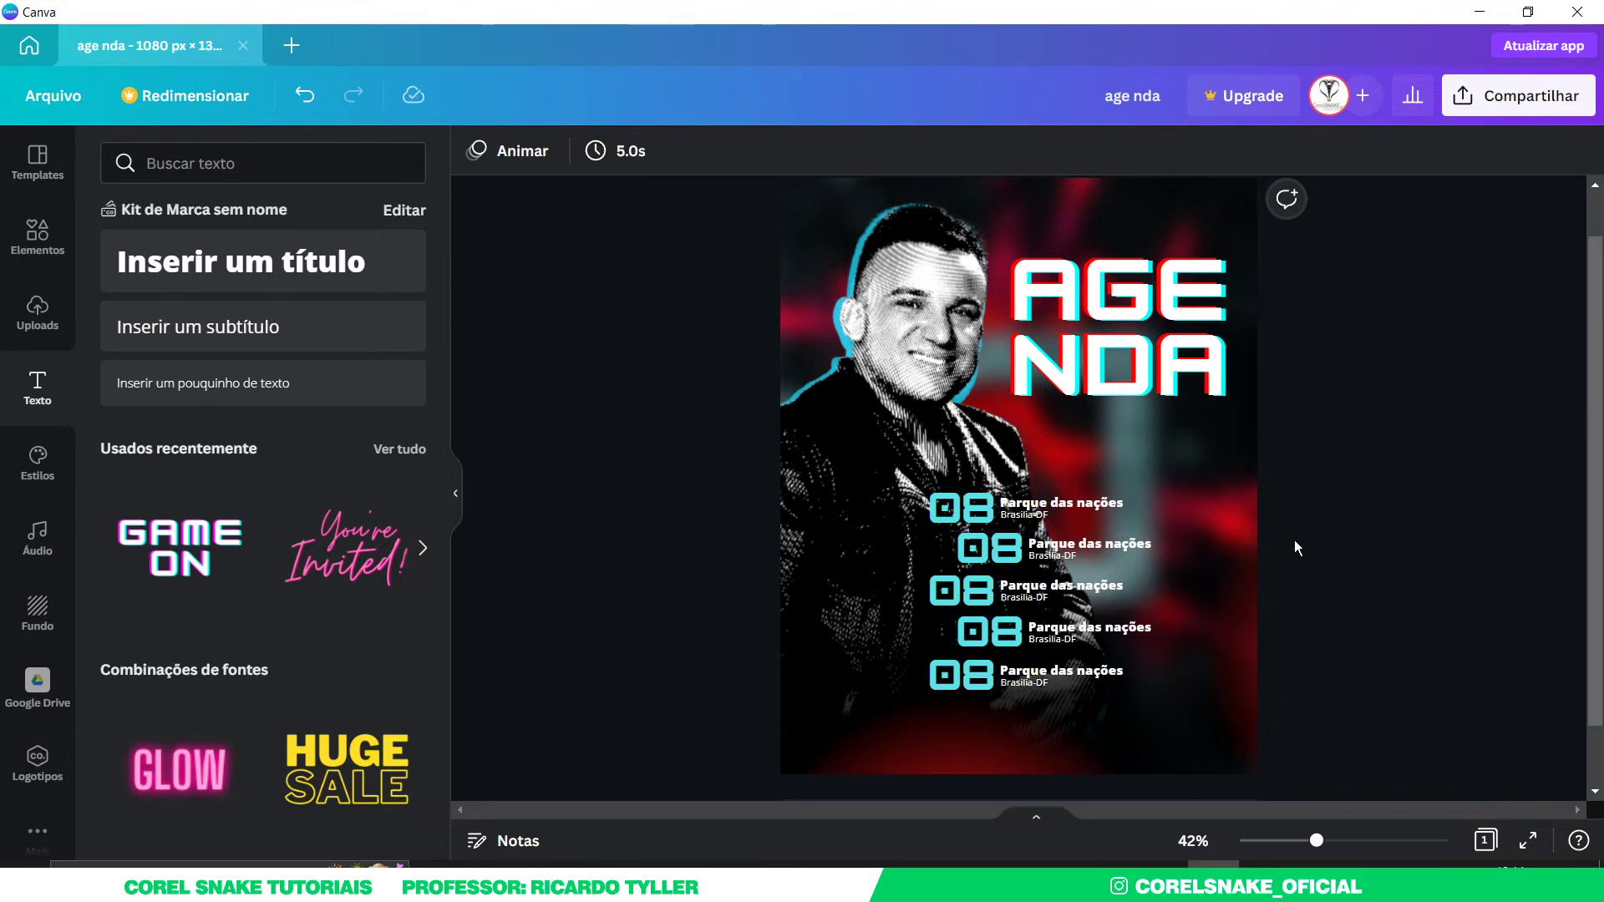
- Change the dates of the second, third and fourth agenda rows to 19, 22 and 28
click(994, 548)
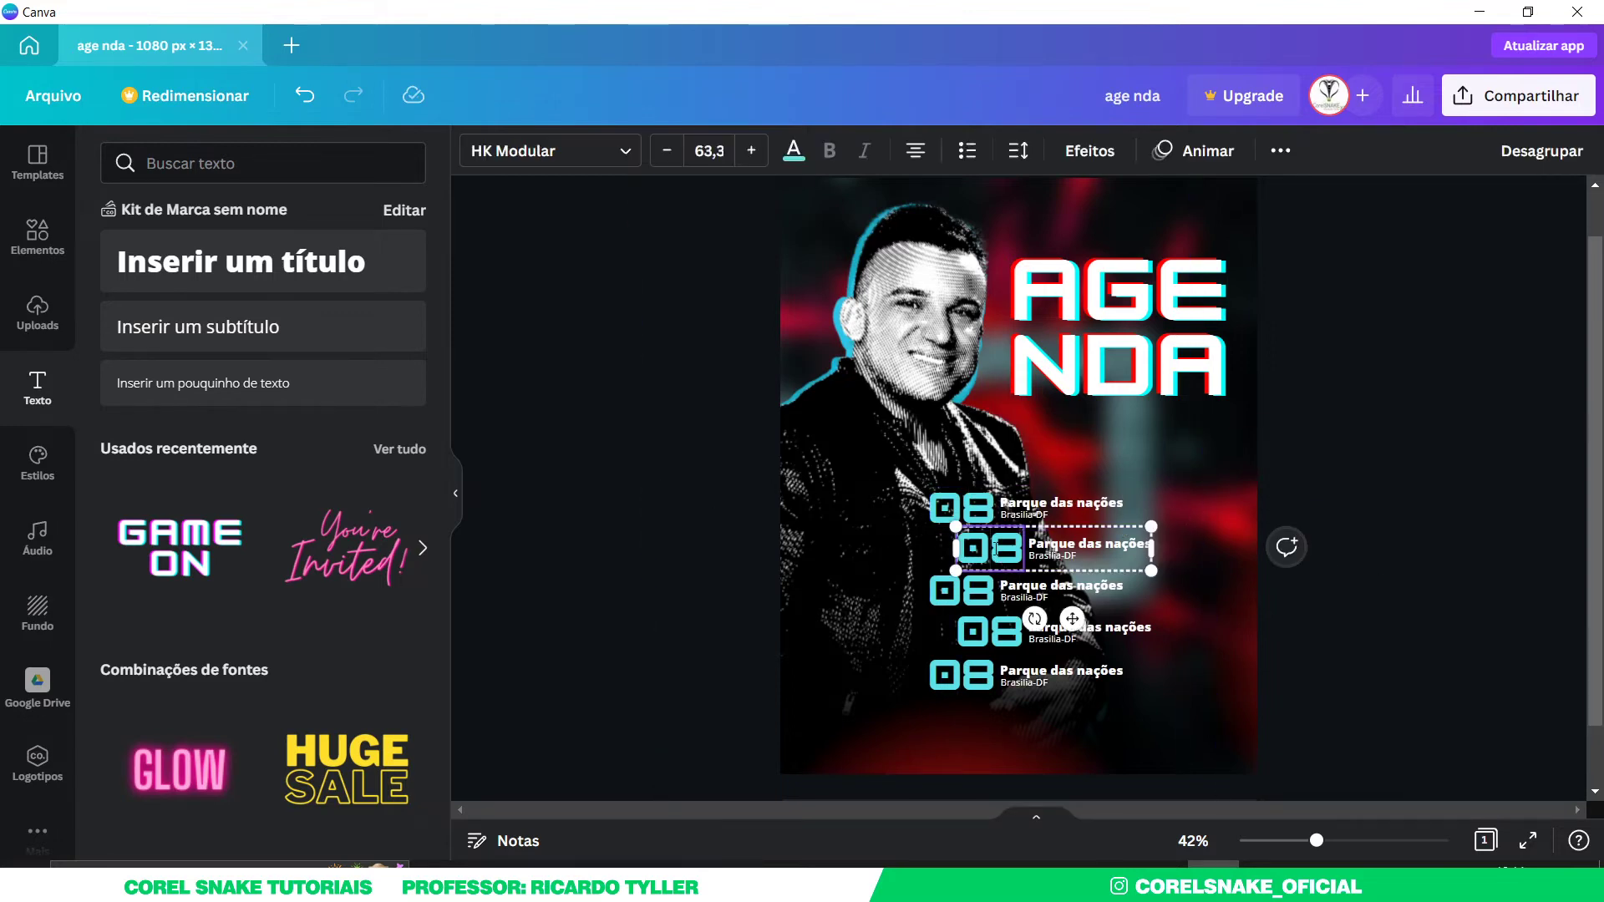
double_click(995, 548)
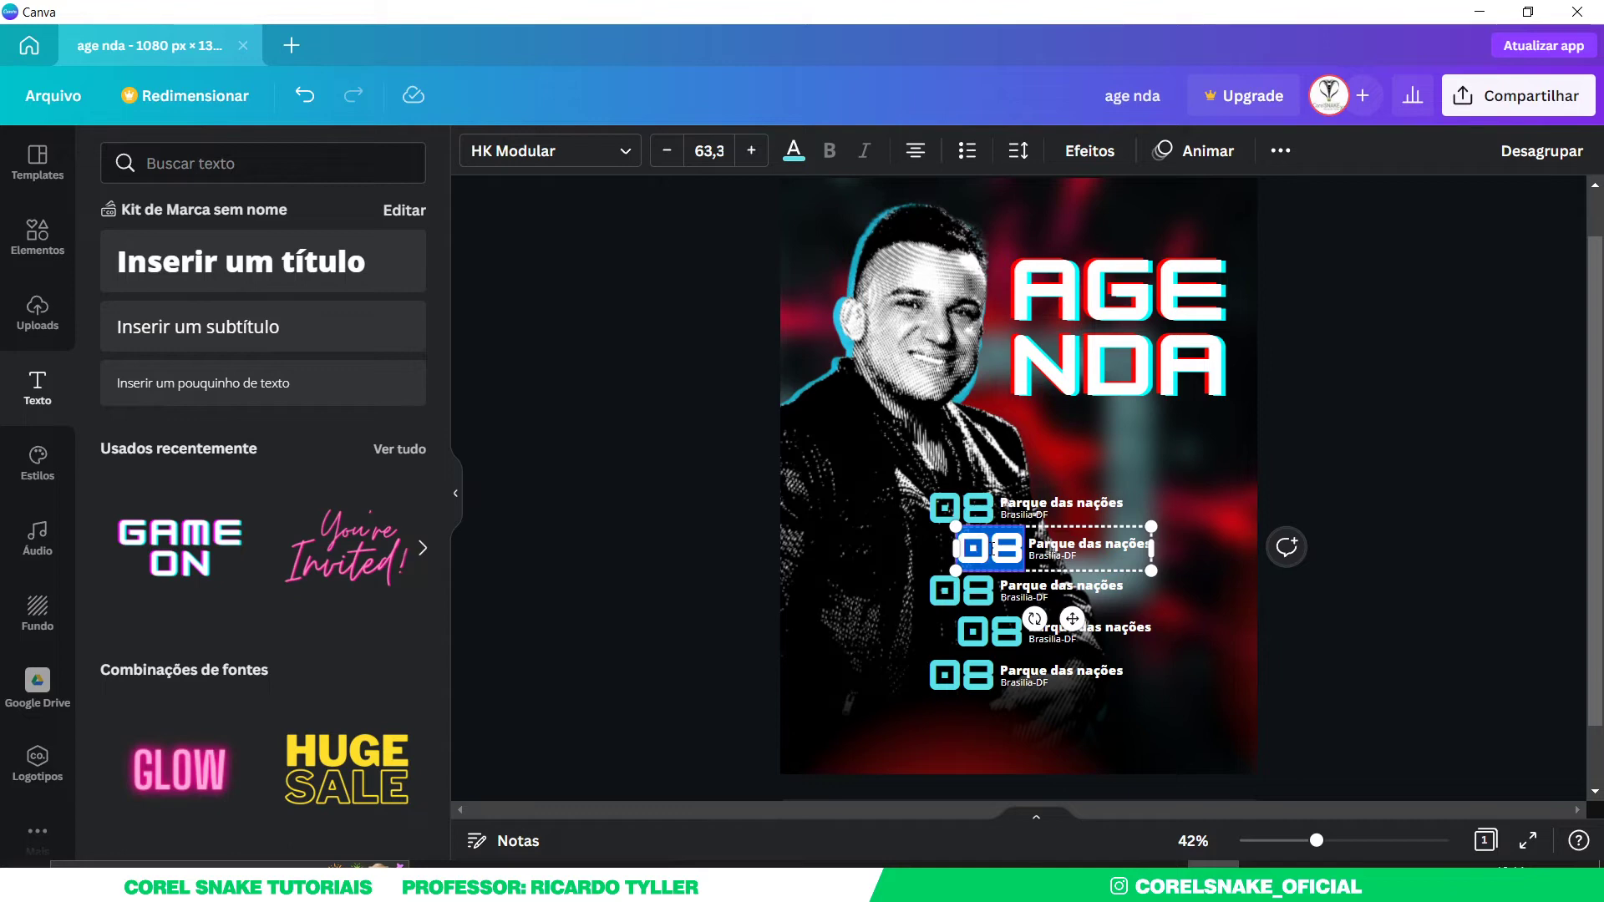
text(19)
click(977, 597)
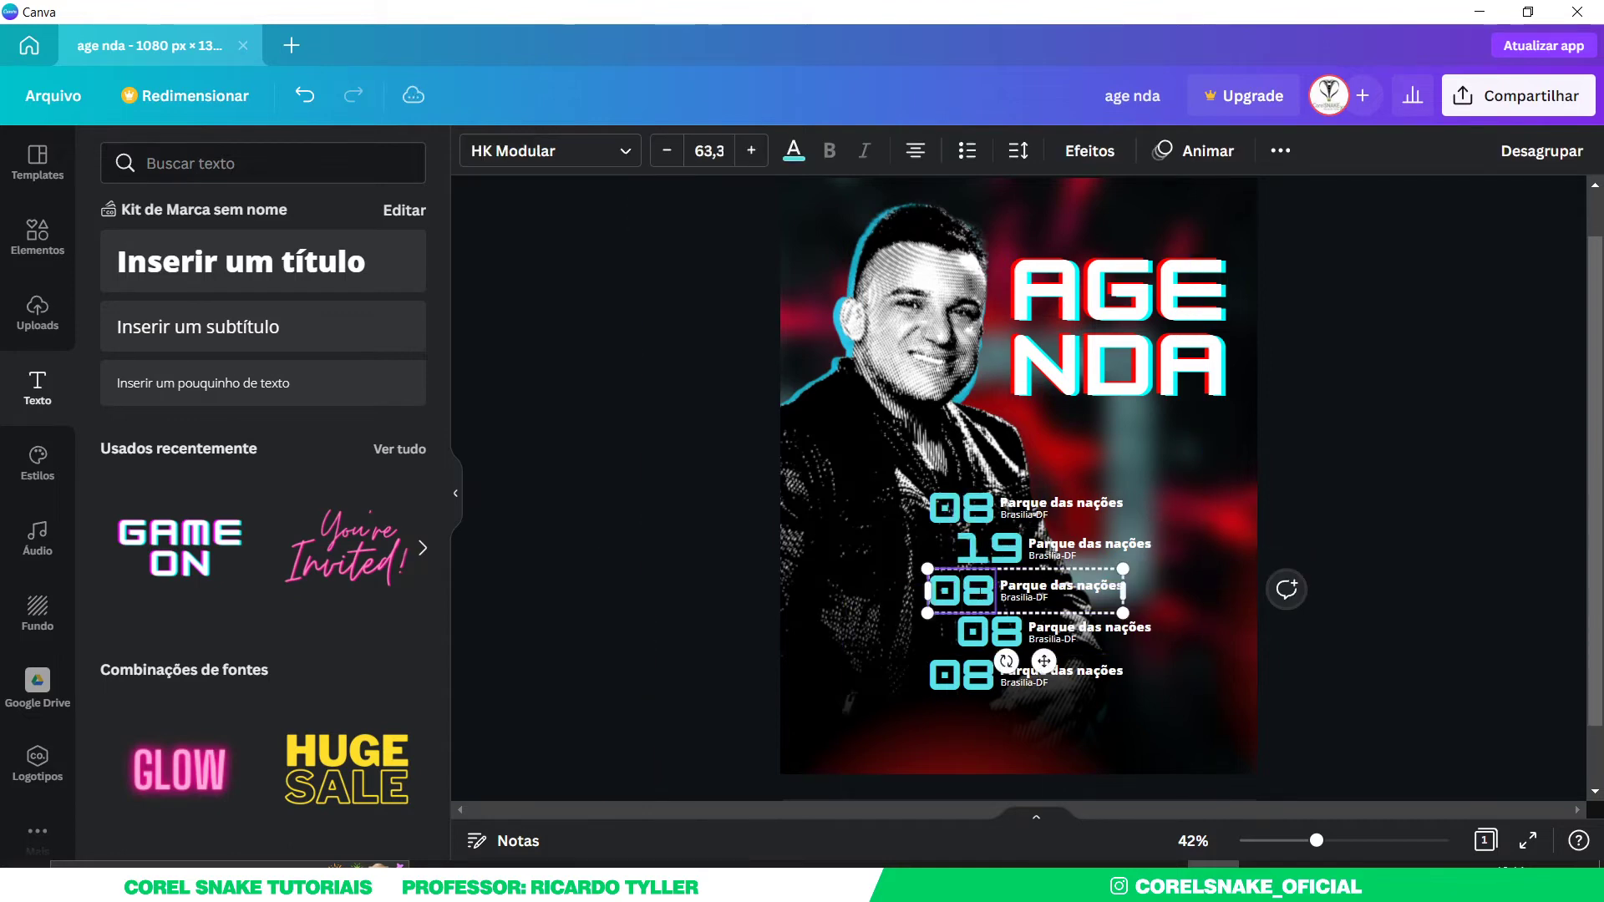
double_click(978, 591)
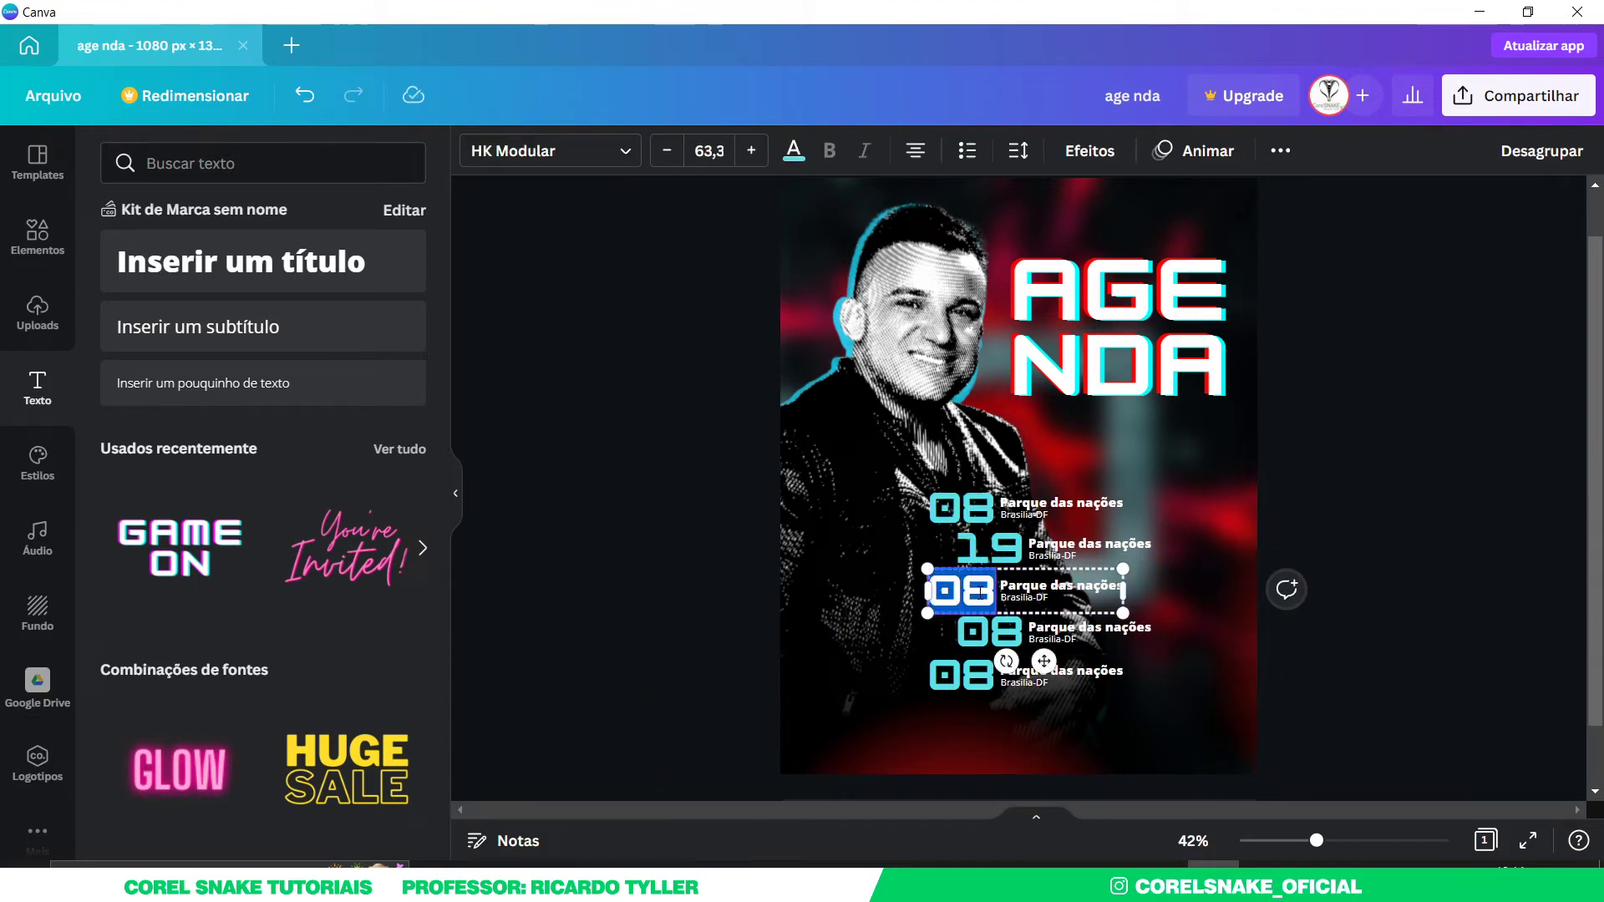
text(22)
click(1001, 635)
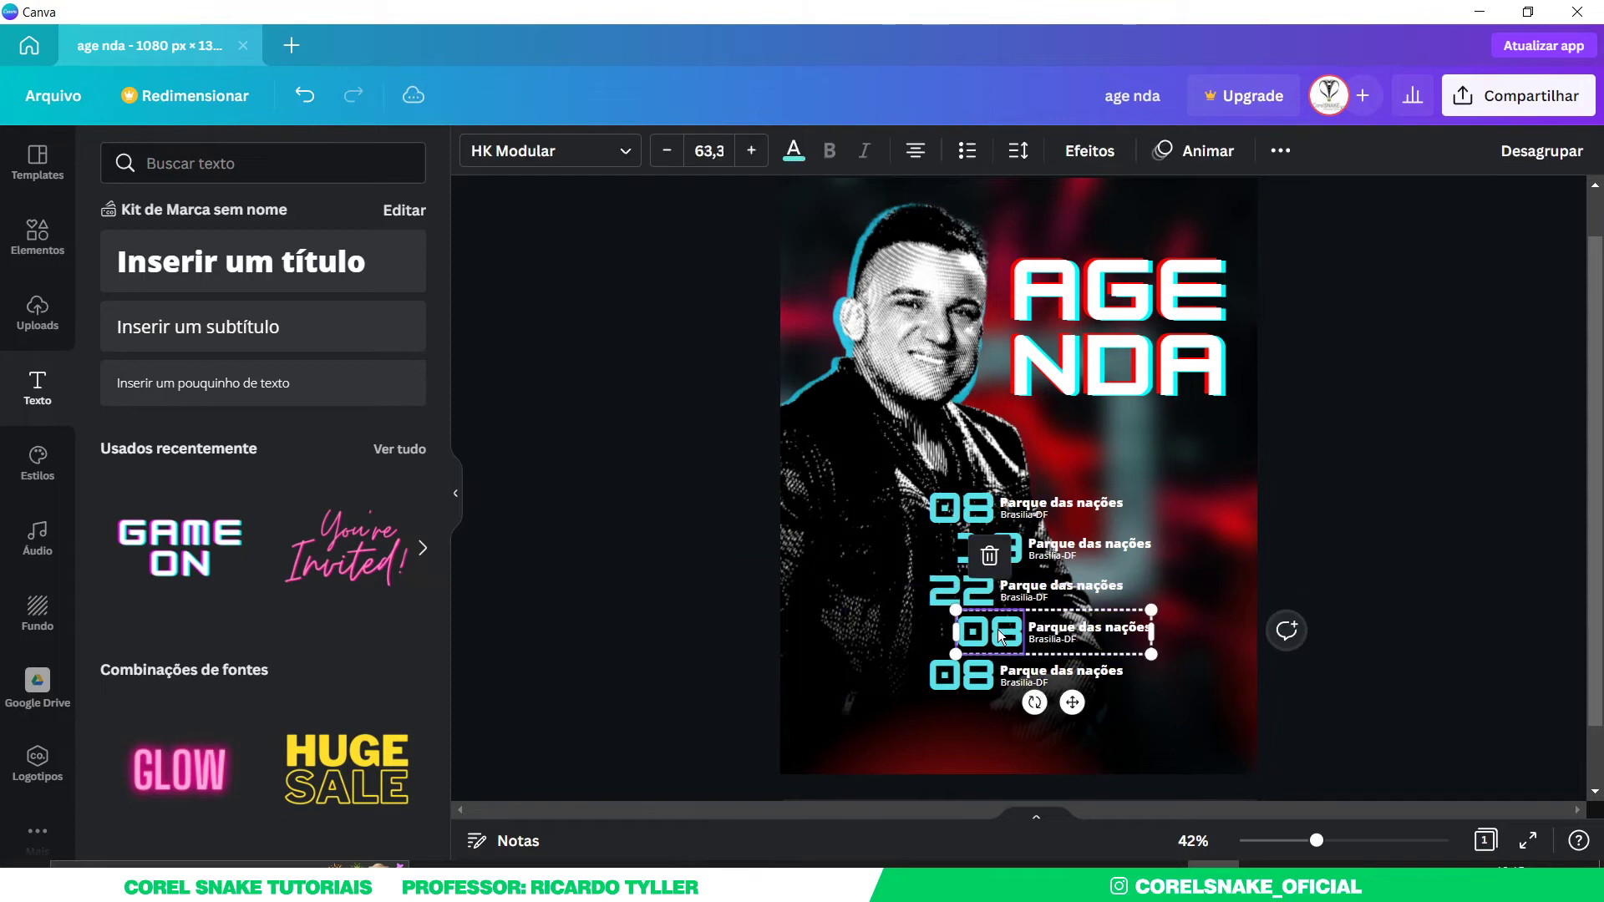
double_click(1001, 635)
text(28)
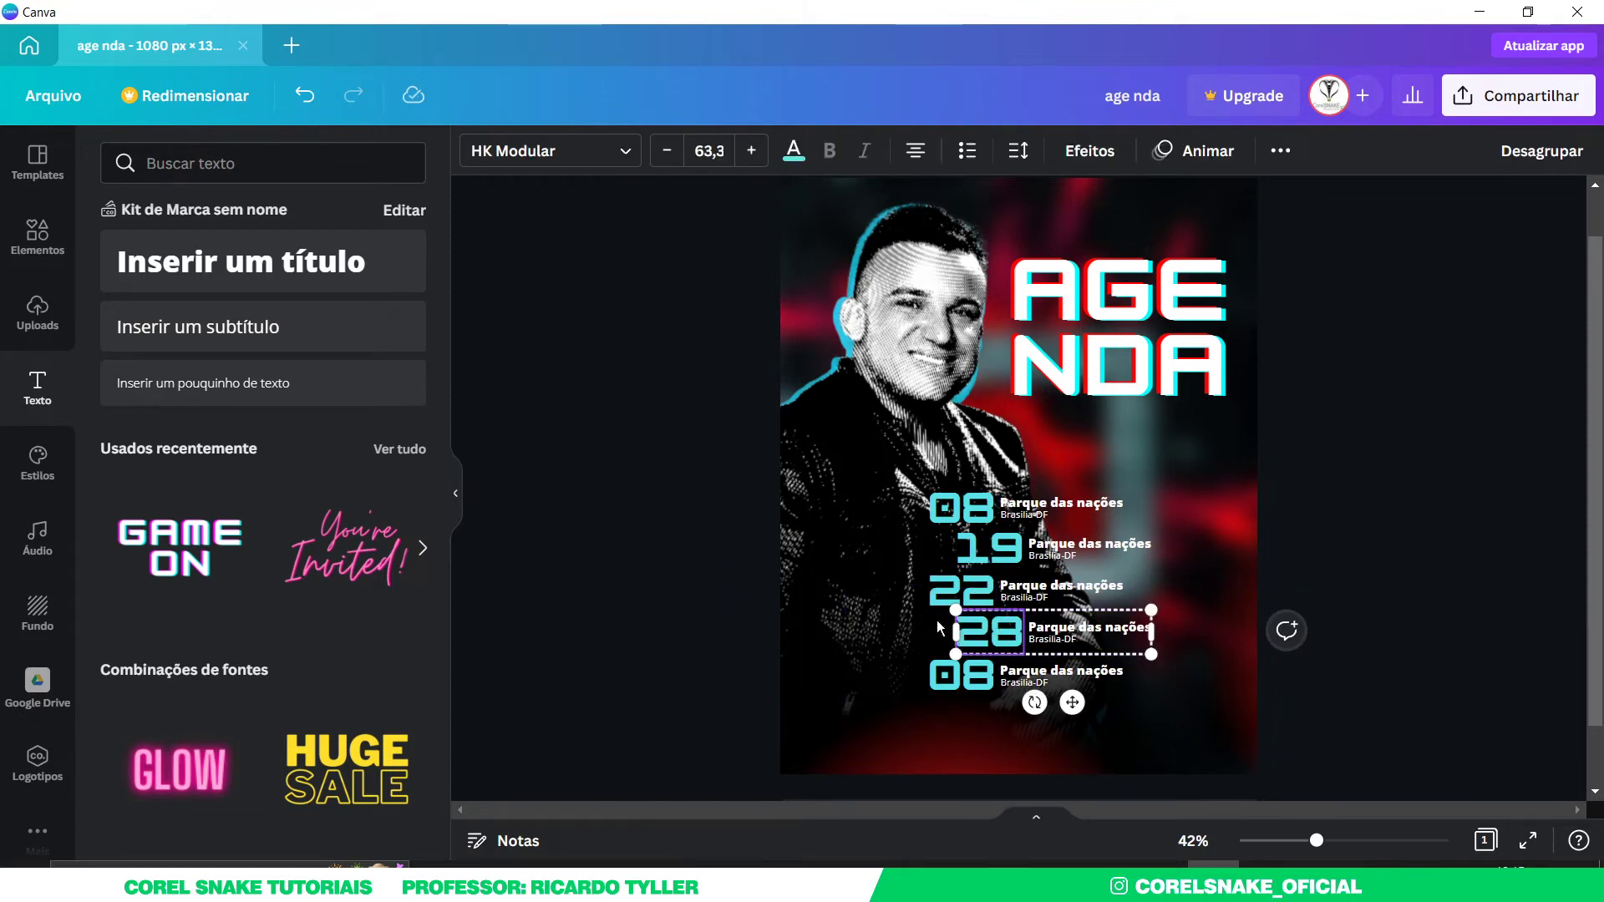
- Change the date of the fifth agenda row to 29
click(792, 647)
double_click(979, 675)
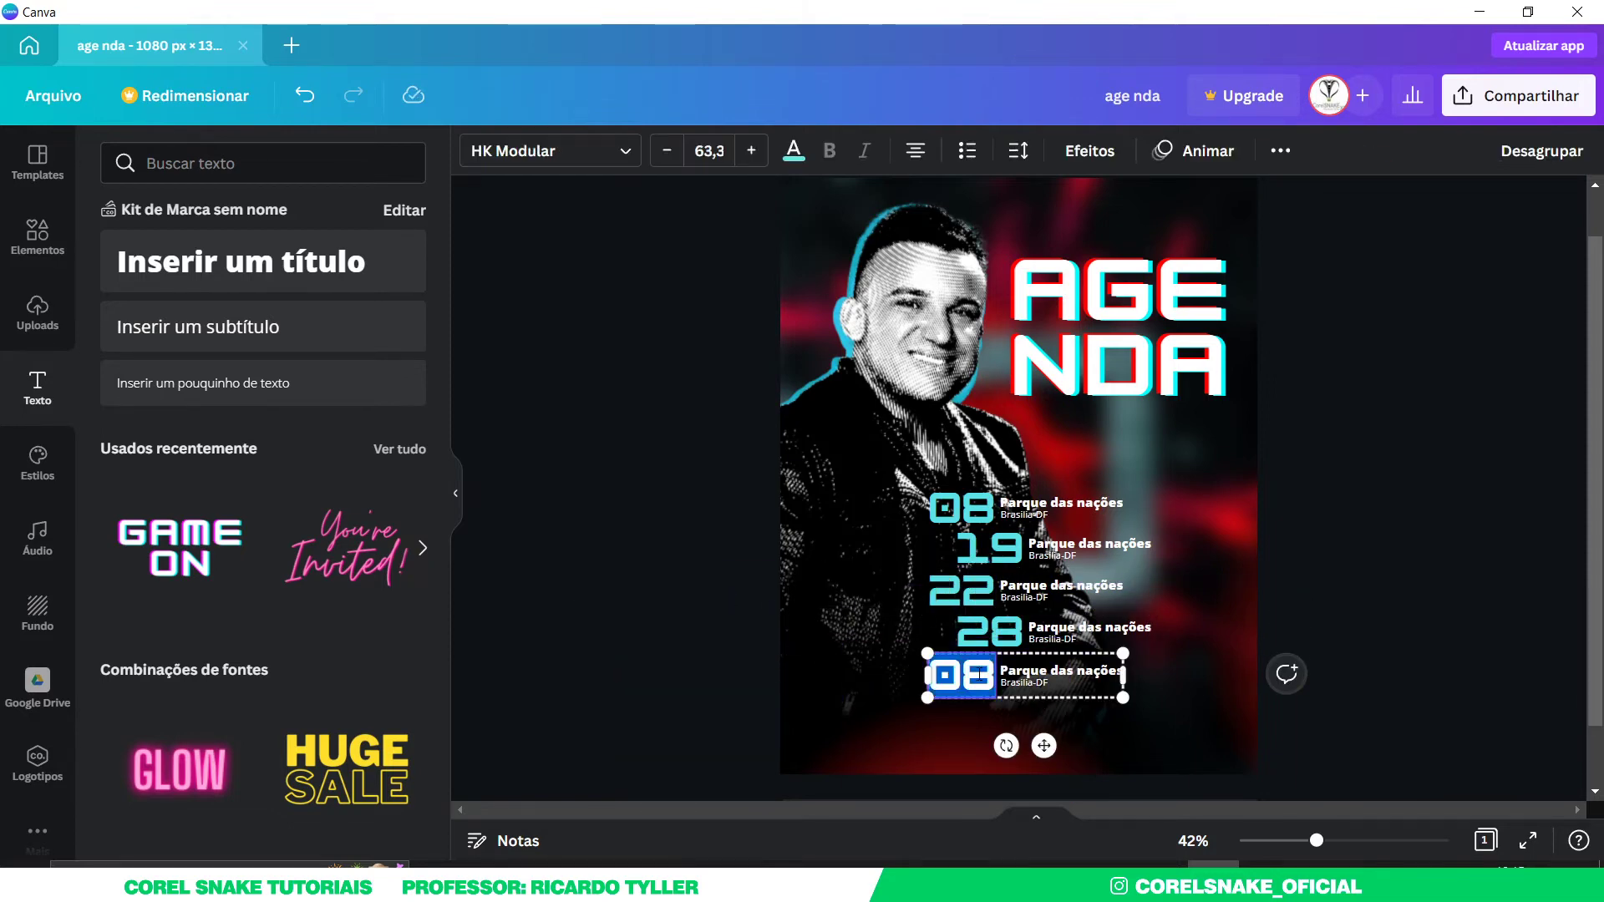
text(29)
click(673, 625)
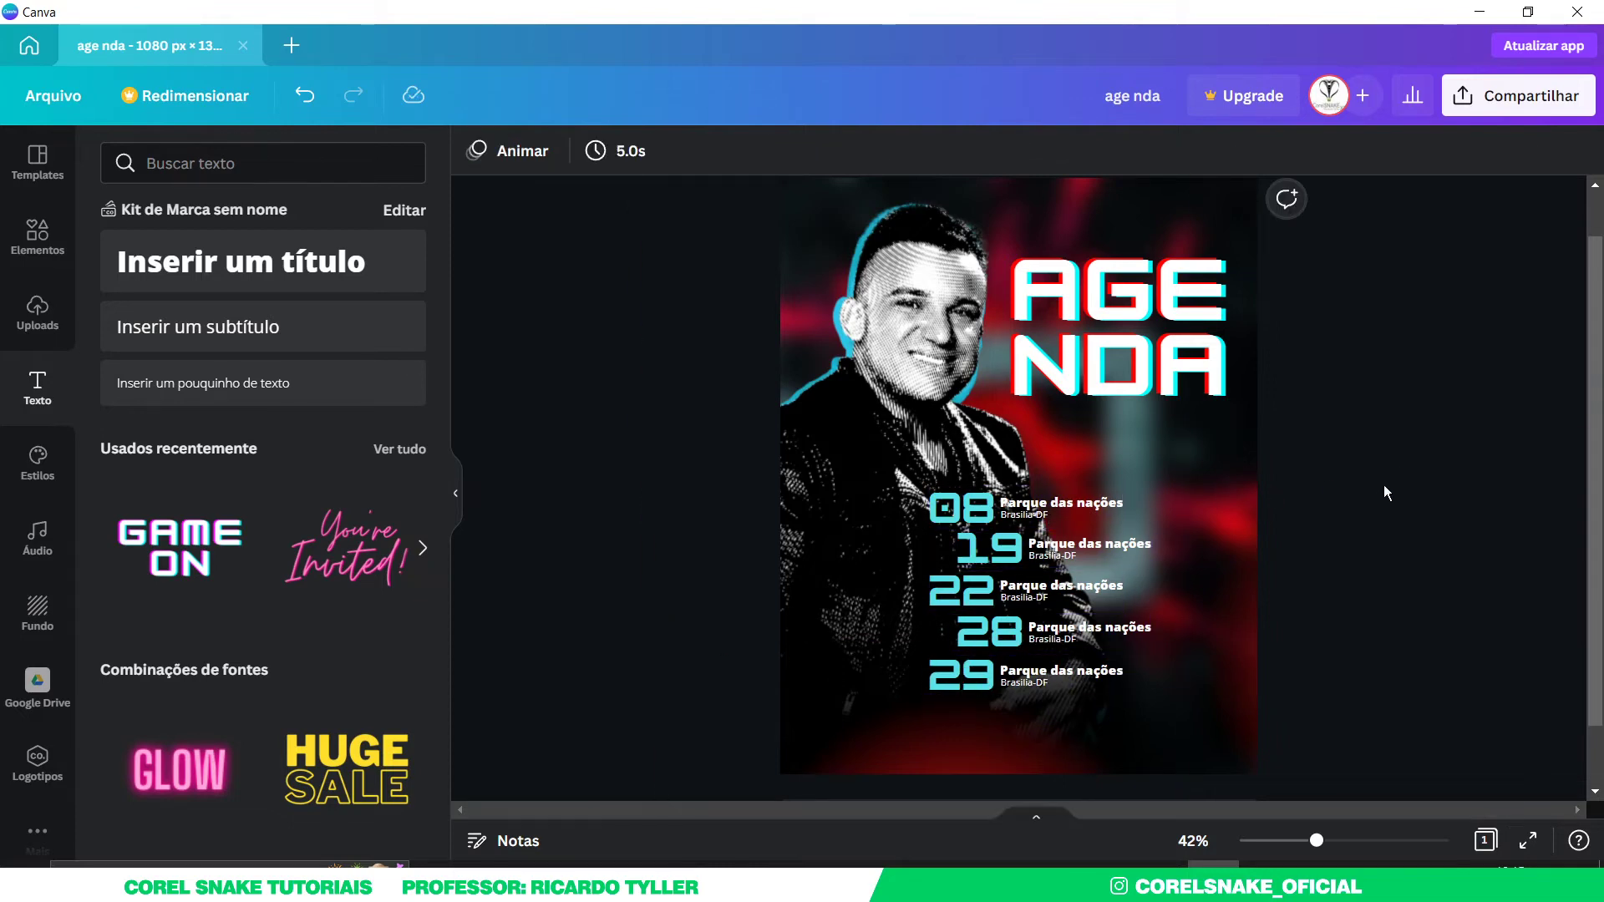
drag(1381, 494, 1076, 514)
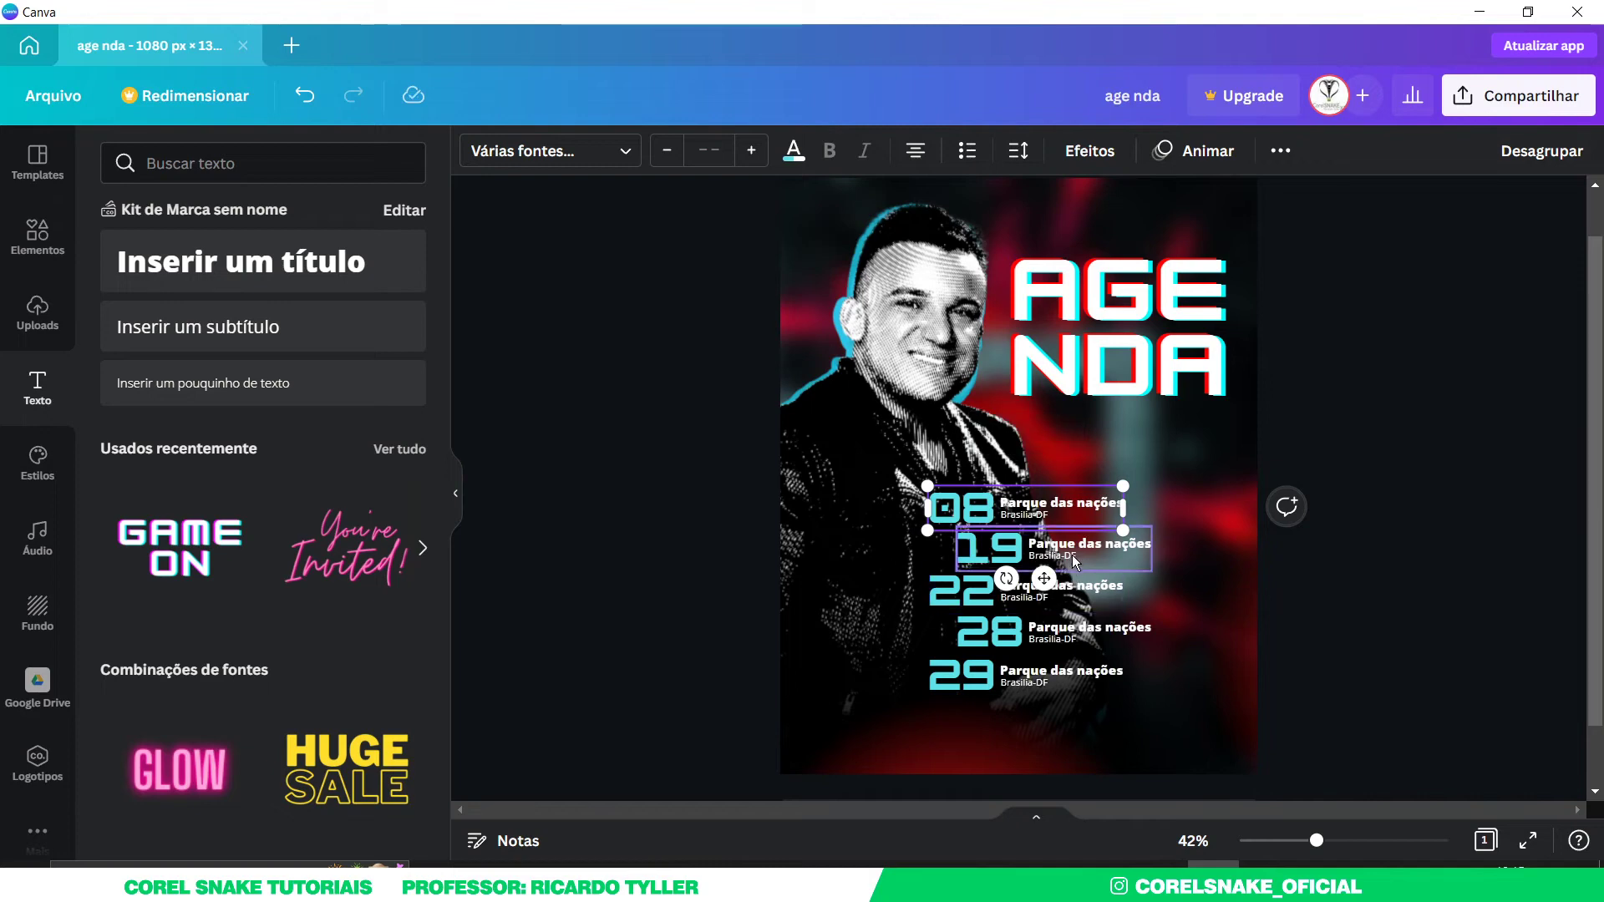
drag(1094, 591, 1082, 693)
click(1400, 538)
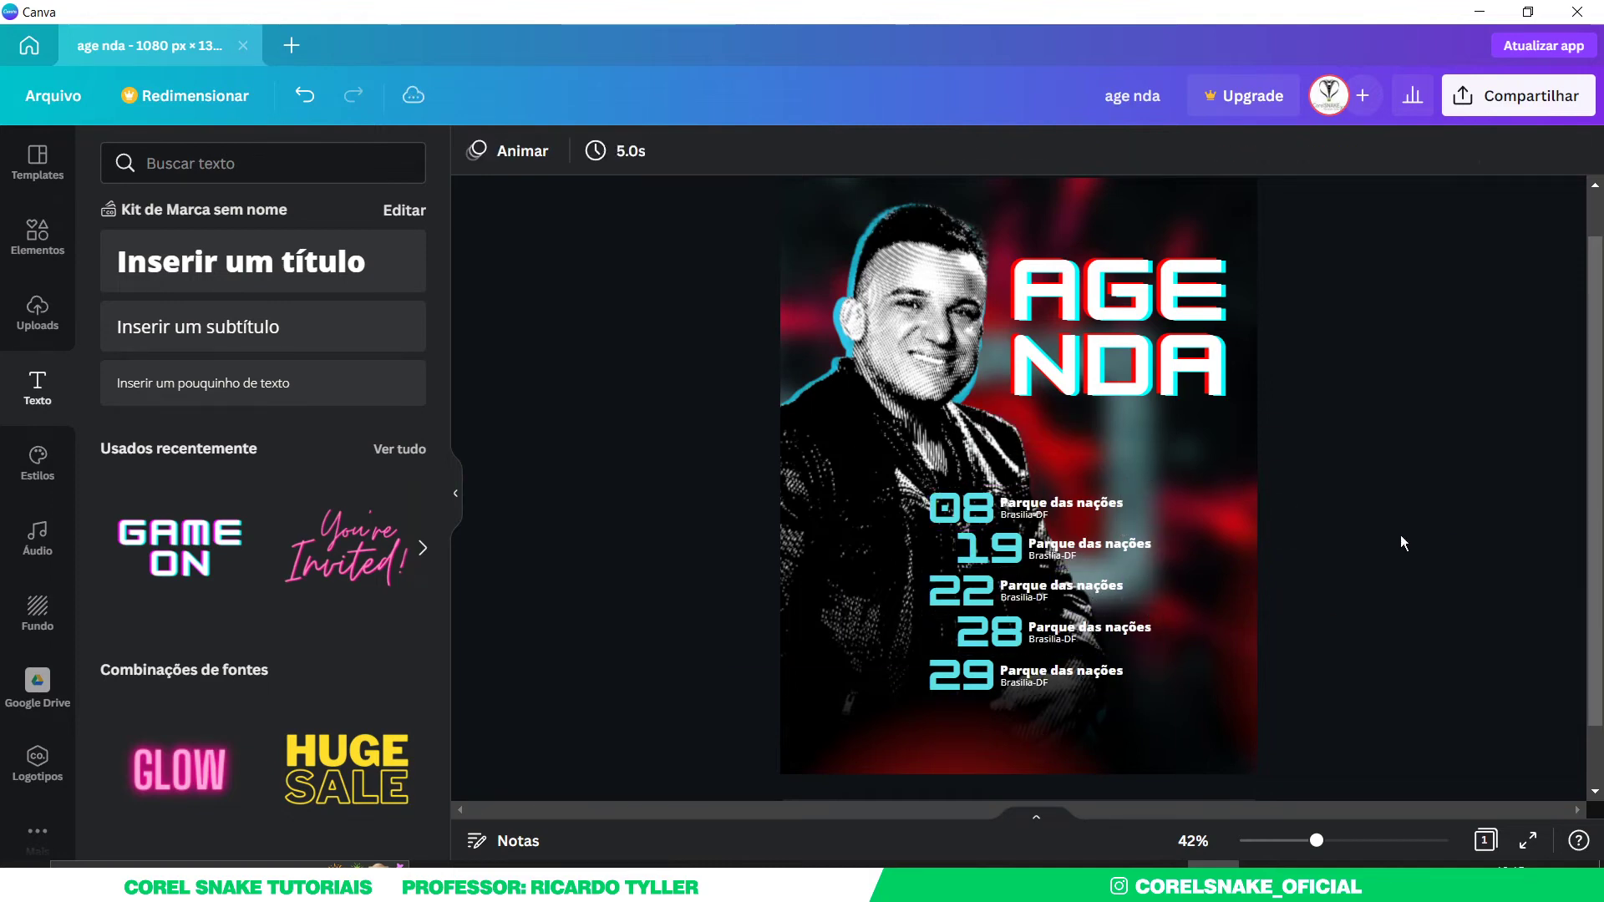
- Group all five agenda rows into one block and nudge the block slightly down
click(1059, 518)
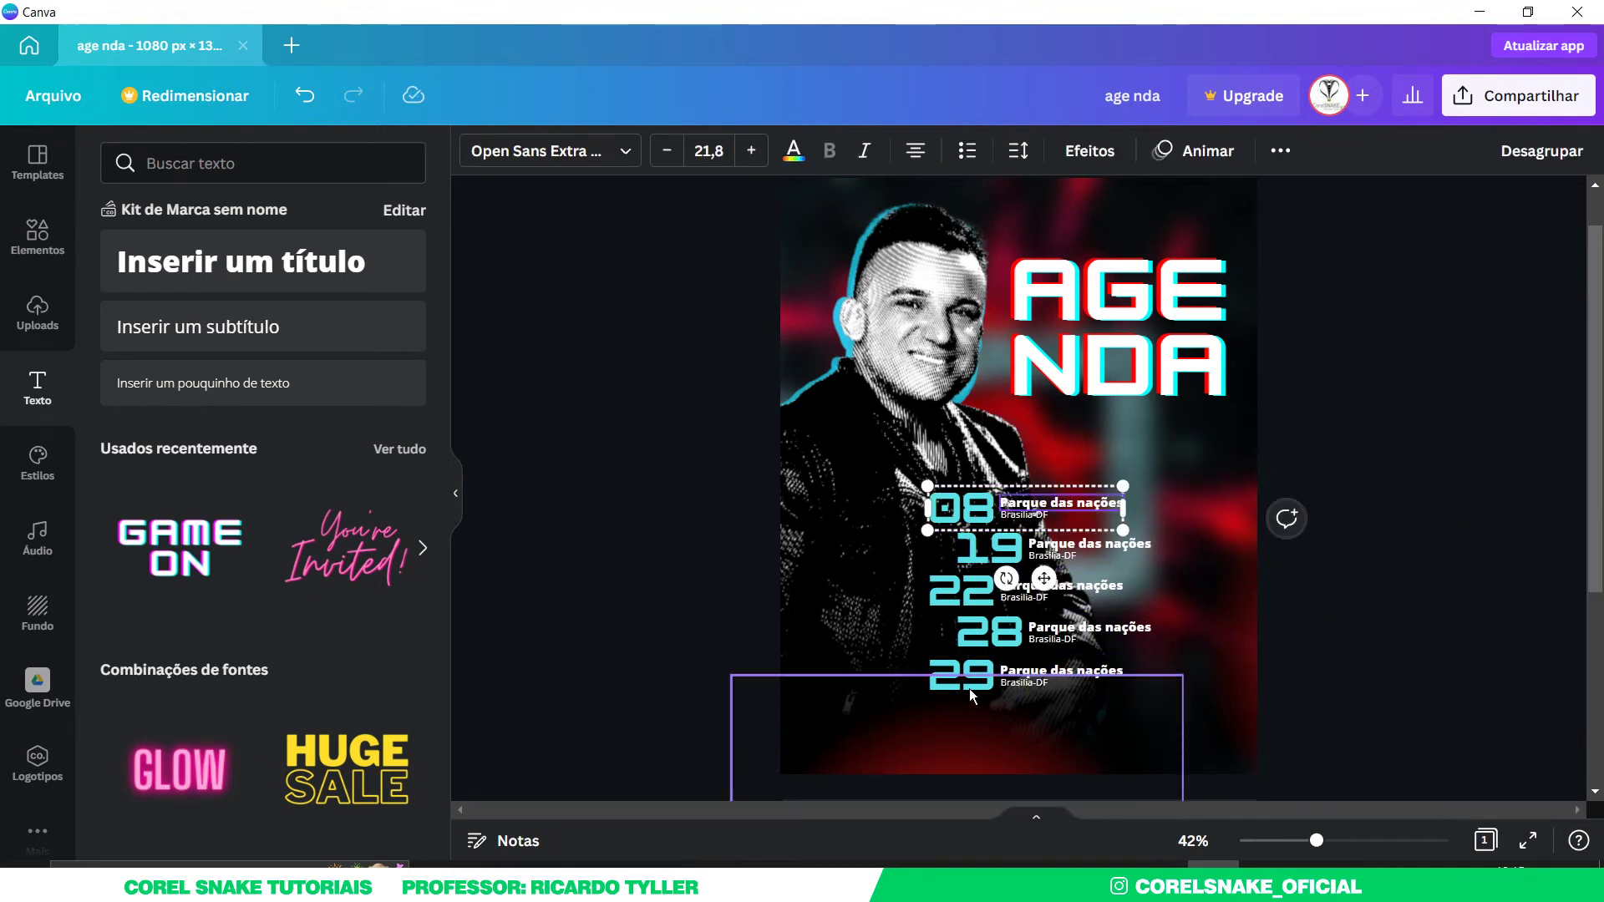
shift+click(990, 547)
shift+click(1036, 593)
shift+click(990, 633)
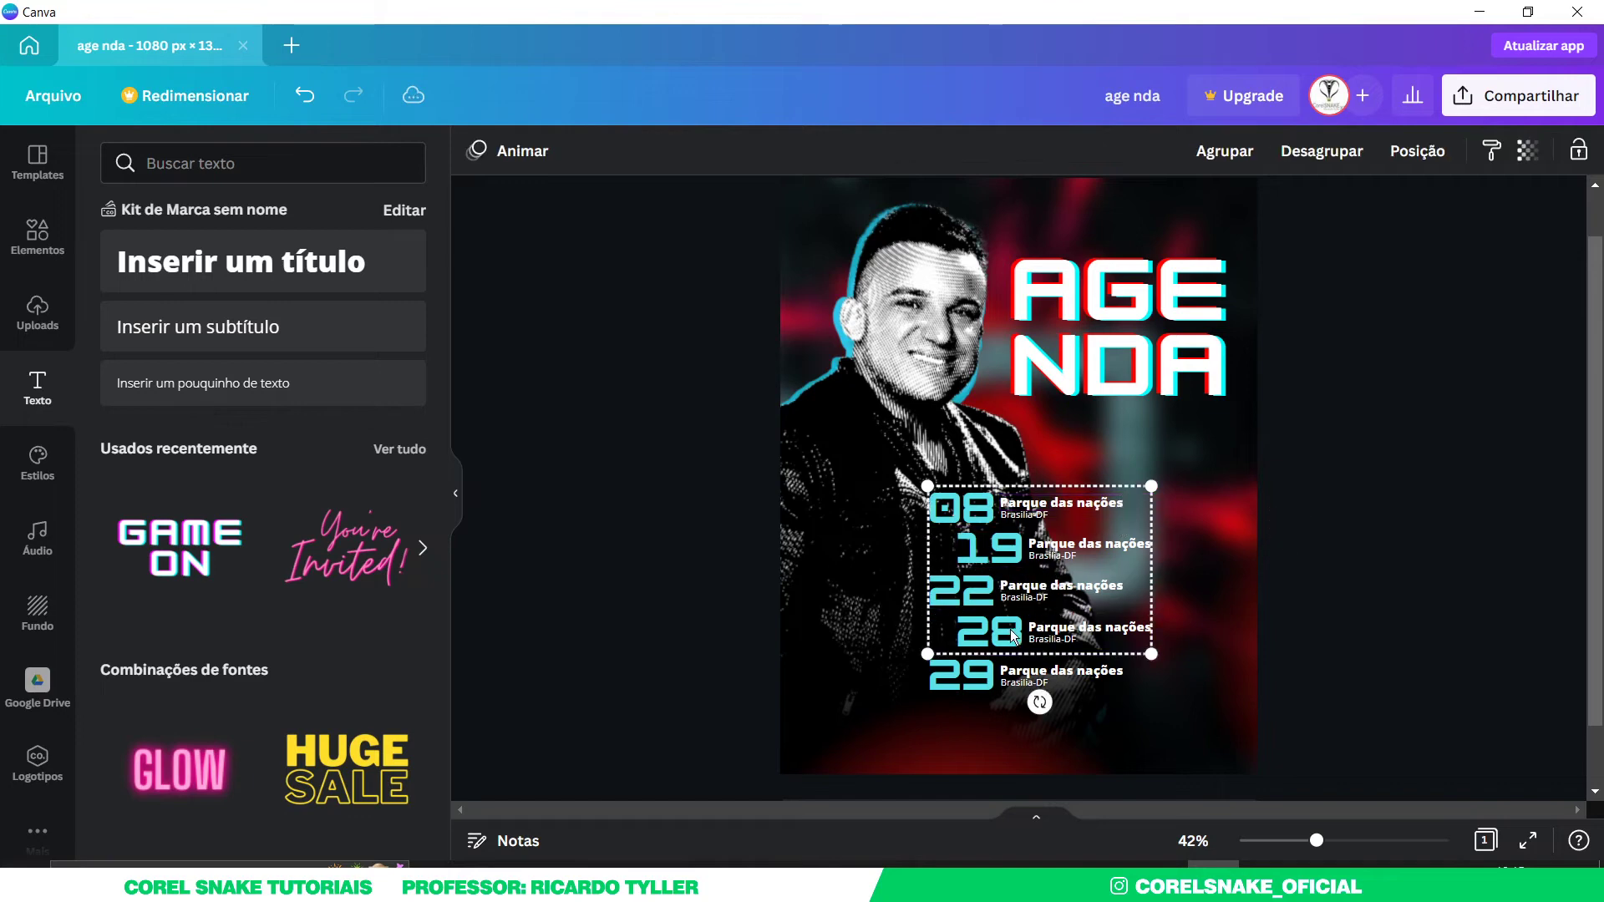
shift+click(982, 677)
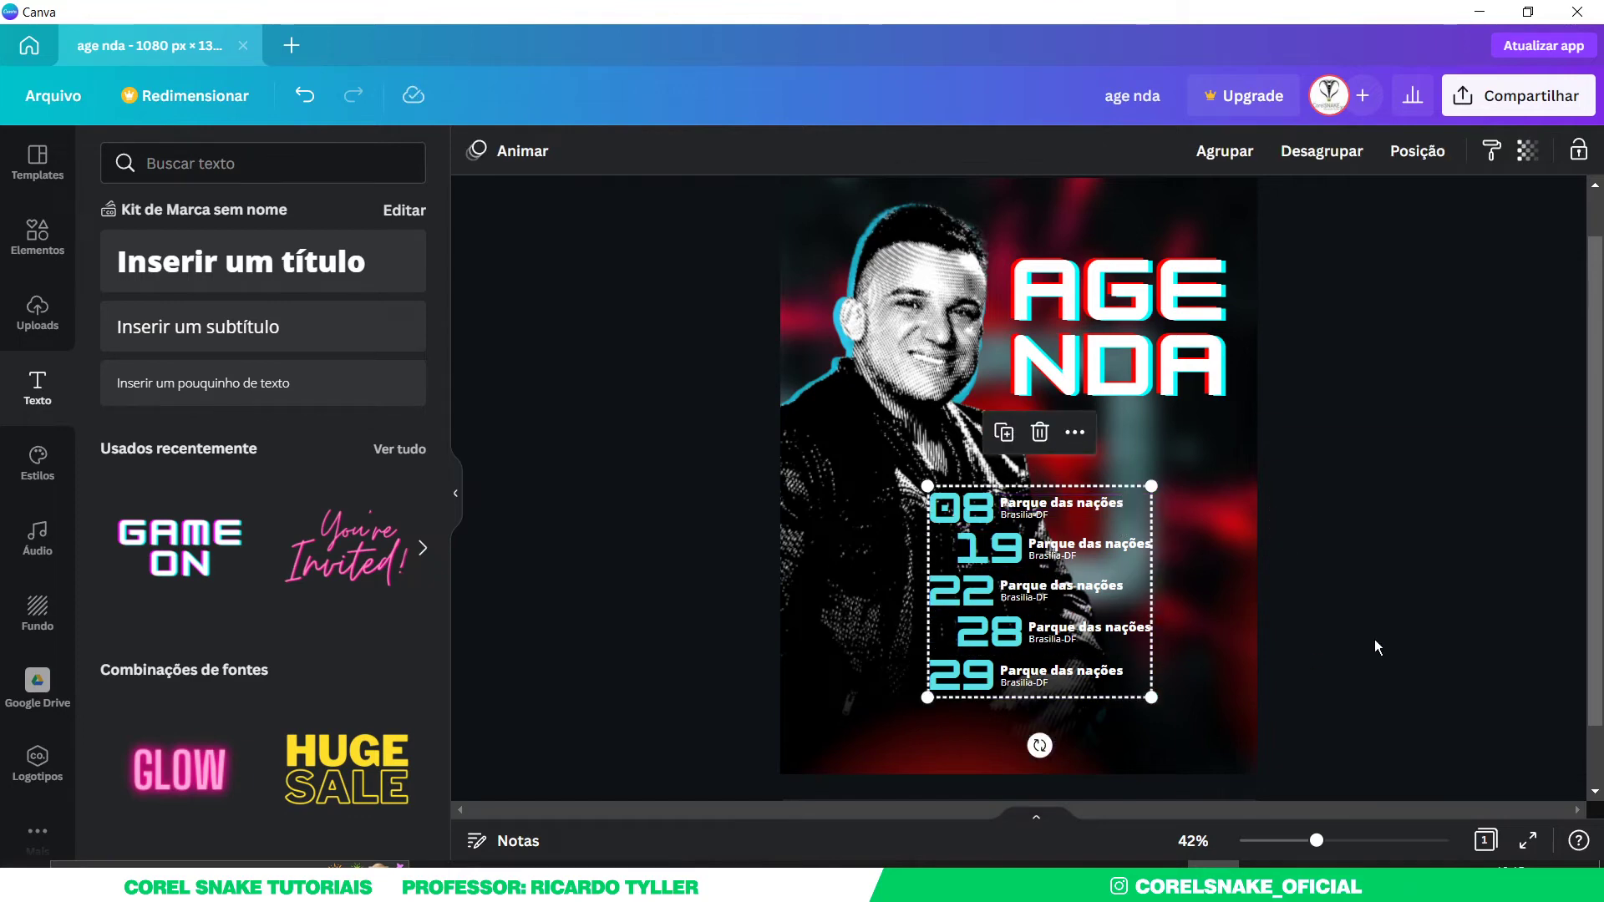
key(ctrl+g)
drag(1044, 553, 1044, 559)
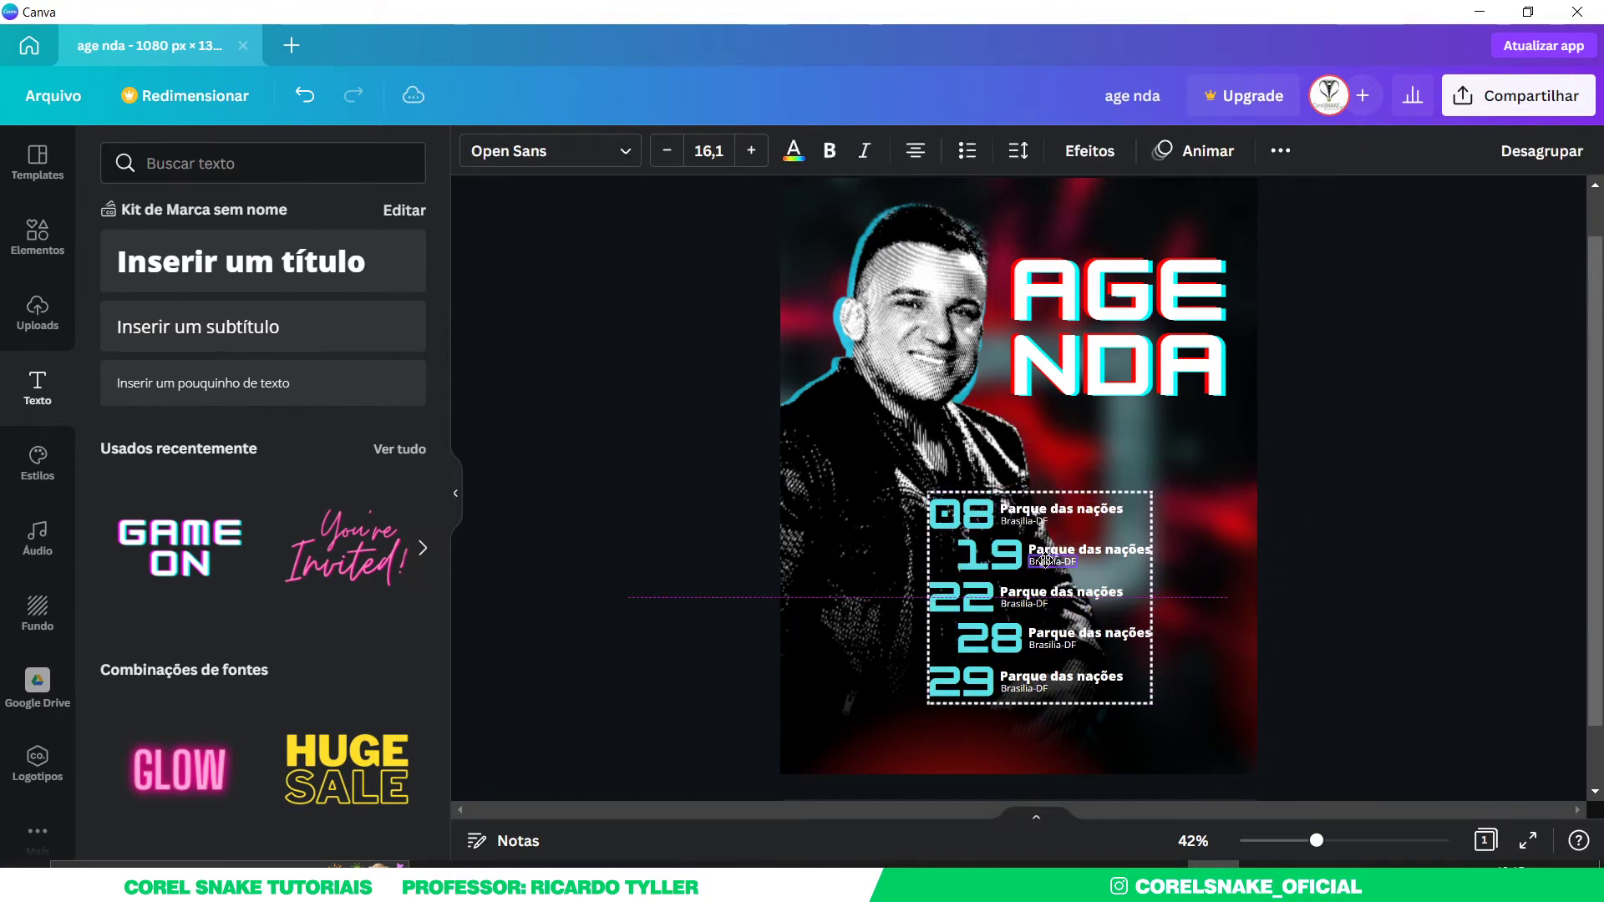
click(1461, 504)
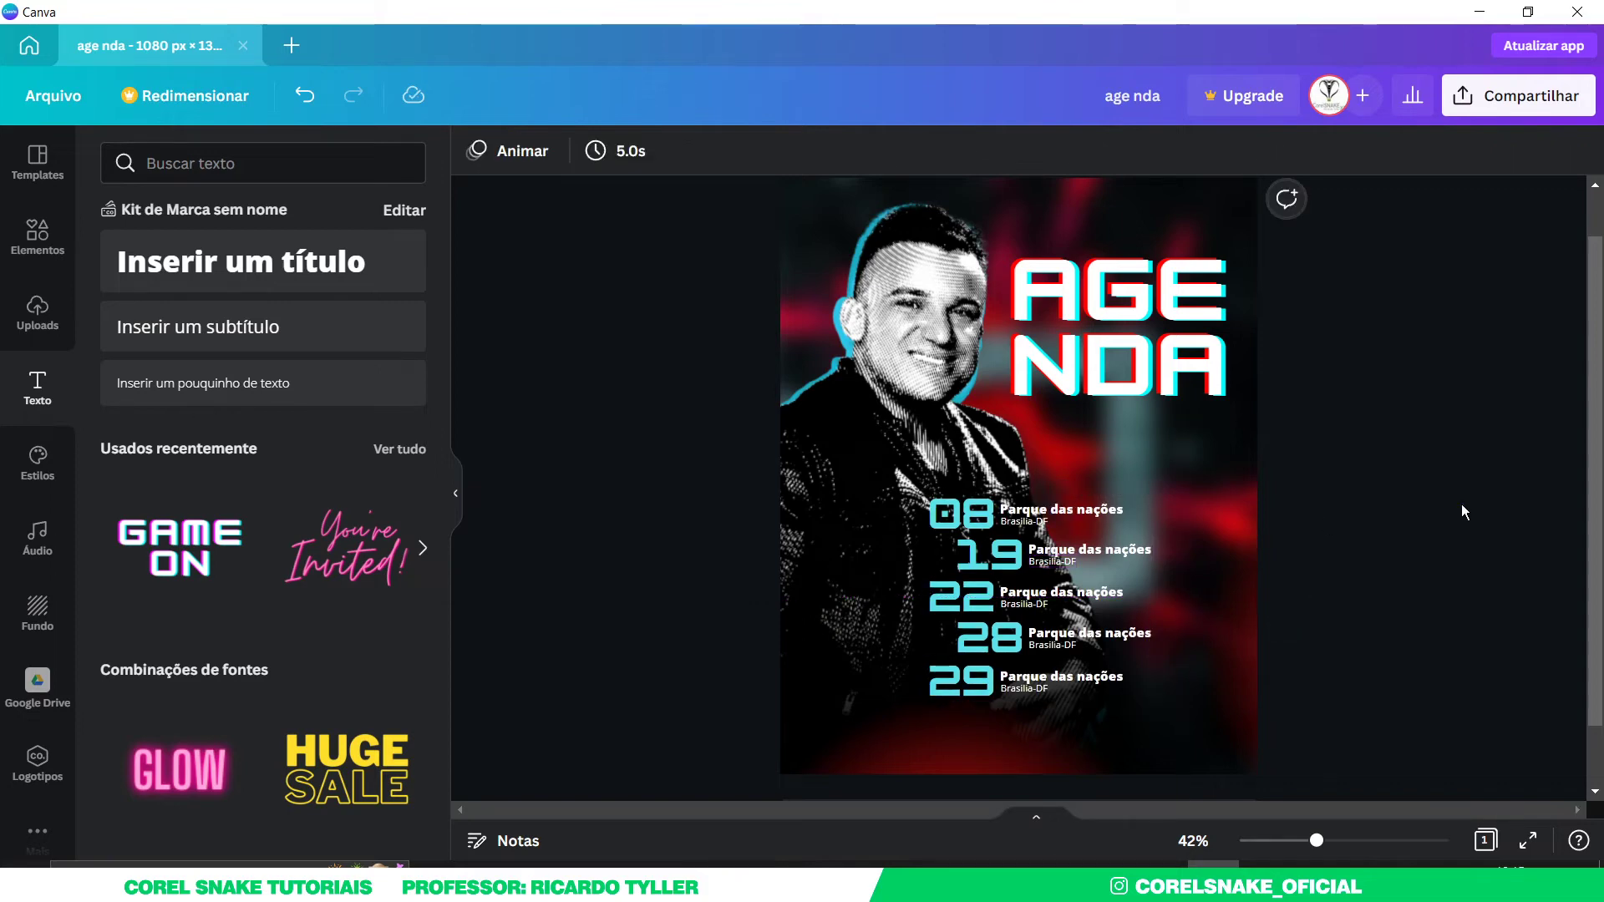
- Enlarge the agenda rows group to about 535 × 507 and shift it slightly left over the torso
click(1090, 685)
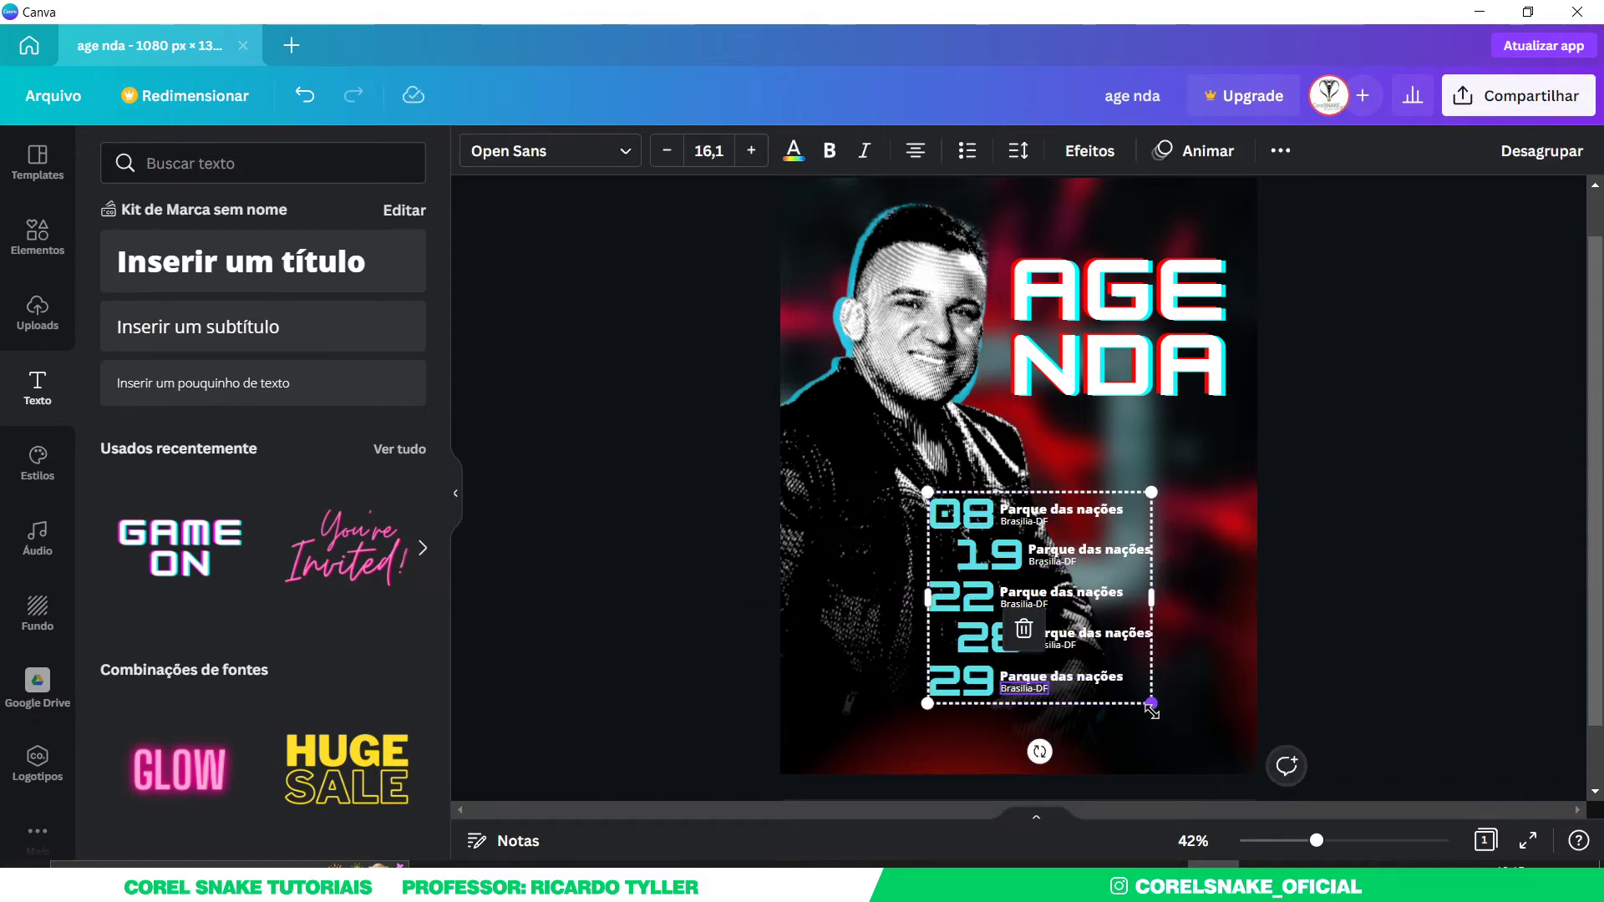
drag(1152, 702, 1163, 729)
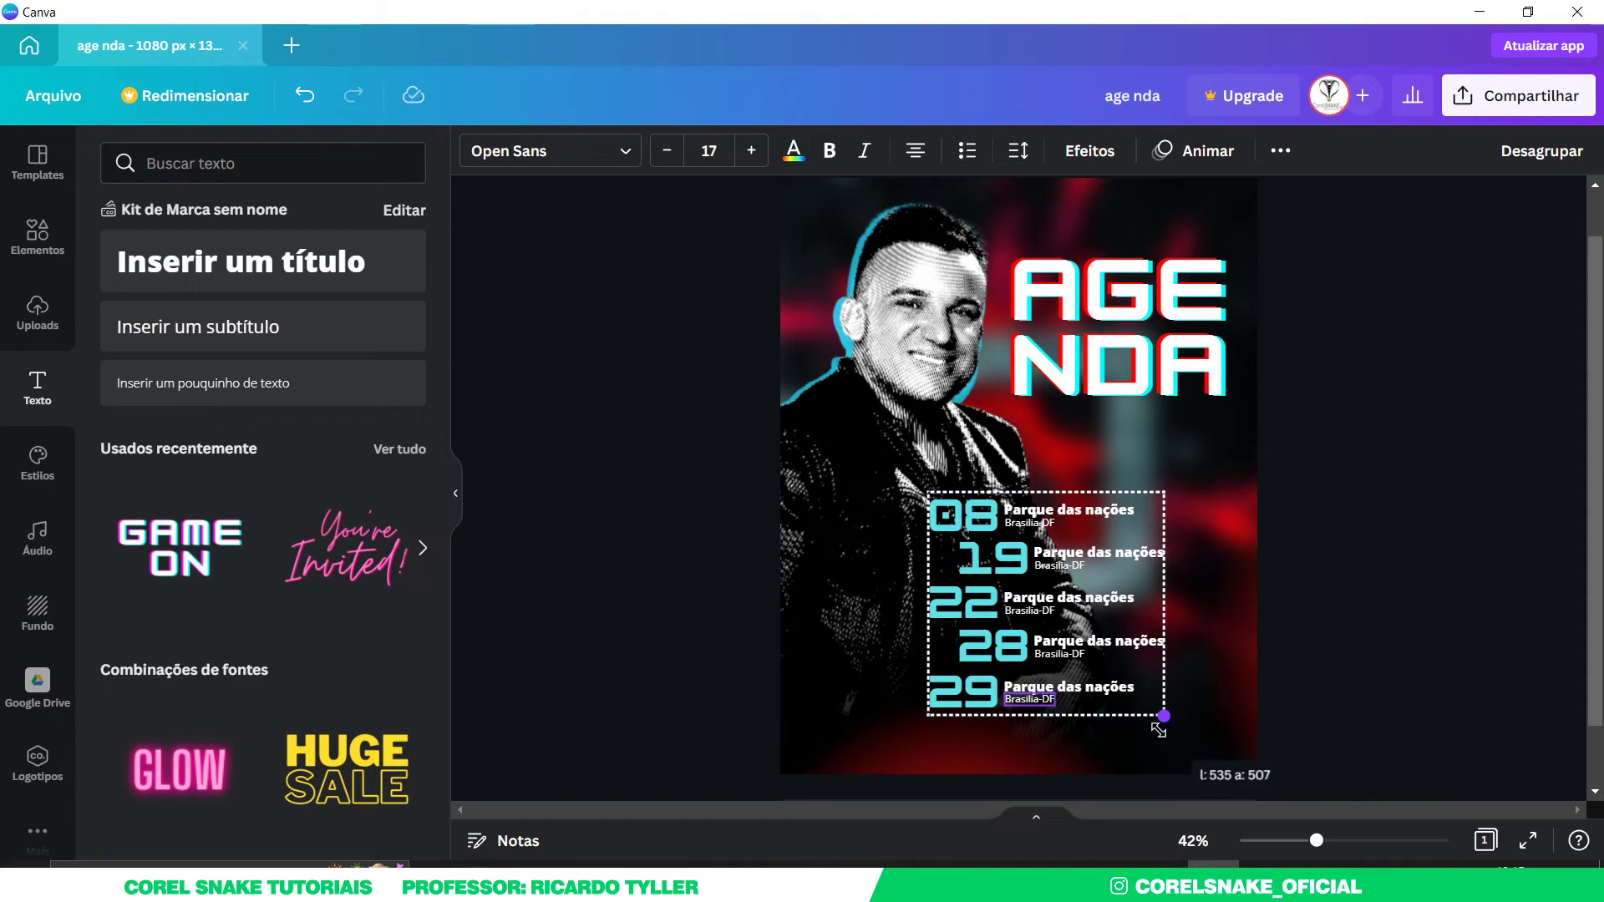
click(1057, 612)
drag(1057, 610, 1050, 608)
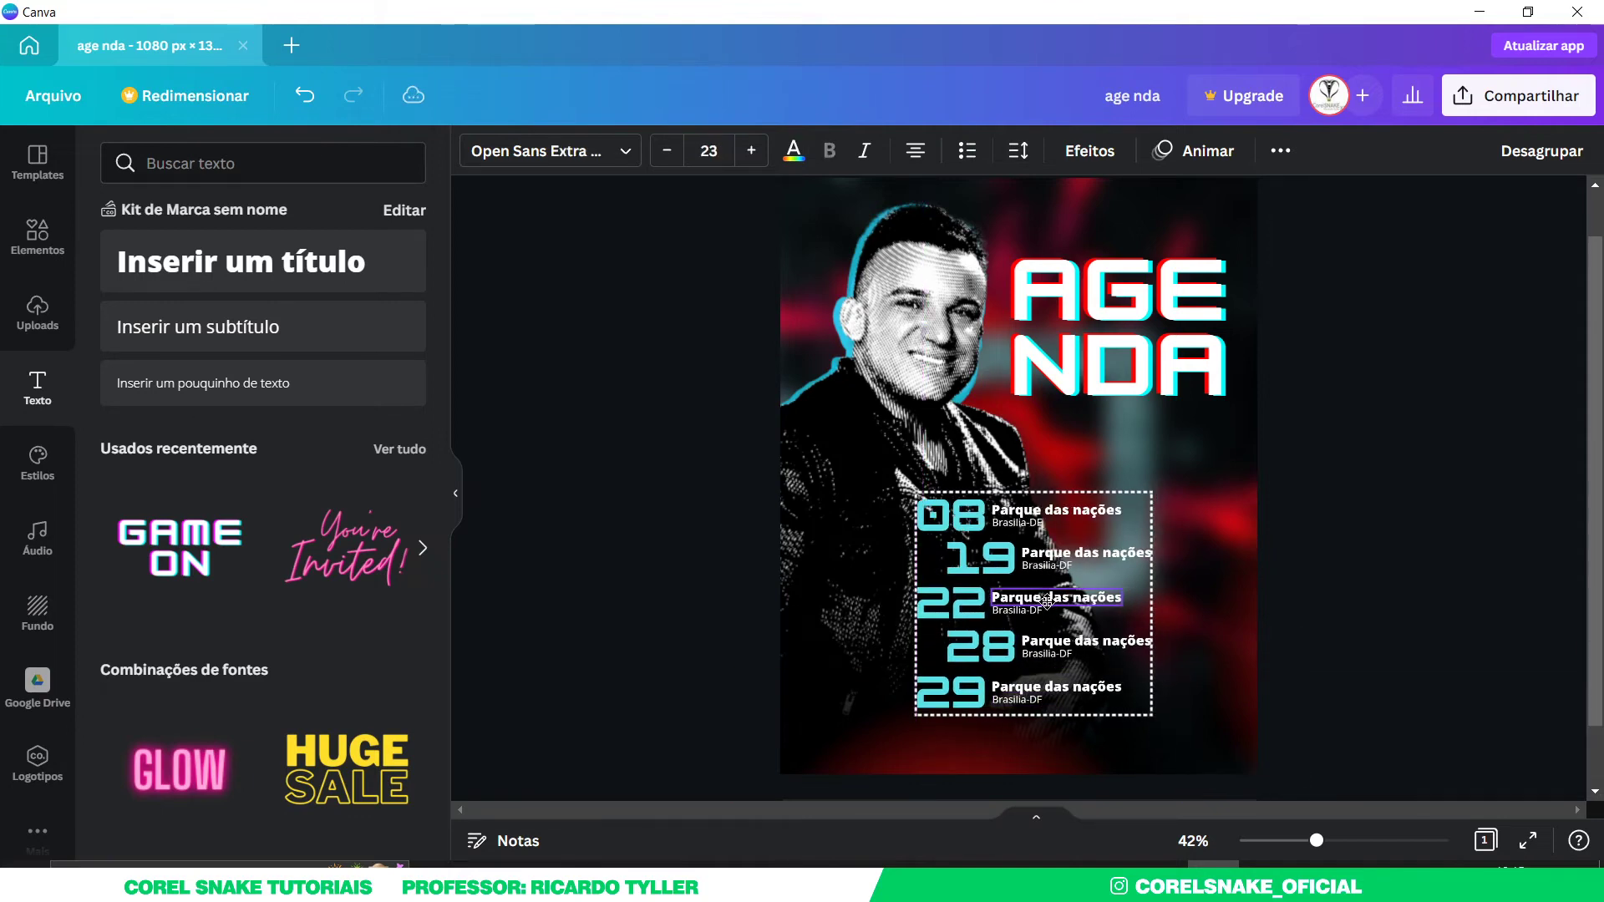
click(1390, 486)
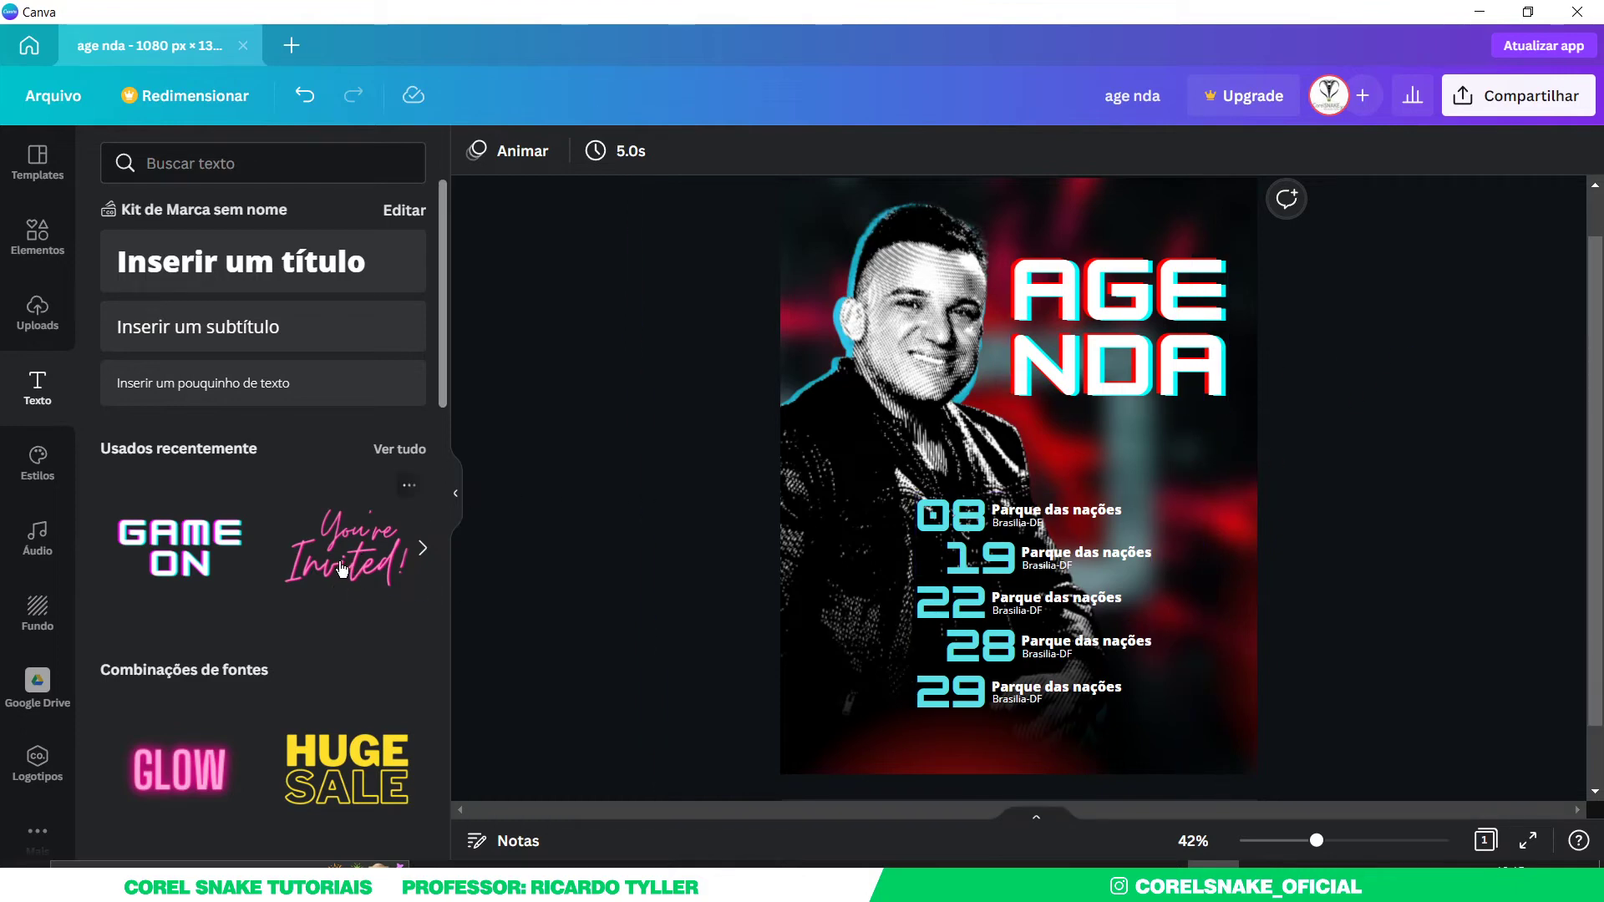
- Insert the pink script "You're Invited!" text combination and ungroup it to delete the "You're" line
click(396, 570)
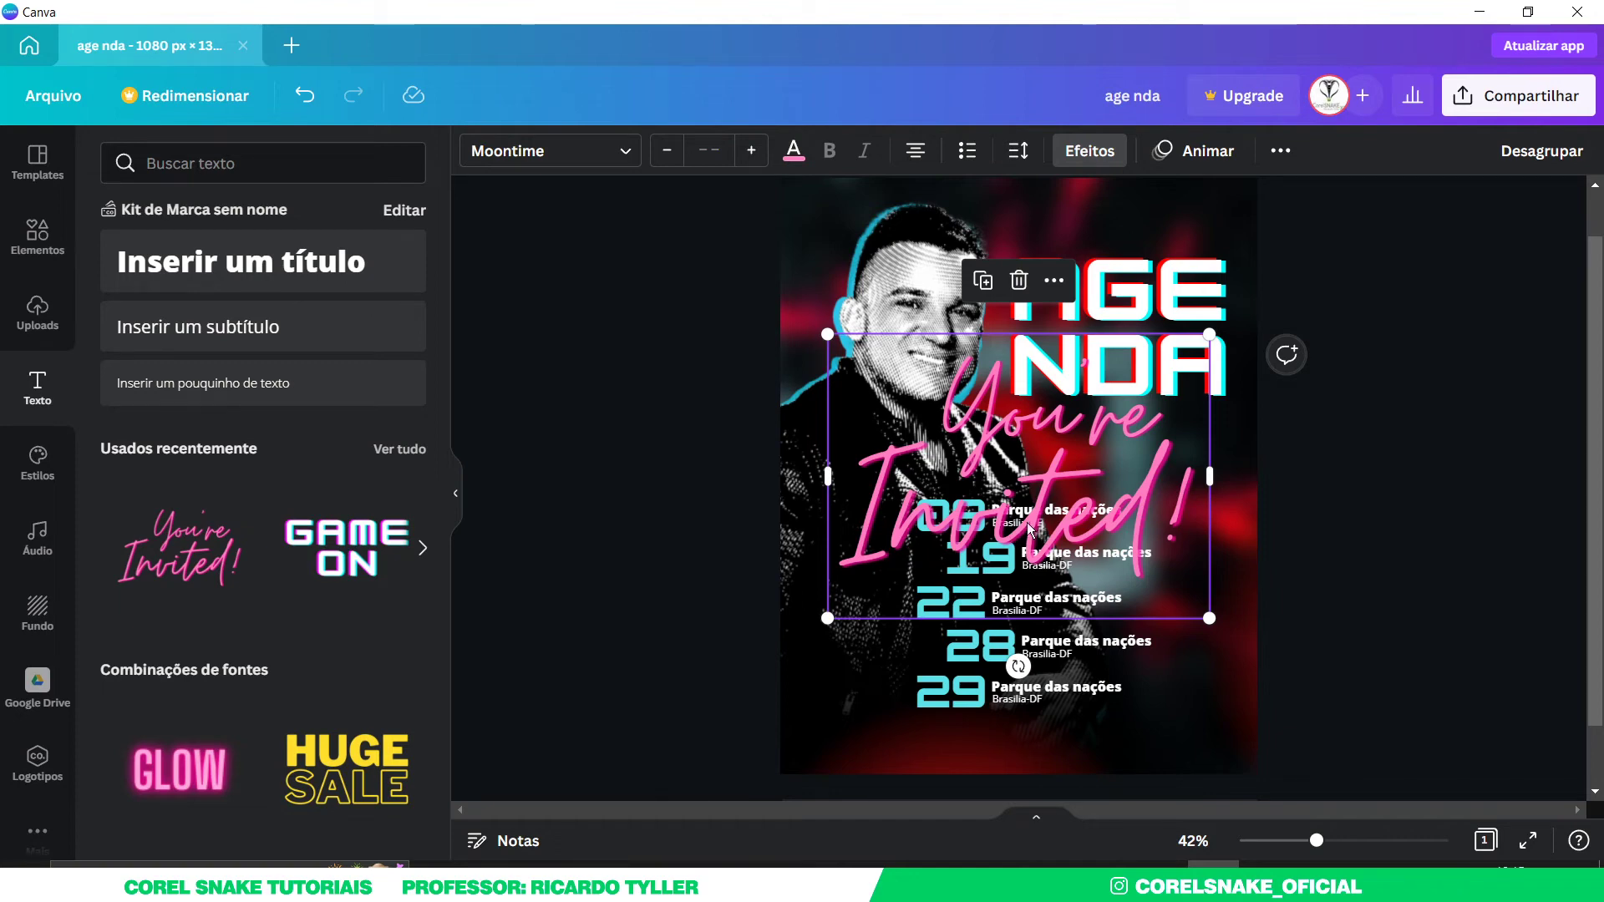
click(619, 436)
click(989, 376)
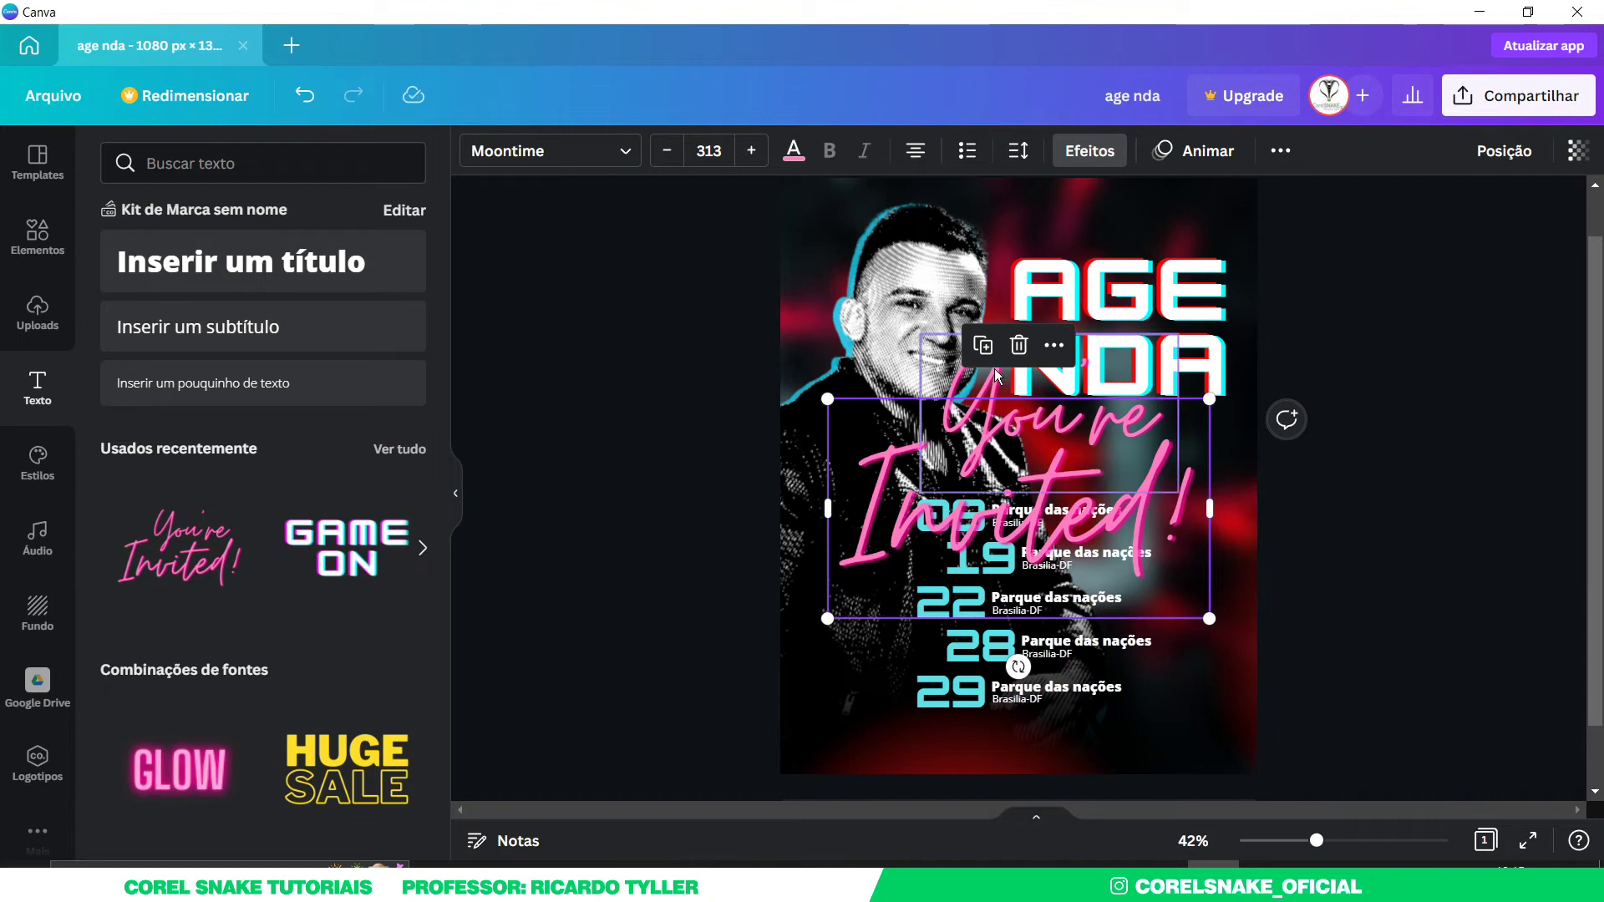
key(Escape)
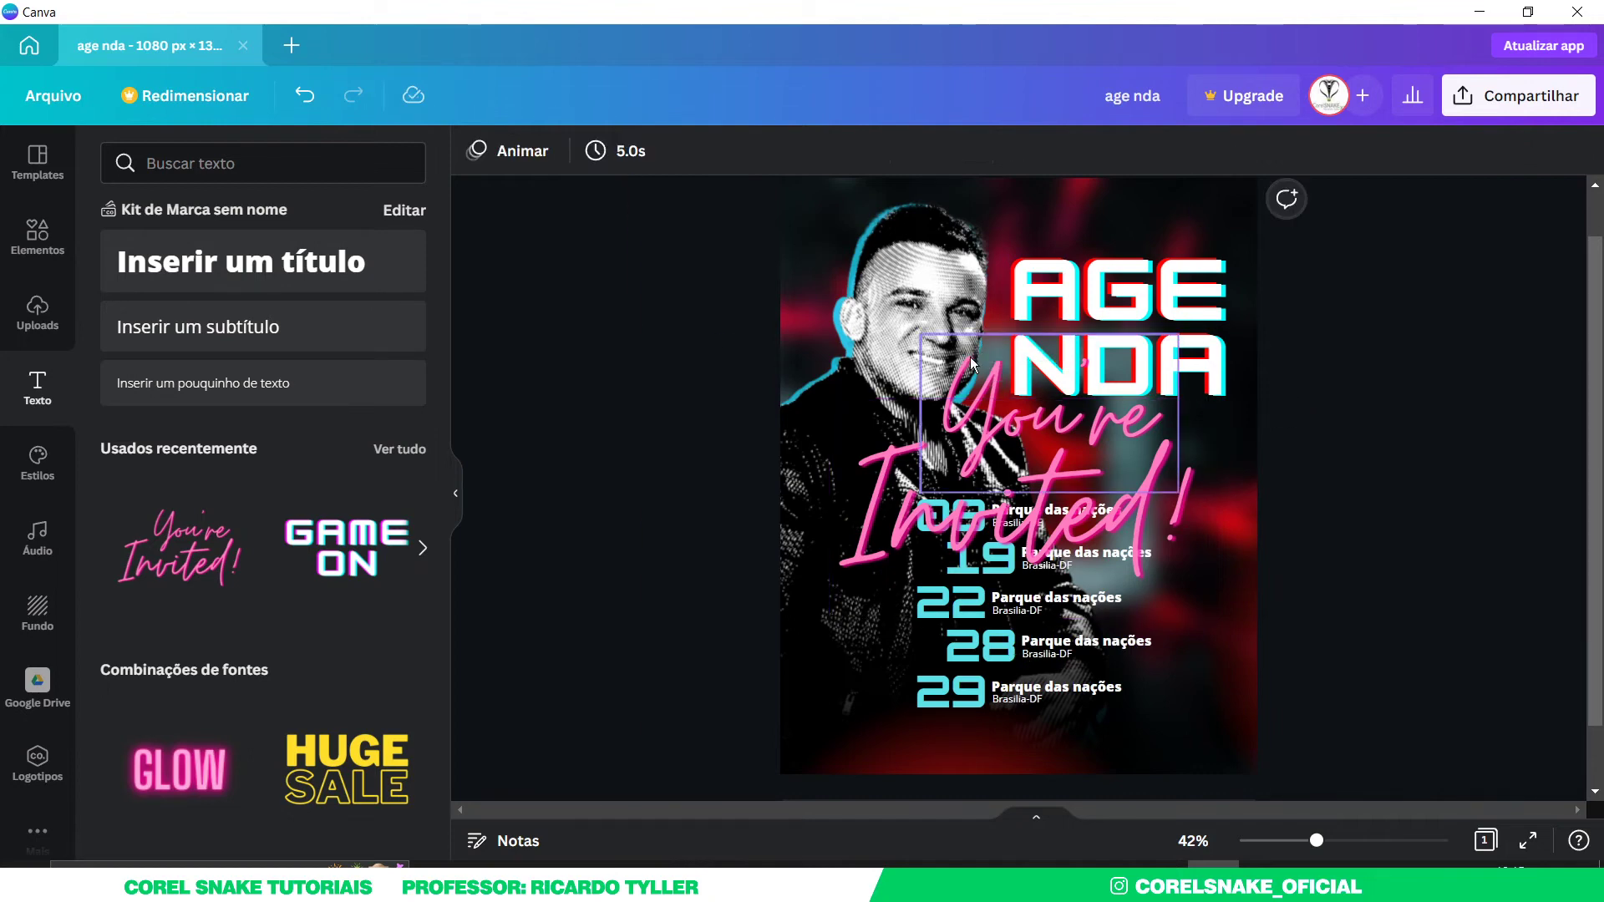
click(970, 358)
key(Delete)
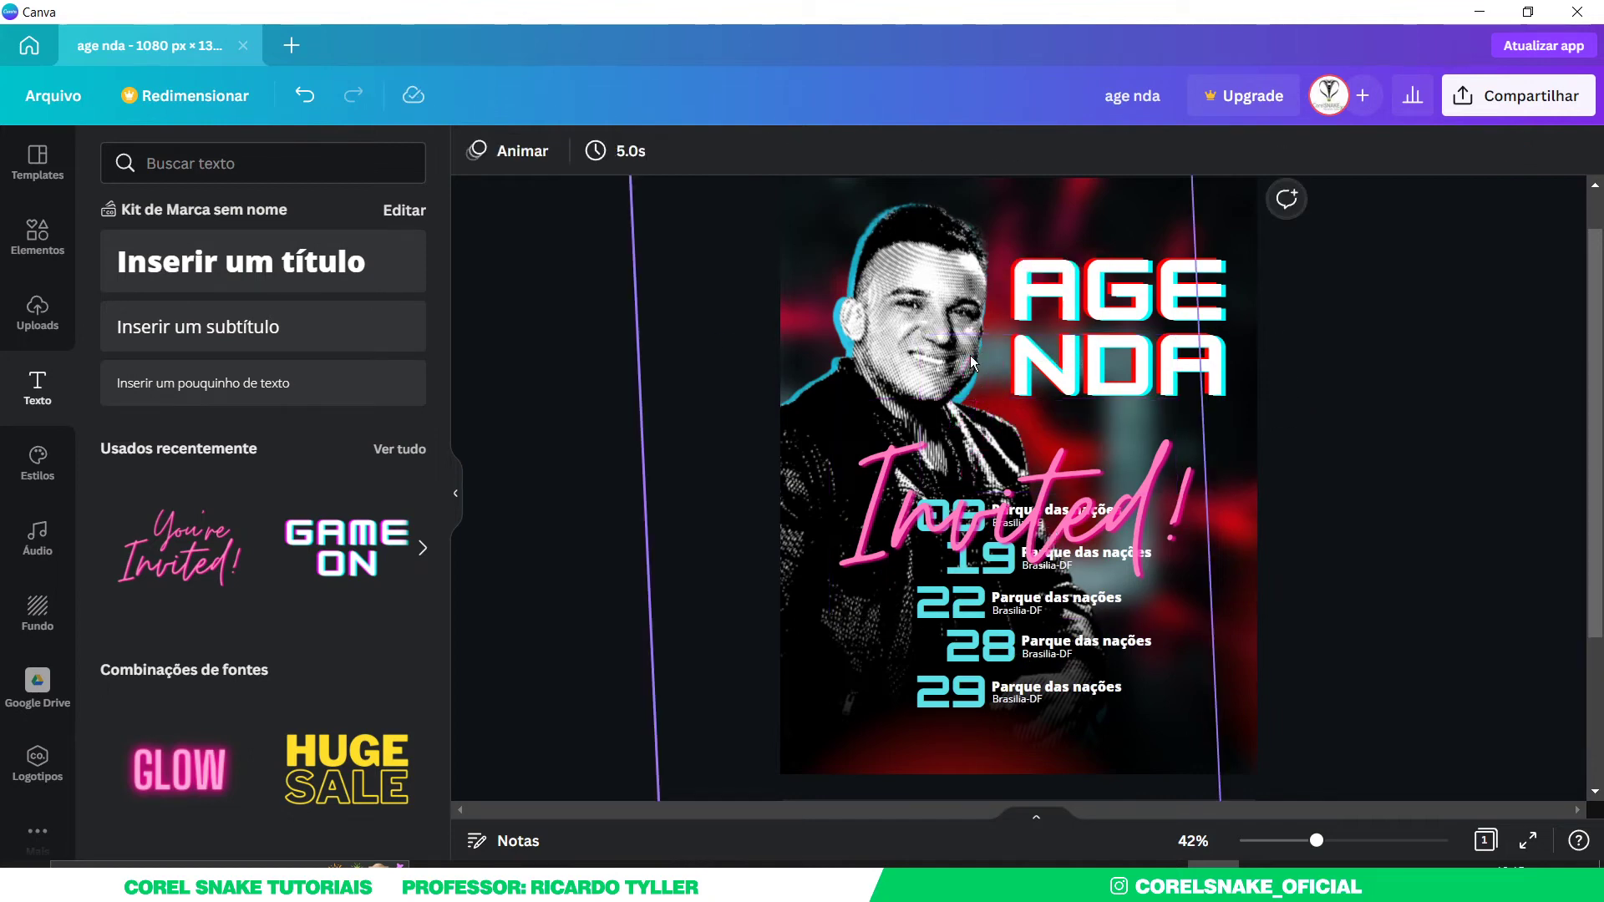
- Remove the text effect from "Invited!" and shrink it to size 205
click(1044, 491)
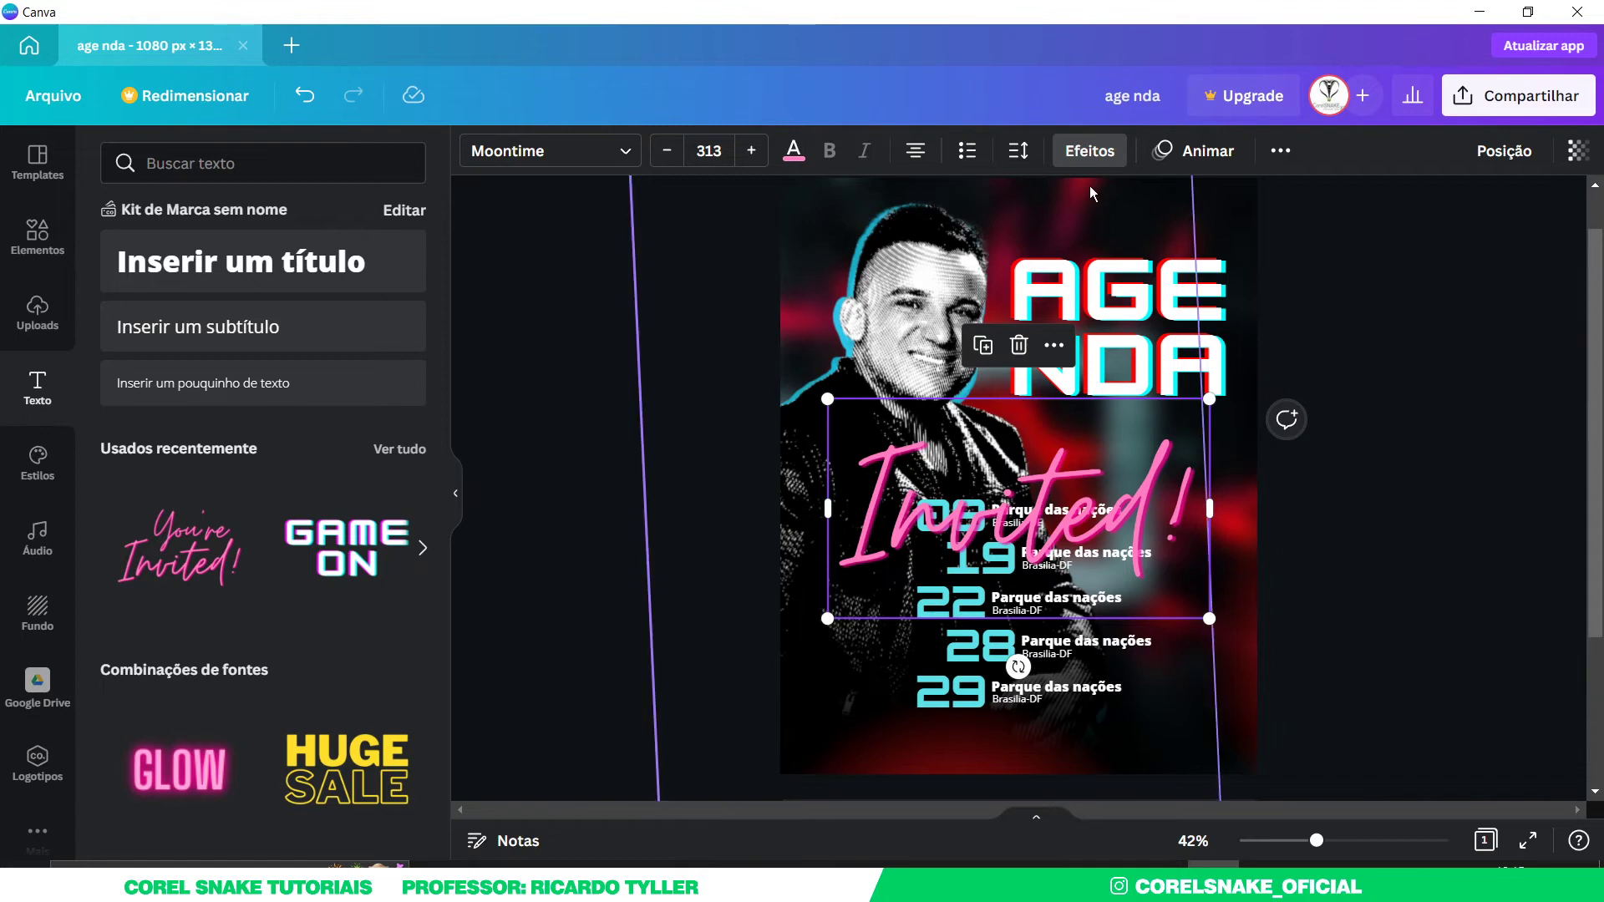
click(1089, 150)
click(159, 301)
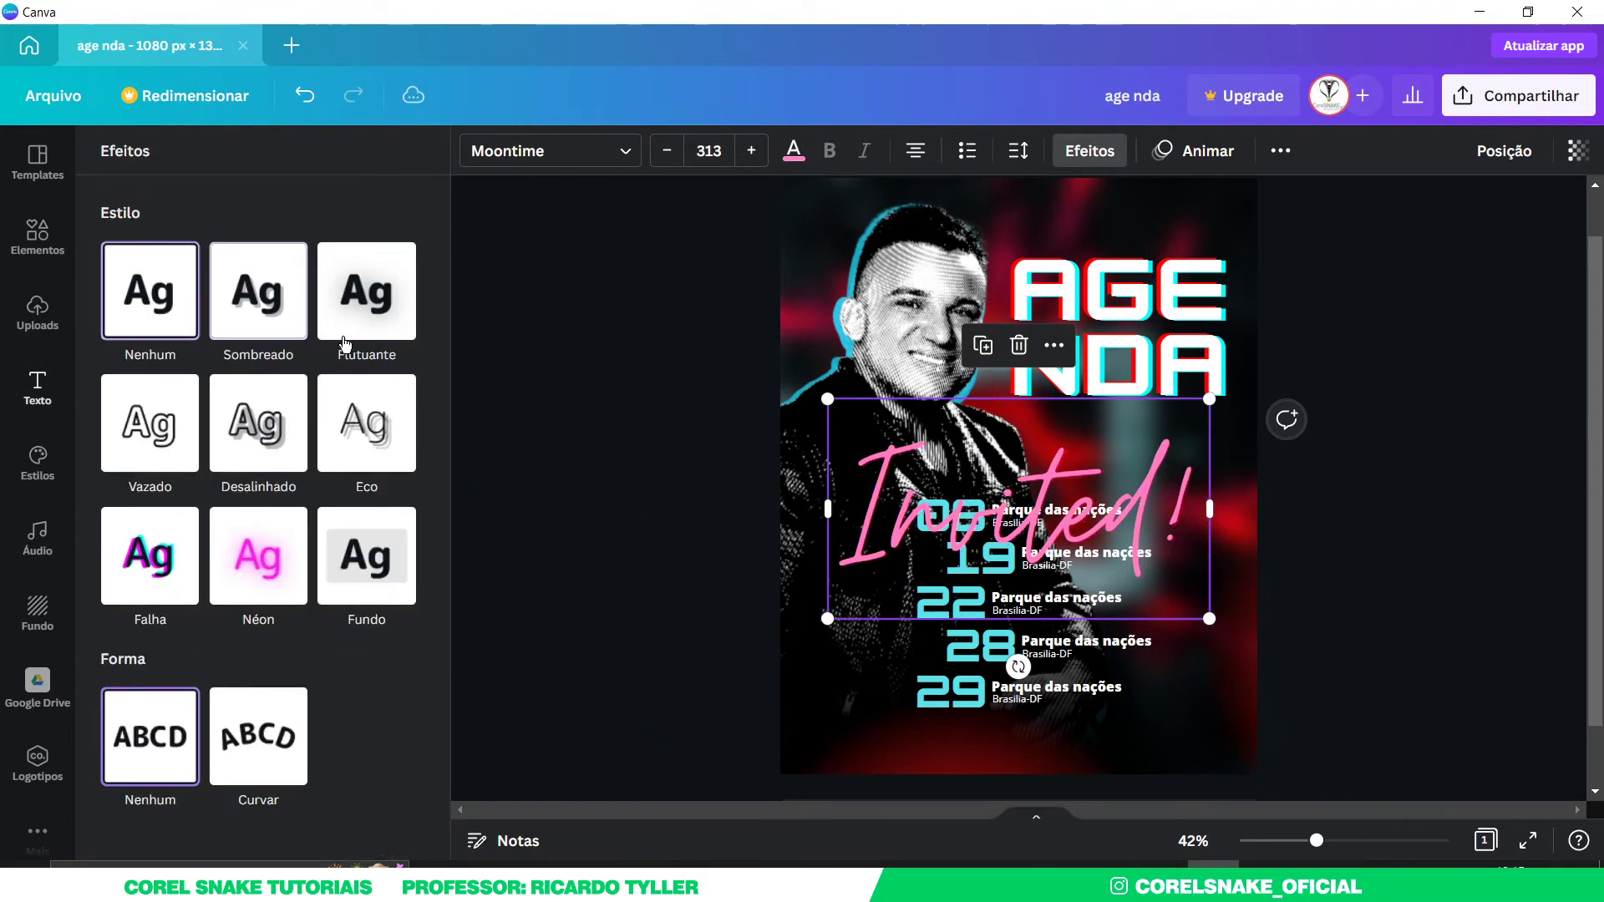
drag(1211, 620, 1078, 543)
- Replace the script text "Invited!" with "Shows"
double_click(961, 468)
text(S!)
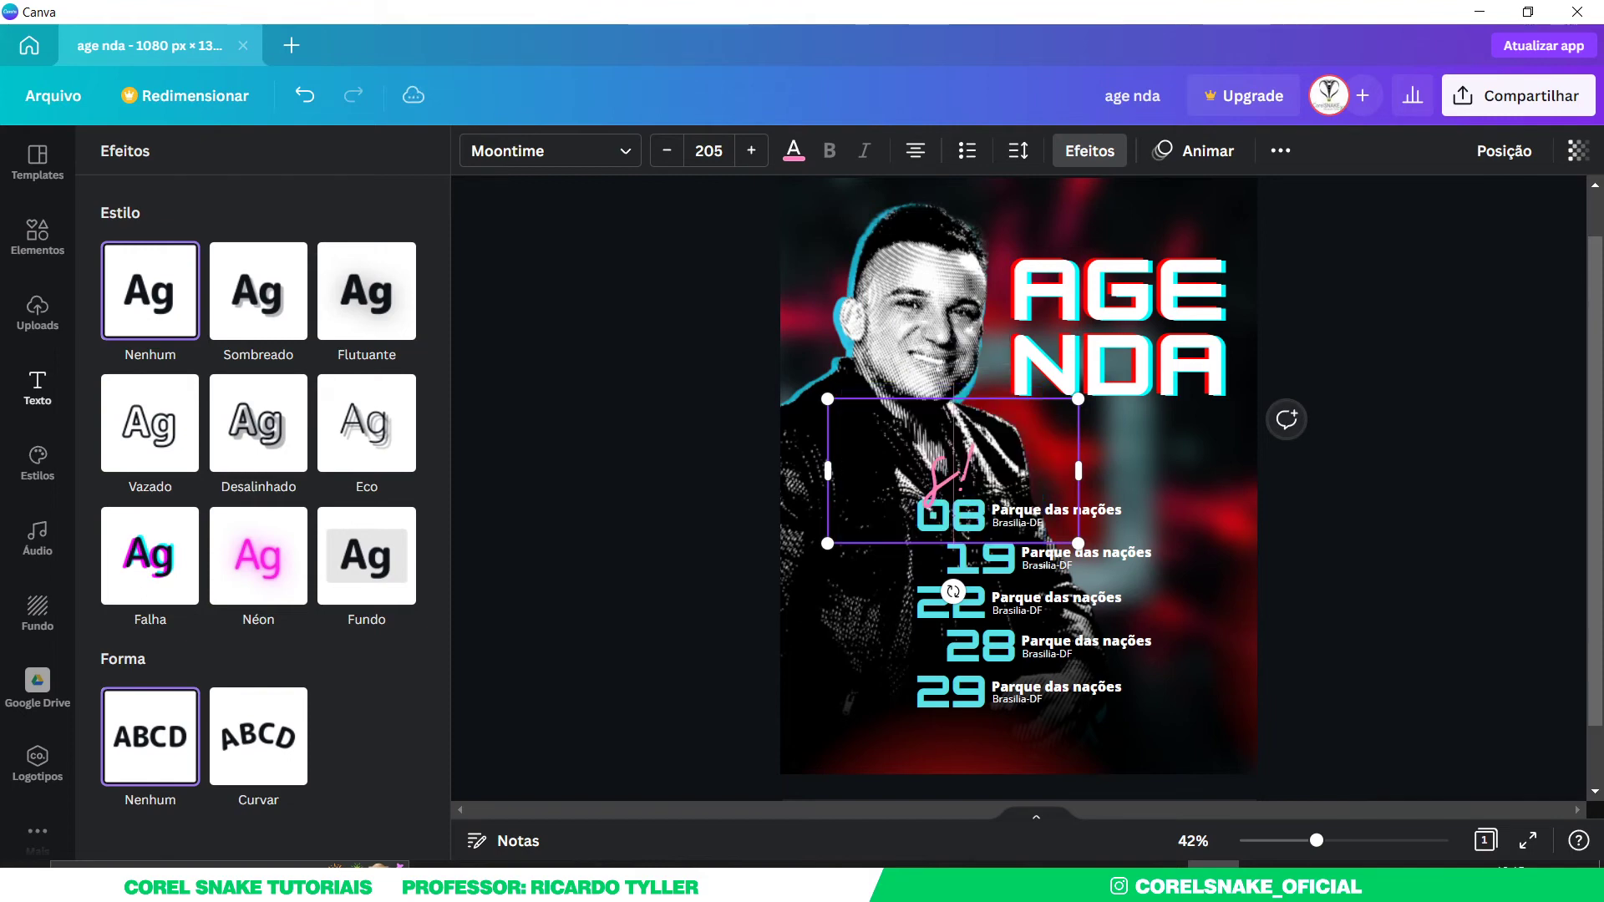
text(i)
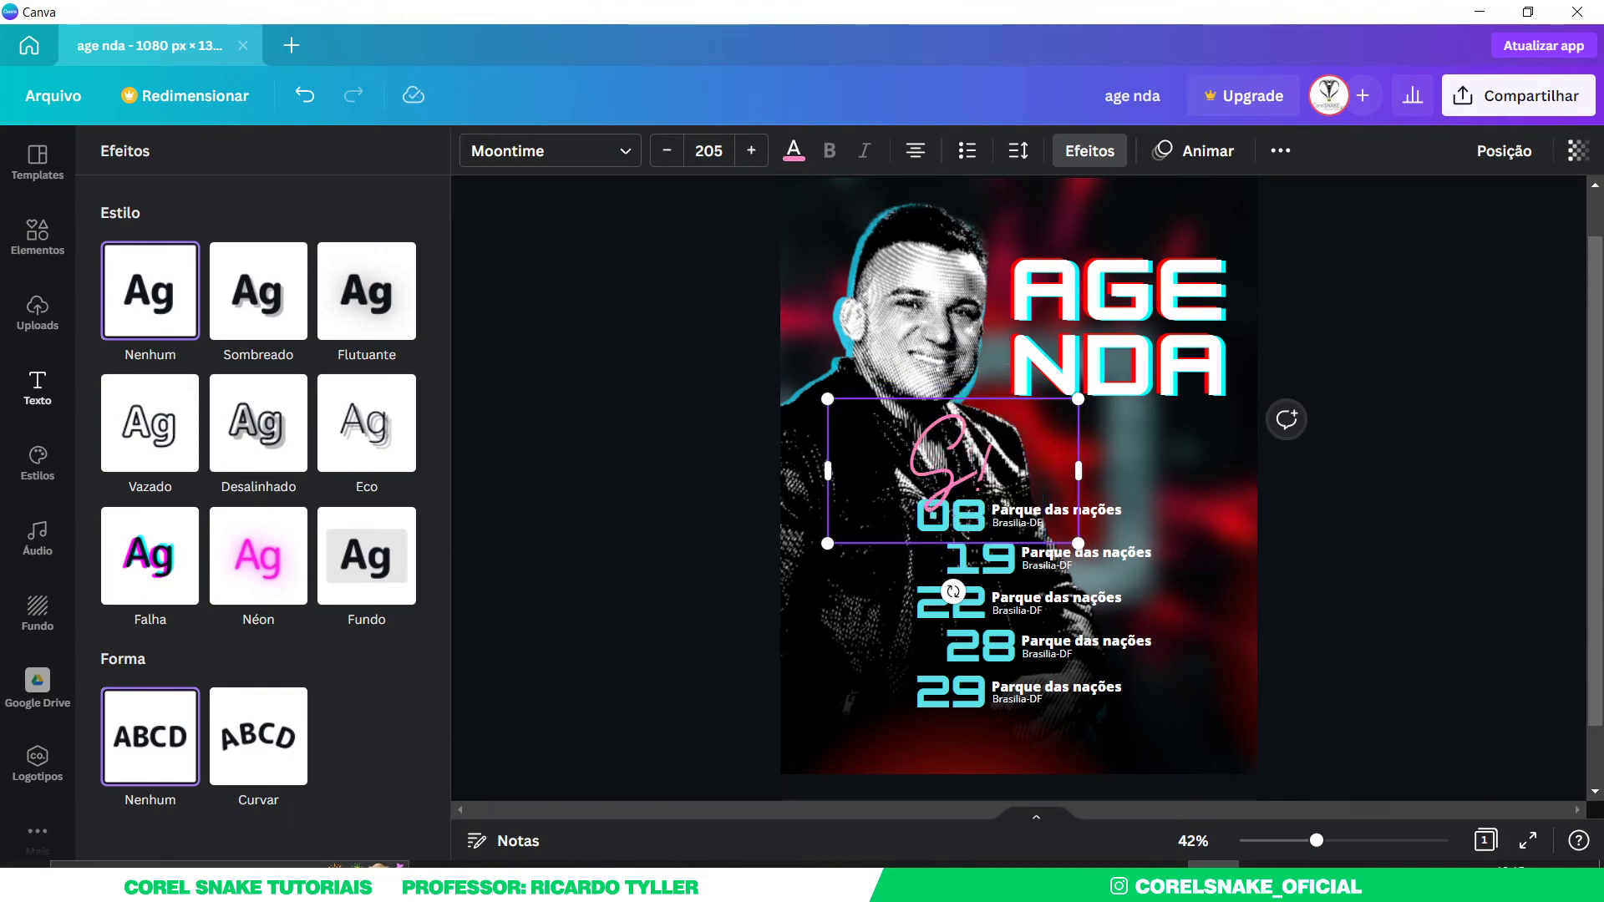
text(ows!)
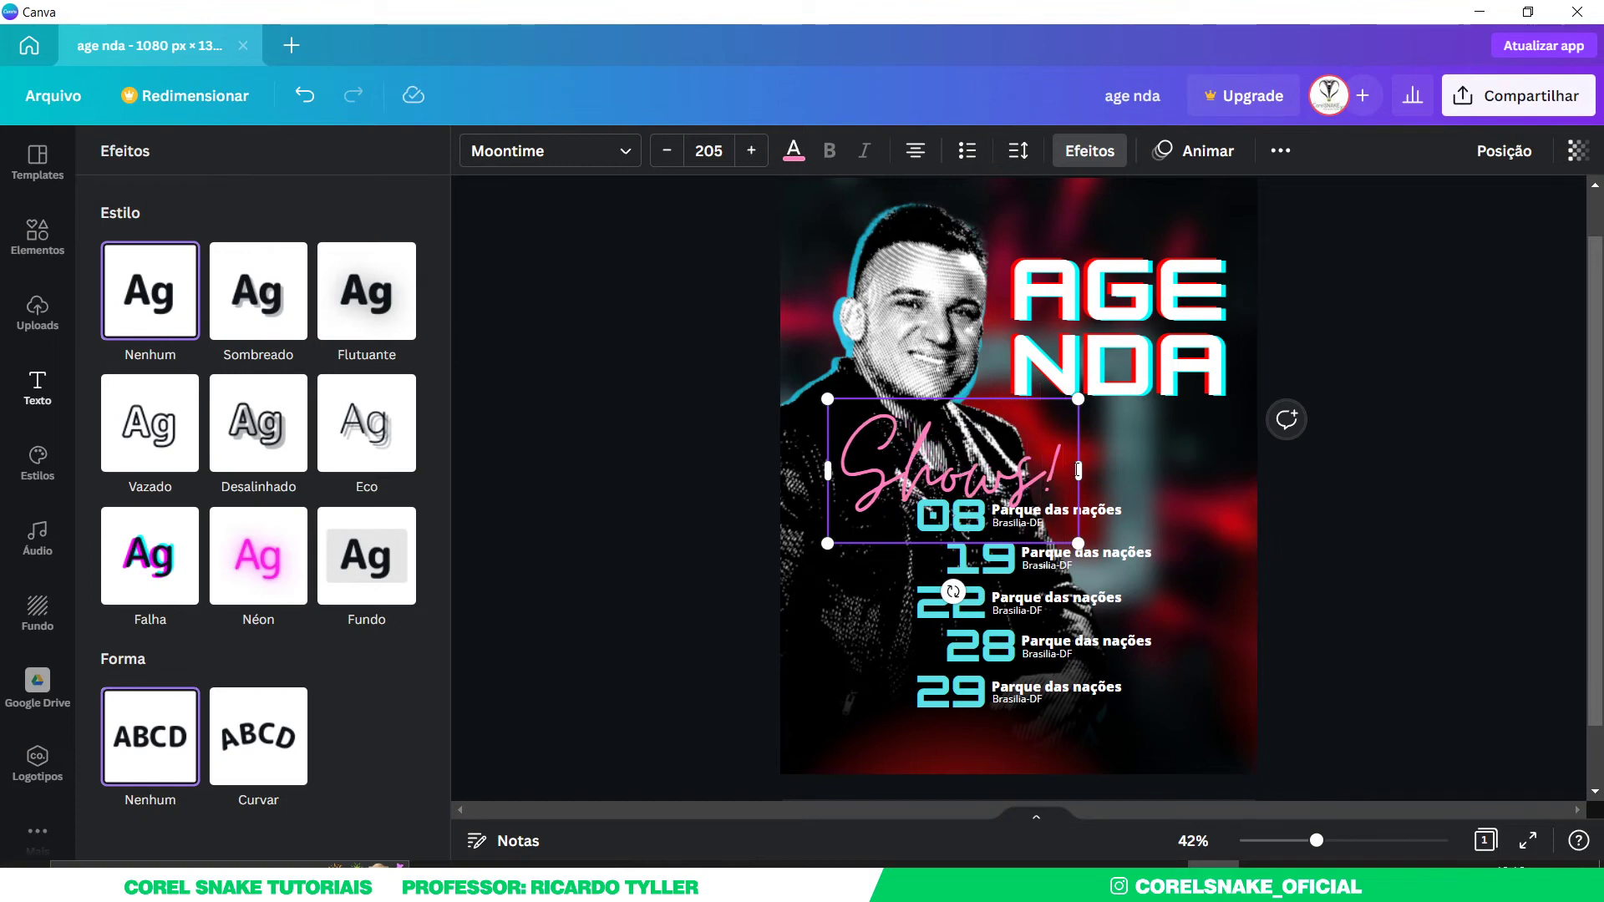
key(Delete)
key(Escape)
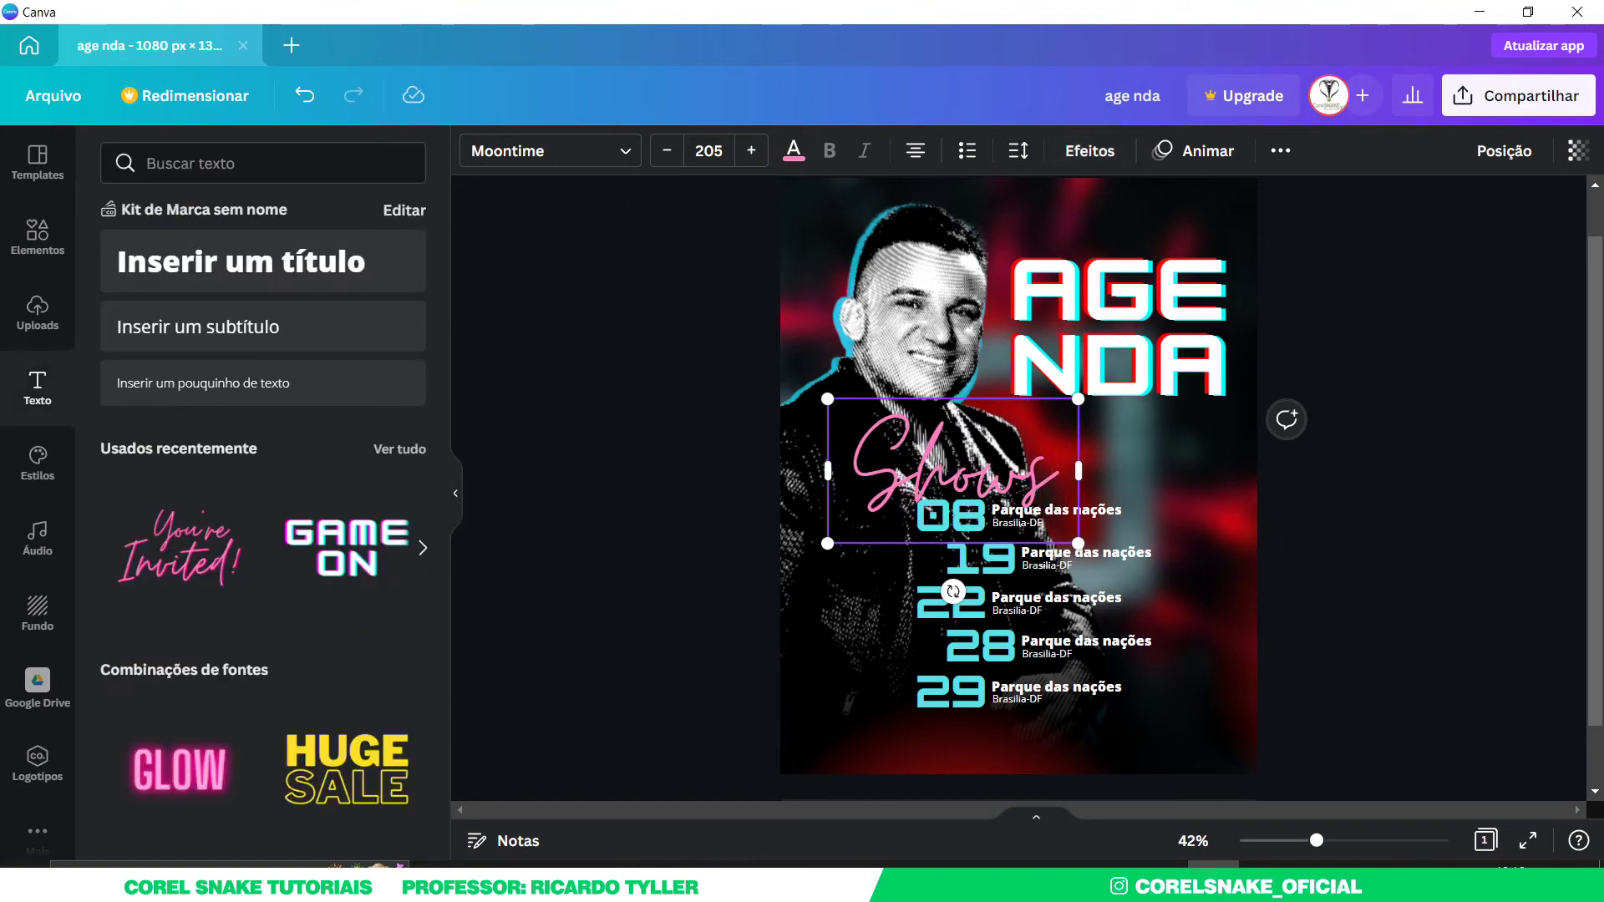
- Change the color of the "Shows" text to white
click(793, 151)
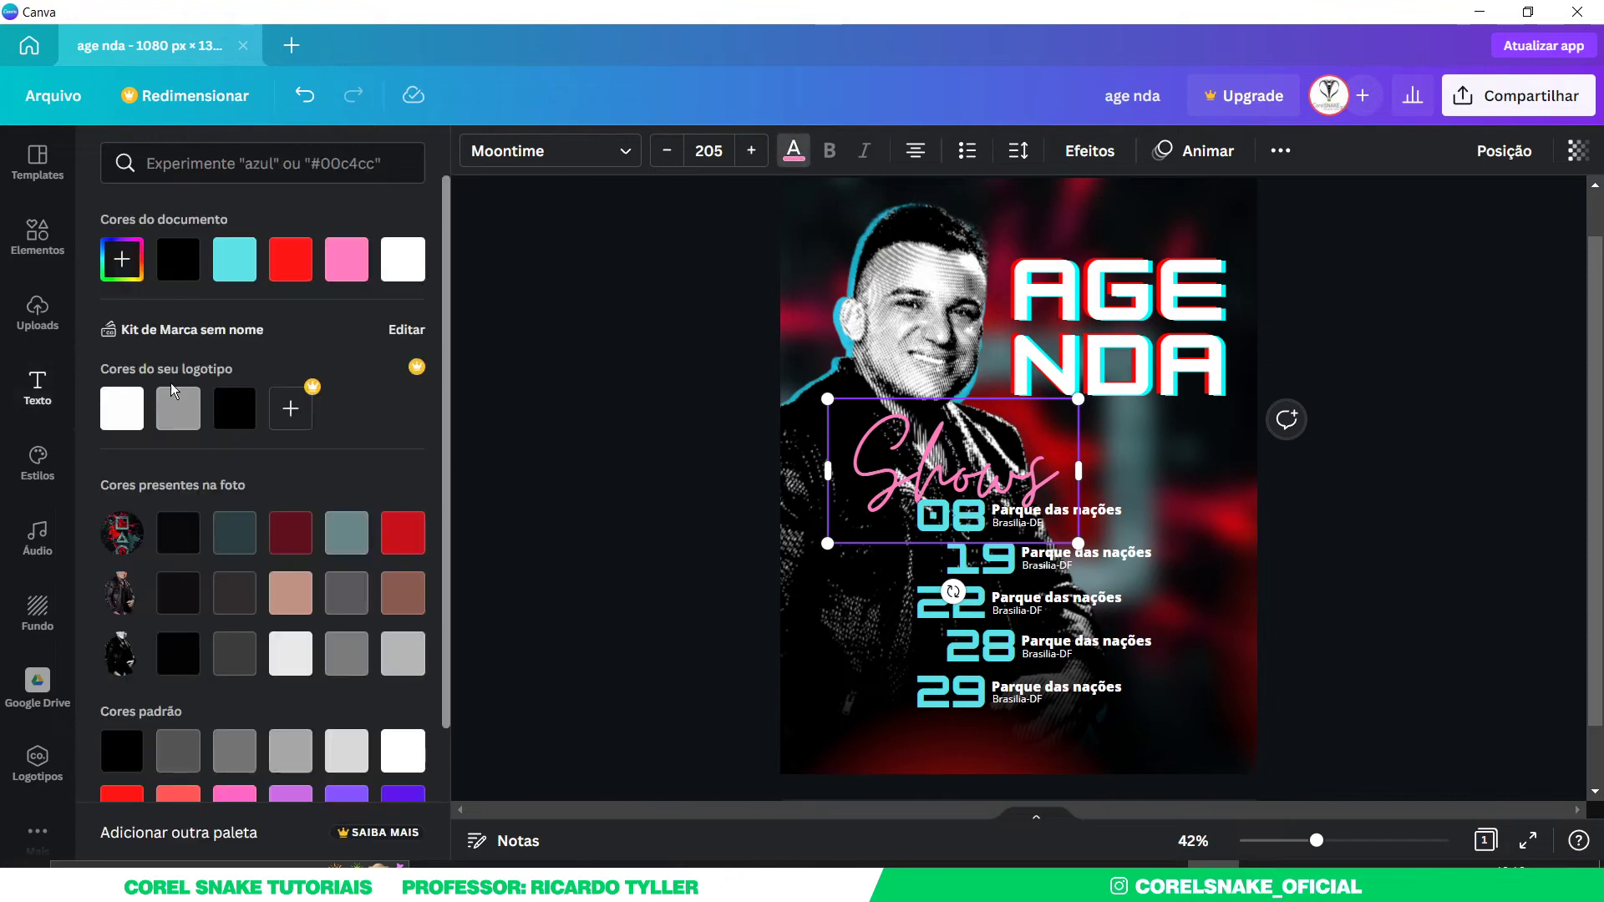
click(121, 409)
key(Escape)
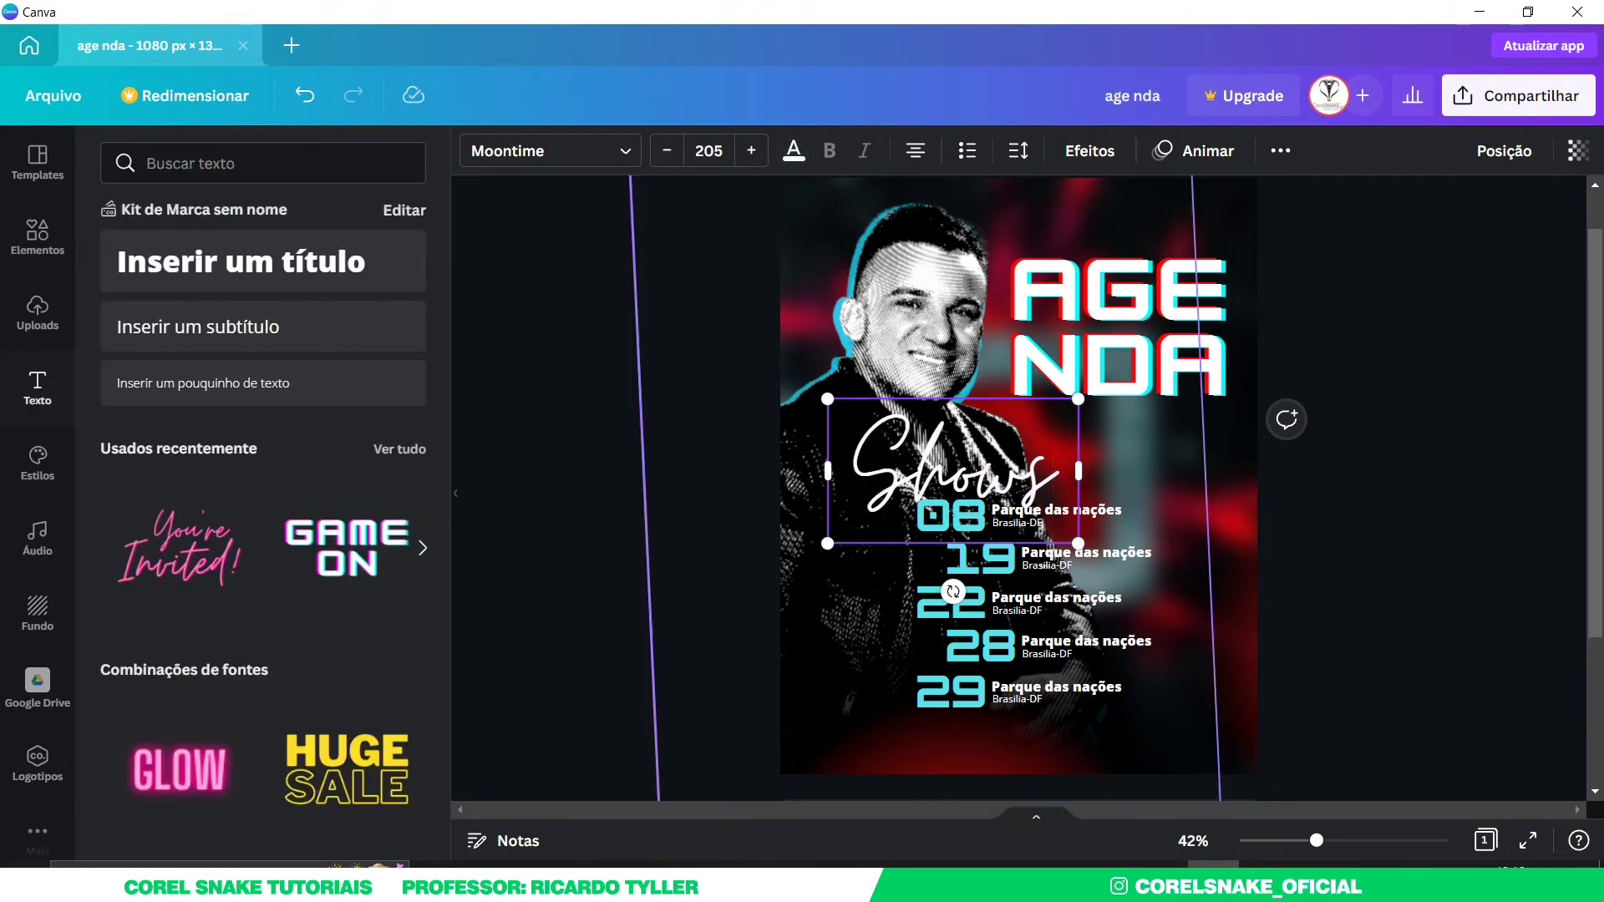
click(573, 388)
- Place "Shows" over the lower edge of the AGENDA title, reducing "Shows" to size 176 and AGENDA to size 117
drag(926, 473, 1091, 427)
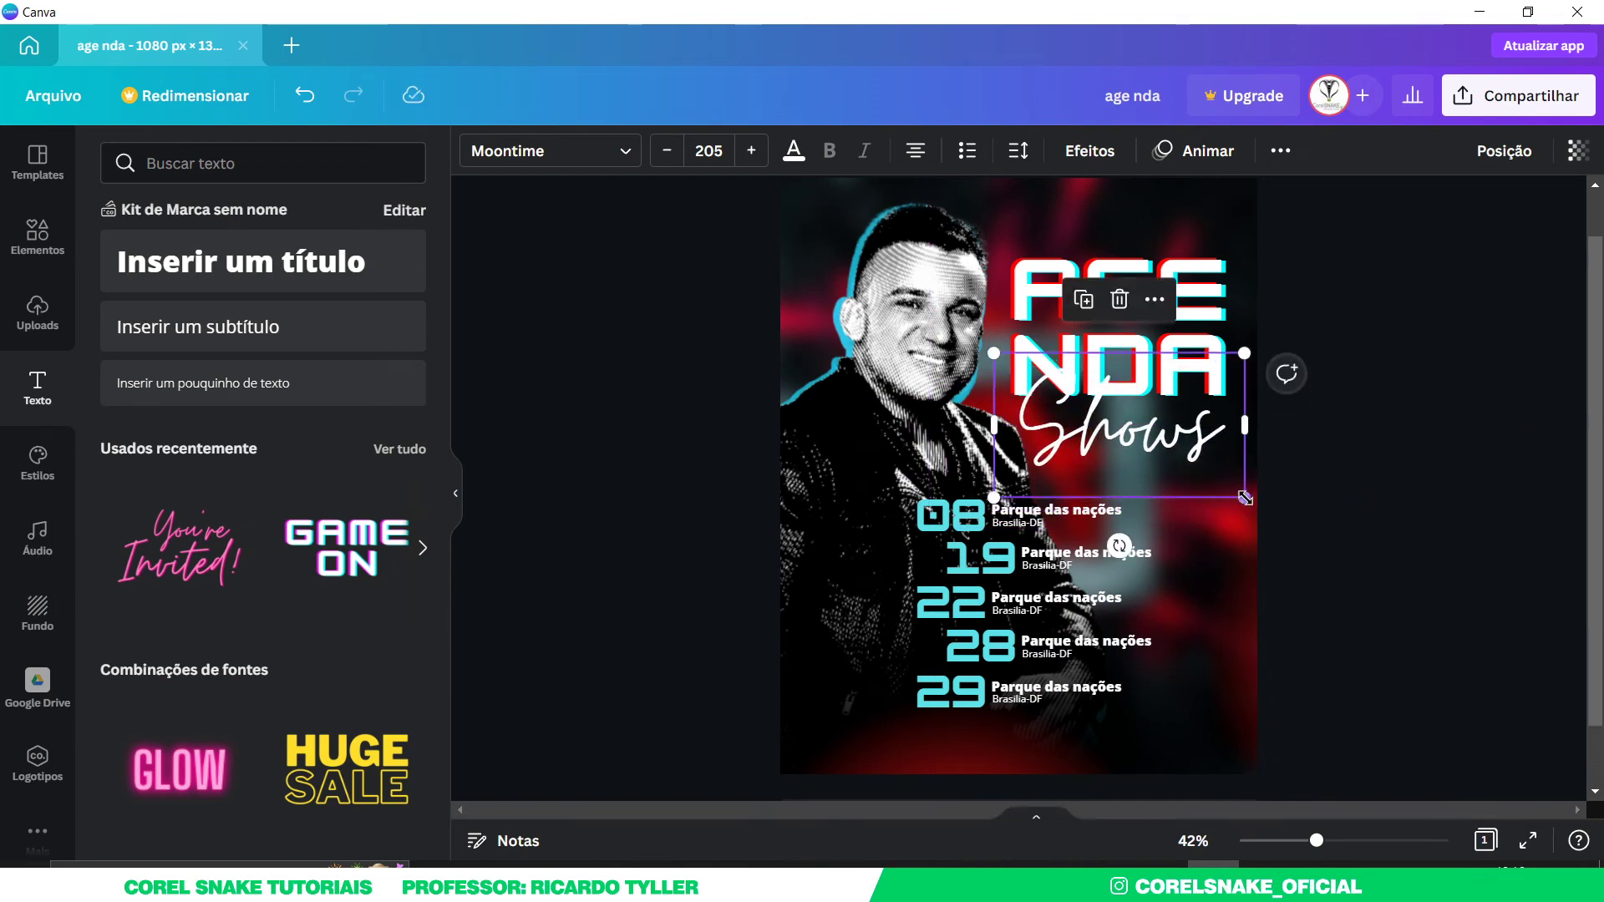
drag(1245, 497, 1209, 469)
shift+click(1156, 259)
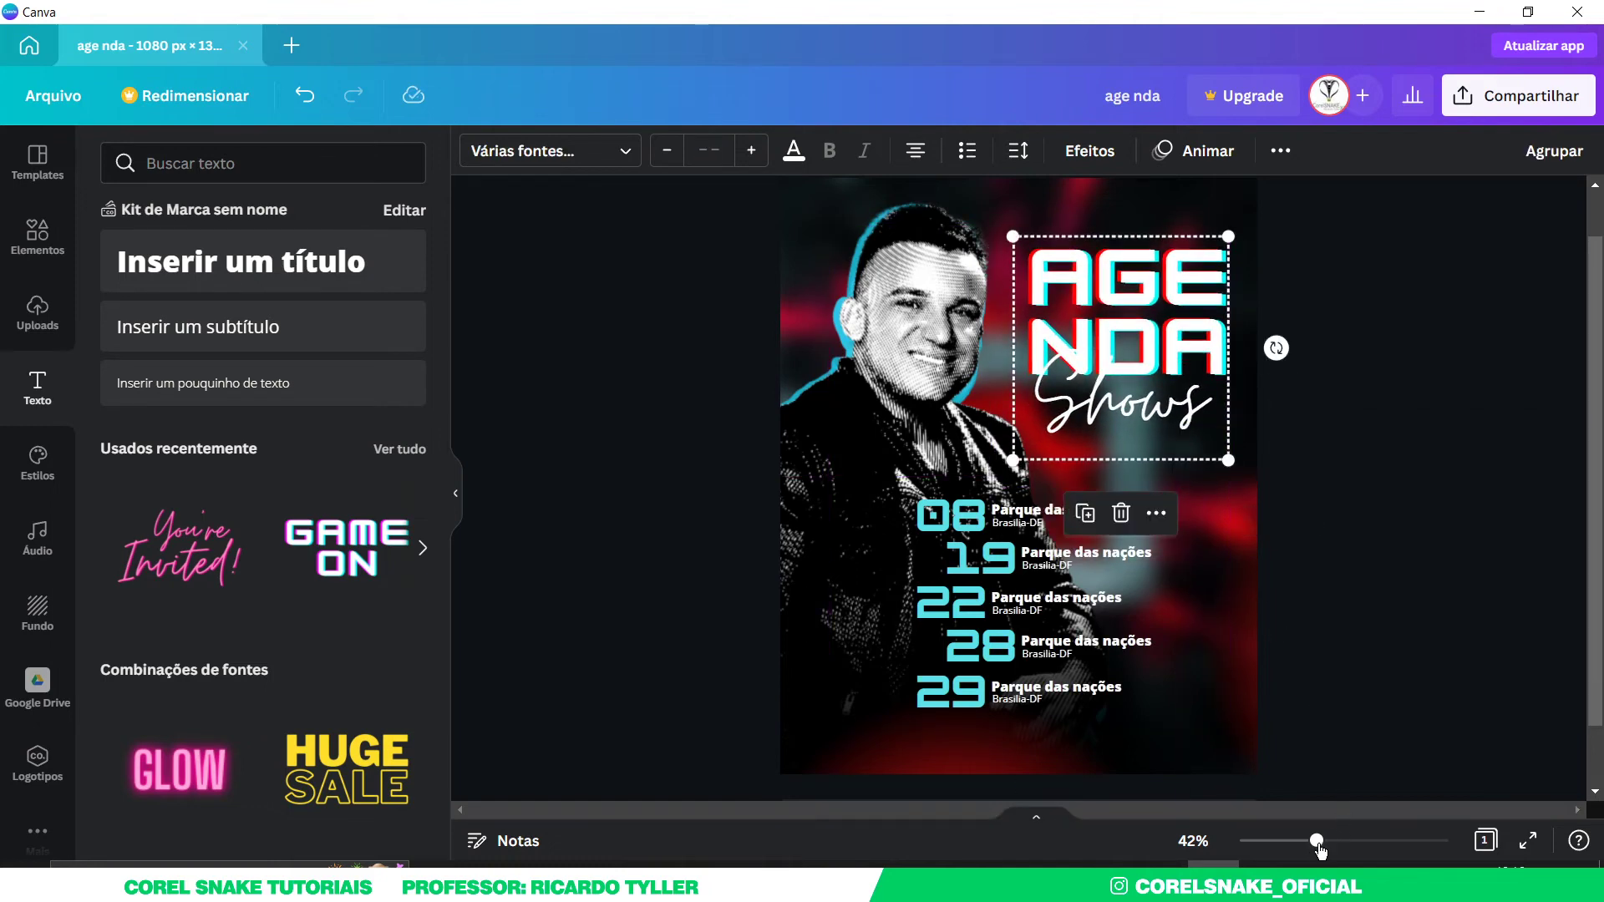
- Move the group of five agenda rows slightly down, away from the title
drag(1318, 842, 1313, 846)
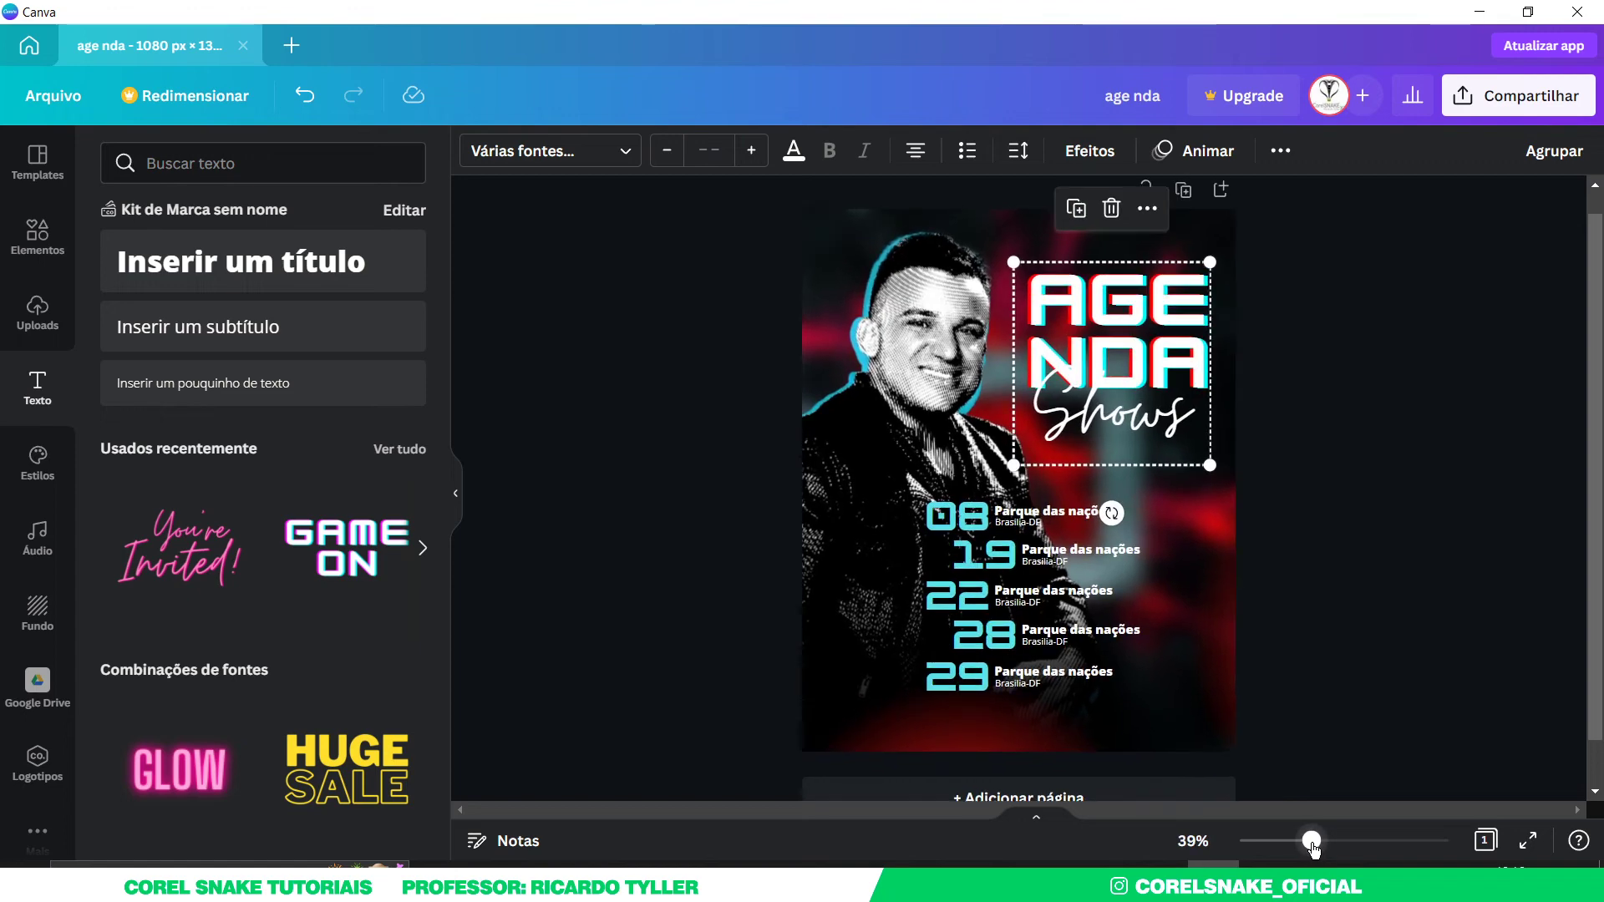
click(1424, 613)
drag(1048, 533, 1049, 541)
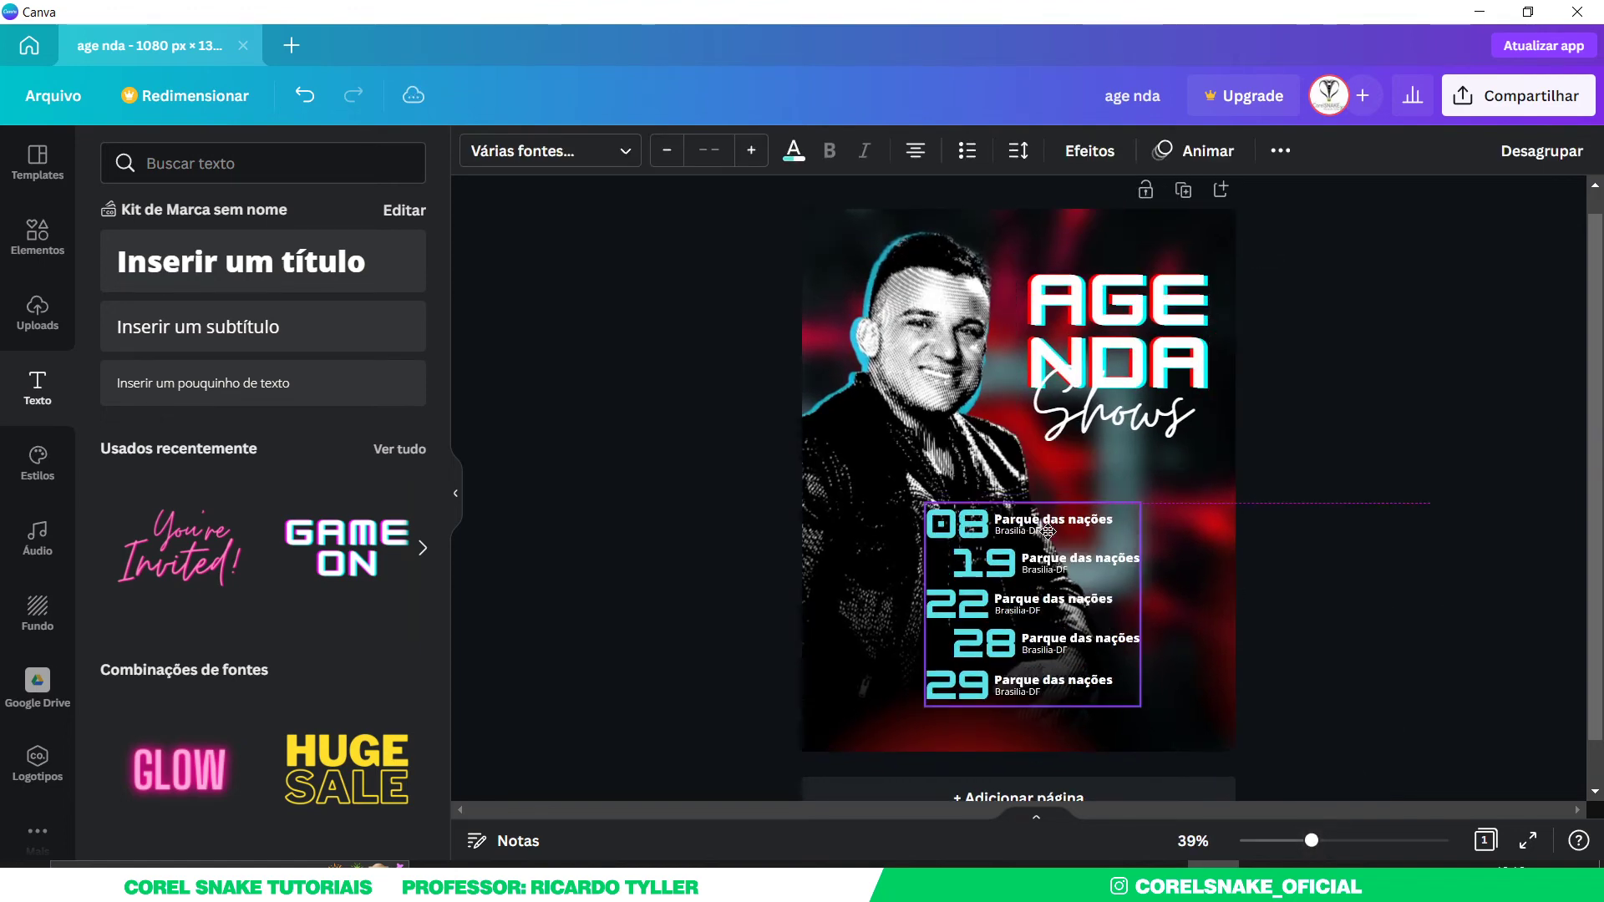
- Nudge "Shows" slightly right, enlarge it to size 184 and tilt it slightly
click(1163, 430)
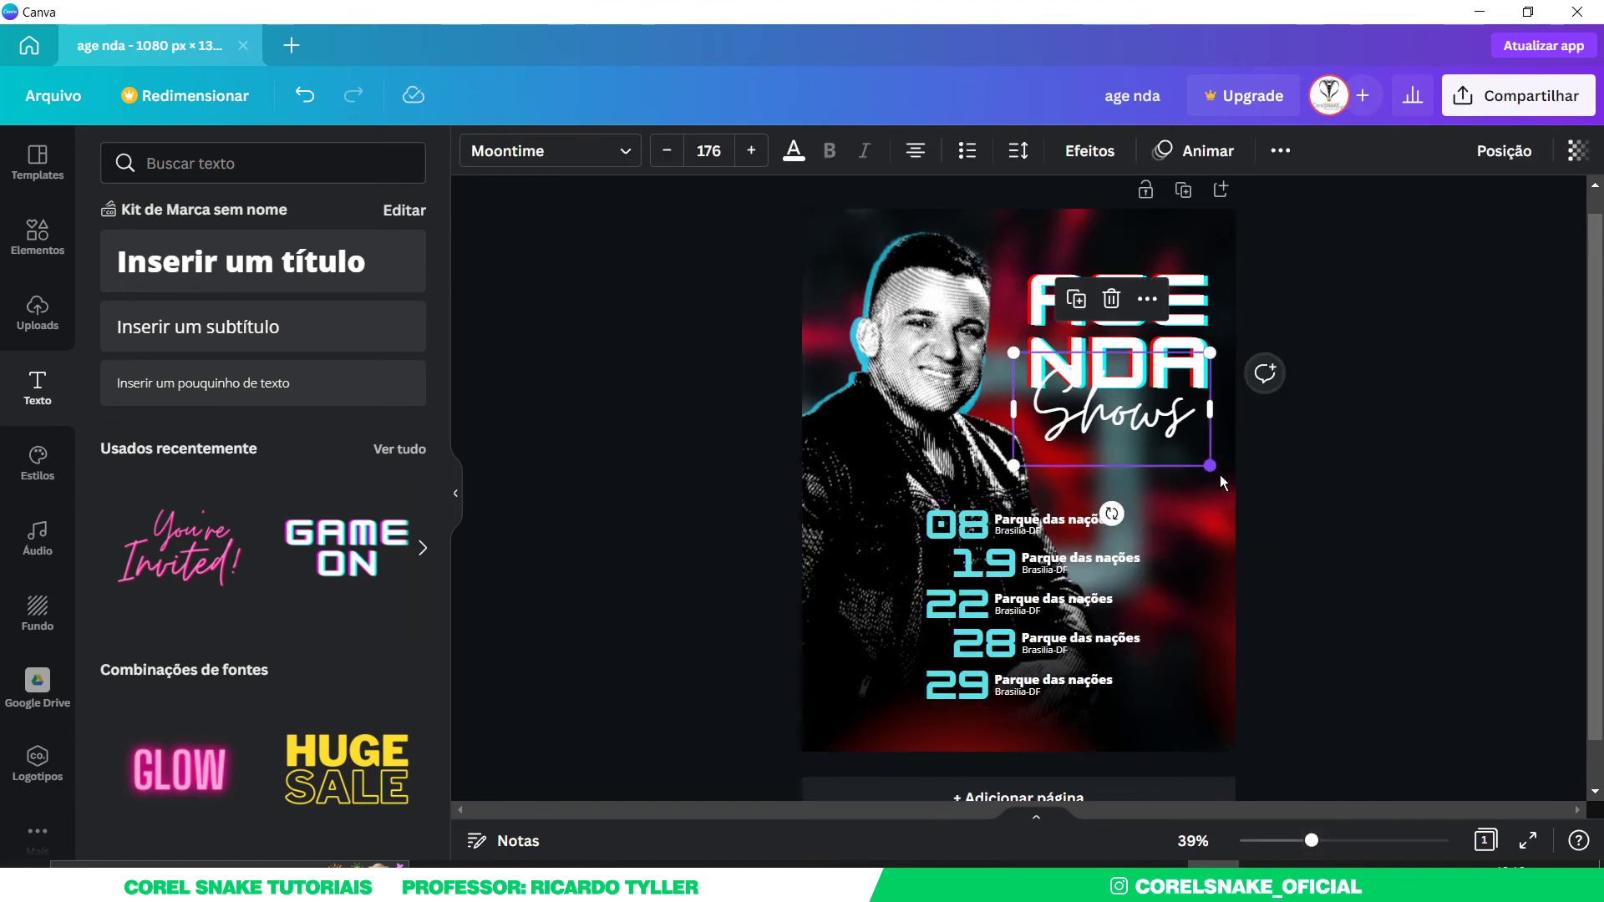
click(1265, 374)
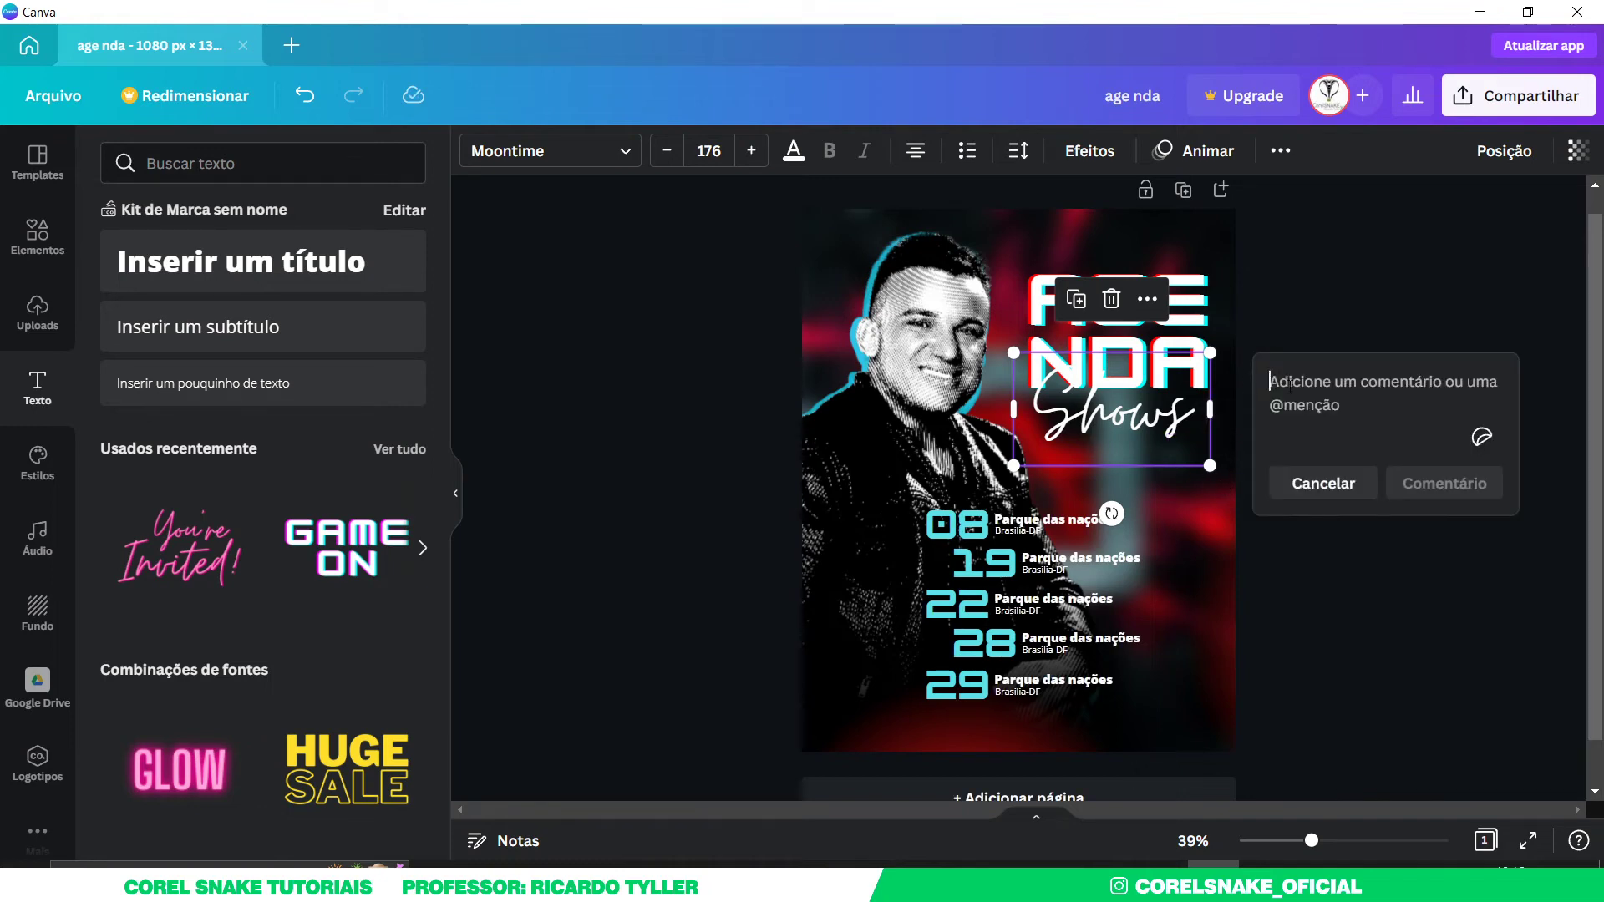
click(1285, 291)
click(1174, 424)
drag(1175, 423, 1180, 424)
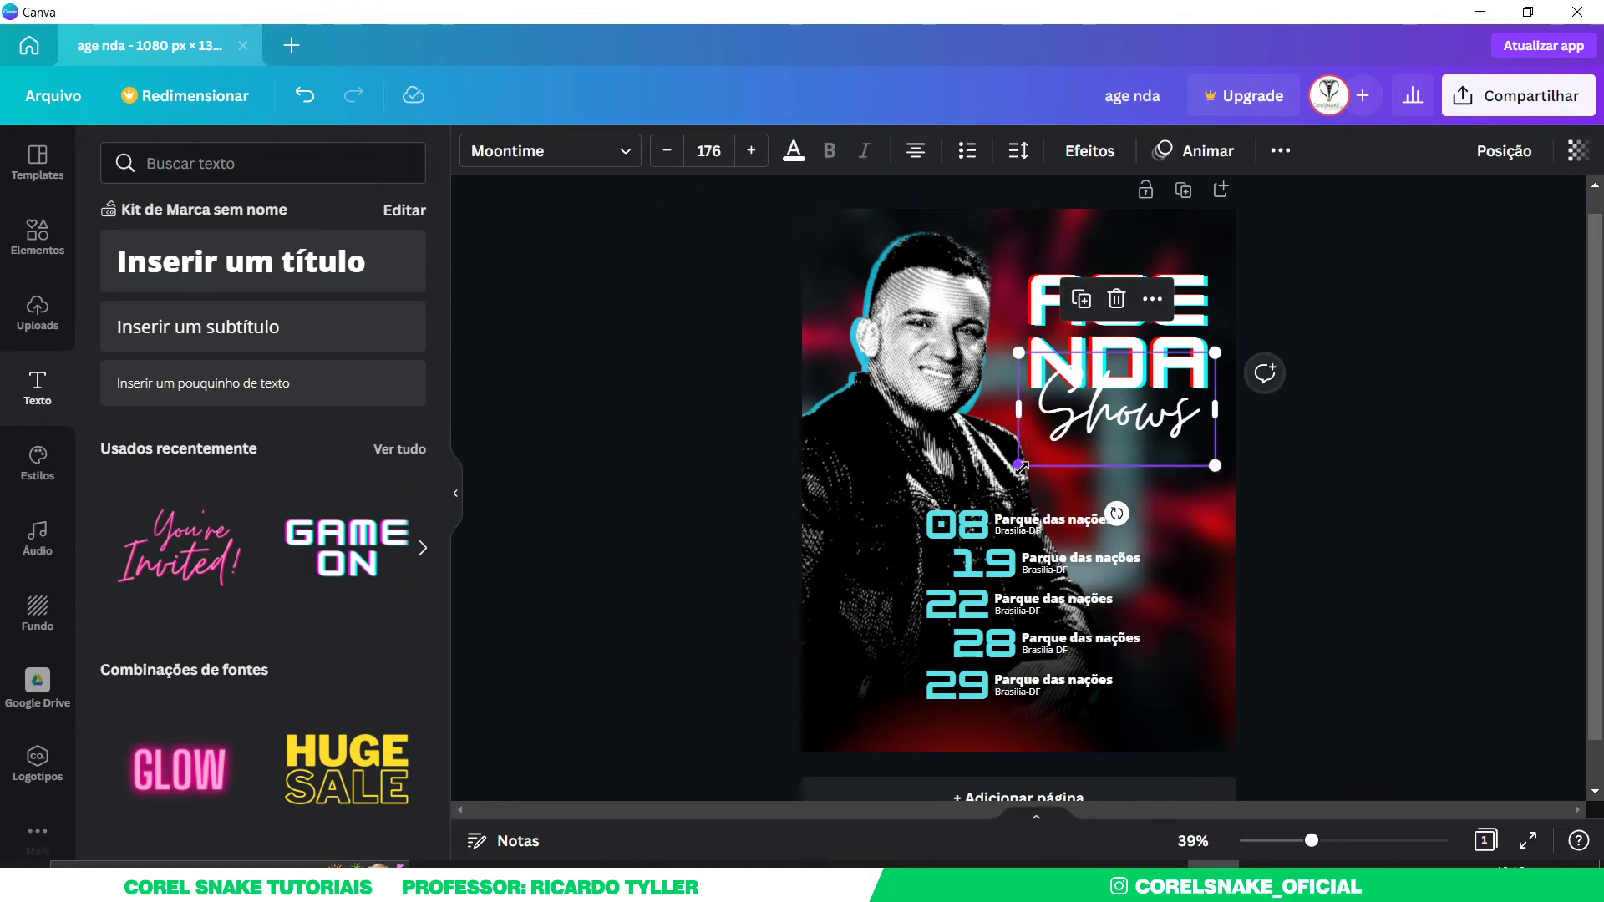
drag(1019, 465, 1010, 469)
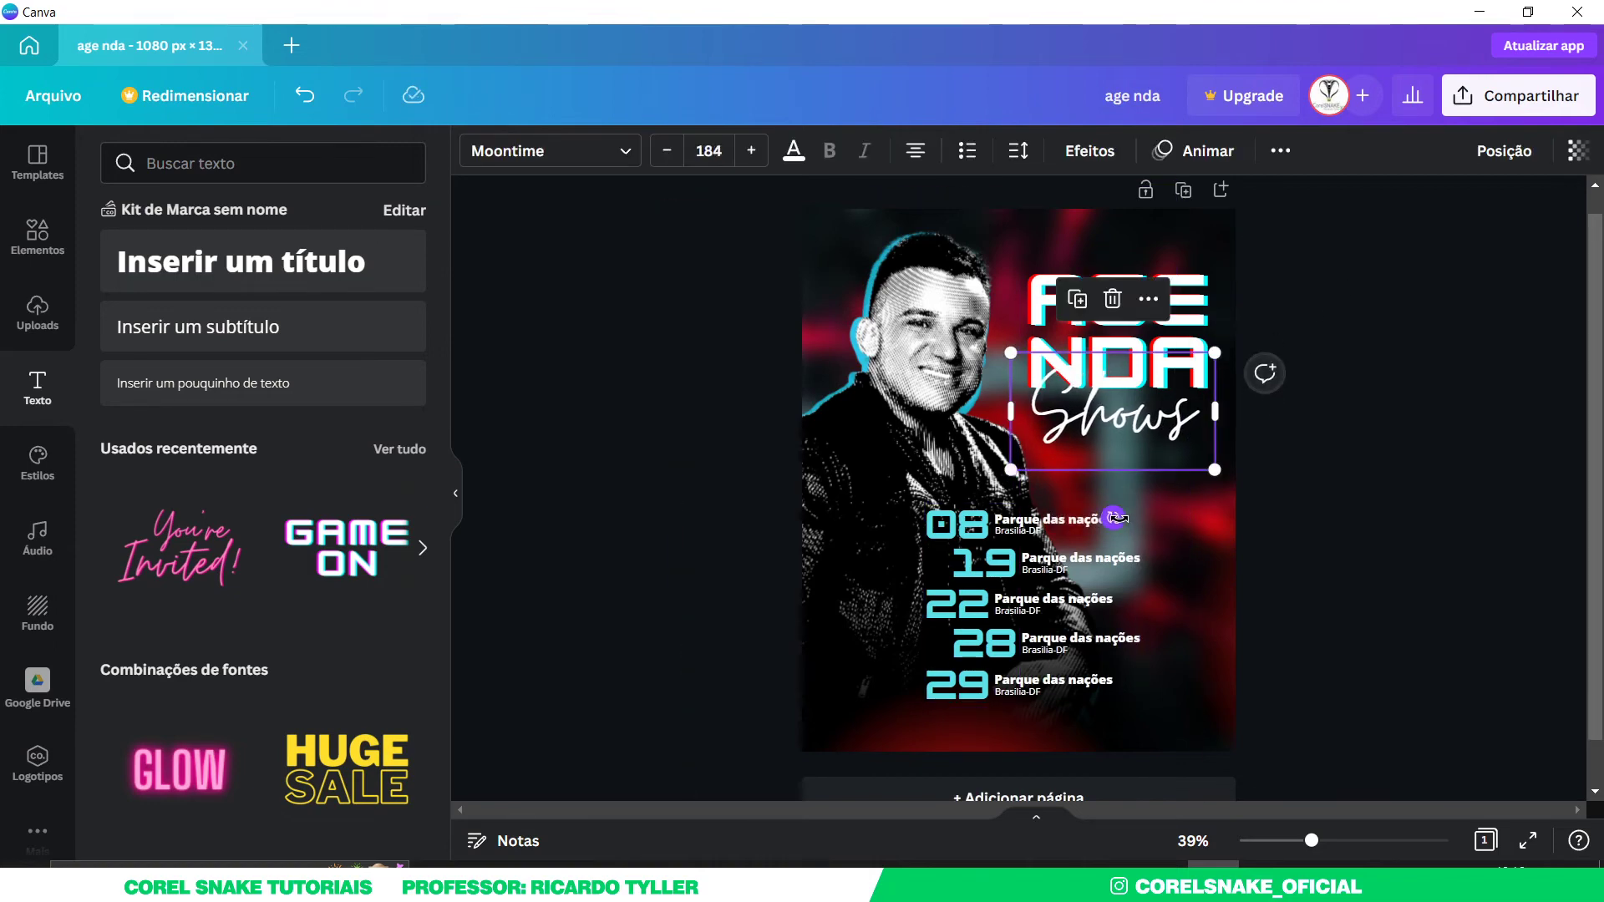
click(1331, 292)
- Move the AGENDA title and the "Shows" text together slightly up
click(1109, 313)
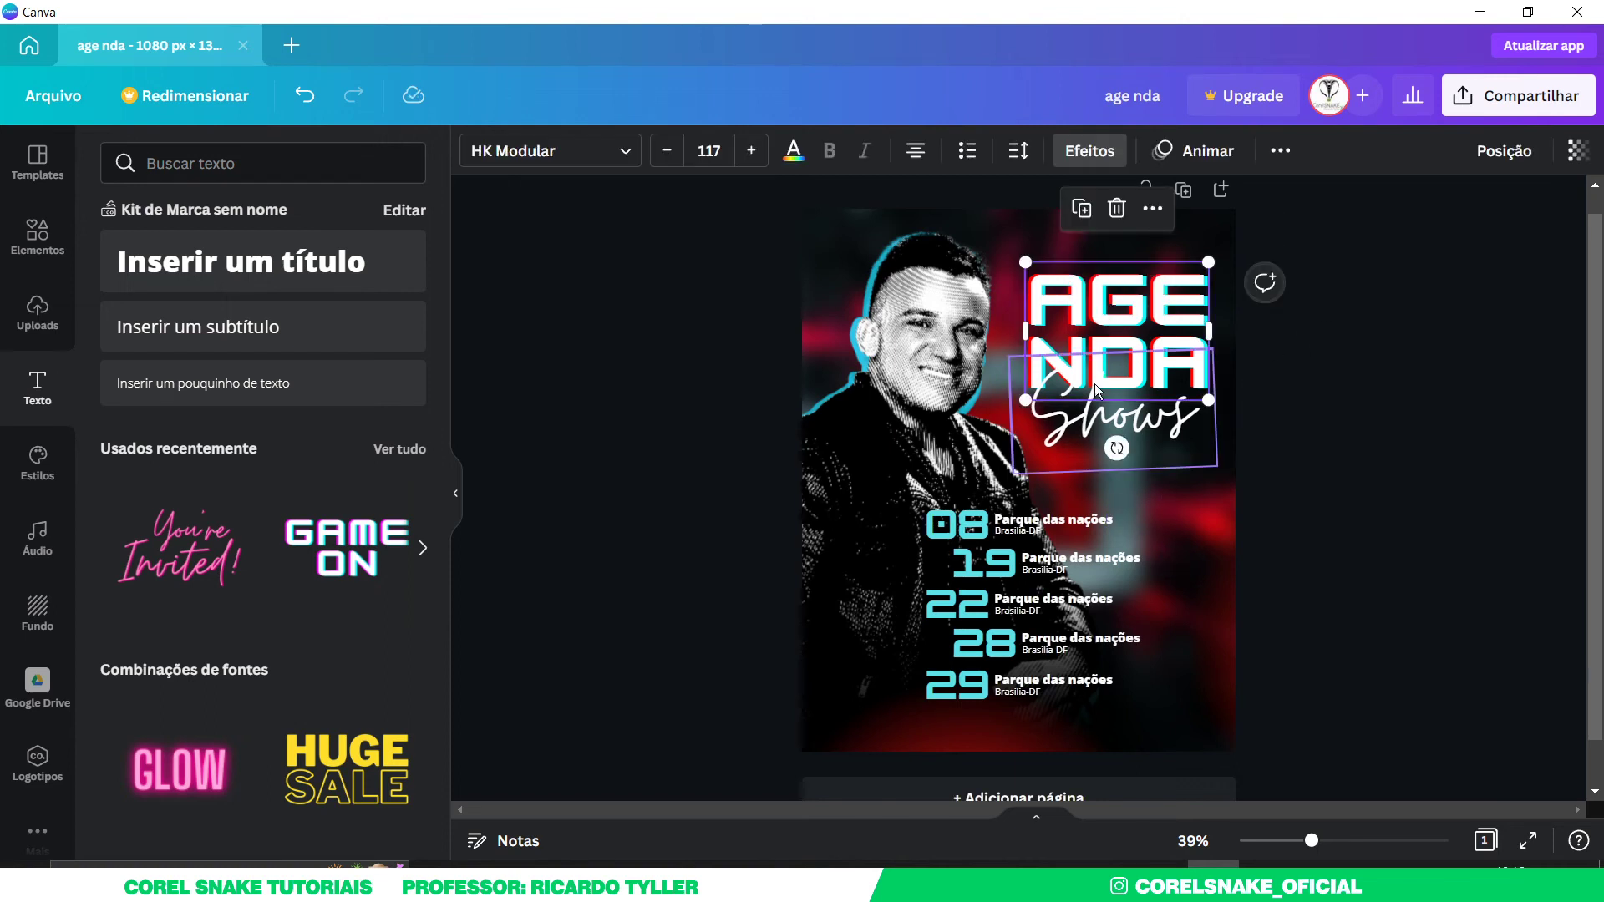
shift+click(1090, 399)
drag(1100, 355, 1100, 344)
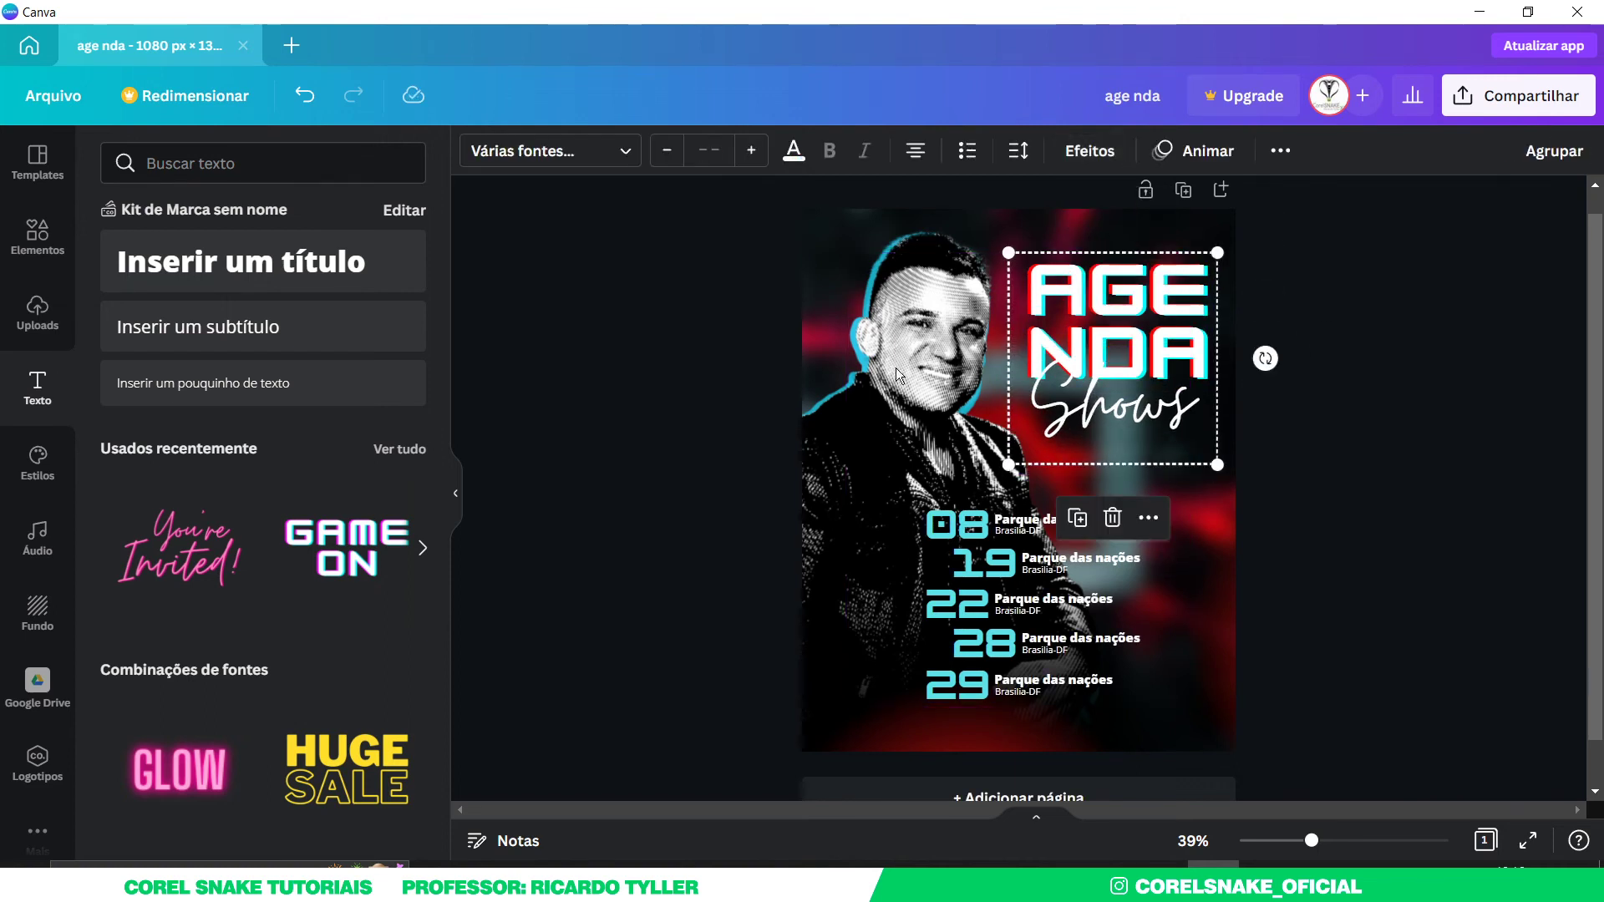
- Duplicate the red glow at the flyer's lower edge and place the copy over the page's left edge
click(695, 399)
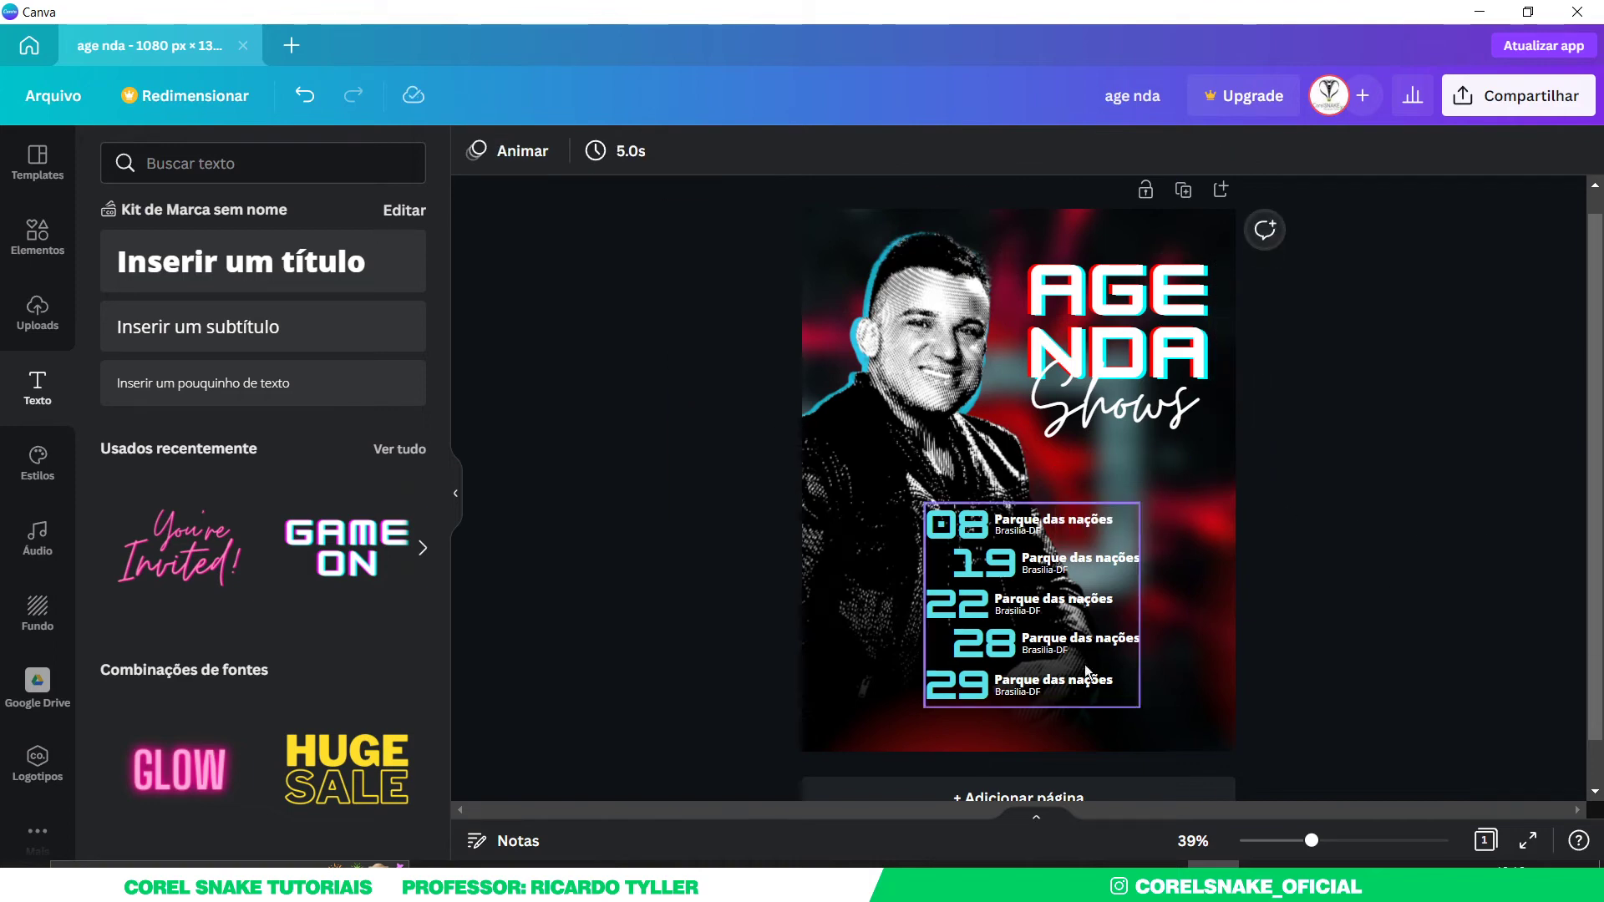
click(930, 735)
drag(964, 710, 694, 438)
drag(687, 438, 738, 441)
- Recolour the glow copy black and move it up and further out past the page's left edge
click(477, 150)
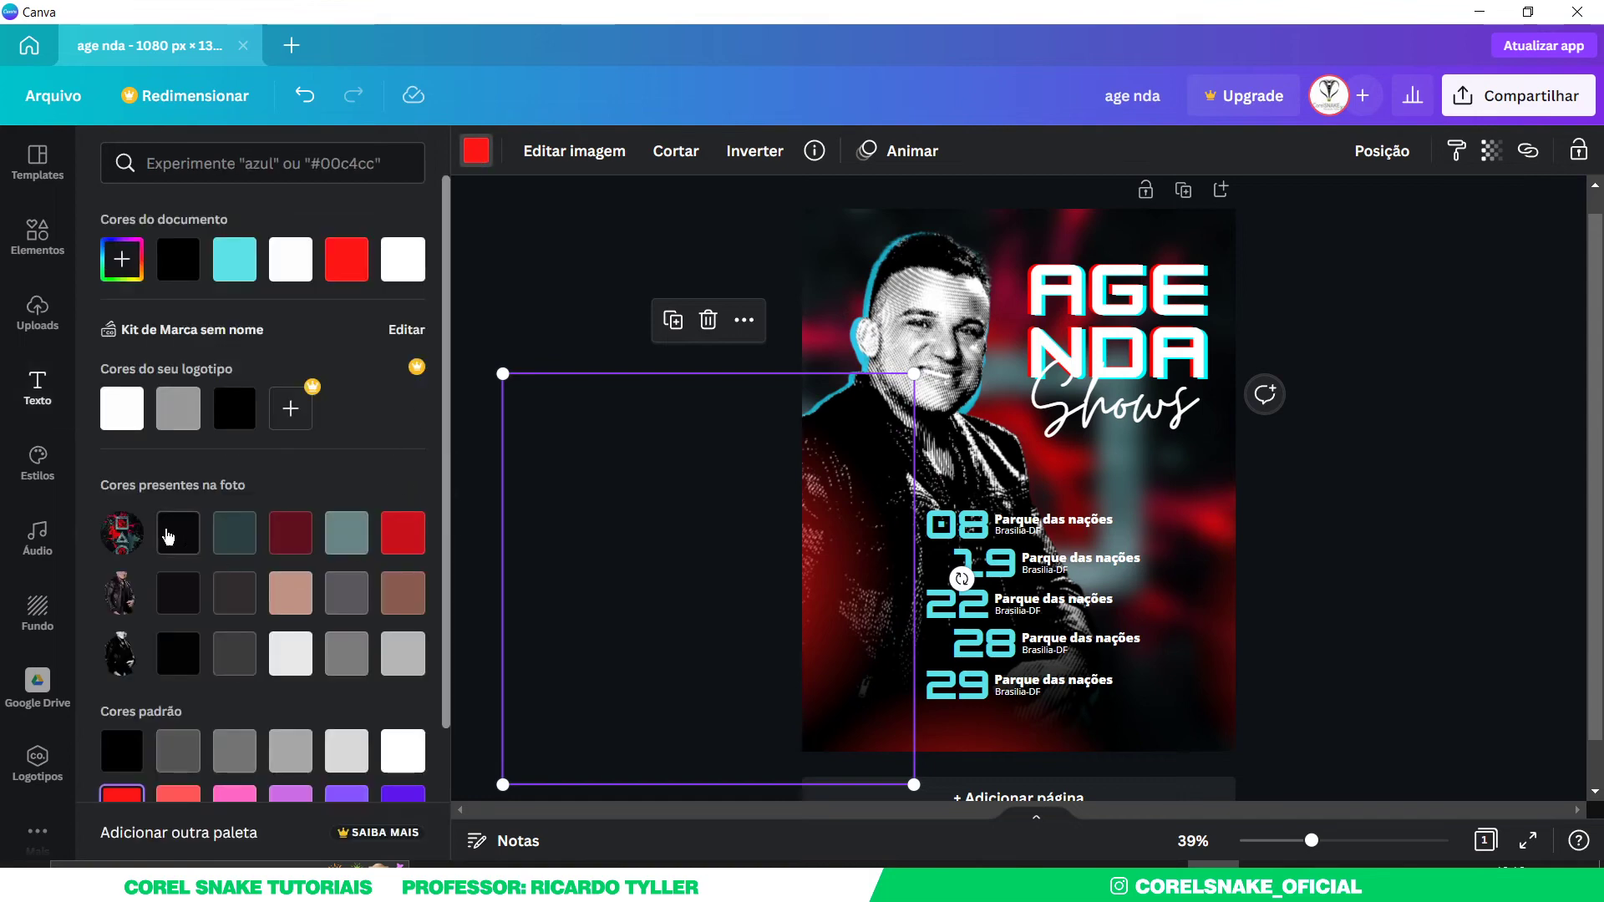
click(122, 750)
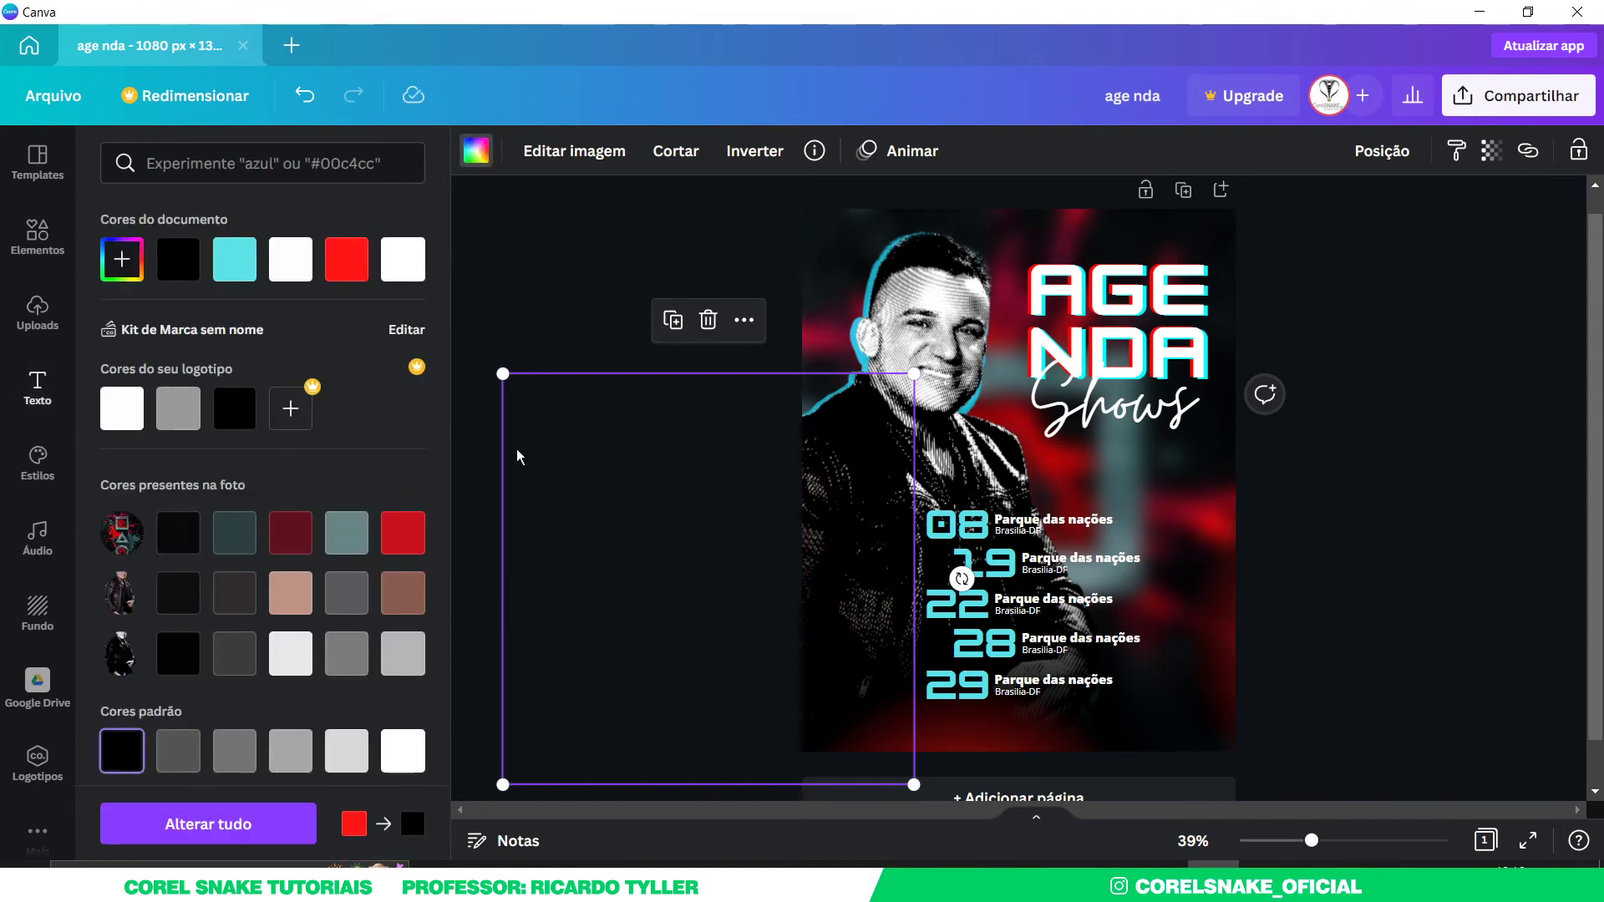
key(Escape)
key(Escape)
drag(790, 654, 756, 562)
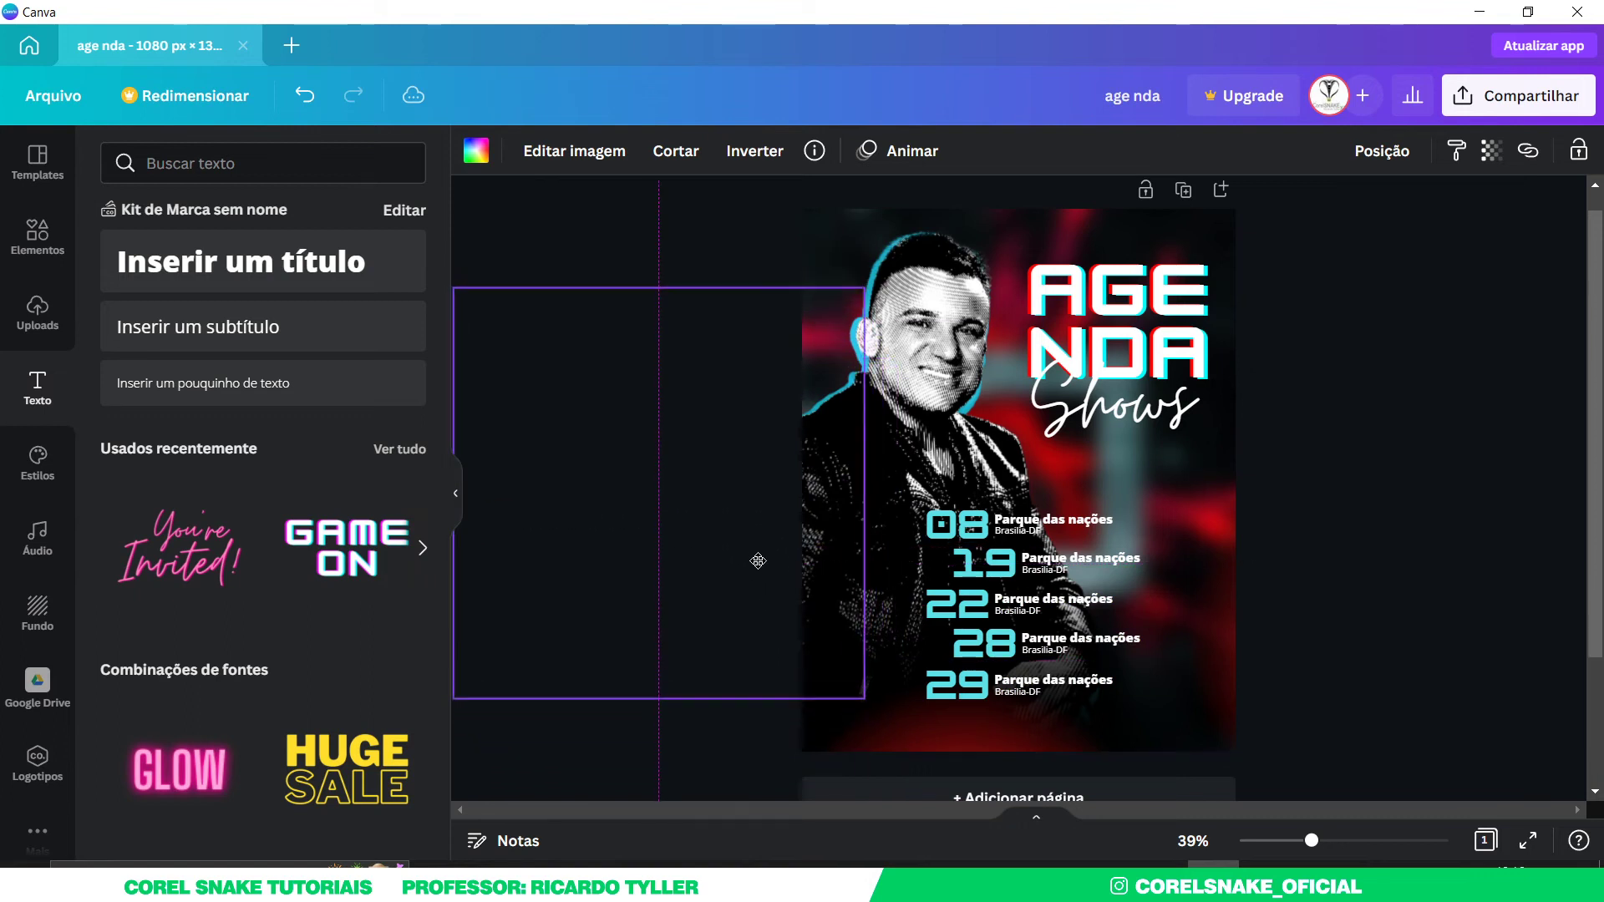
click(1407, 489)
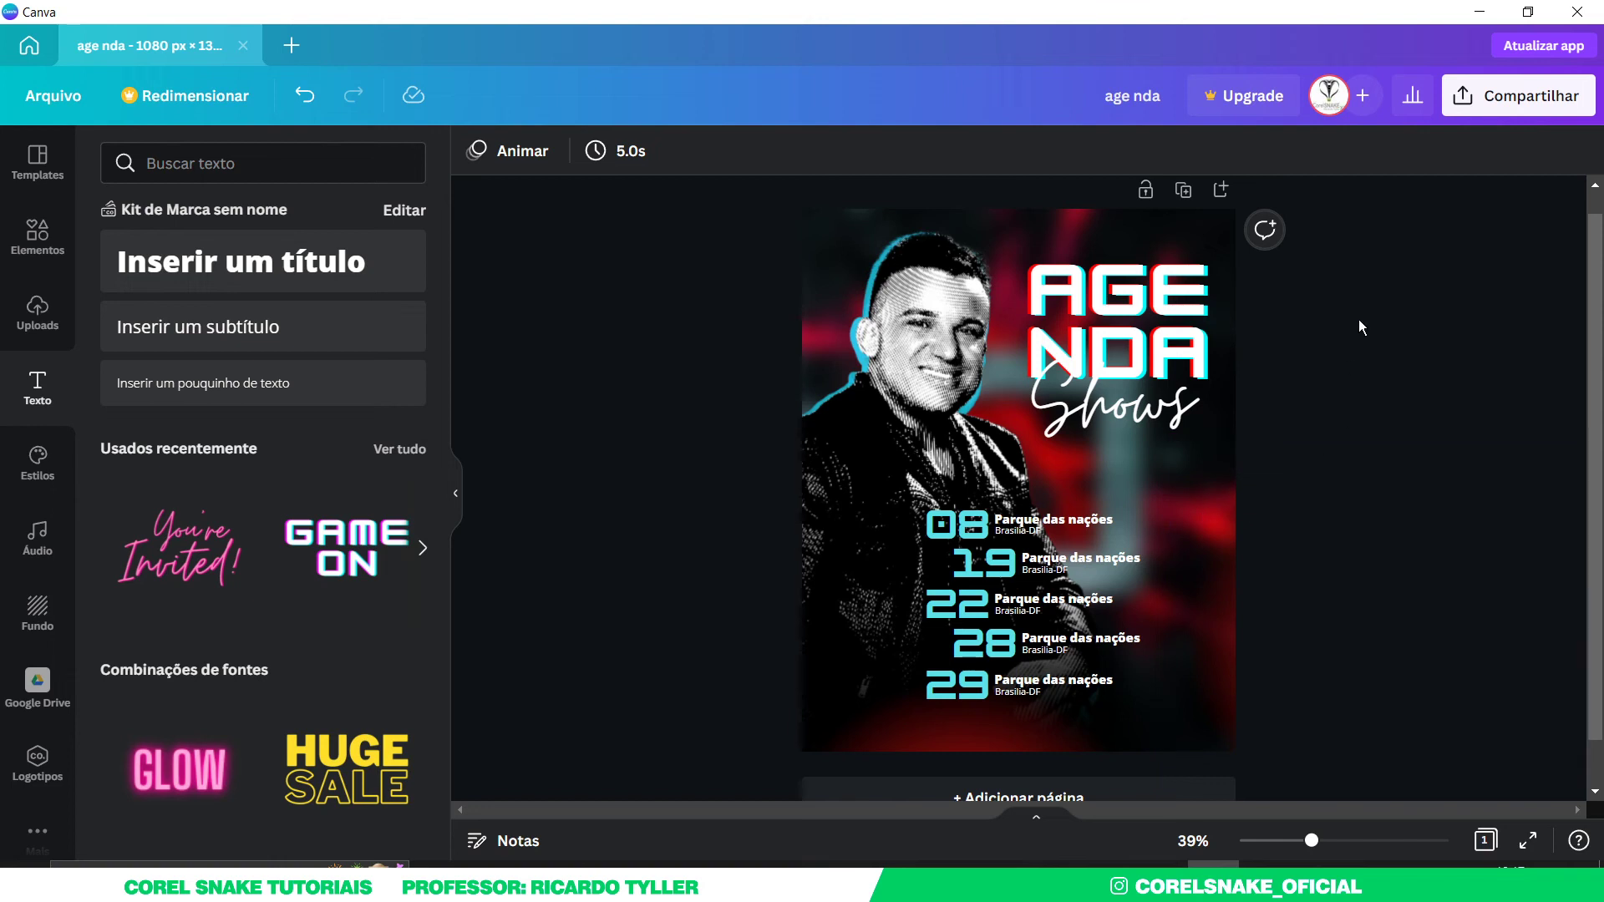
- Move the AGENDA title and the "Shows" text together slightly down
click(1130, 306)
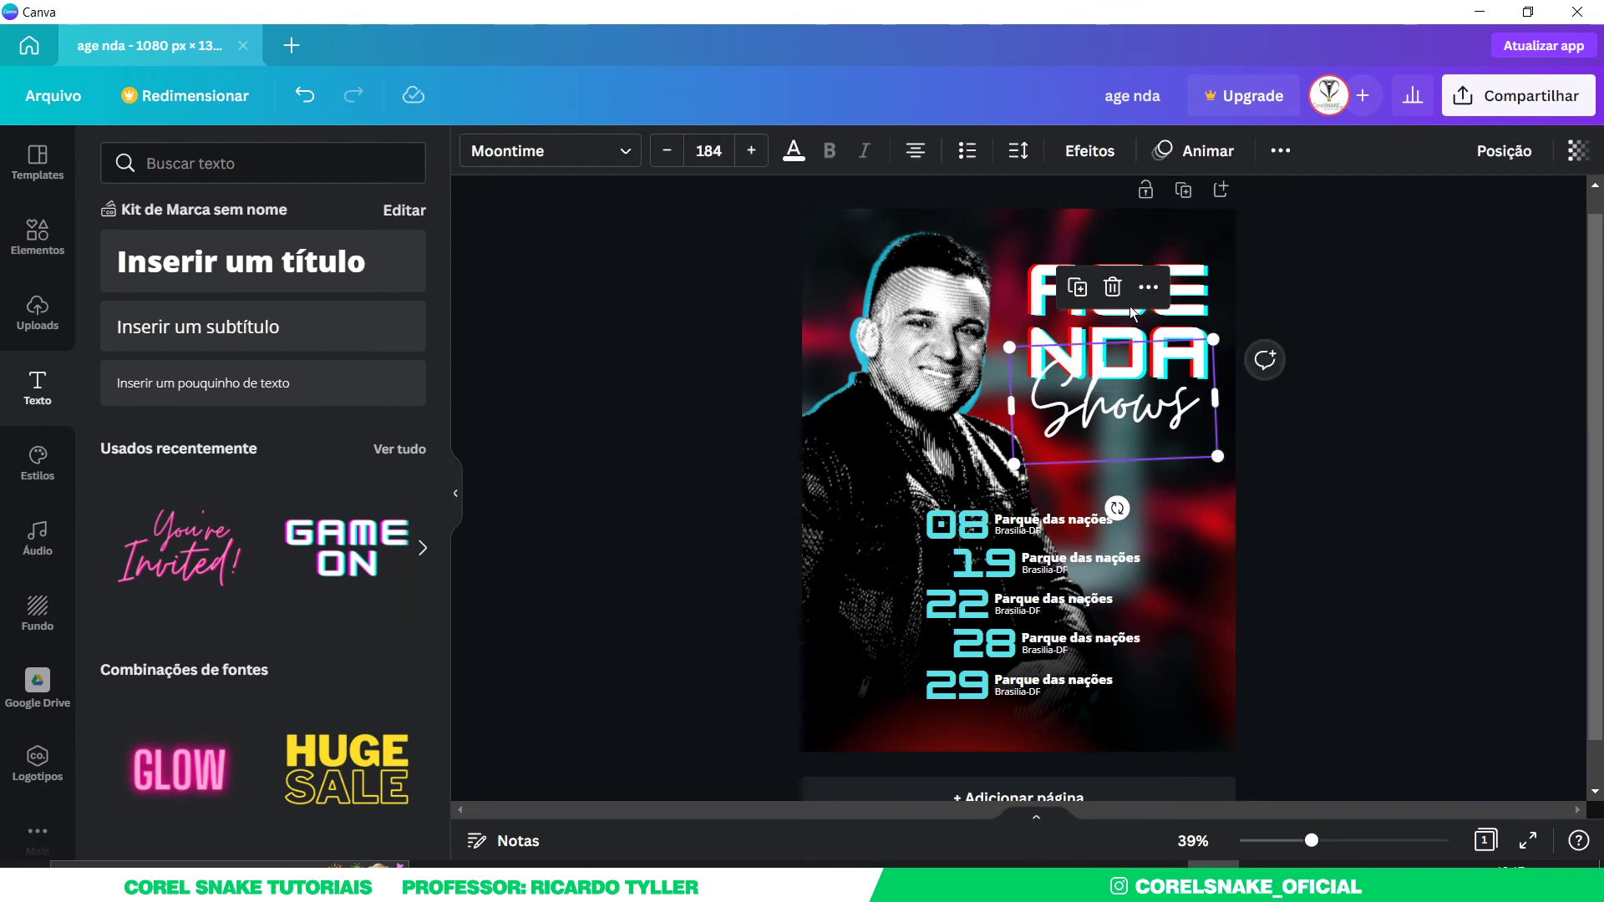
shift+click(1130, 304)
drag(1129, 304, 1131, 312)
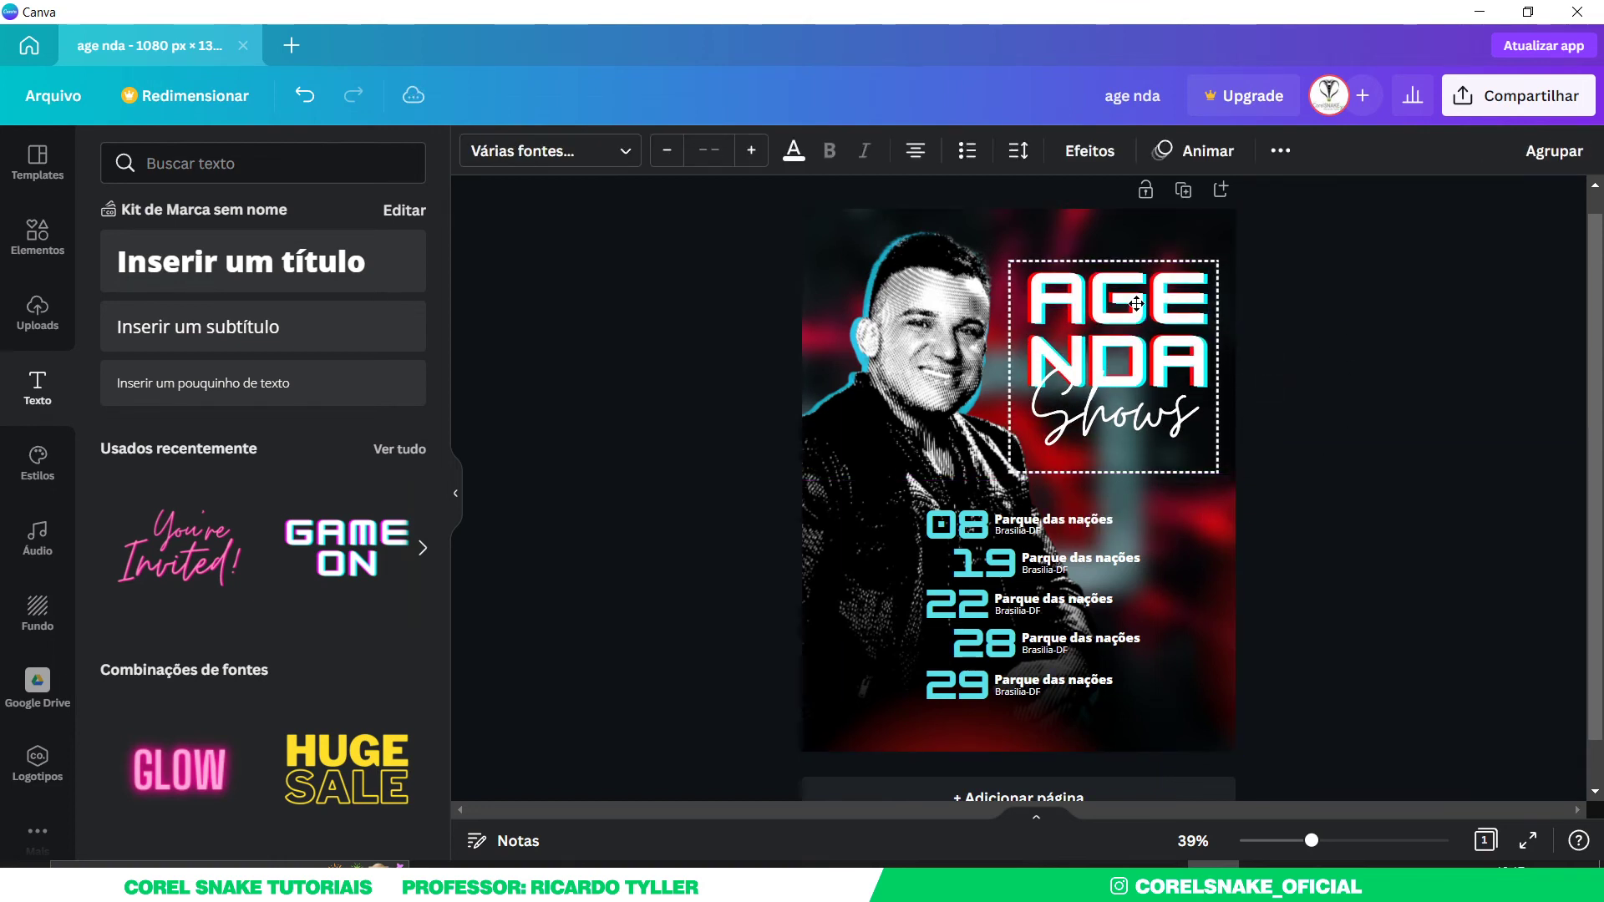
click(1400, 398)
click(1086, 601)
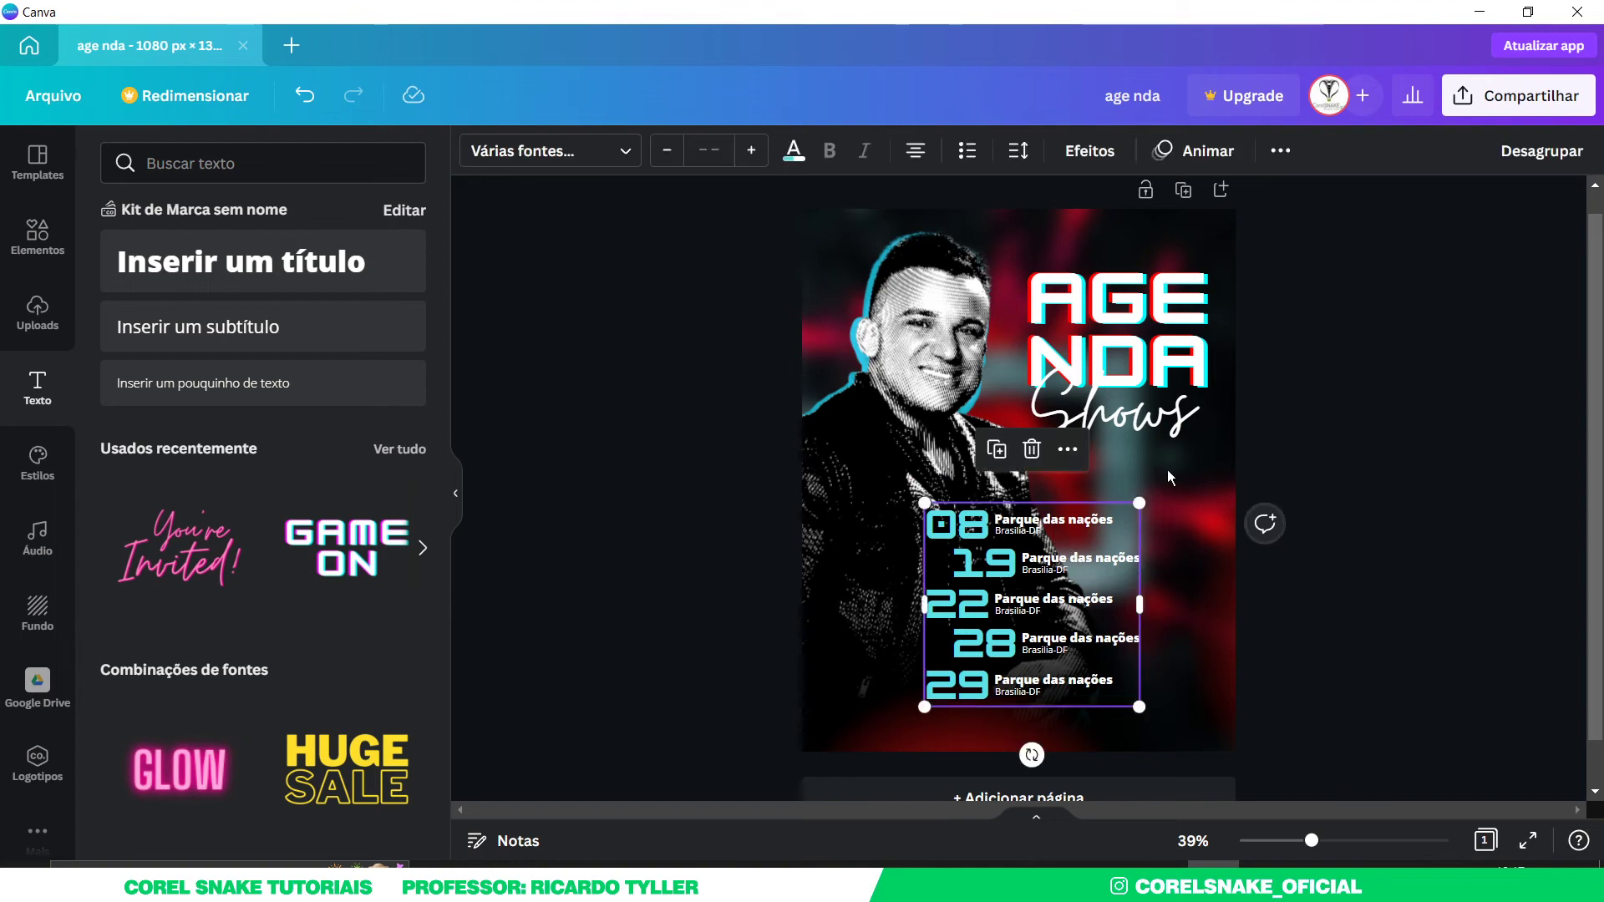
click(1432, 367)
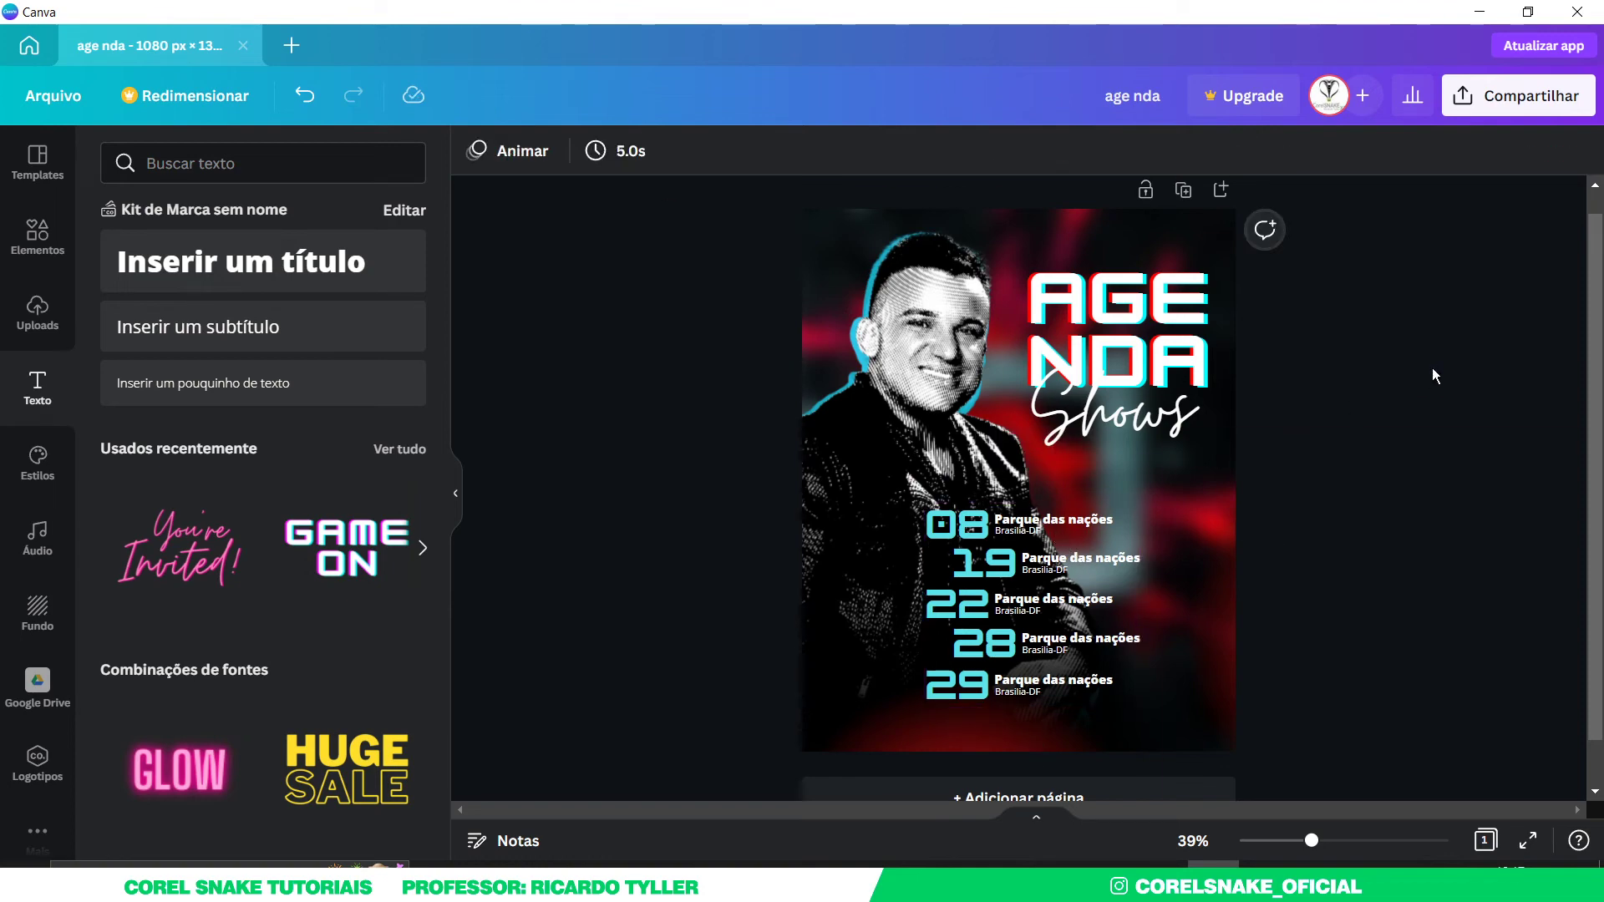
- Apply the Panorama page animation and set the page duration to 10 seconds
click(516, 155)
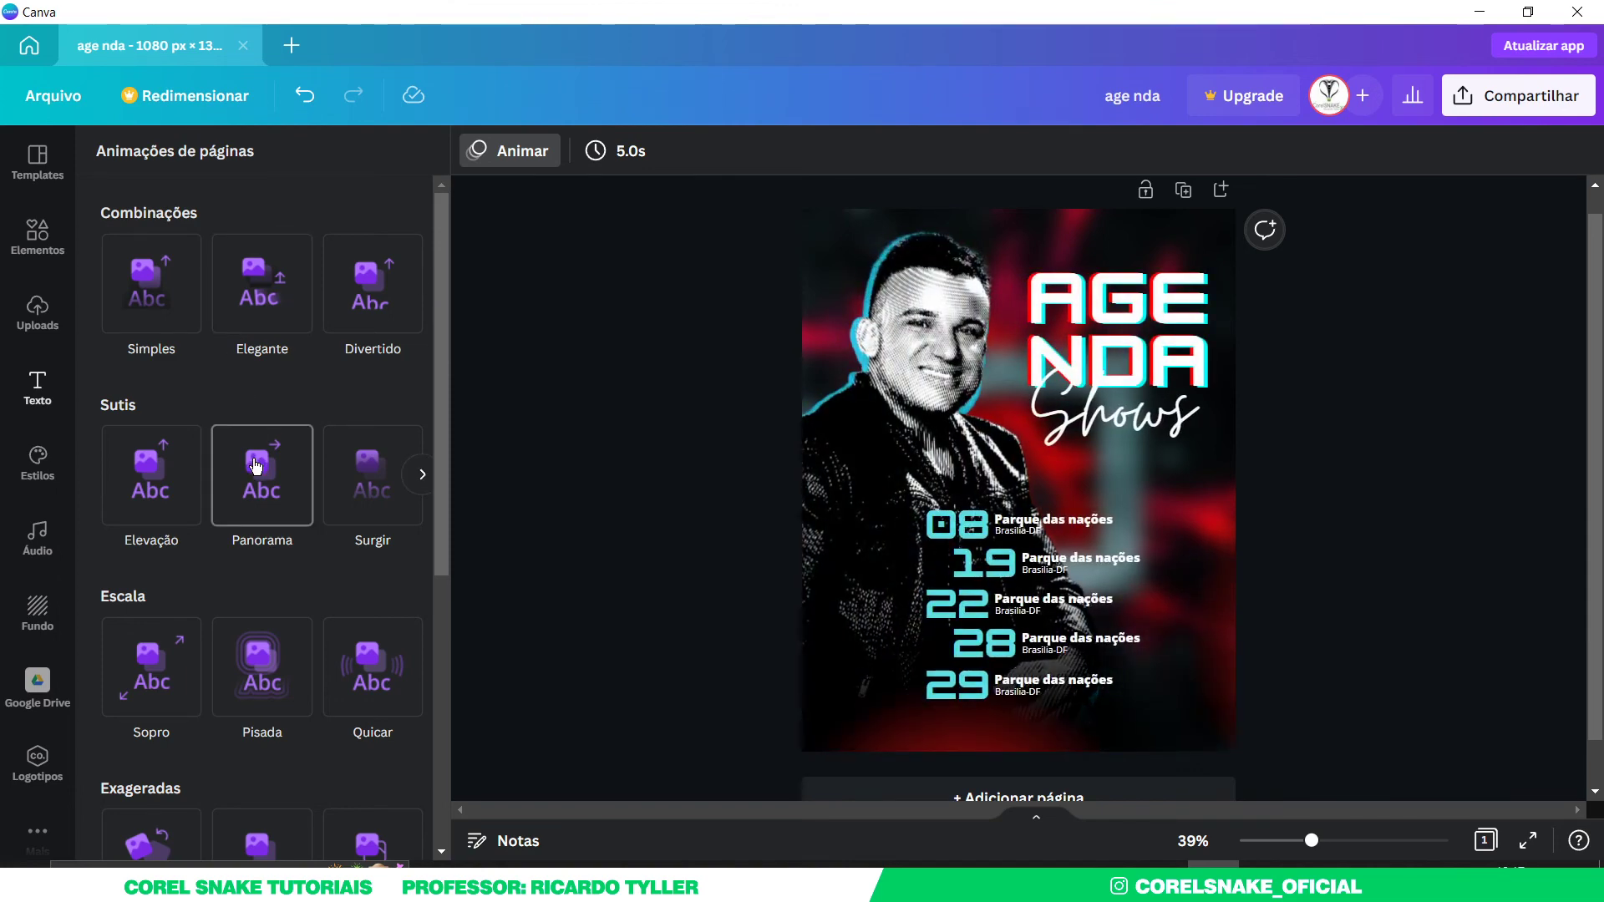
click(256, 466)
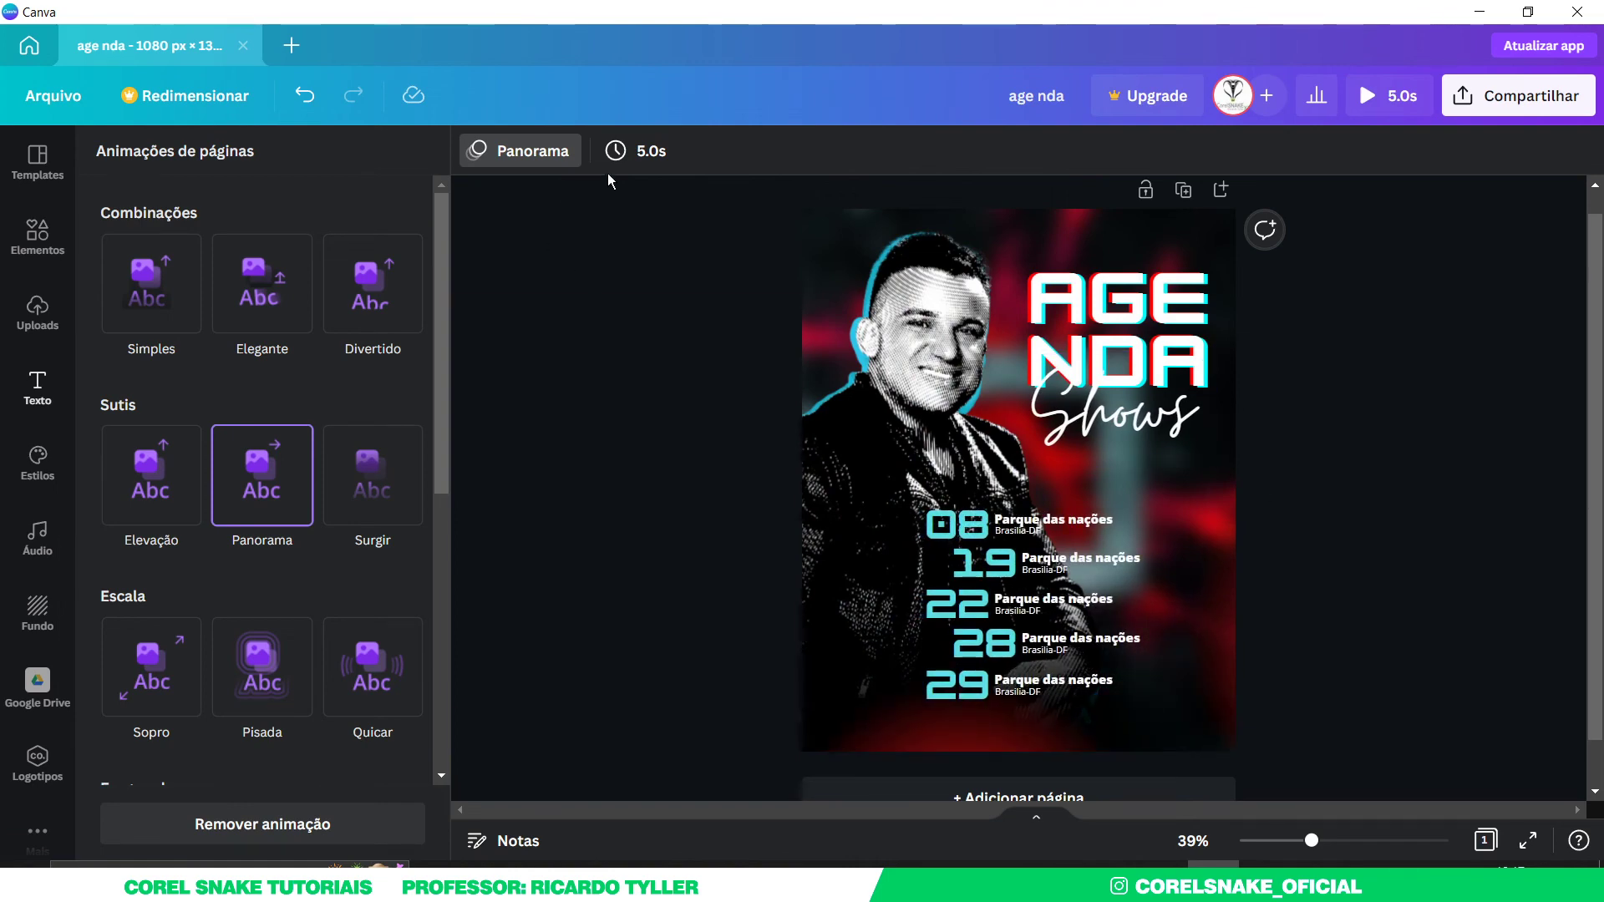
click(646, 168)
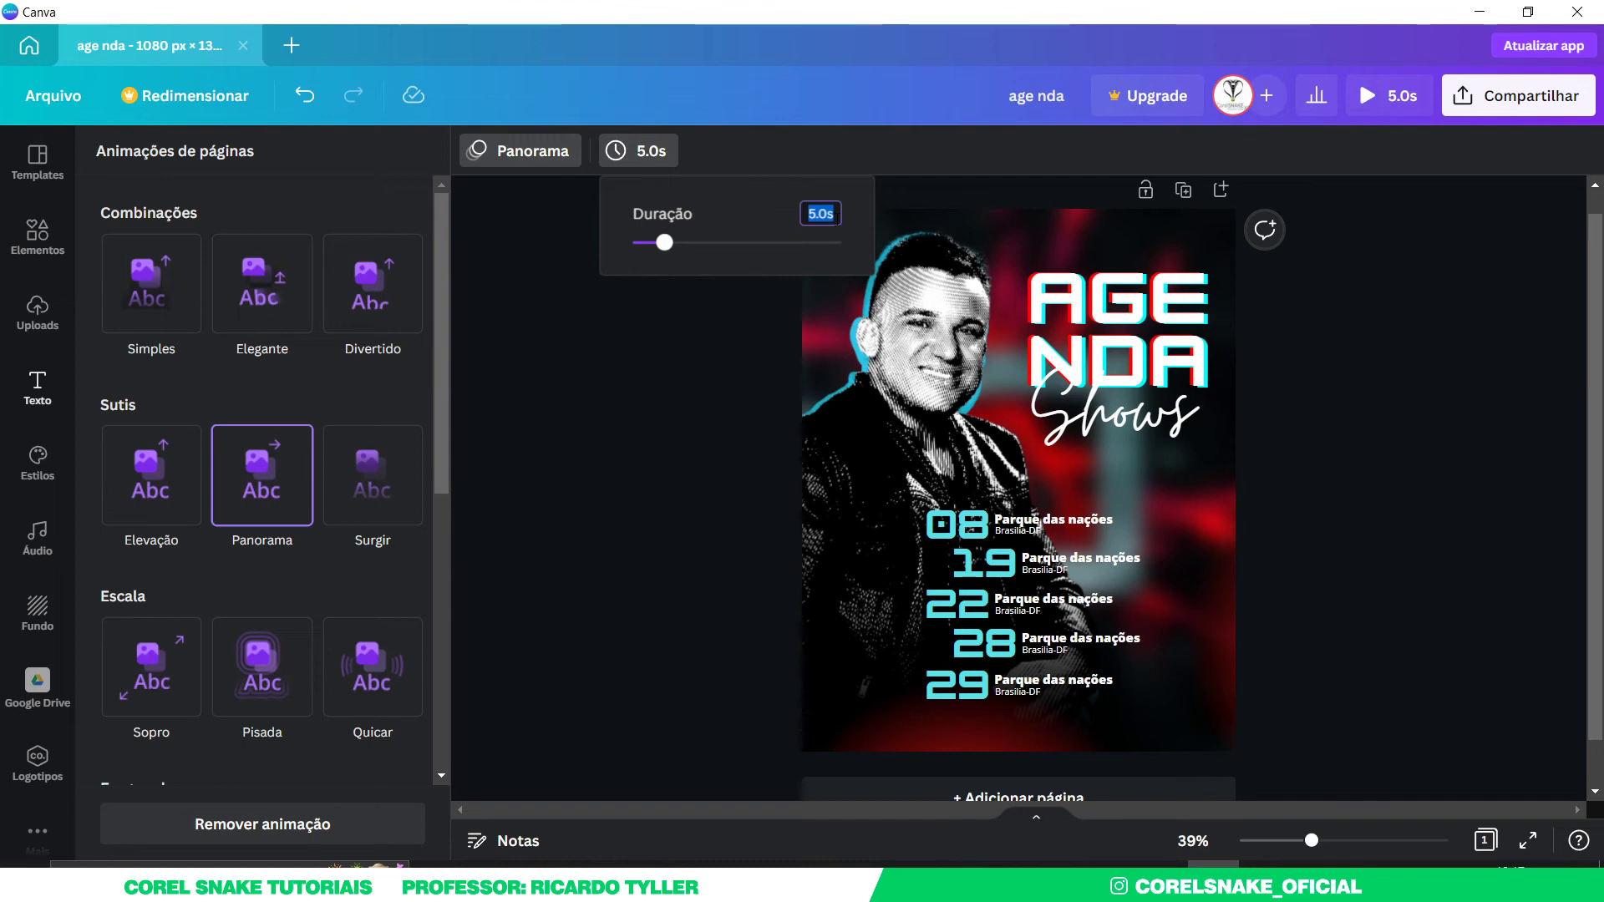
text(10)
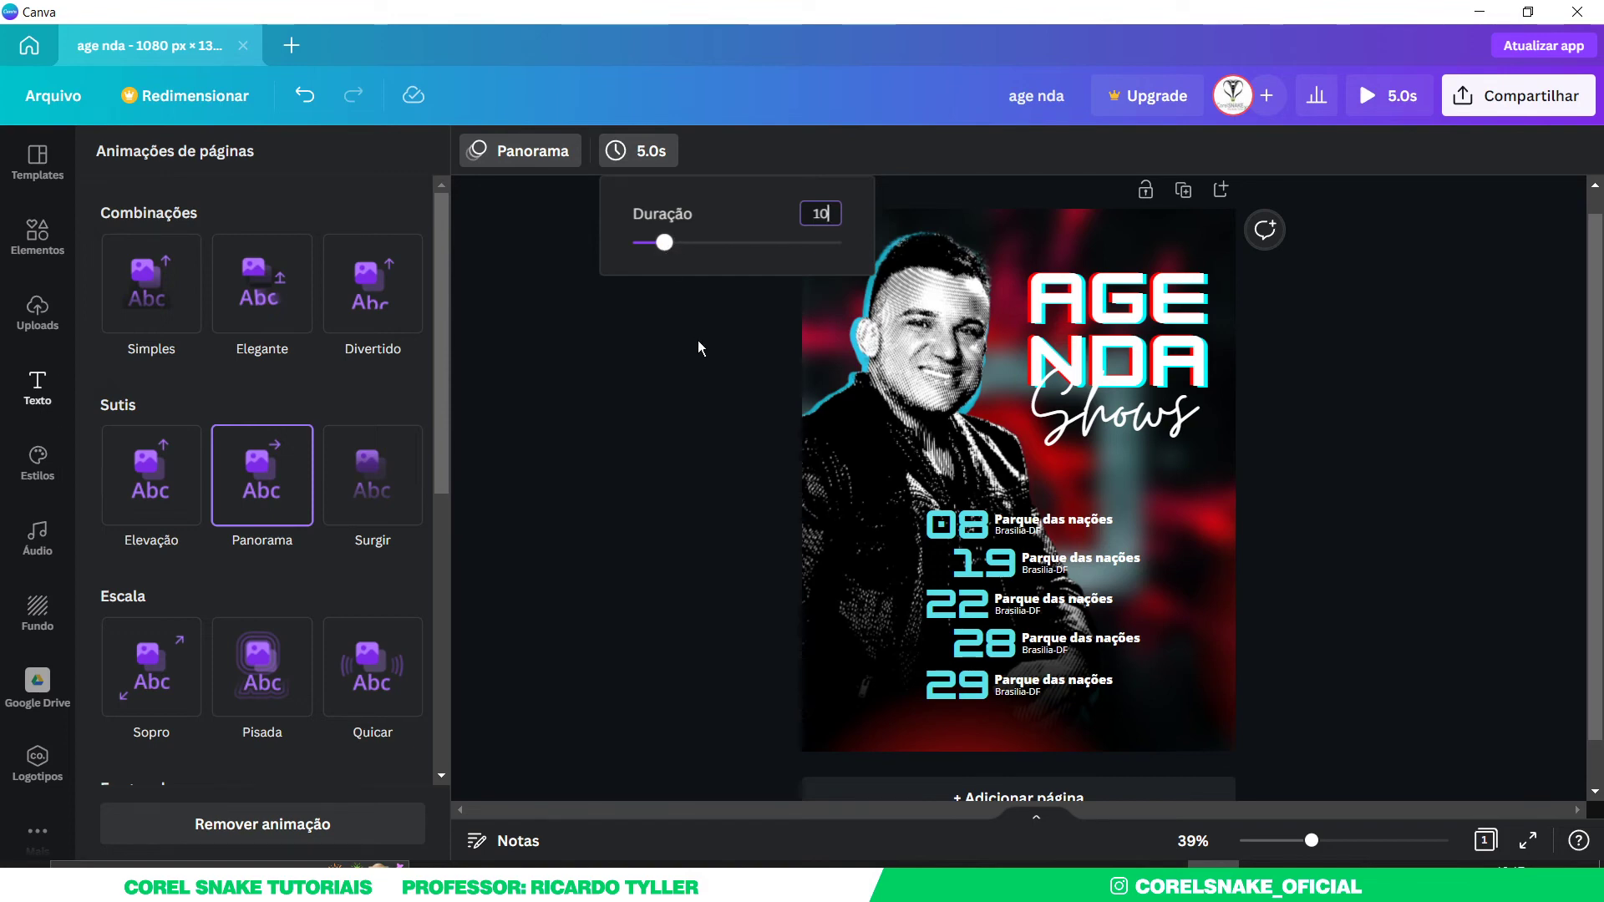
key(Return)
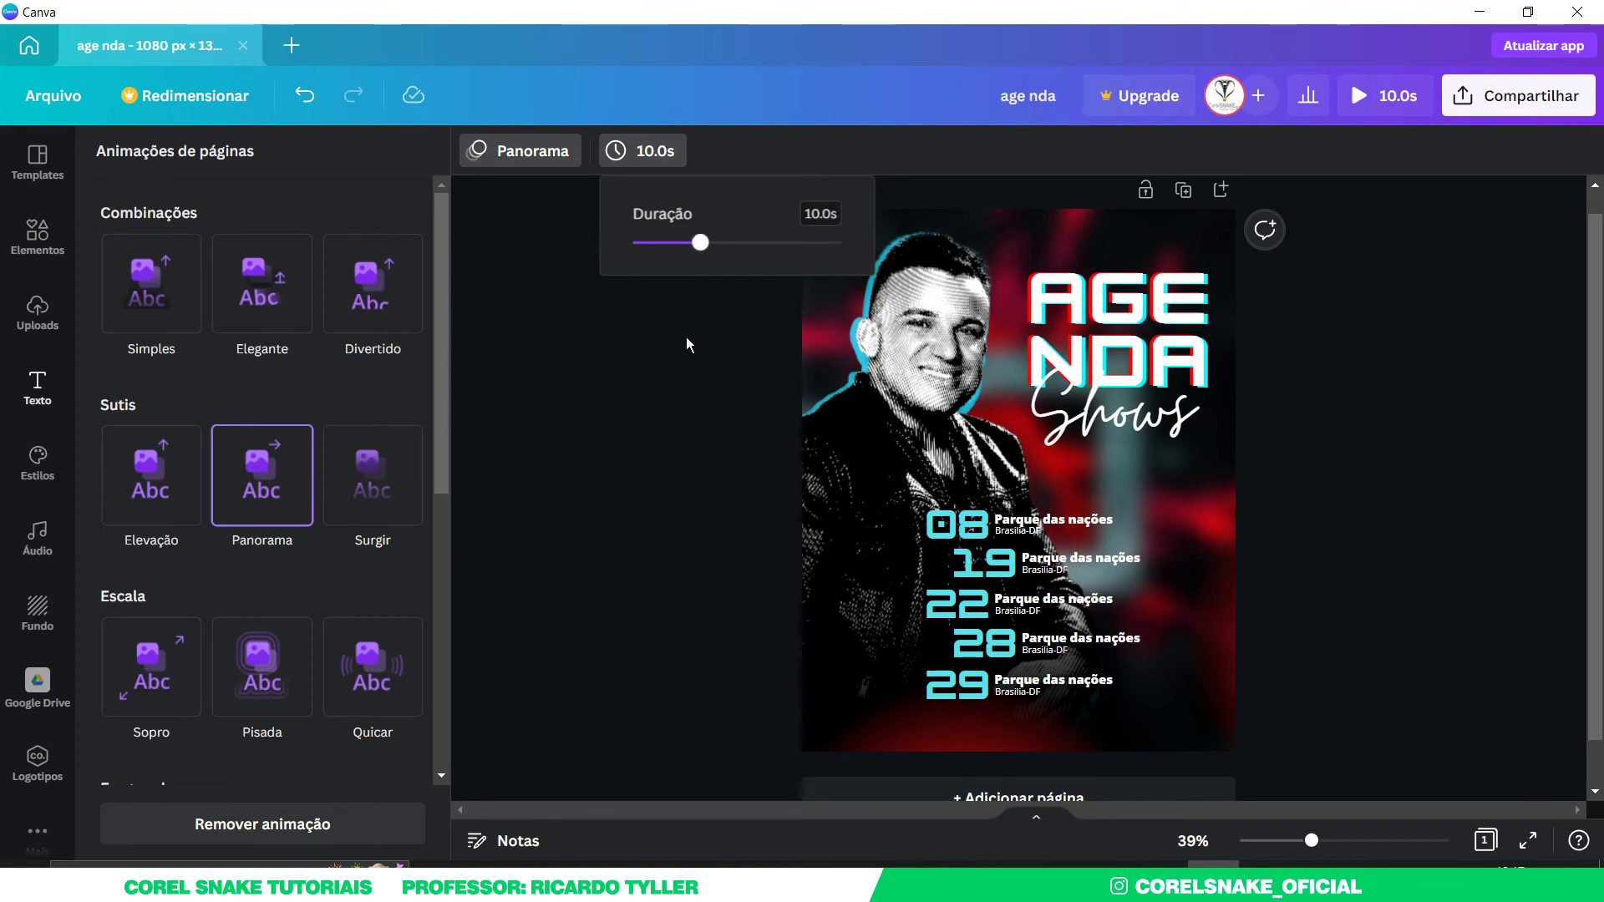
click(685, 337)
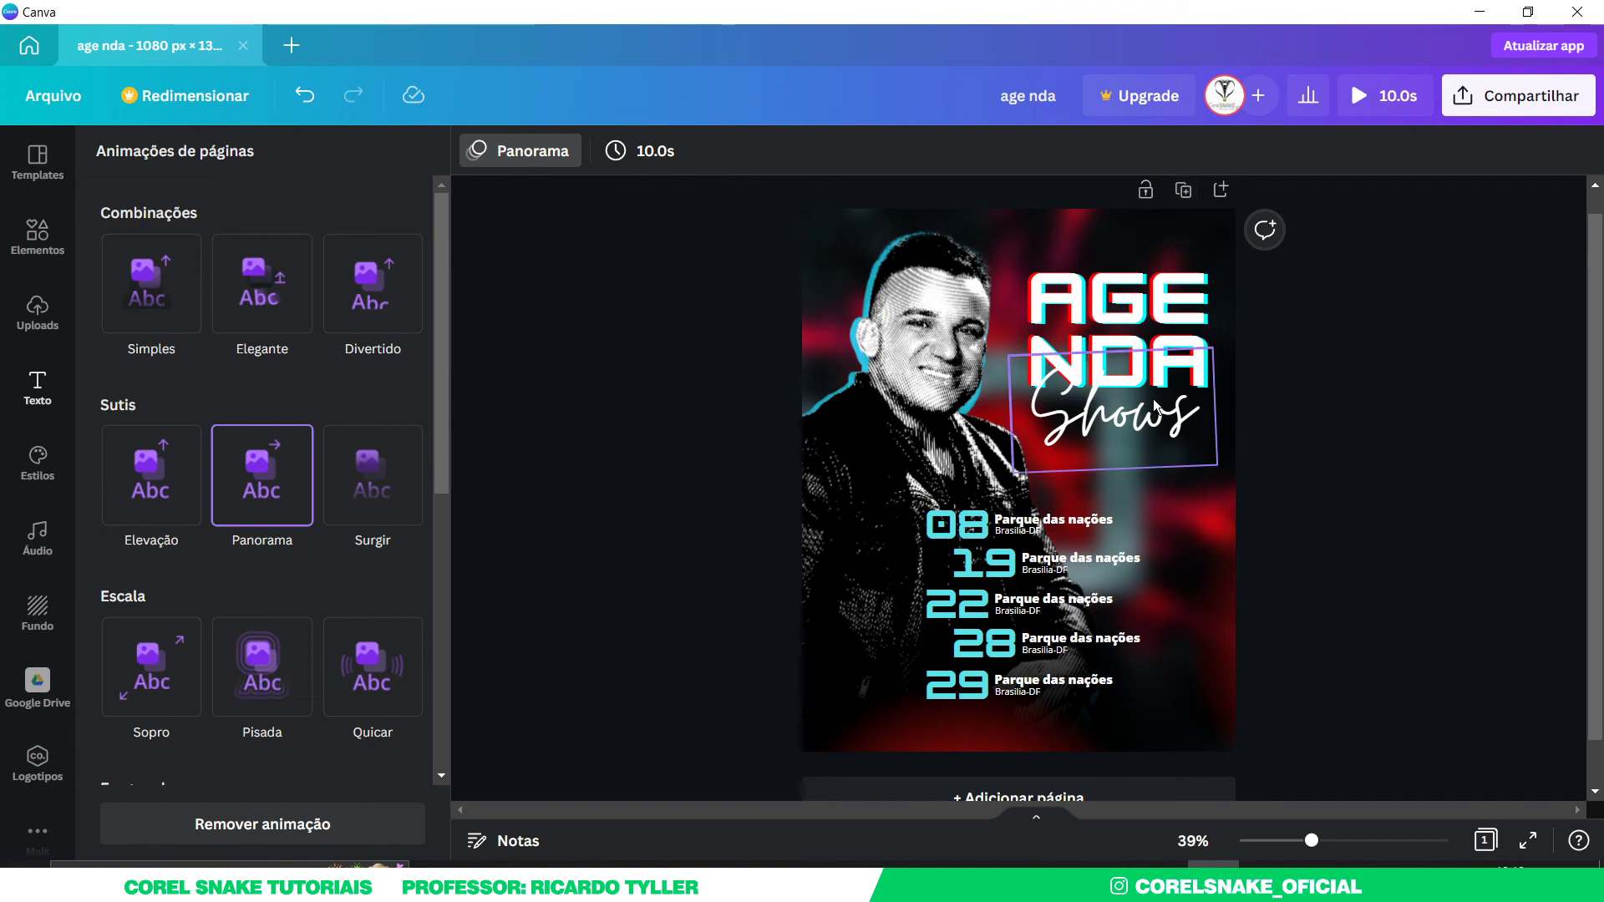
- View the design's sharing and download options, leaving them without exporting
scroll(1024, 668, up, 1)
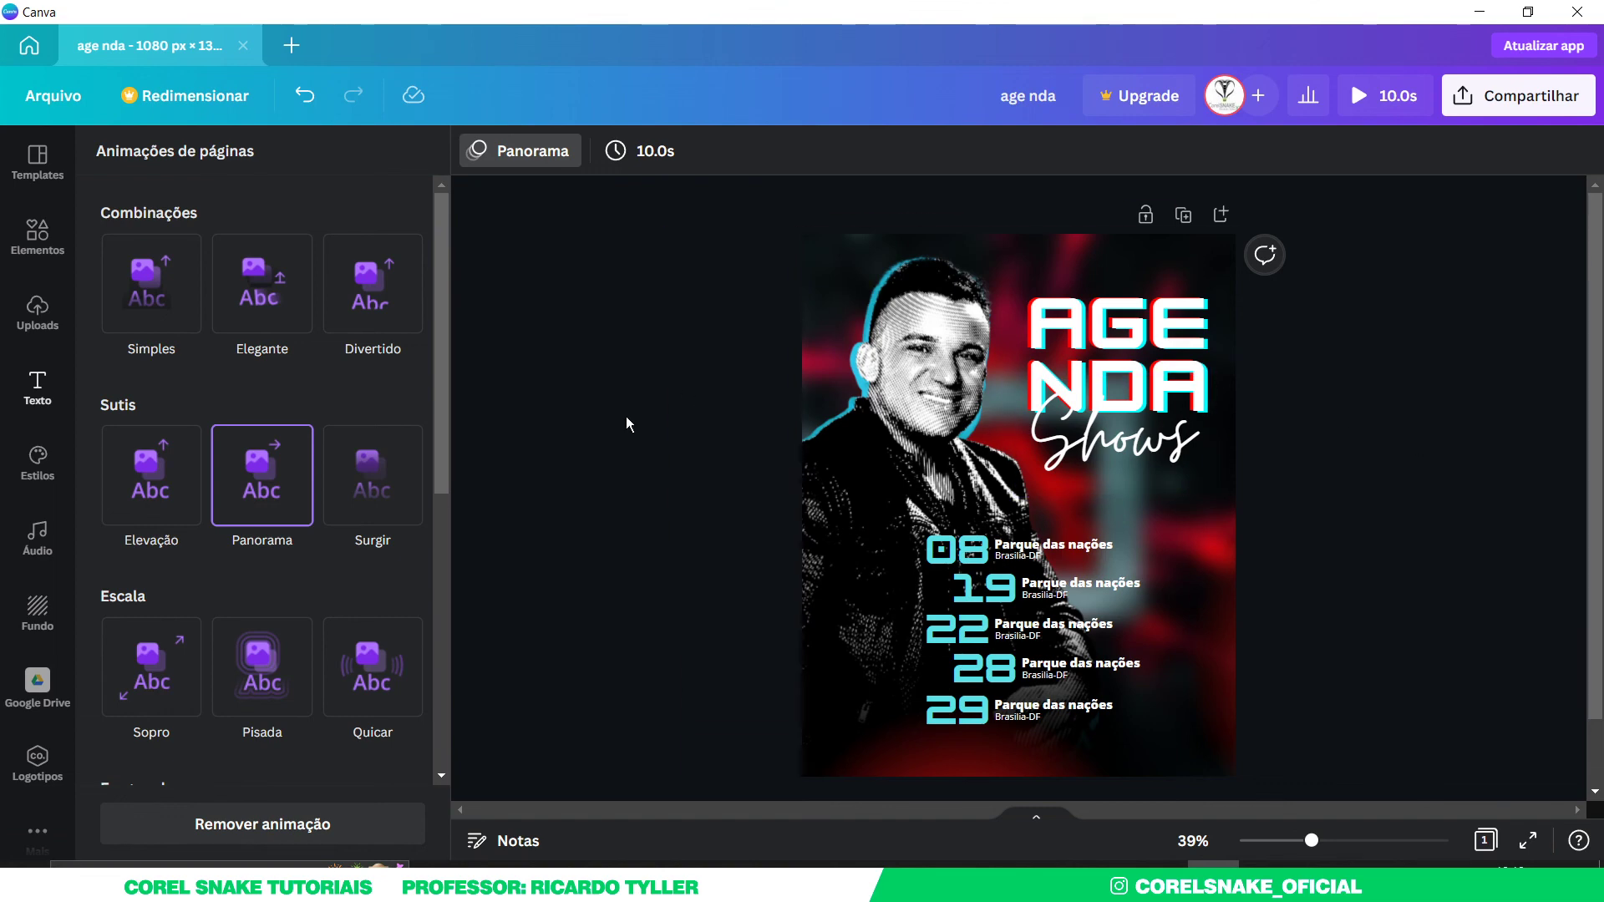
click(1531, 104)
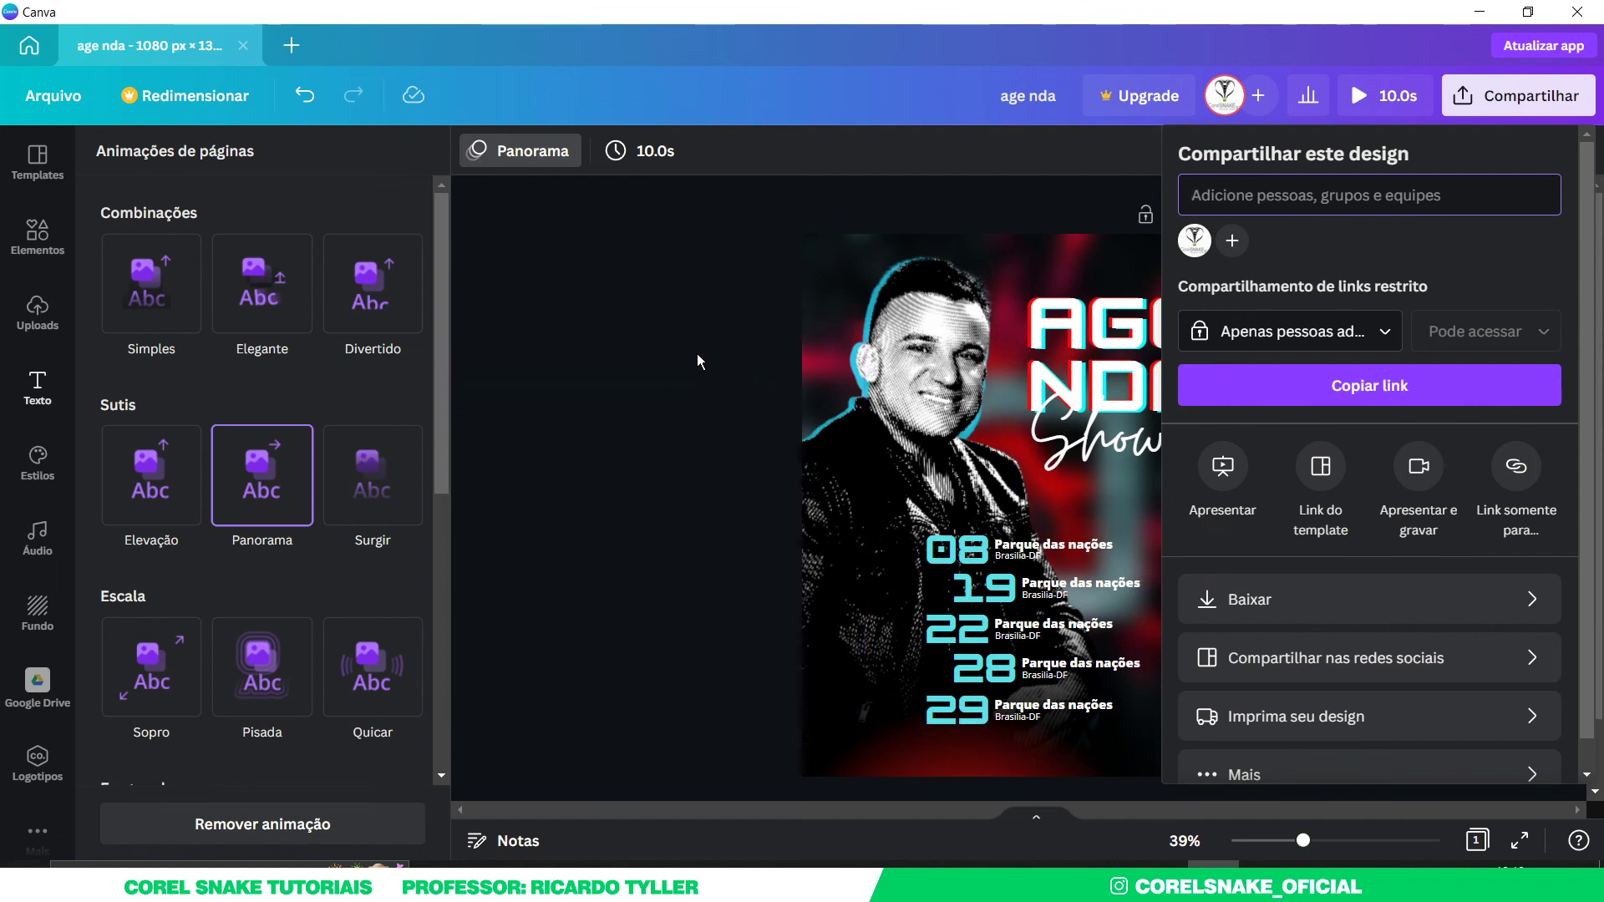
click(1086, 196)
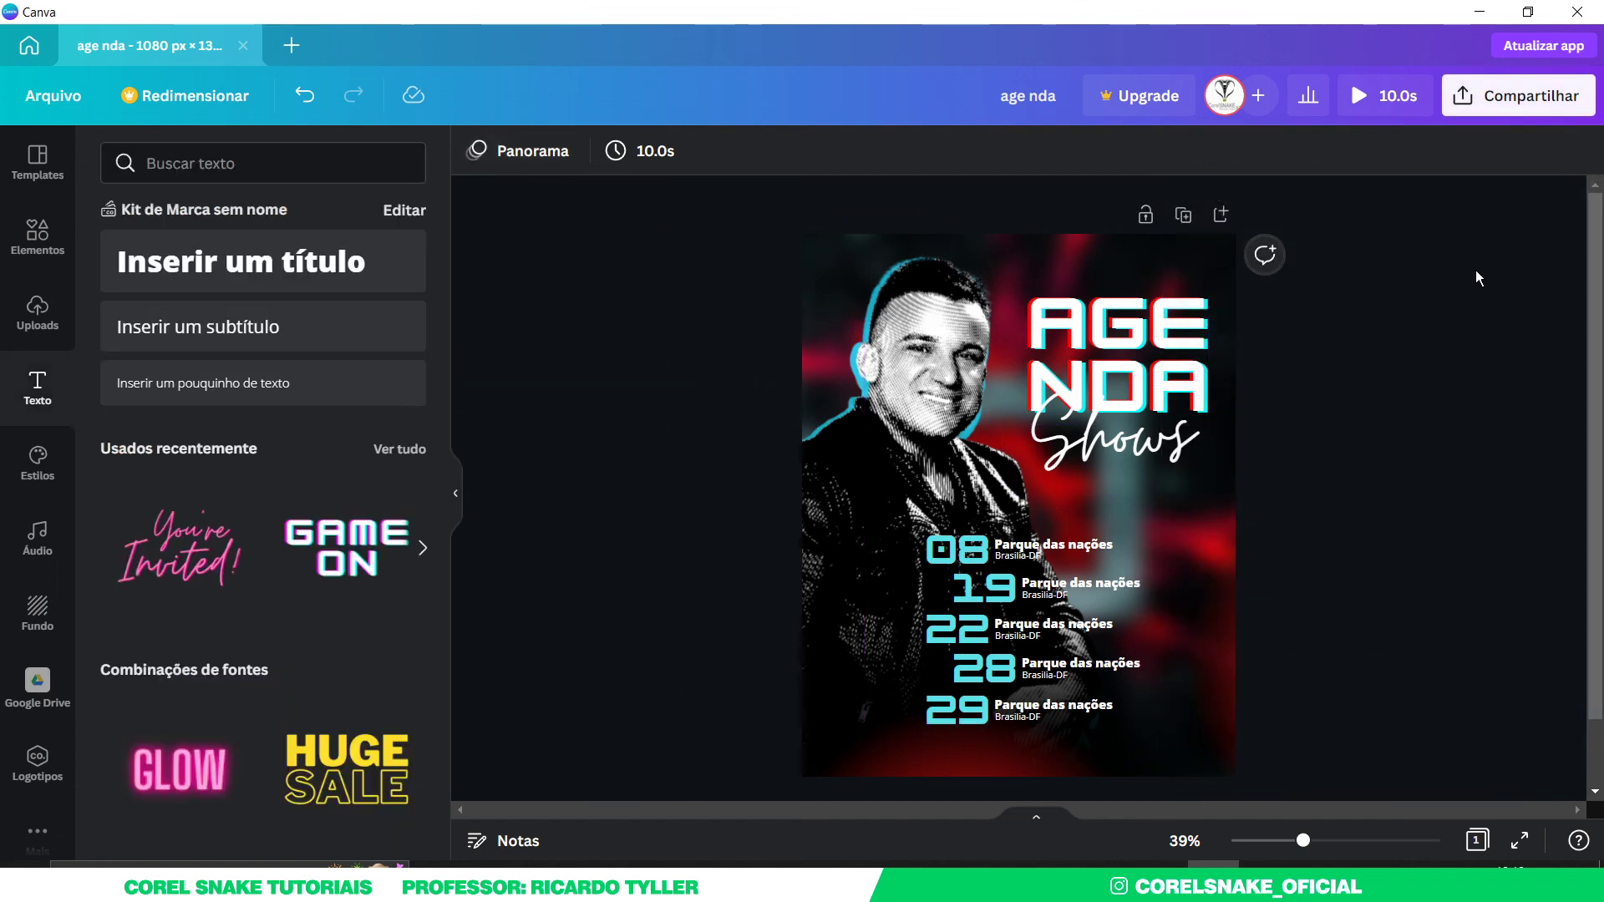